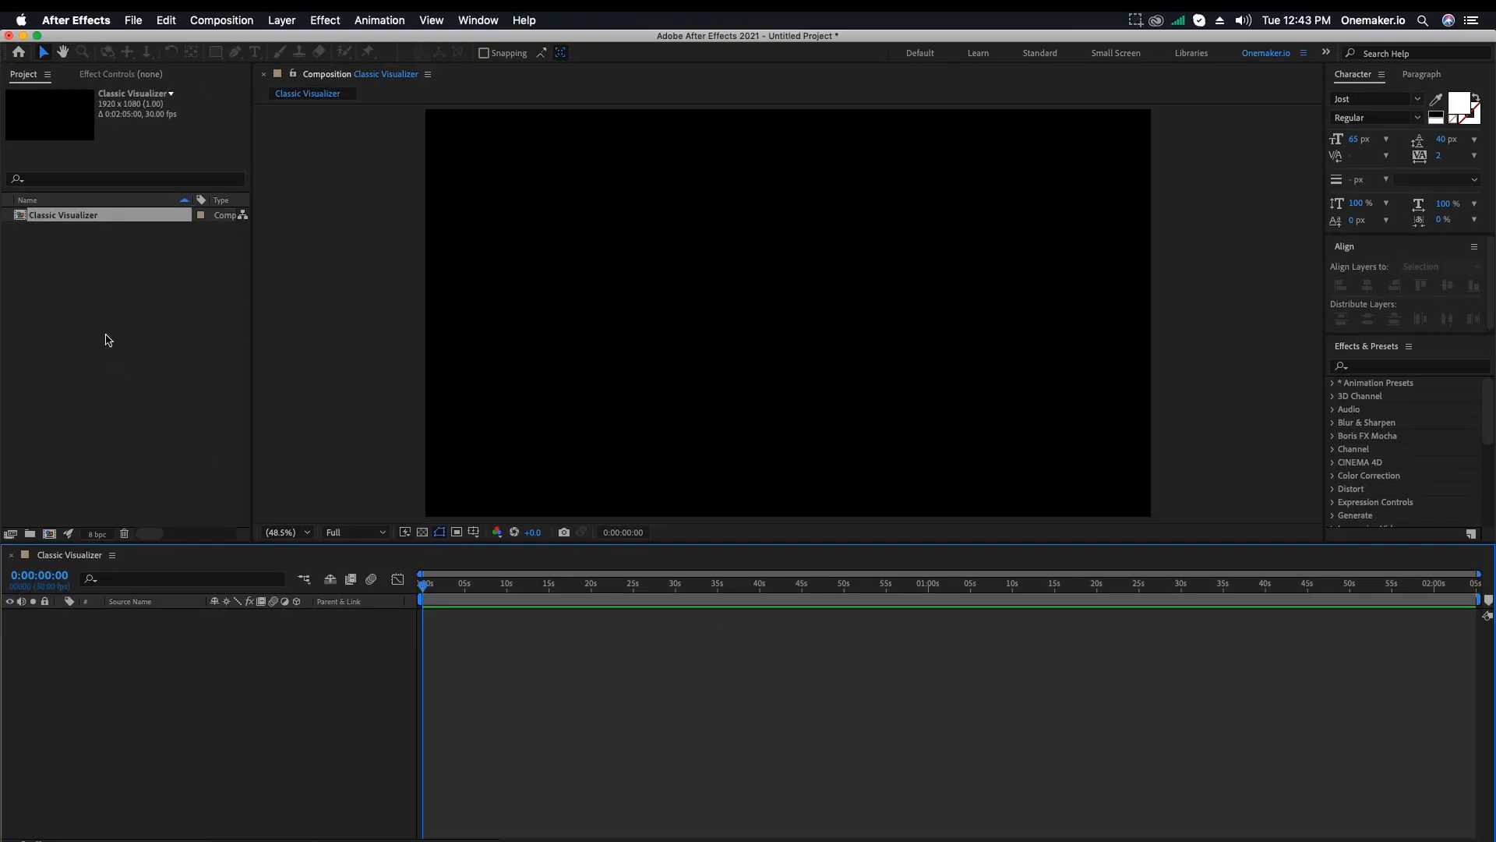
Import BG_Image.png, Cloud.mov, Music.mp3, TV.png and Video.mov from the DATA folder as footage
mouse_move(165, 401)
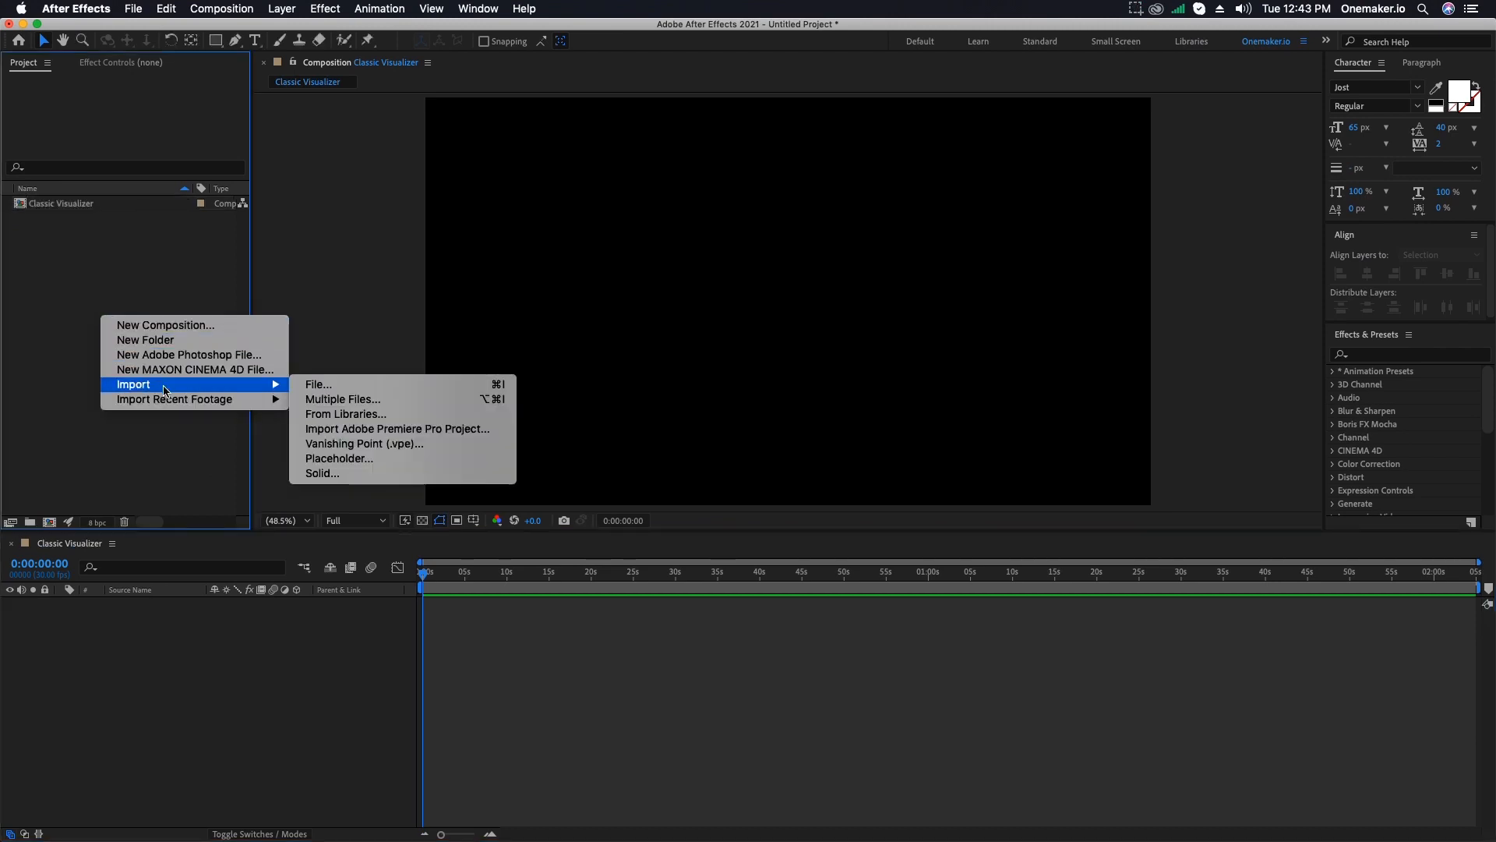
click(319, 384)
drag(546, 212, 542, 91)
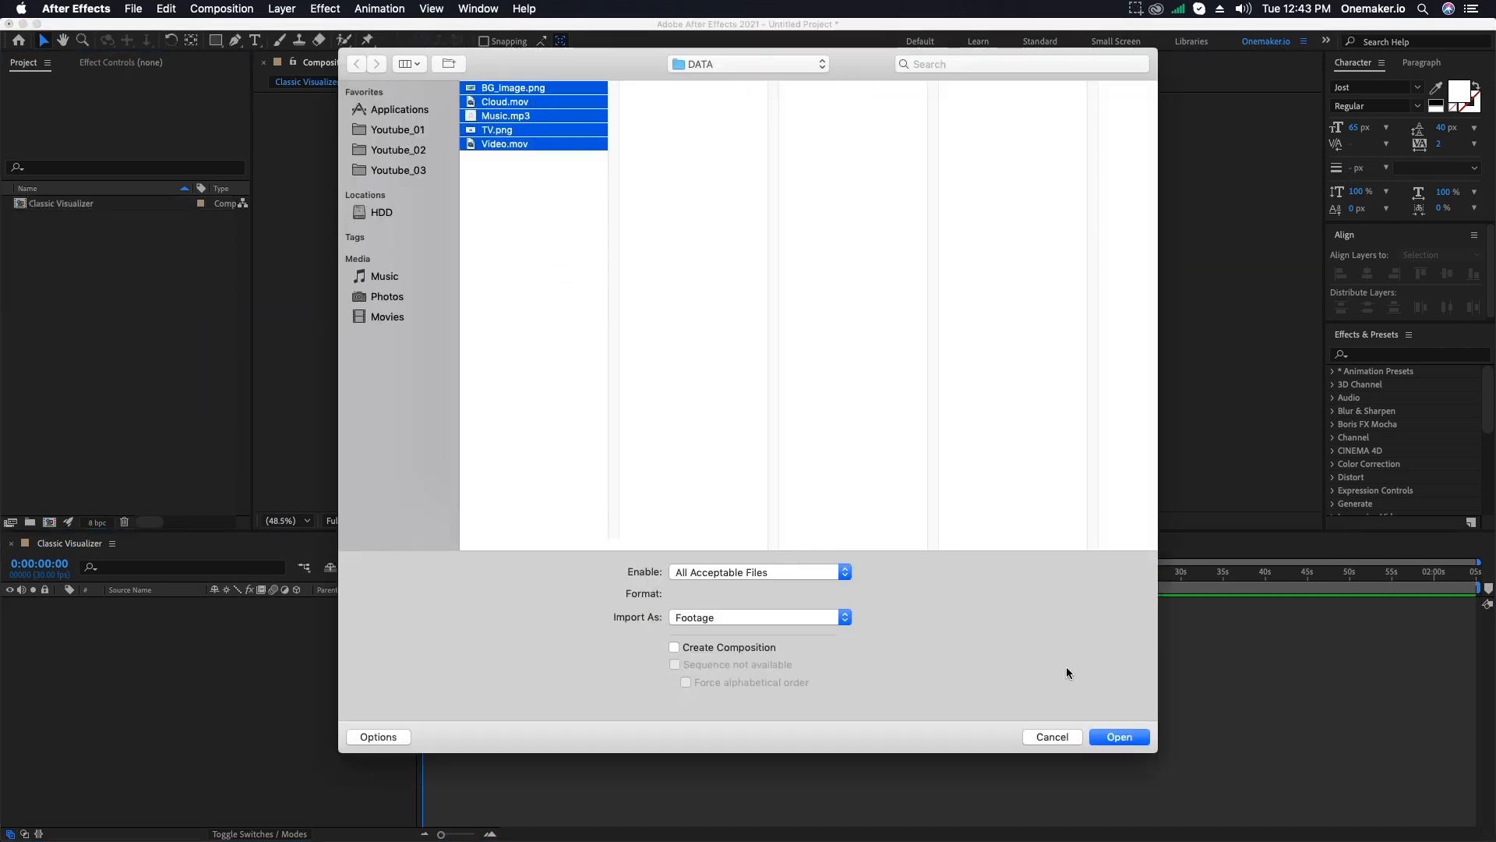
click(1116, 737)
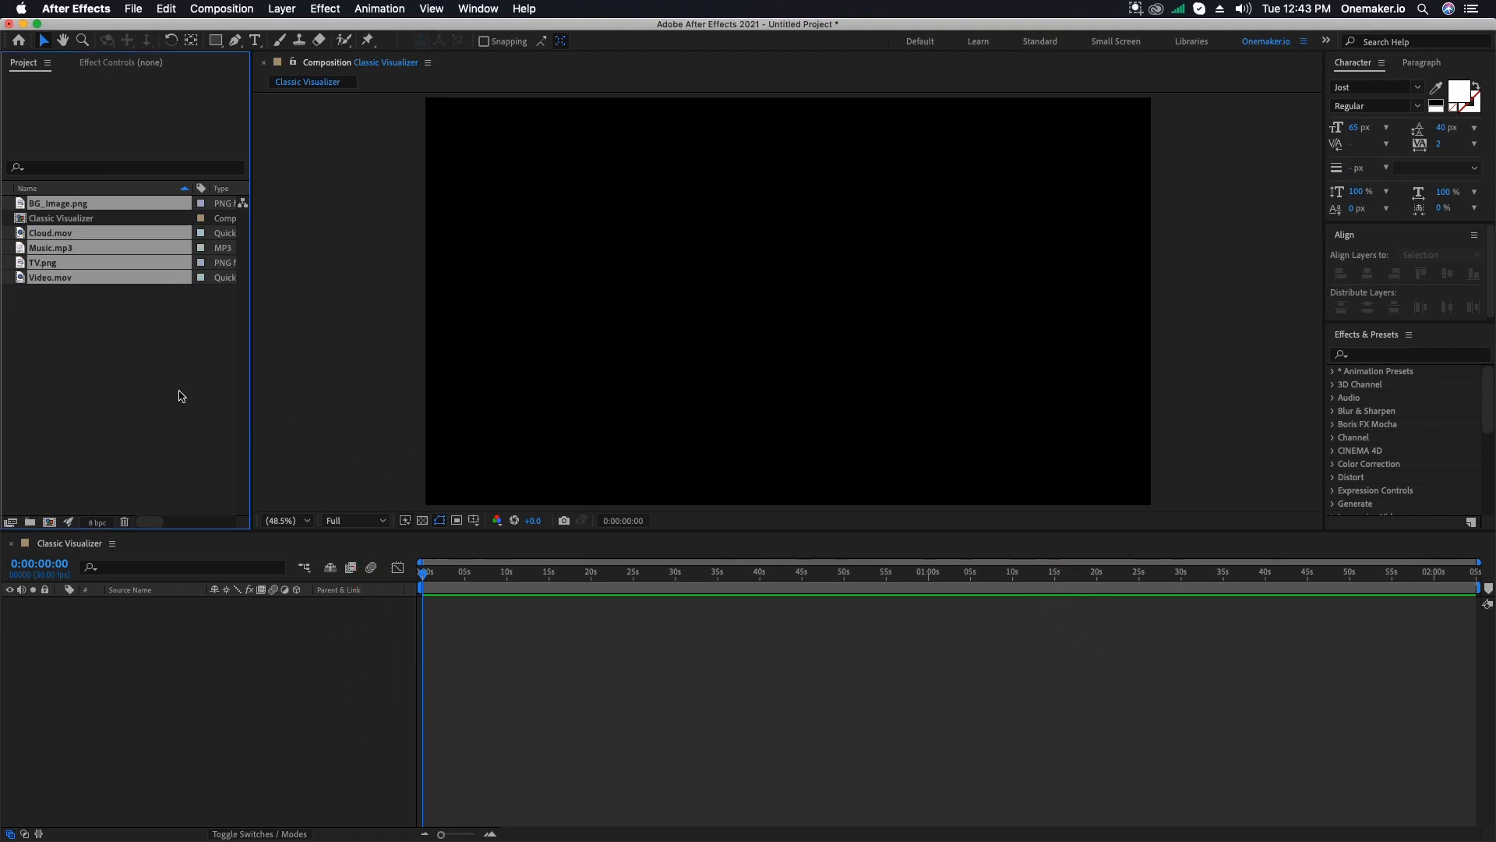
Create a new composition named Music and add the Music.mp3 file to its timeline
click(221, 8)
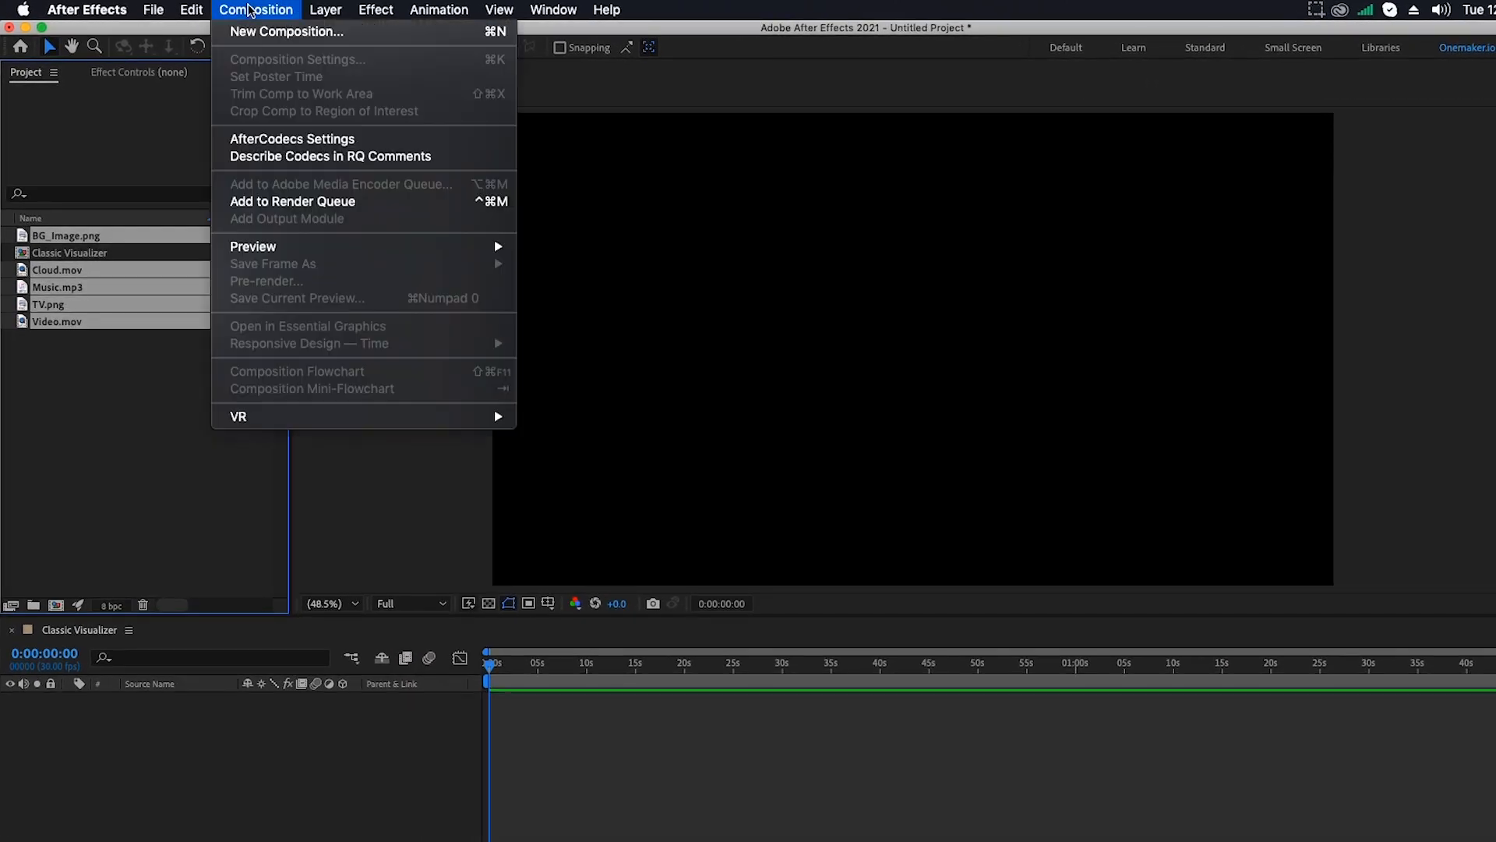
click(236, 31)
text(Music)
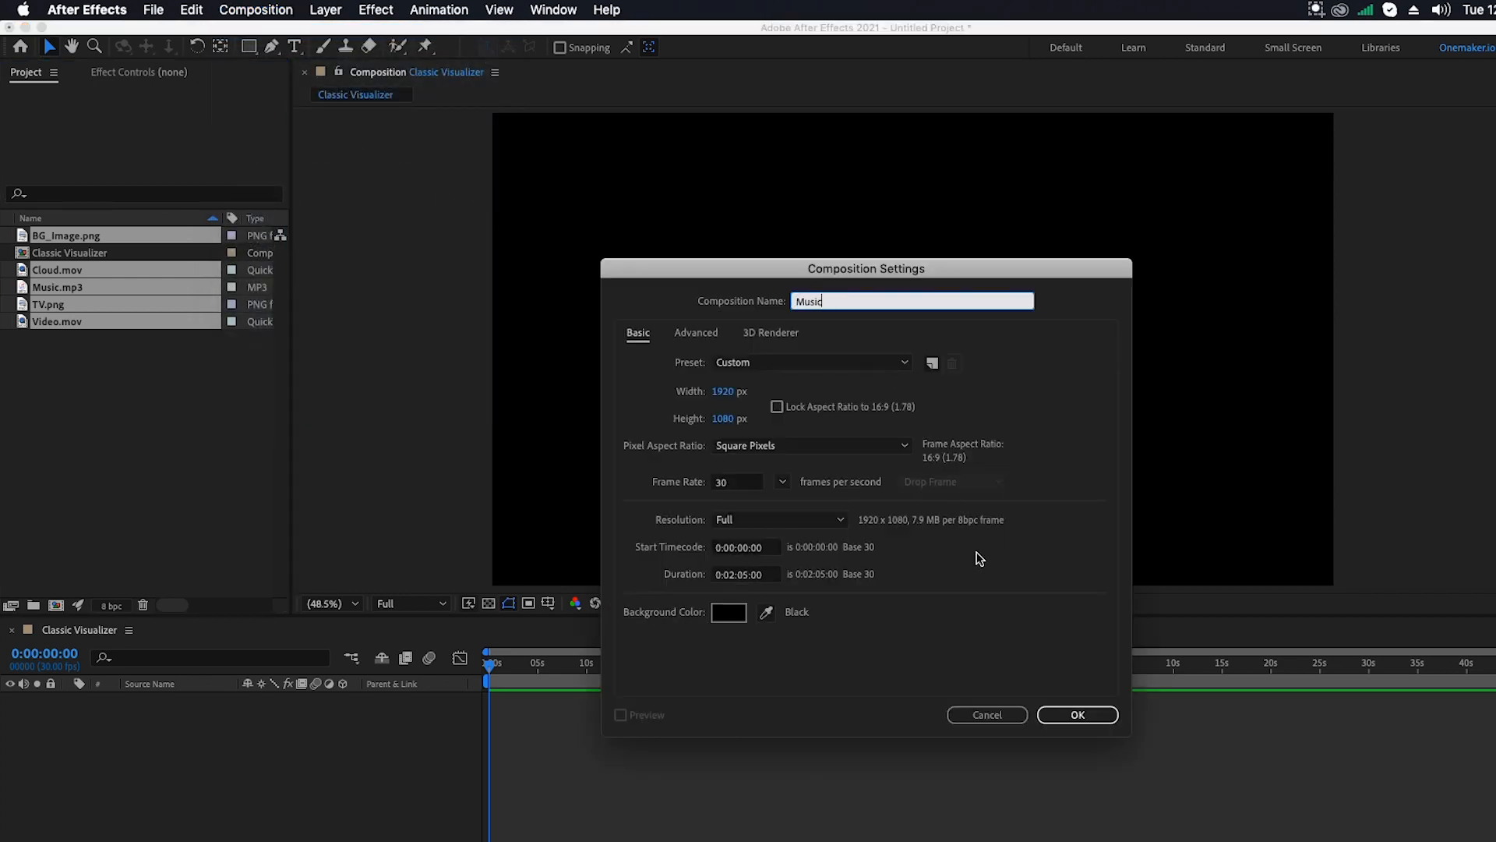
click(1081, 714)
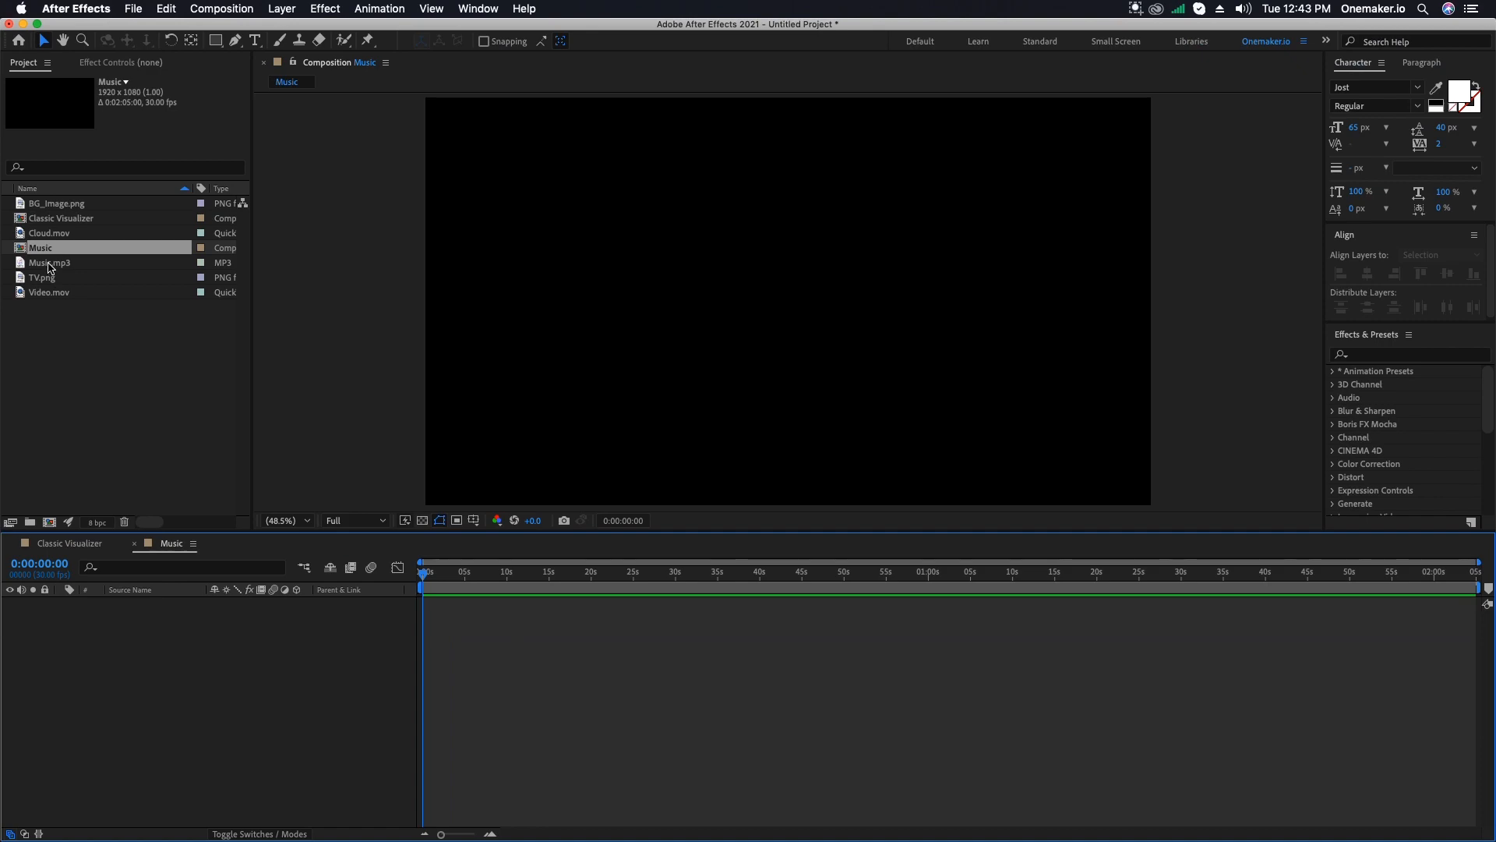
drag(48, 267, 129, 595)
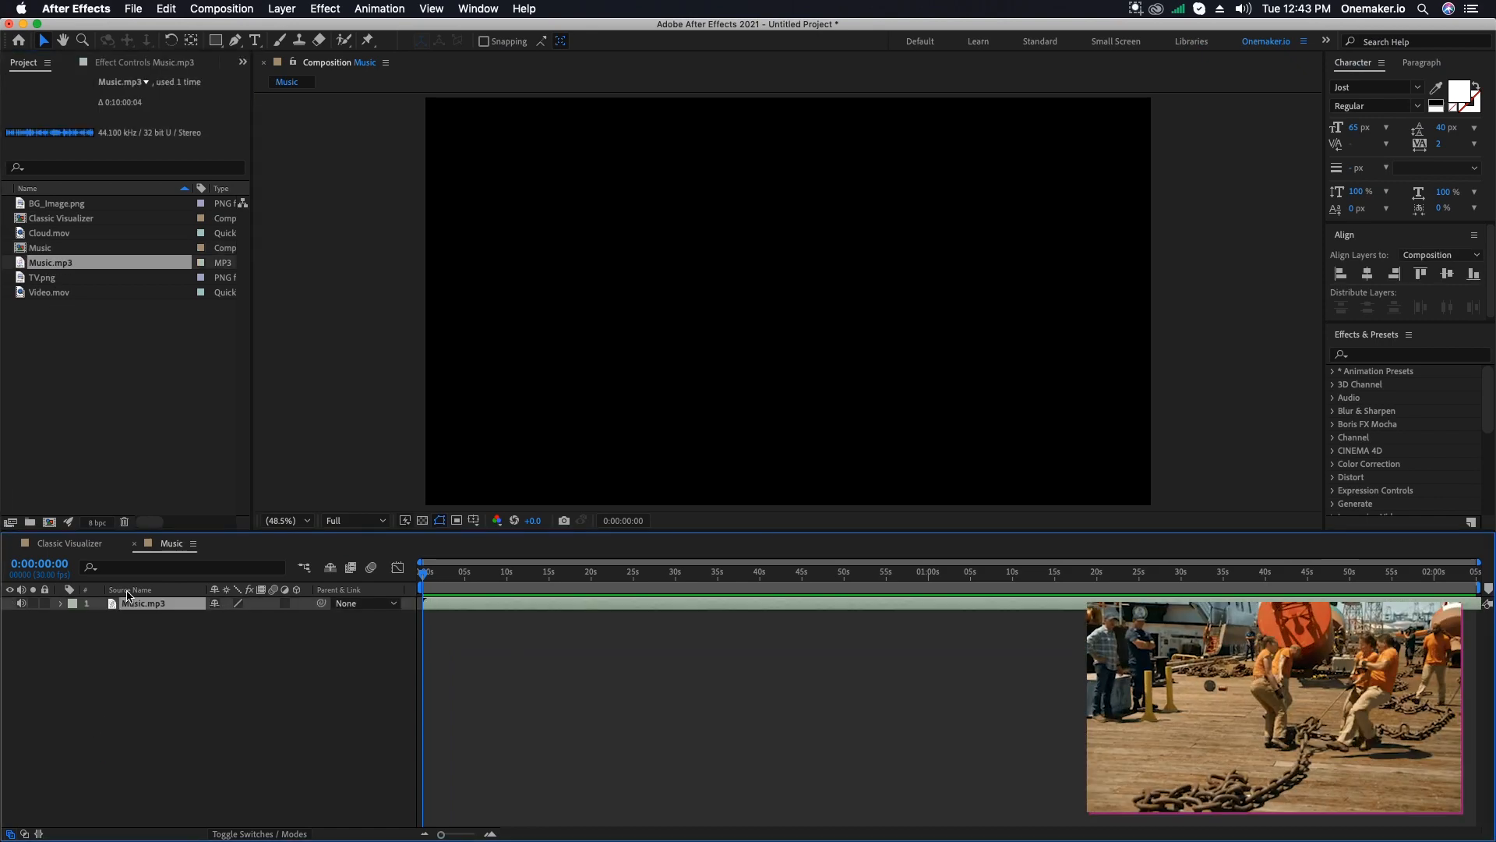
Close the Music timeline and add the Music composition to Classic Visualizer, with BG_Image.png above it
click(134, 543)
drag(54, 247, 122, 646)
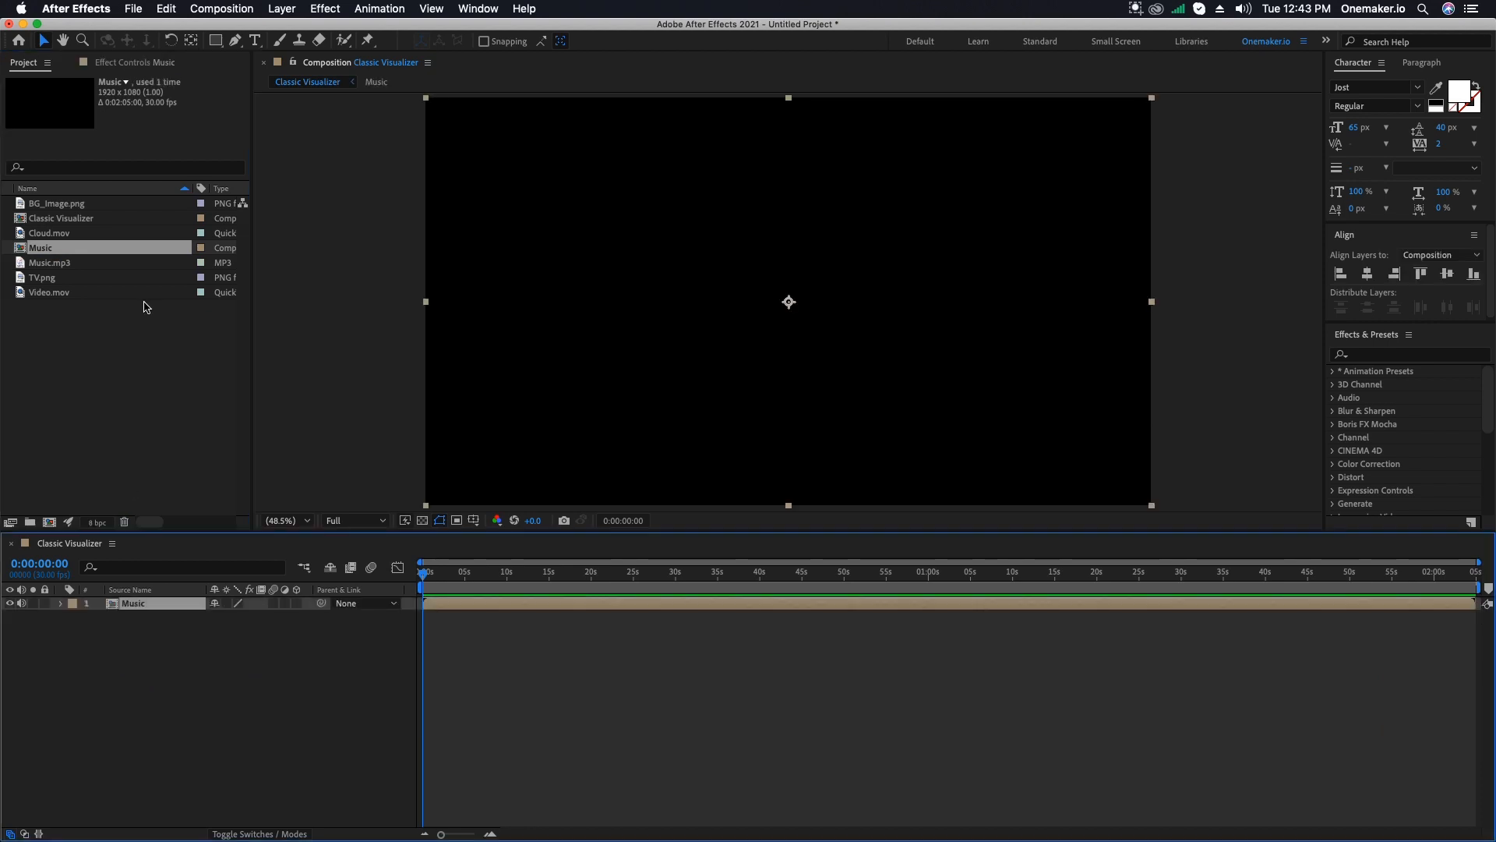
click(67, 204)
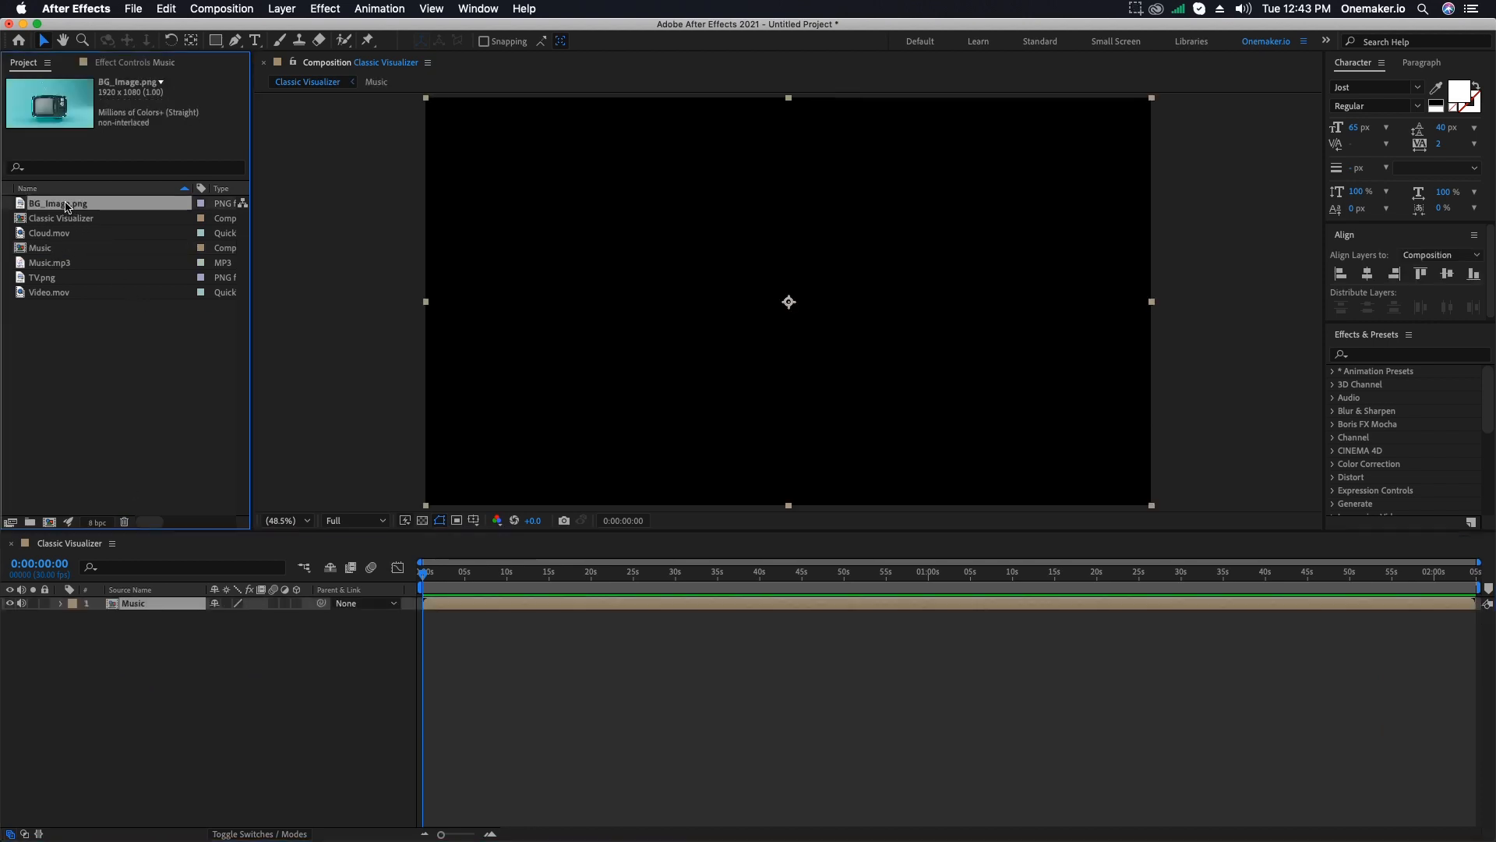
drag(60, 204, 156, 612)
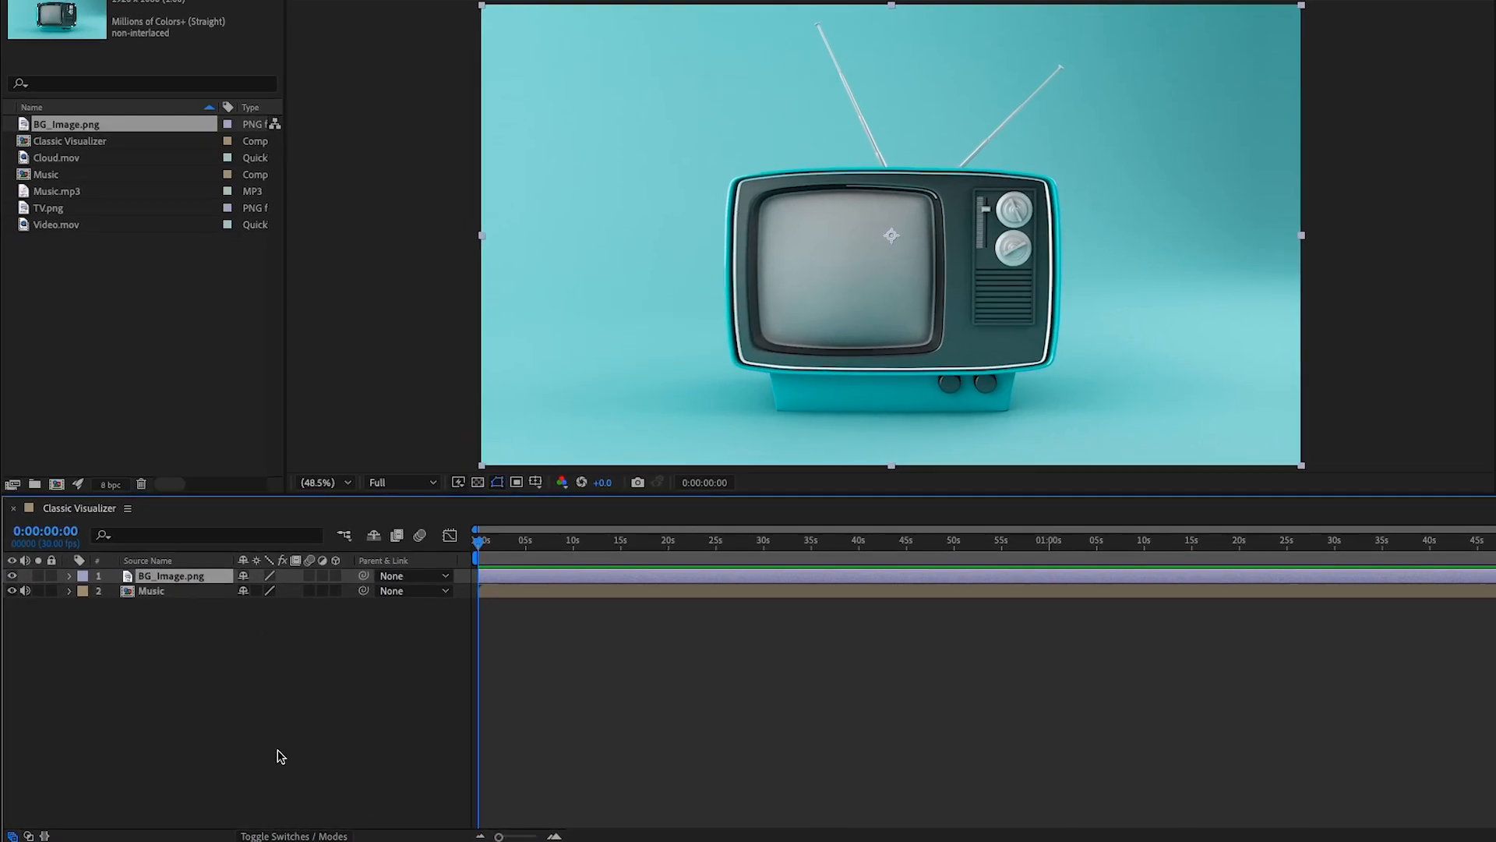
Create a white 1920 x 1080 px solid layer named Audio Spectrum
right_click(211, 733)
mouse_move(298, 650)
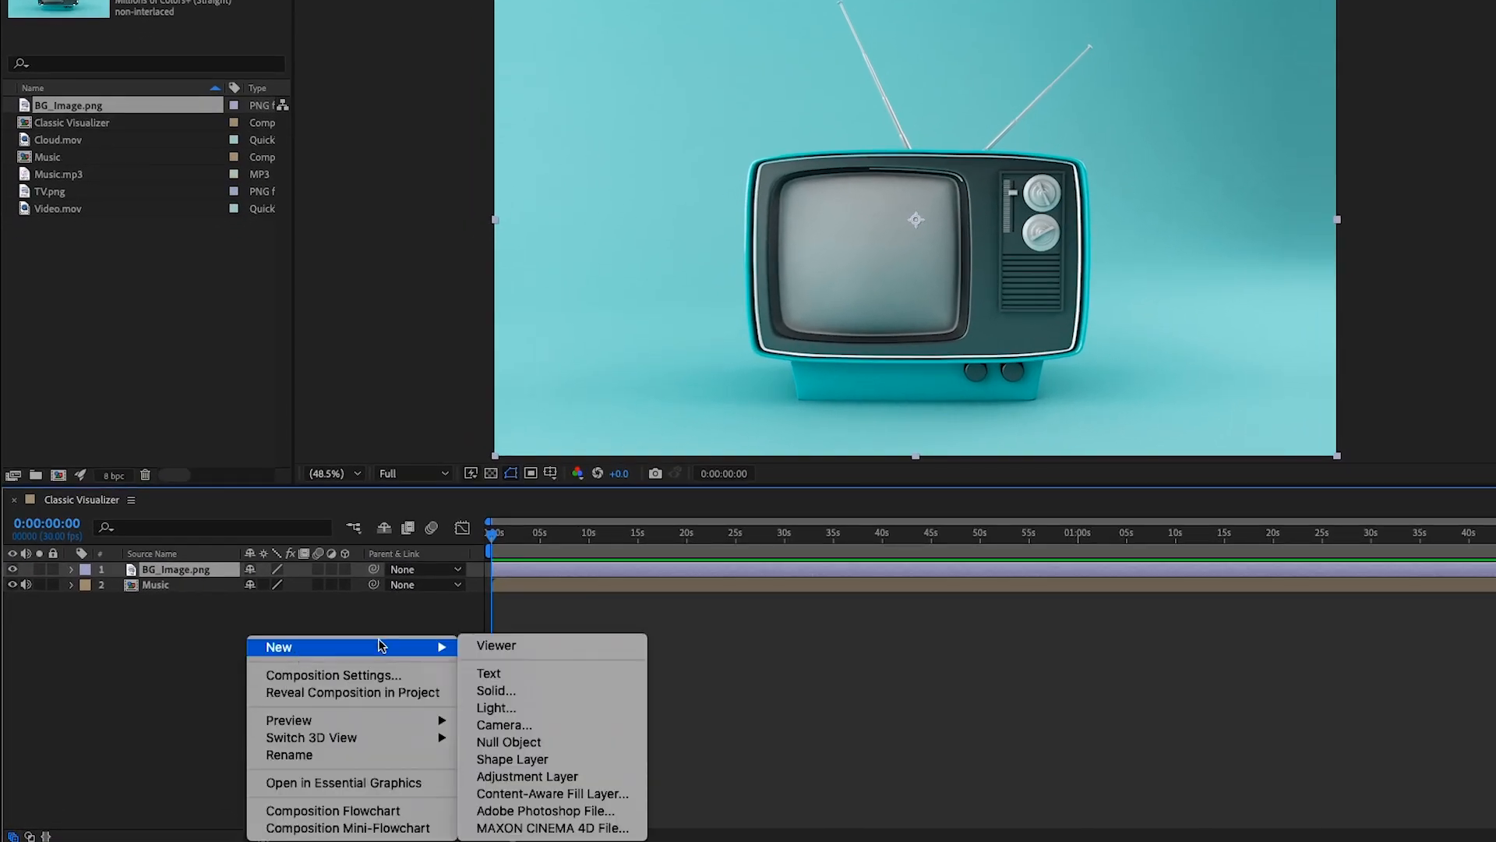
click(530, 690)
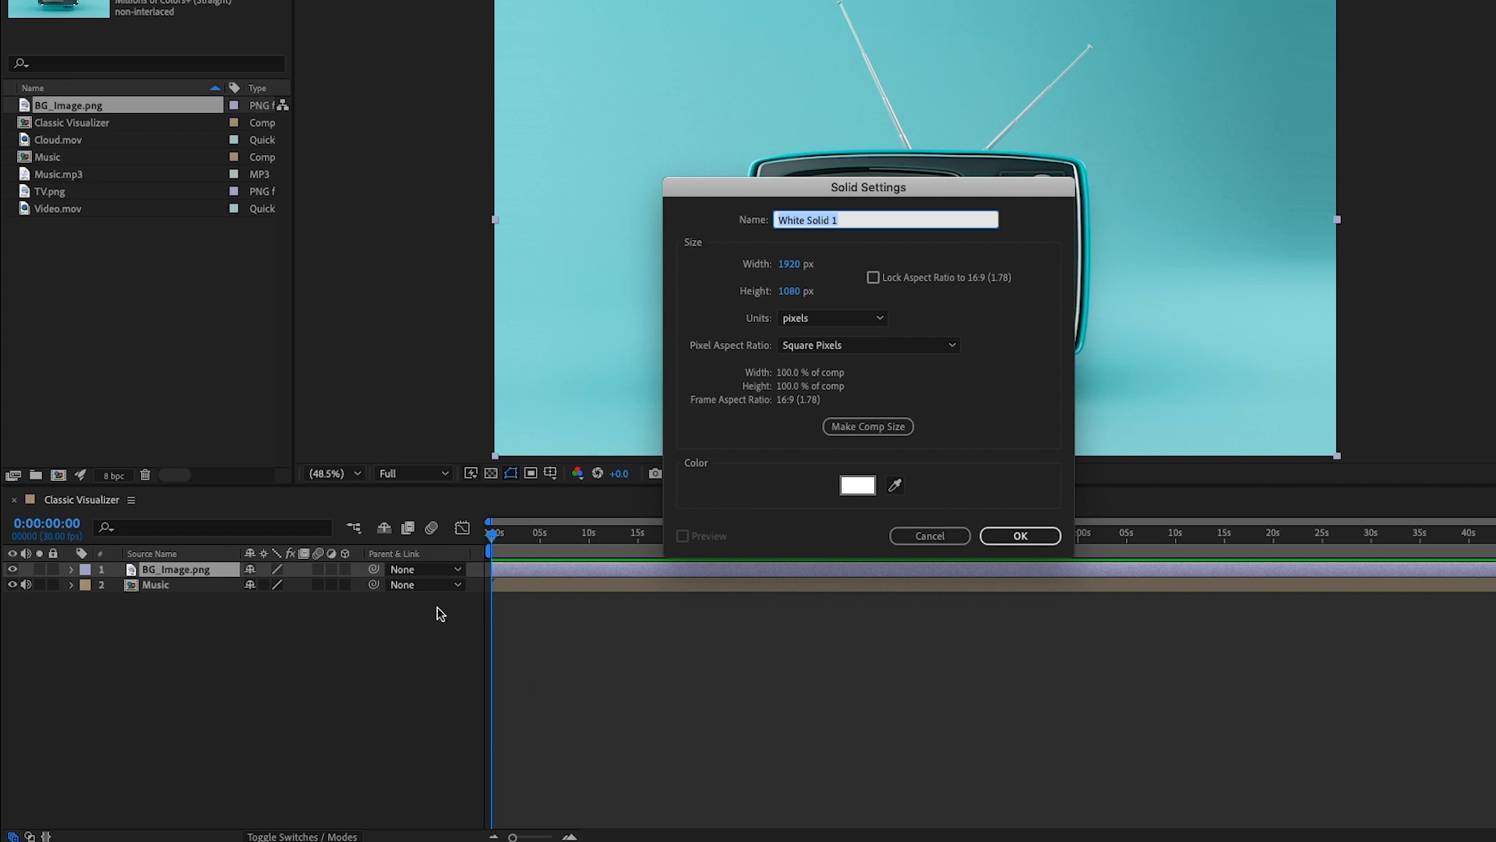
text(Audio Spectrum)
click(1005, 536)
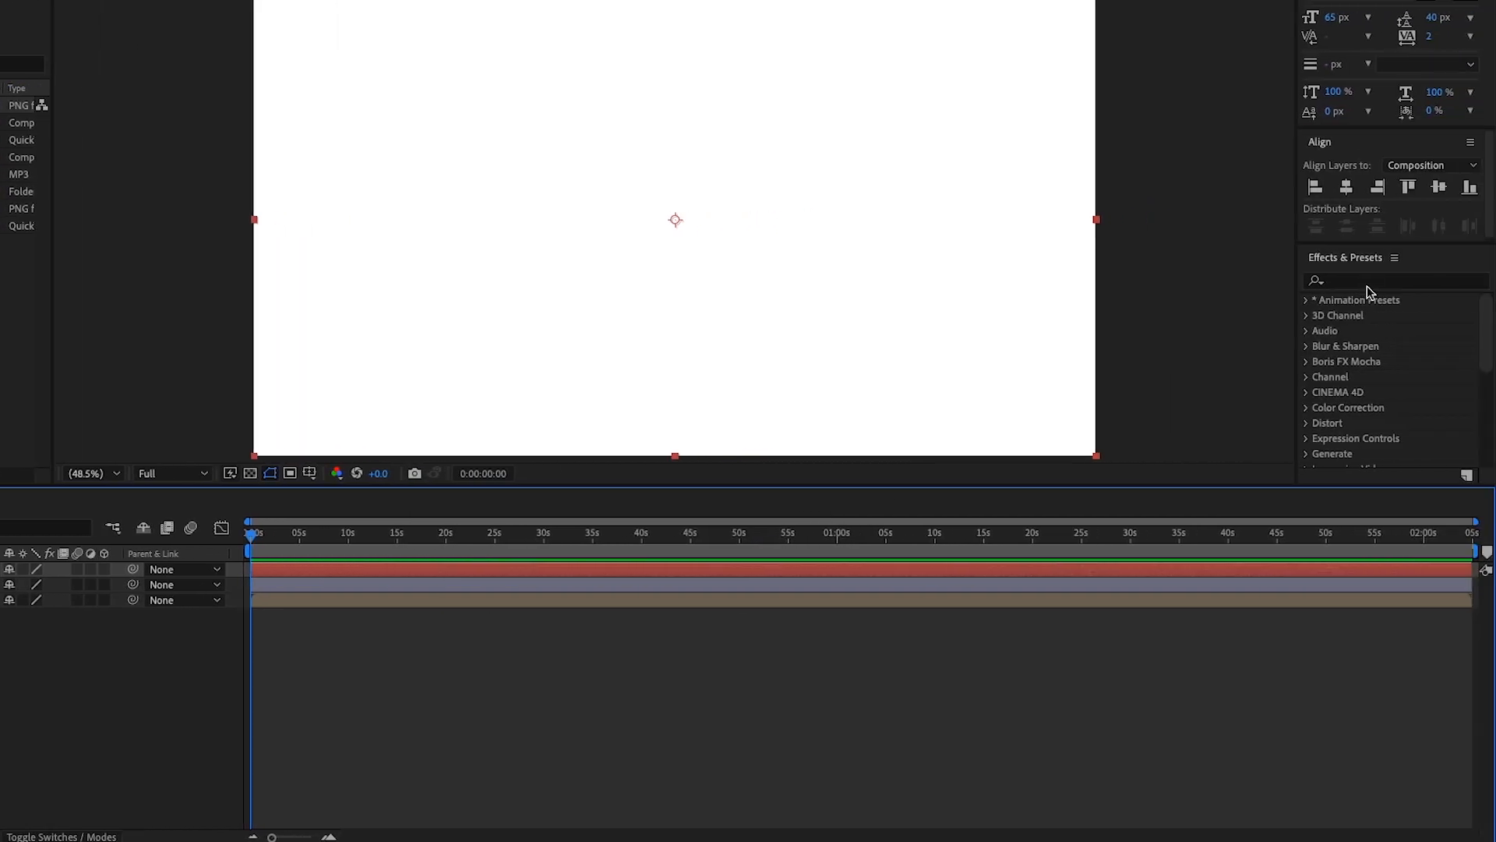
Find the Audio Spectrum effect and apply it to the Audio Spectrum solid
click(1369, 282)
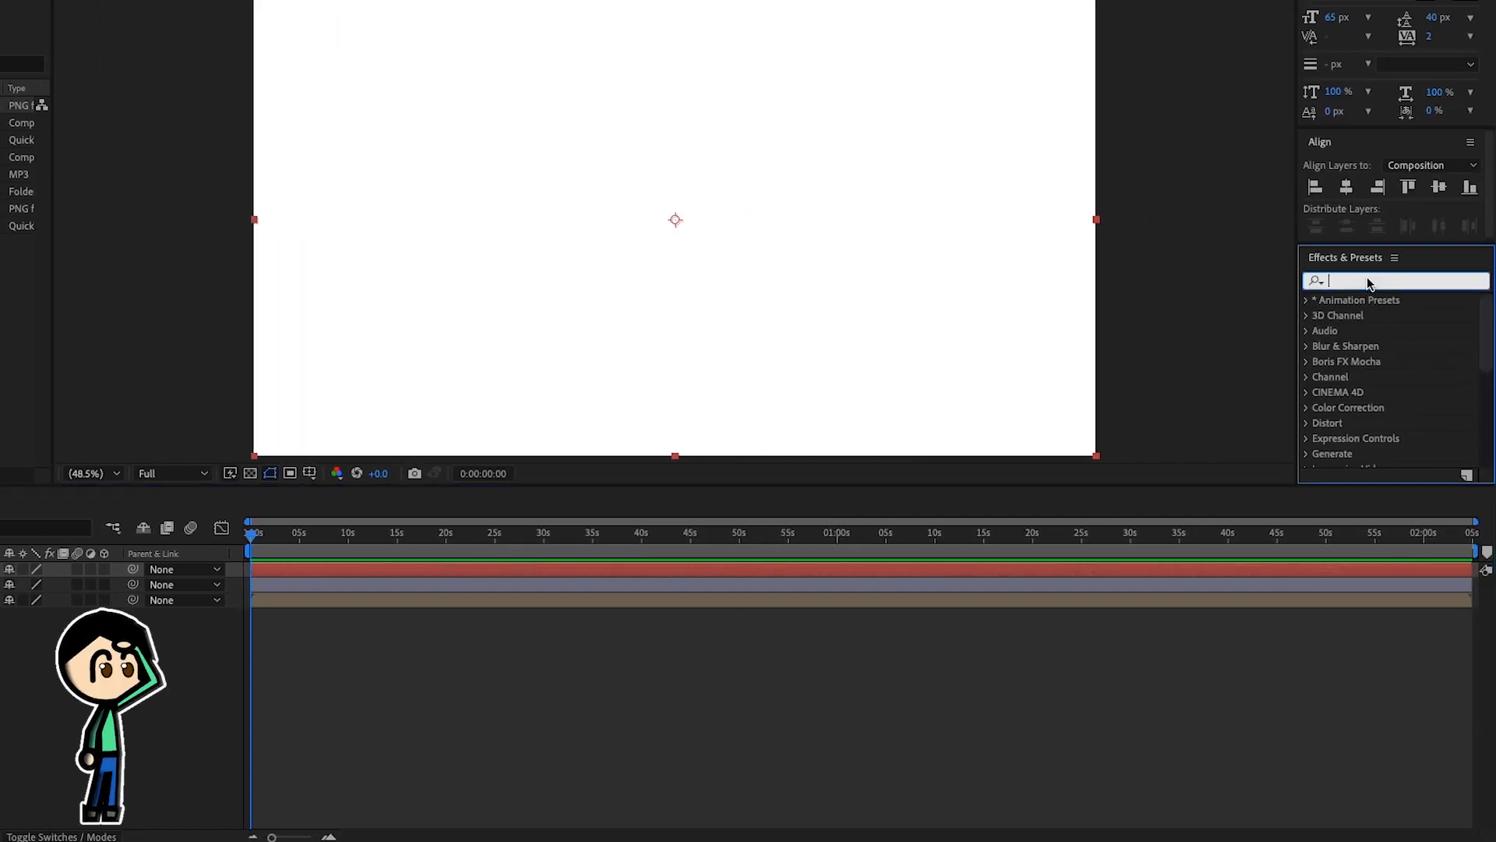
text(Audio)
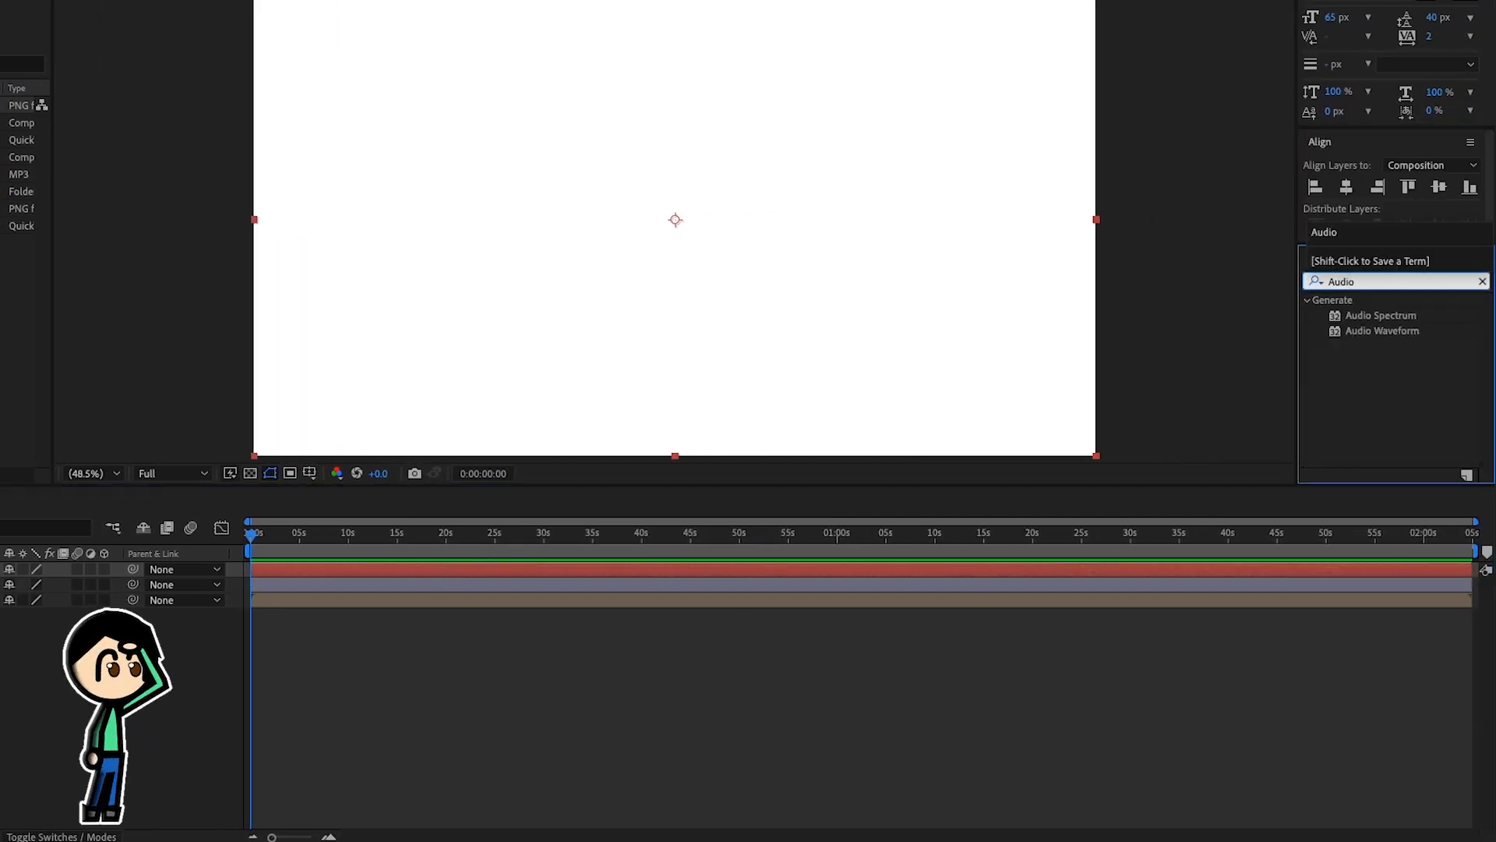
drag(1381, 315, 30, 584)
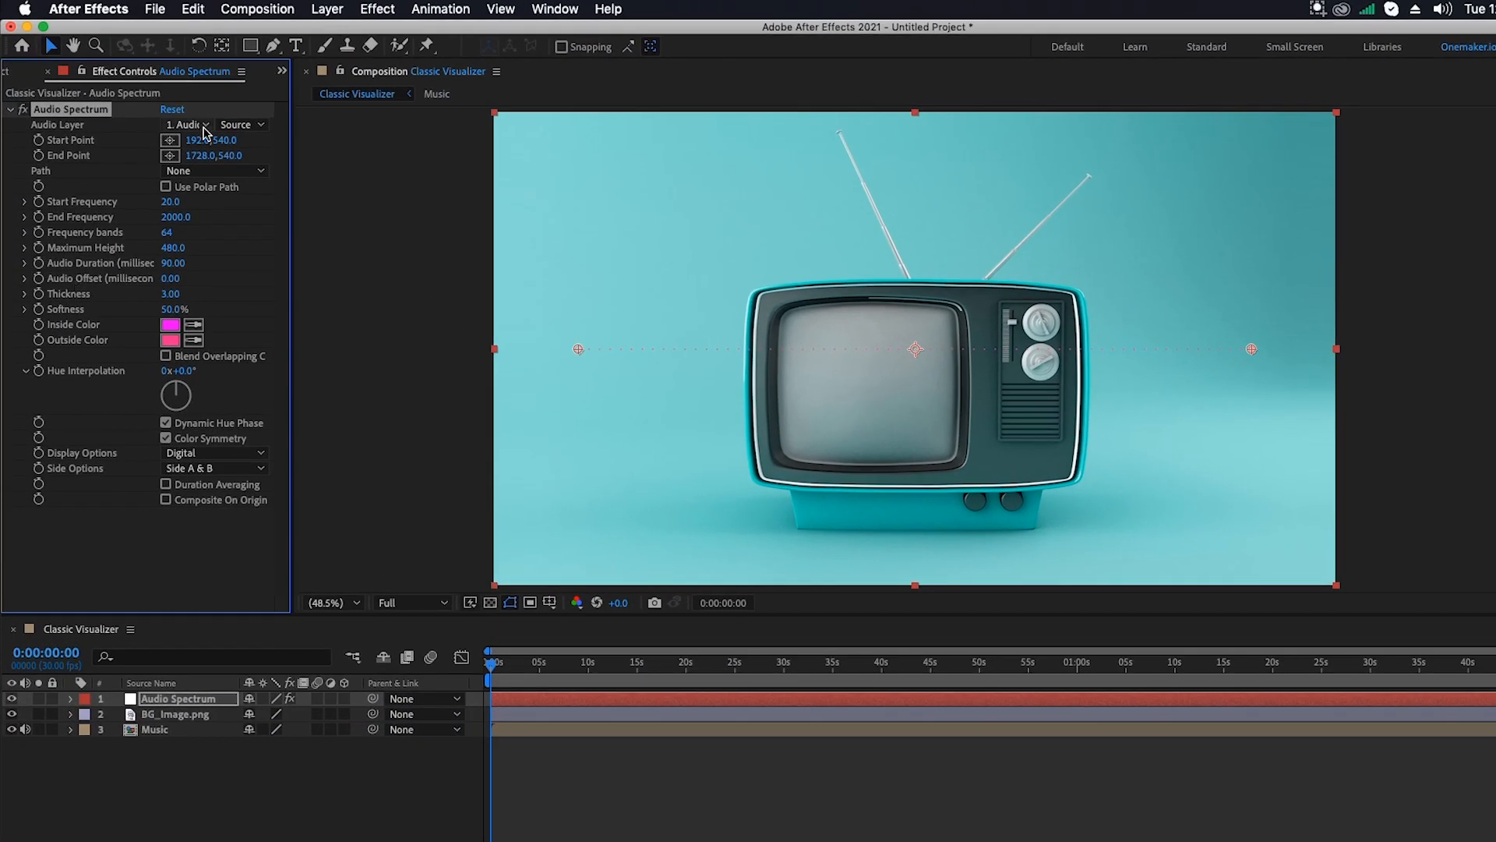
Set the spectrum's audio layer to Music, its start point to about 1915, 540 and its end point to about 944, 538
click(204, 131)
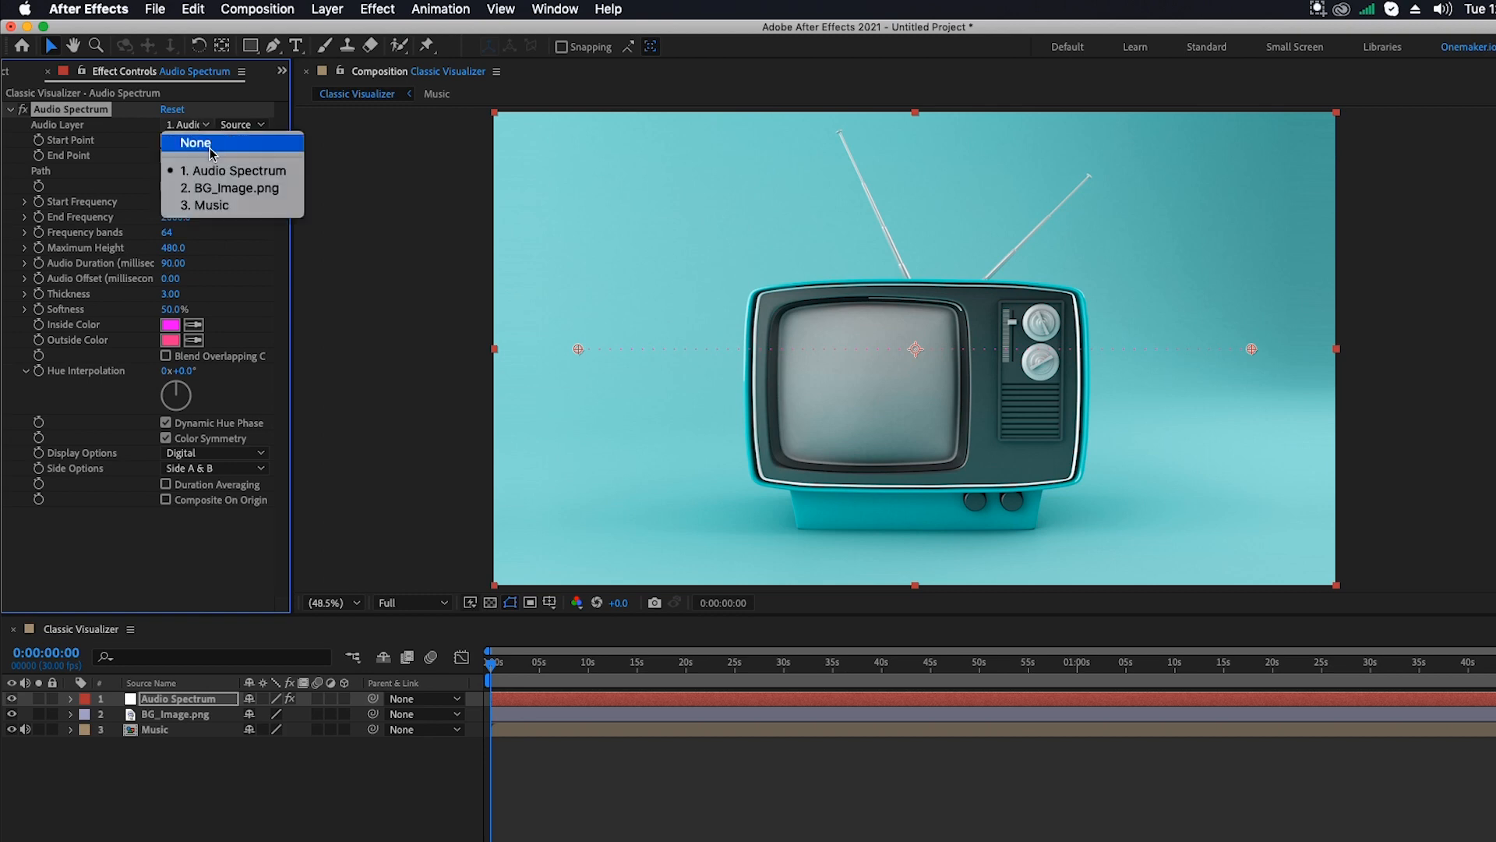
click(215, 204)
click(169, 140)
click(1334, 349)
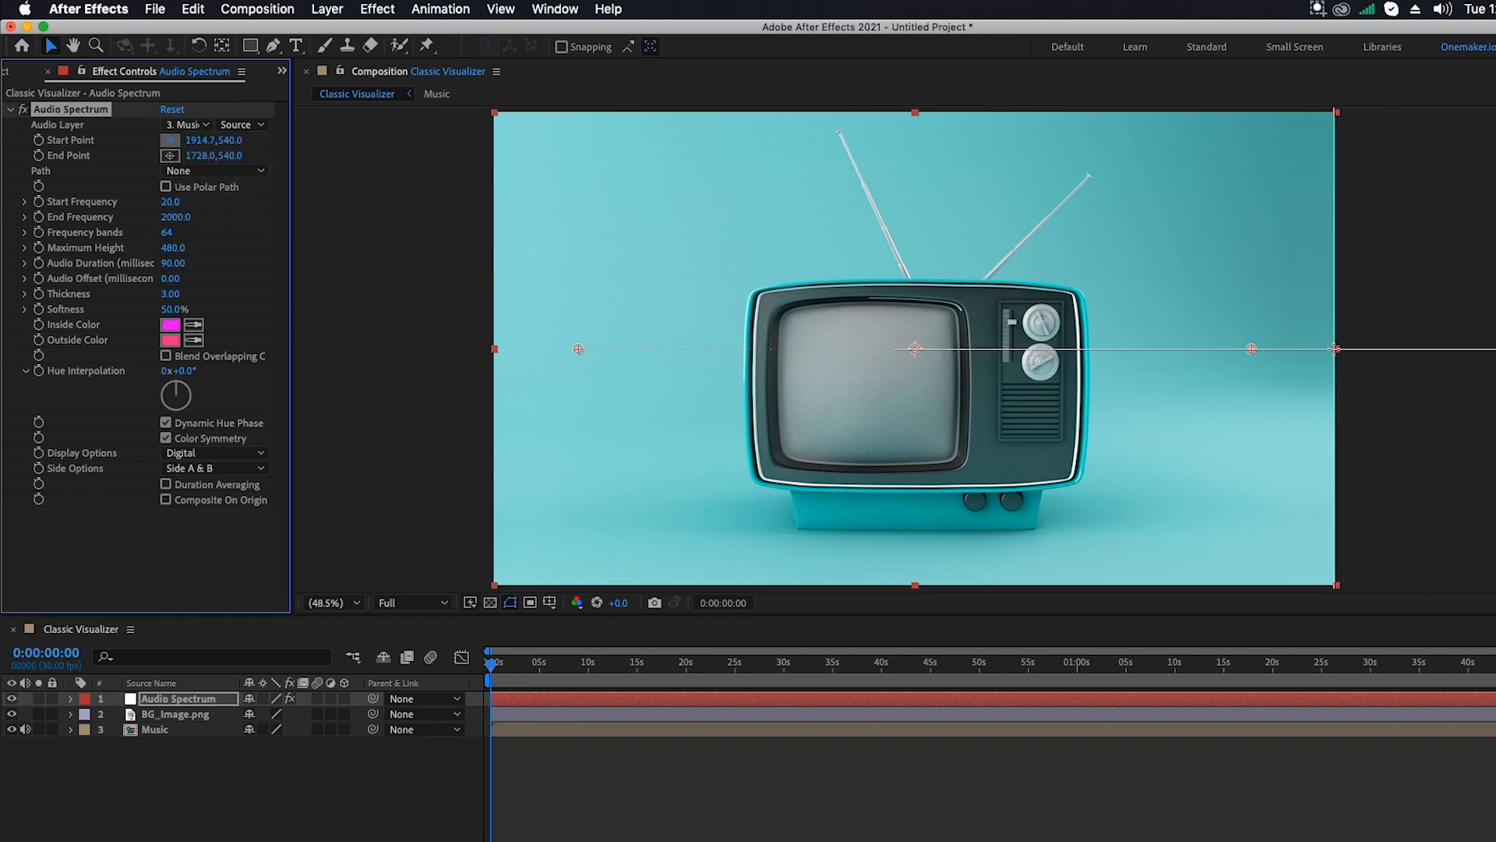
click(169, 155)
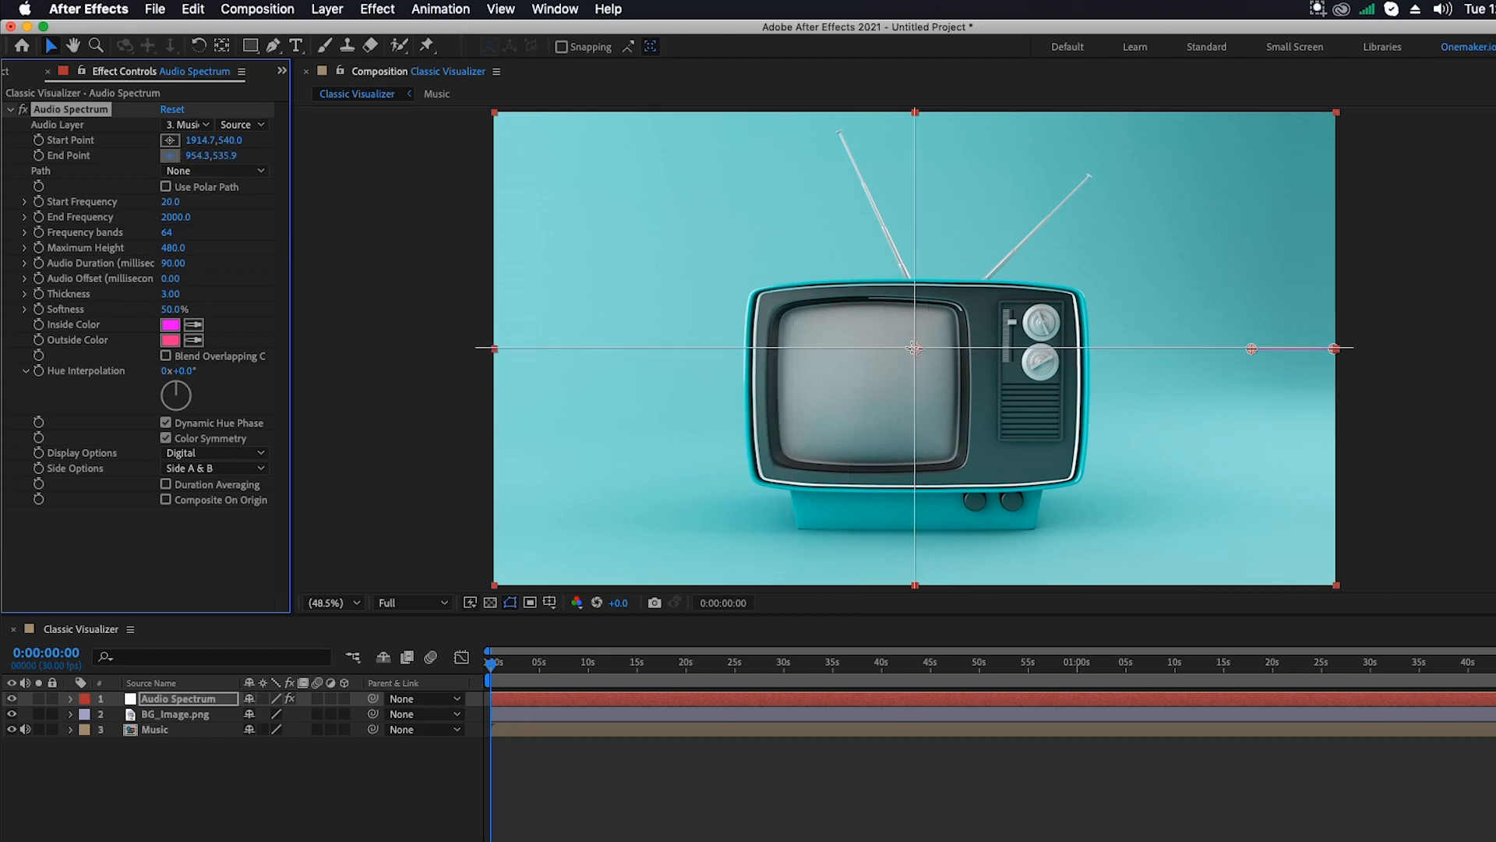
click(912, 348)
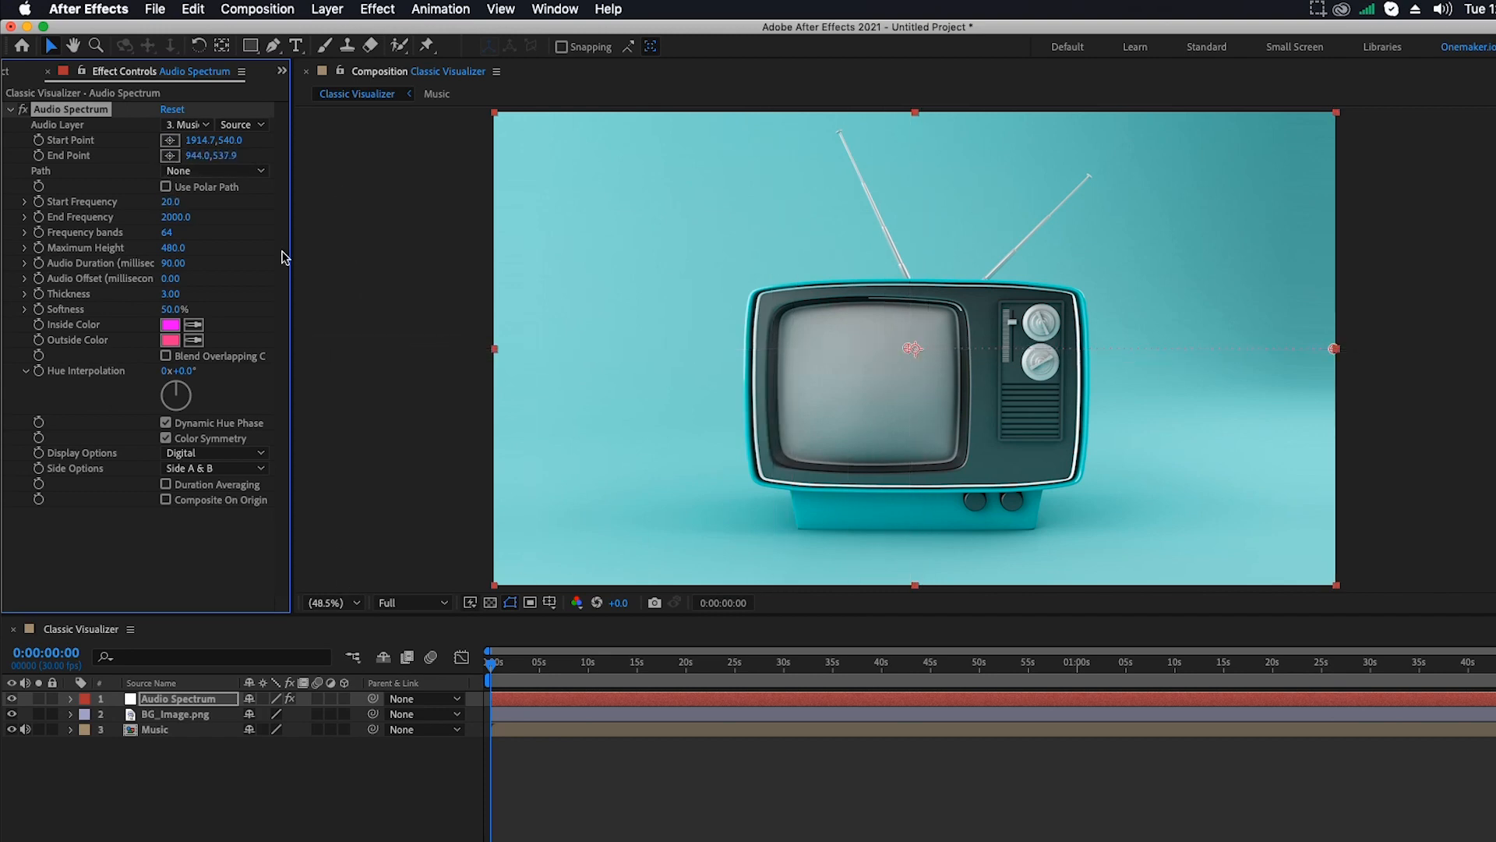
Set the spectrum's start frequency to 1, end frequency to 800 and frequency bands to 55
click(166, 200)
text(1)
click(212, 202)
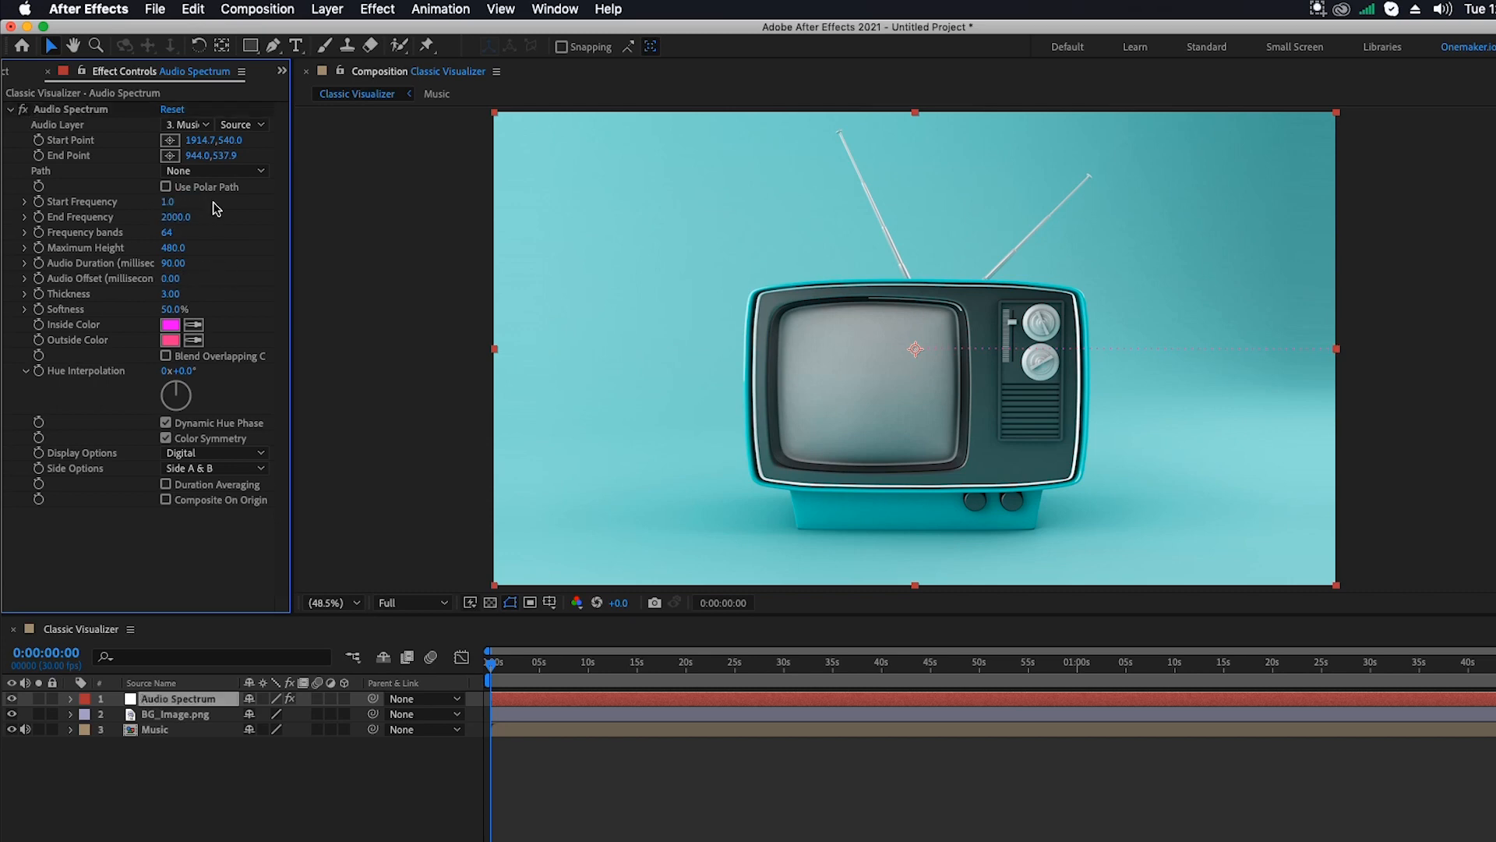
click(171, 219)
text(800)
click(209, 241)
click(172, 233)
Set the spectrum's maximum height to 1000, audio duration to 10 and audio offset to 1000 milliseconds
click(169, 248)
text(1000)
click(252, 264)
click(168, 264)
text(10)
key(Return)
click(172, 279)
key(Return)
Set the spectrum's thickness to 2 and its softness to 0%
click(168, 294)
text(2)
key(Return)
click(176, 311)
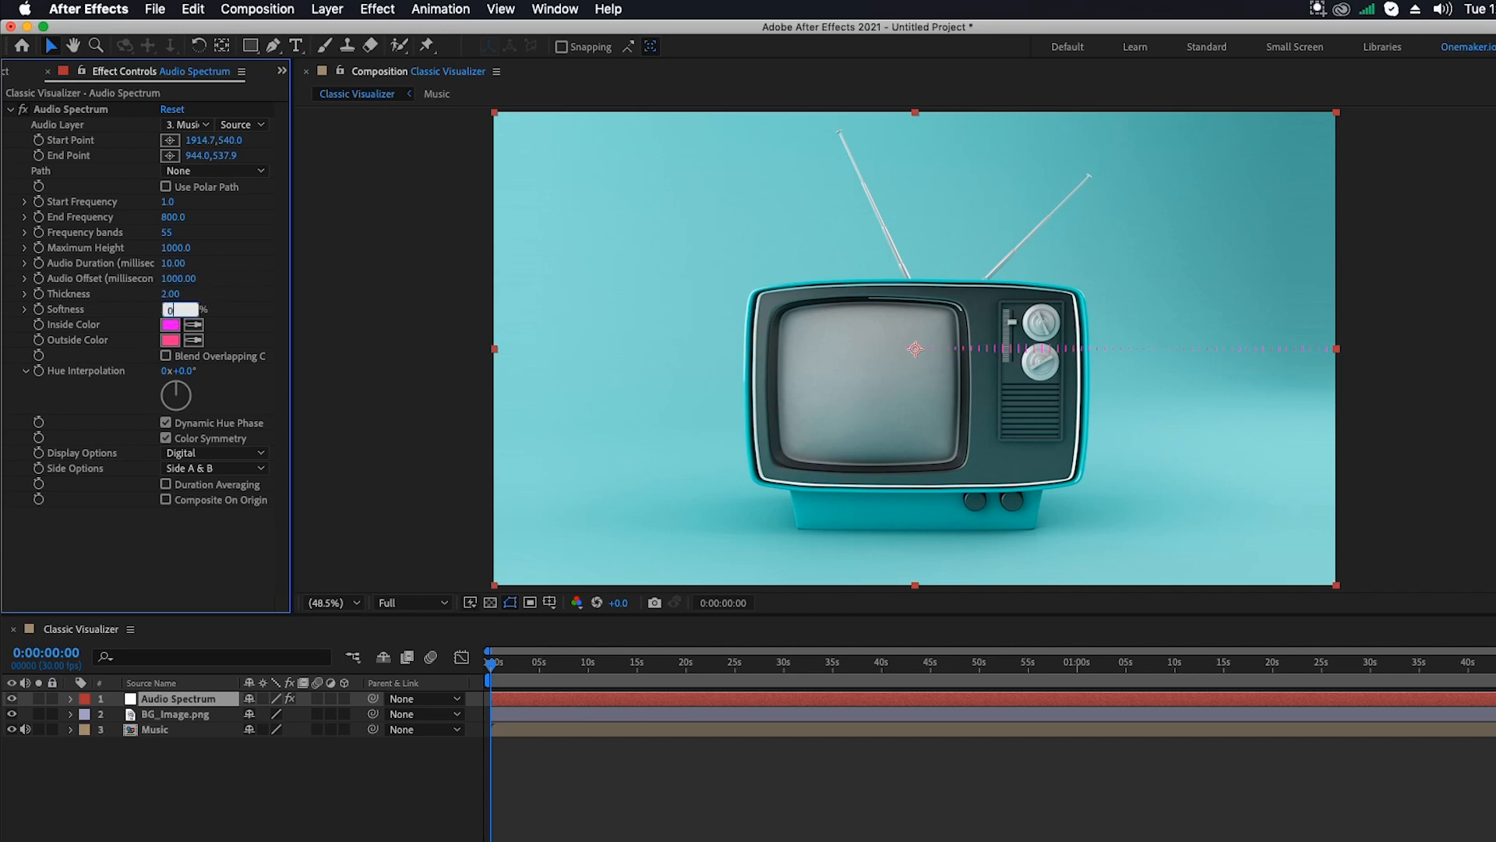
key(Return)
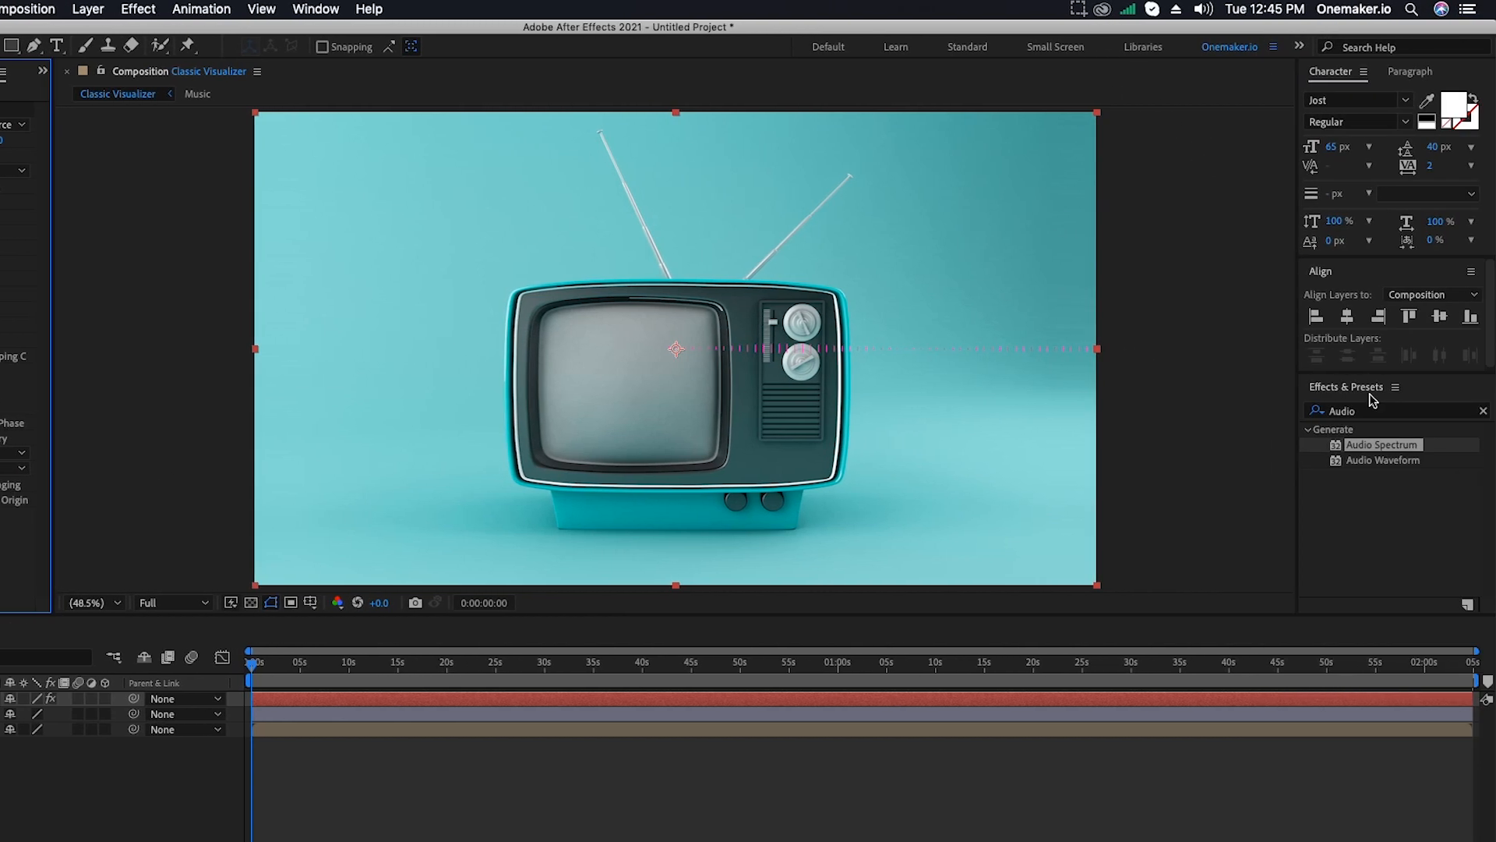
Find the Minimax effect and apply it to the Audio Spectrum layer
click(1409, 410)
text(mini)
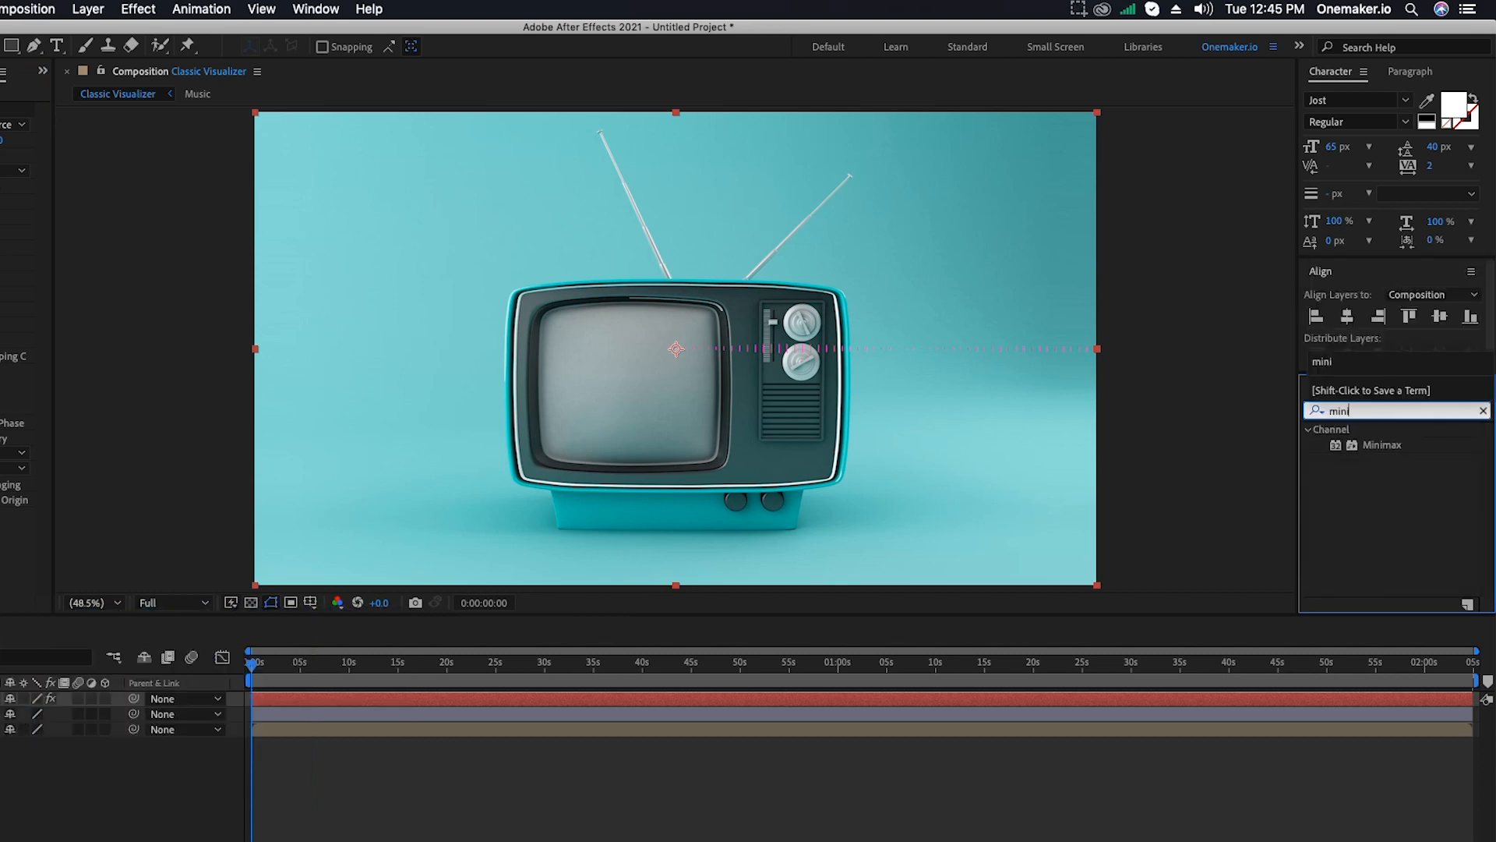
drag(1384, 444, 23, 704)
Set Minimax to radius 5, channel Alpha and Color, and direction Just Horizontal
click(163, 544)
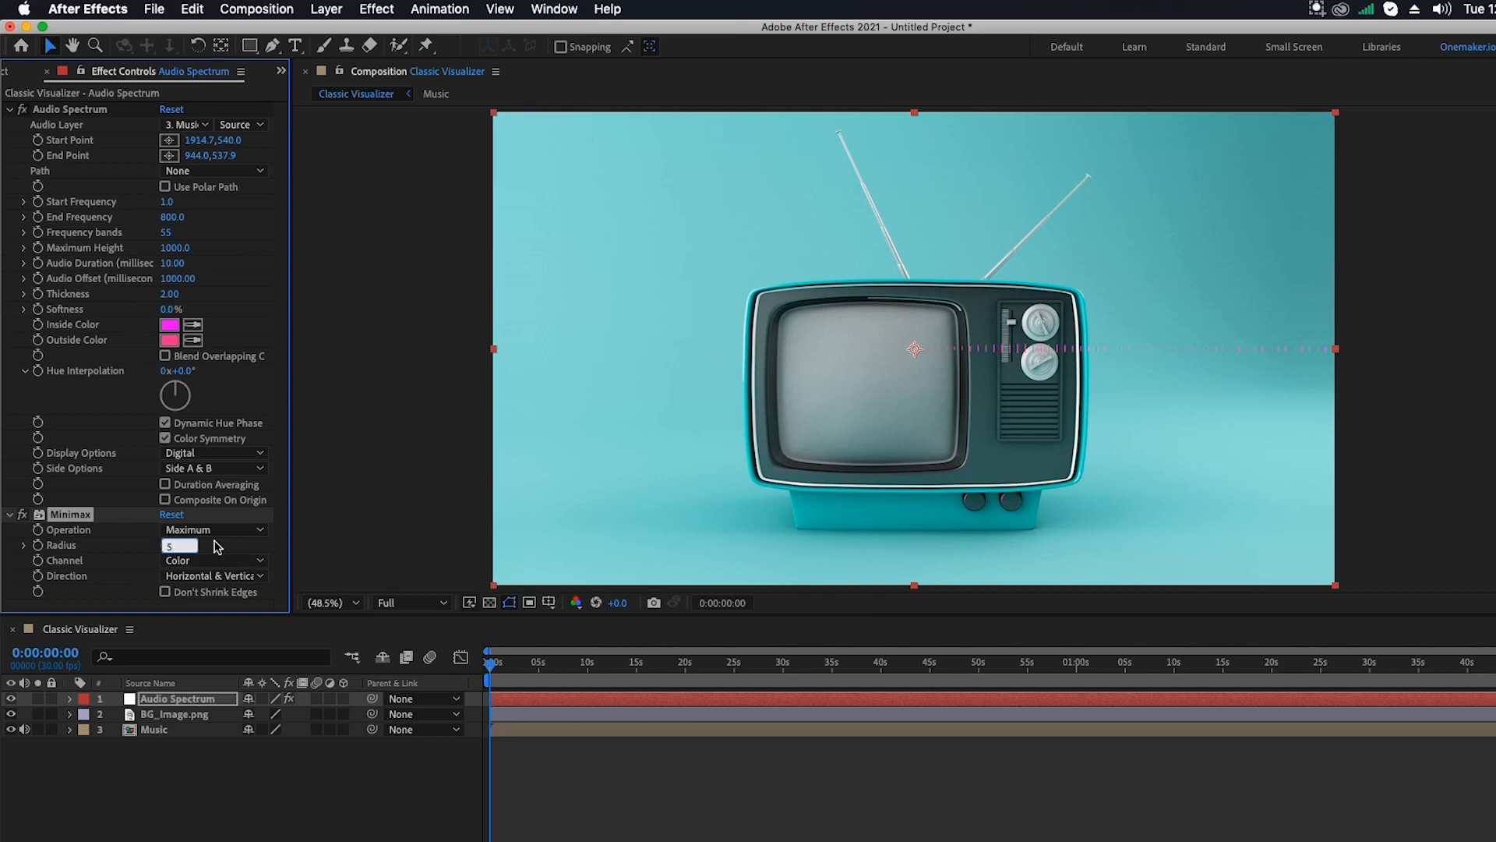
click(231, 560)
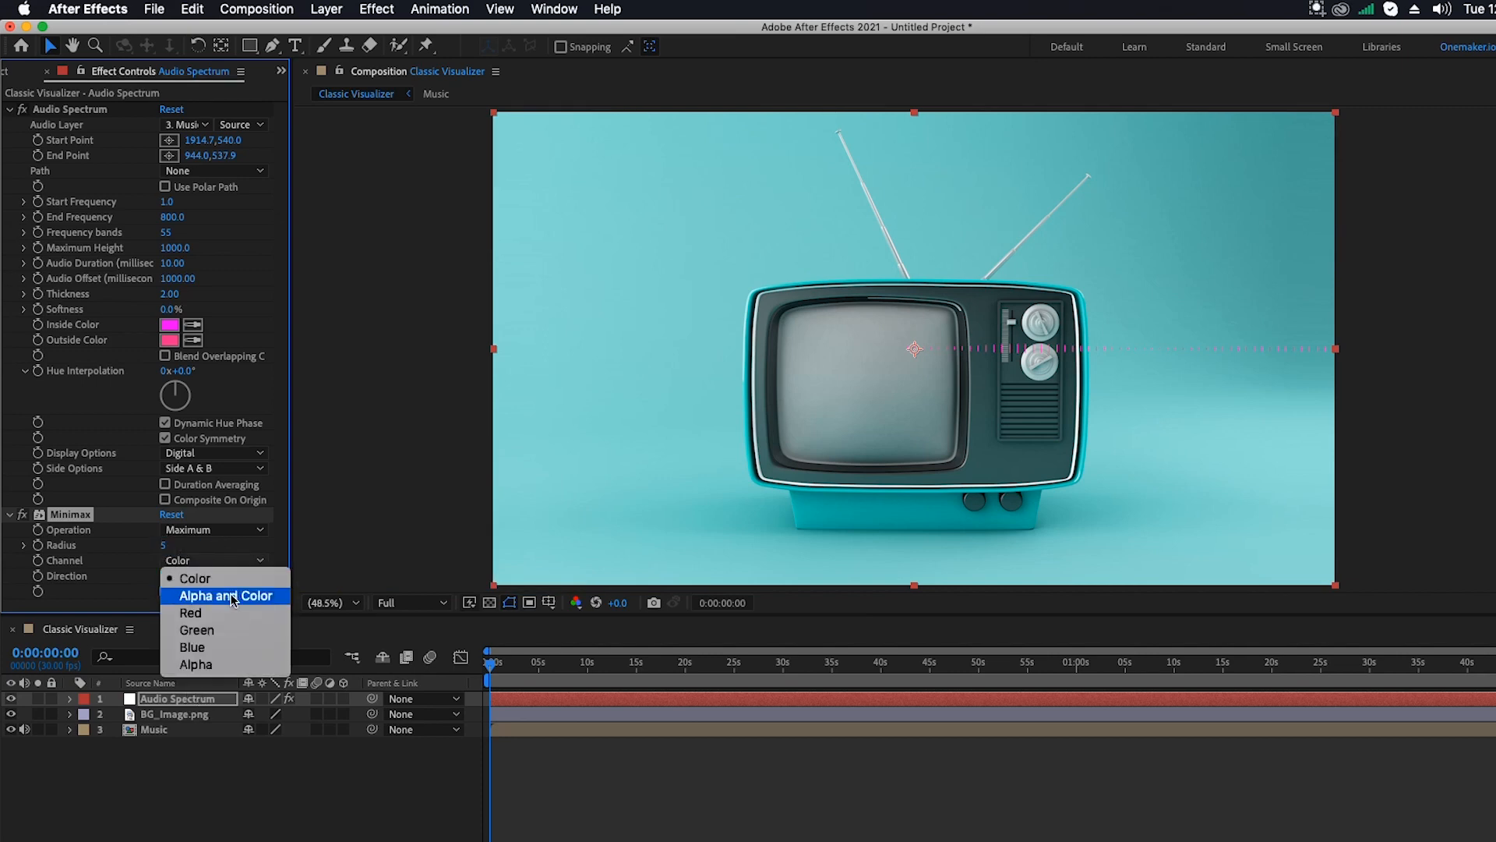
click(232, 597)
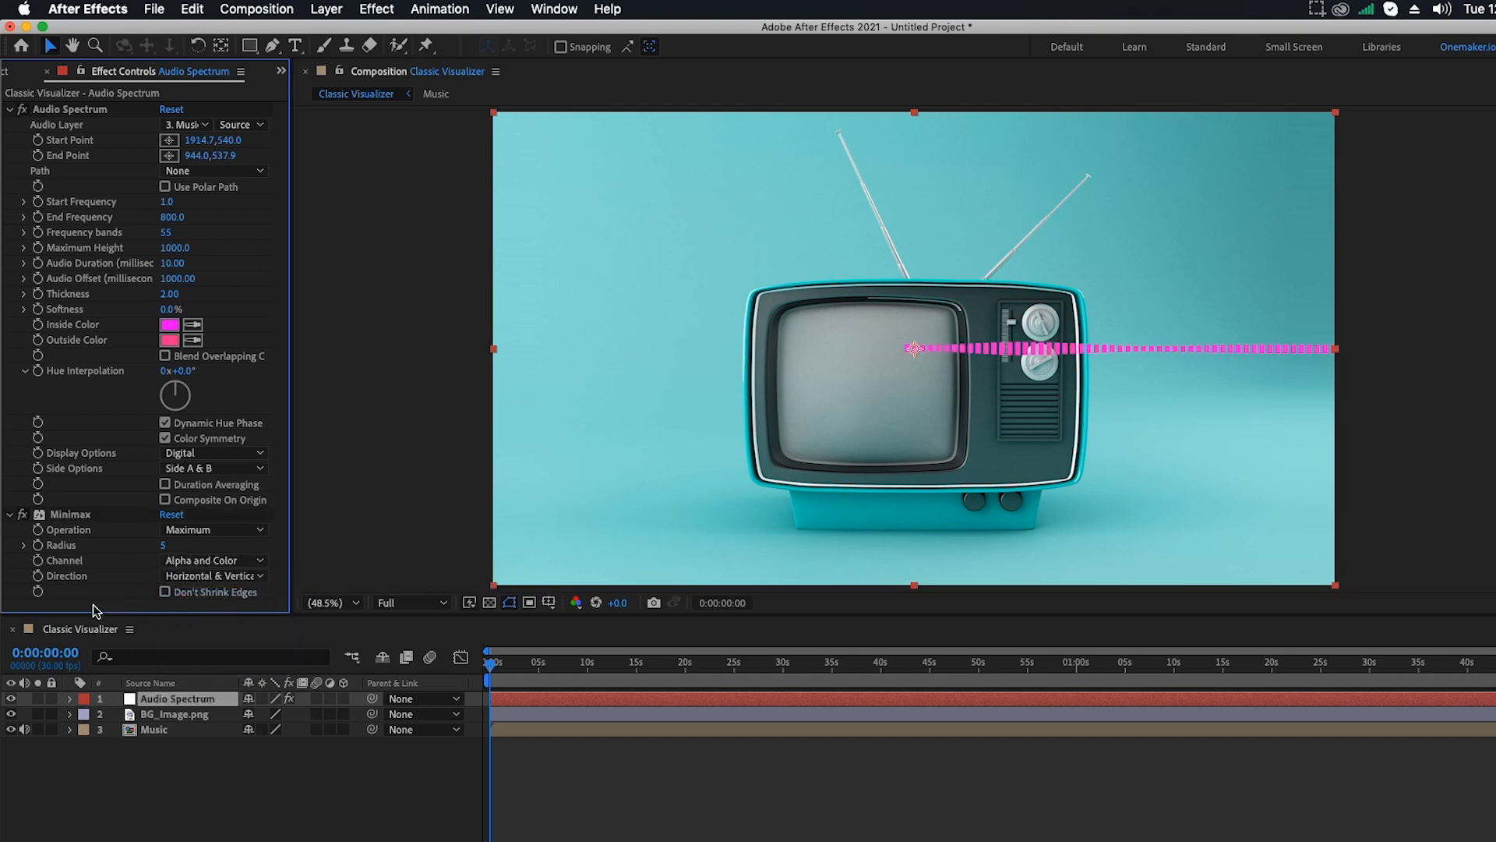
click(212, 575)
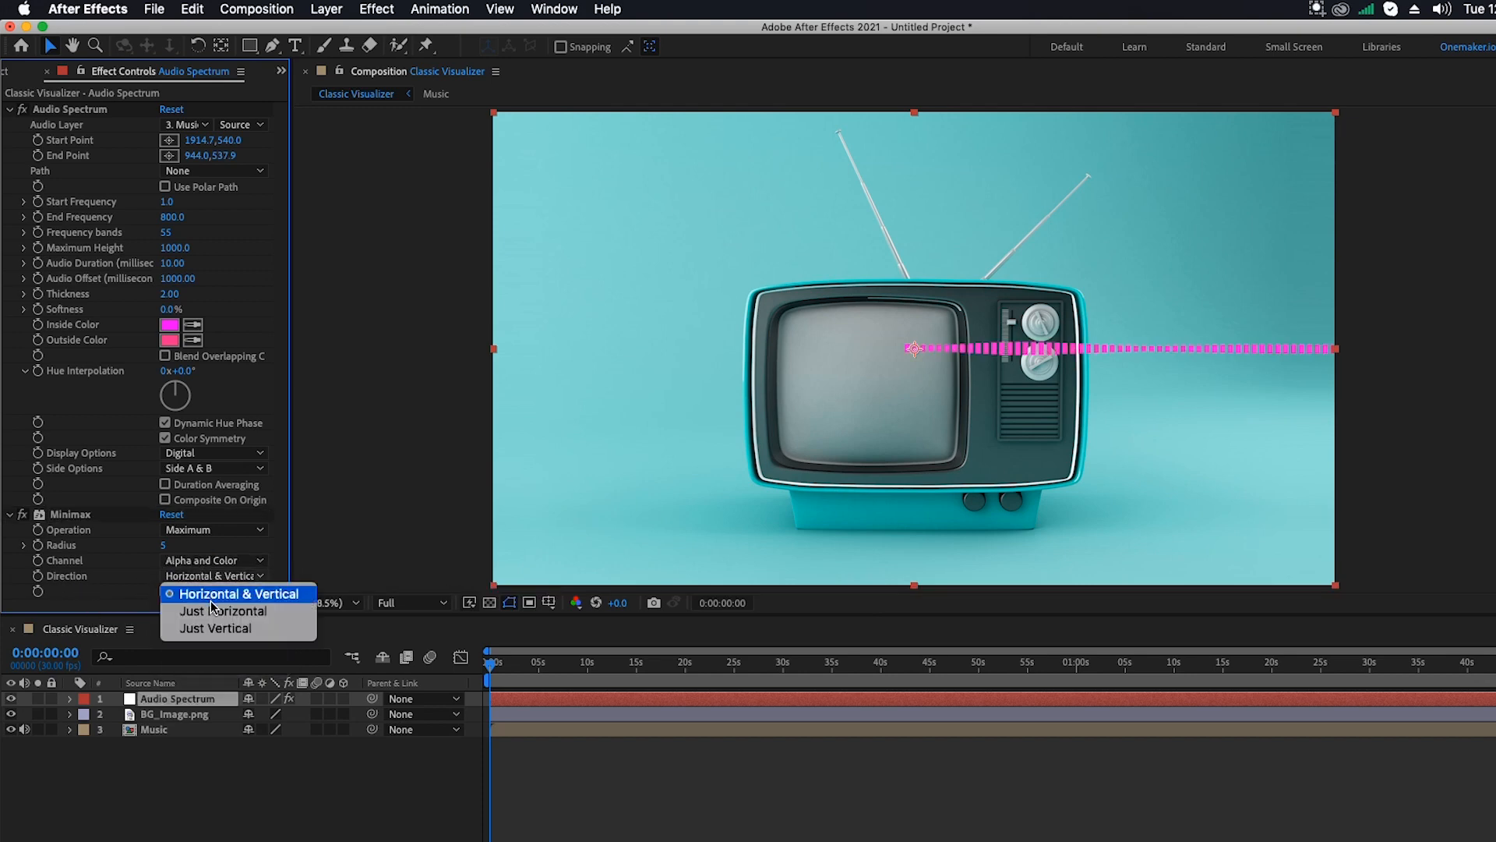
click(212, 607)
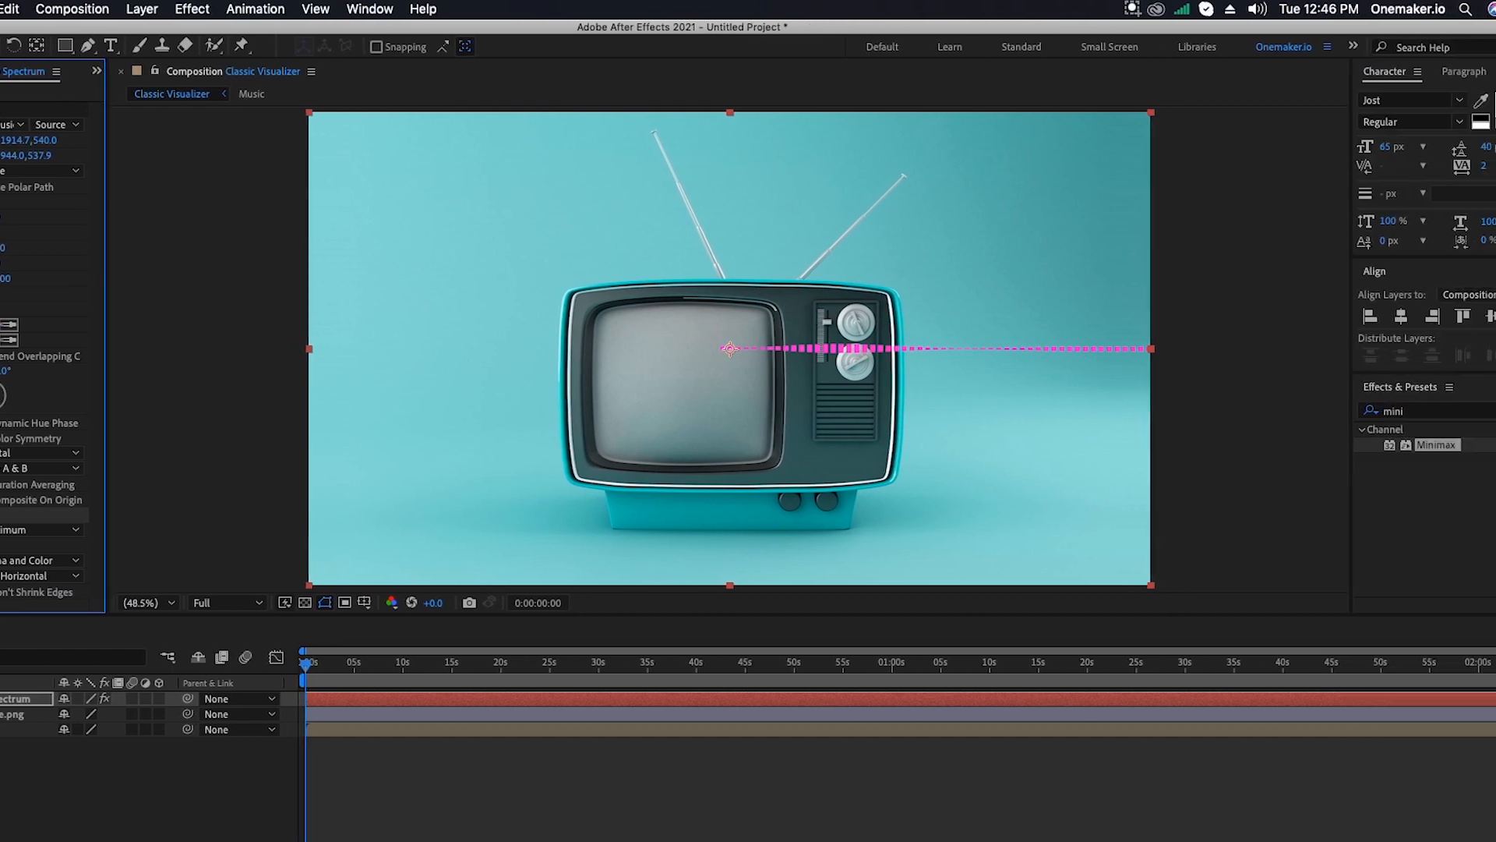
Find the Venetian Blinds effect and apply it to the Audio Spectrum layer
click(1423, 410)
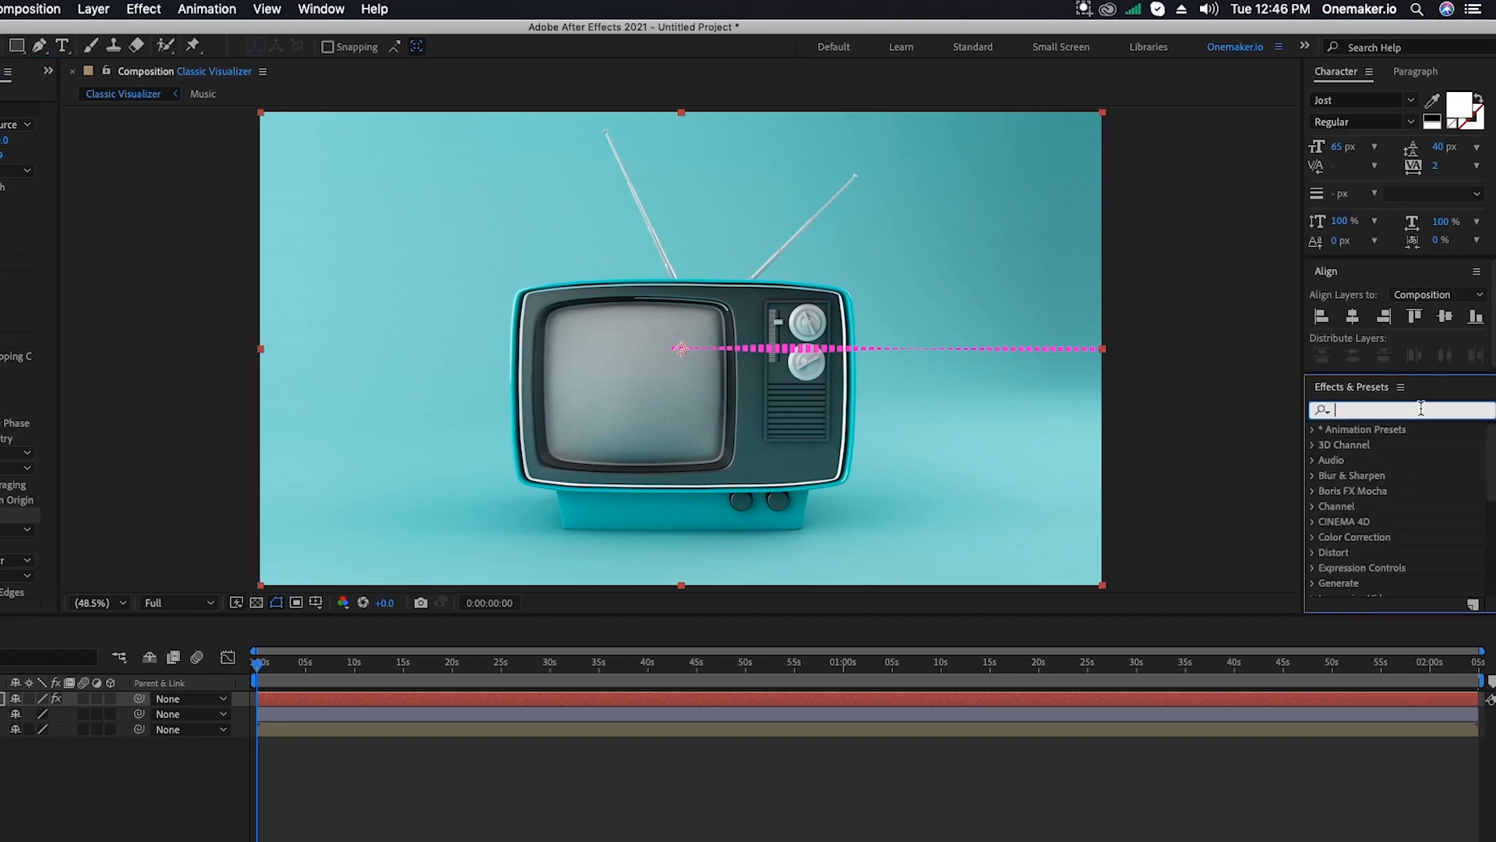
text(ven)
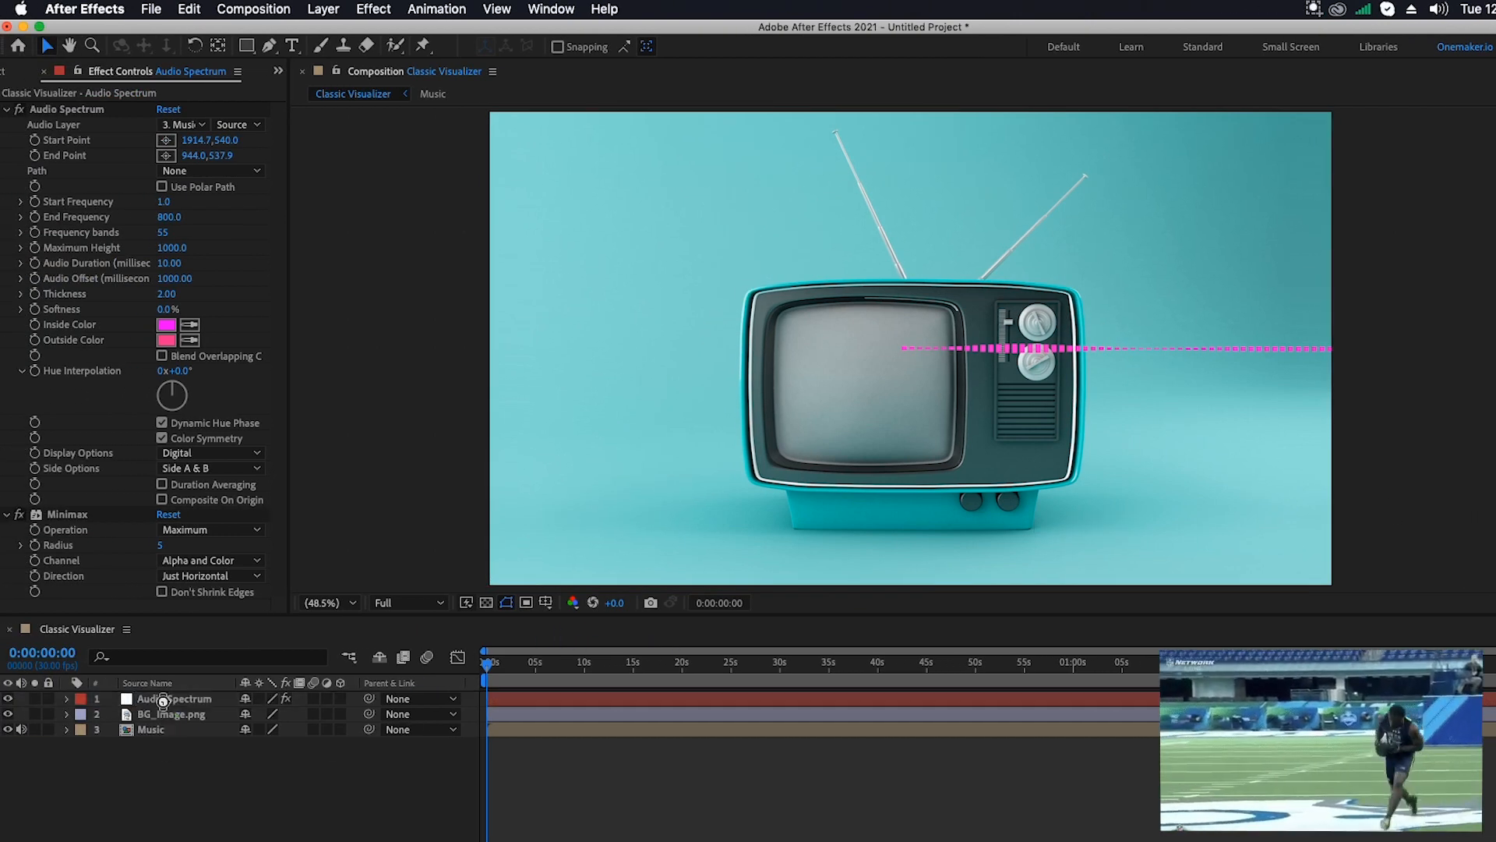
drag(163, 701, 164, 701)
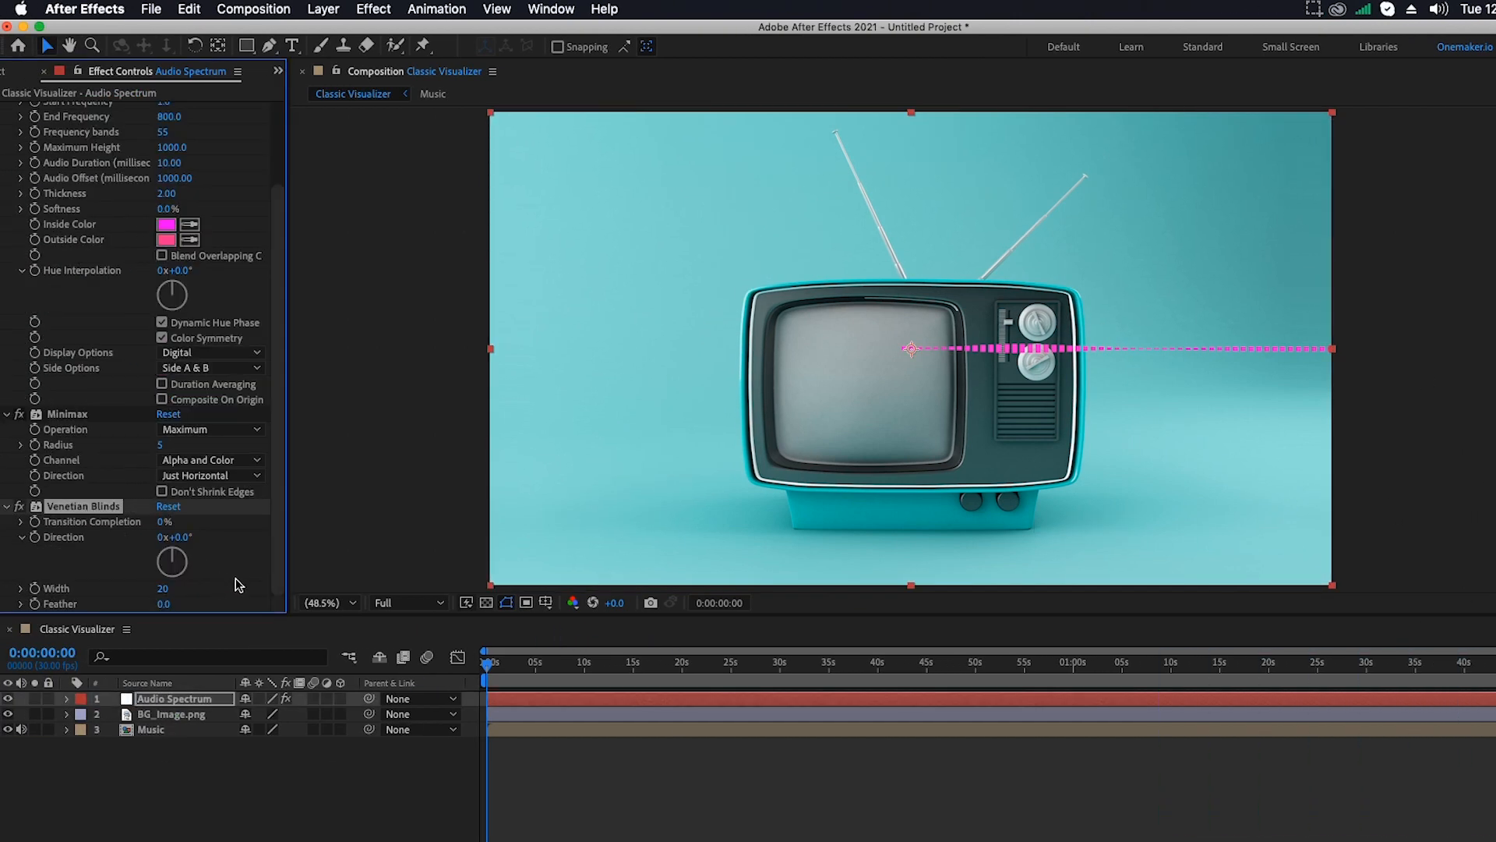
Set Venetian Blinds to 30% transition completion, 90° direction and width 1
click(162, 522)
key(Return)
click(185, 538)
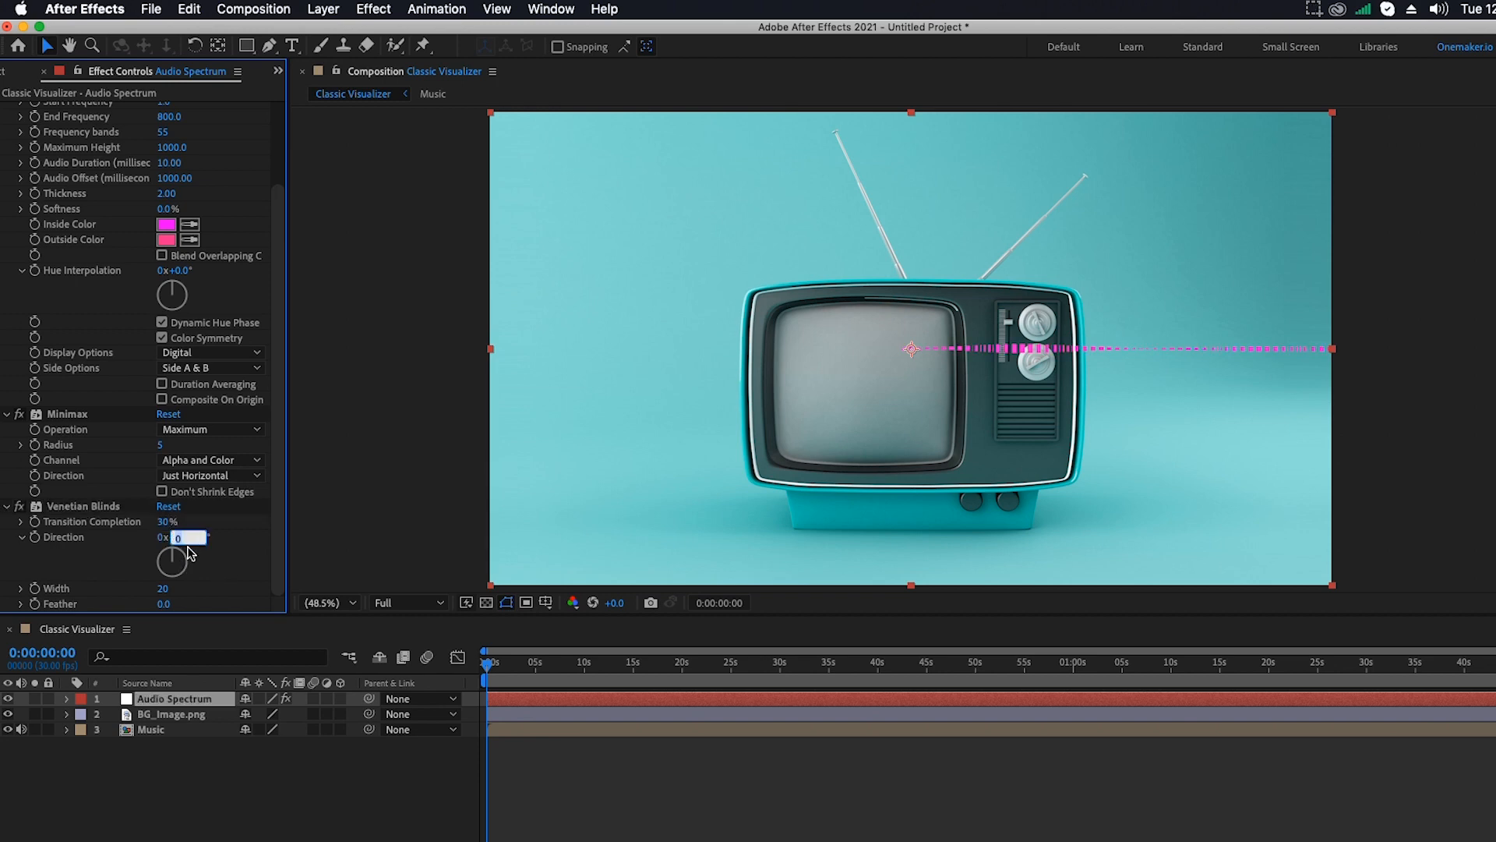
key(Return)
click(163, 590)
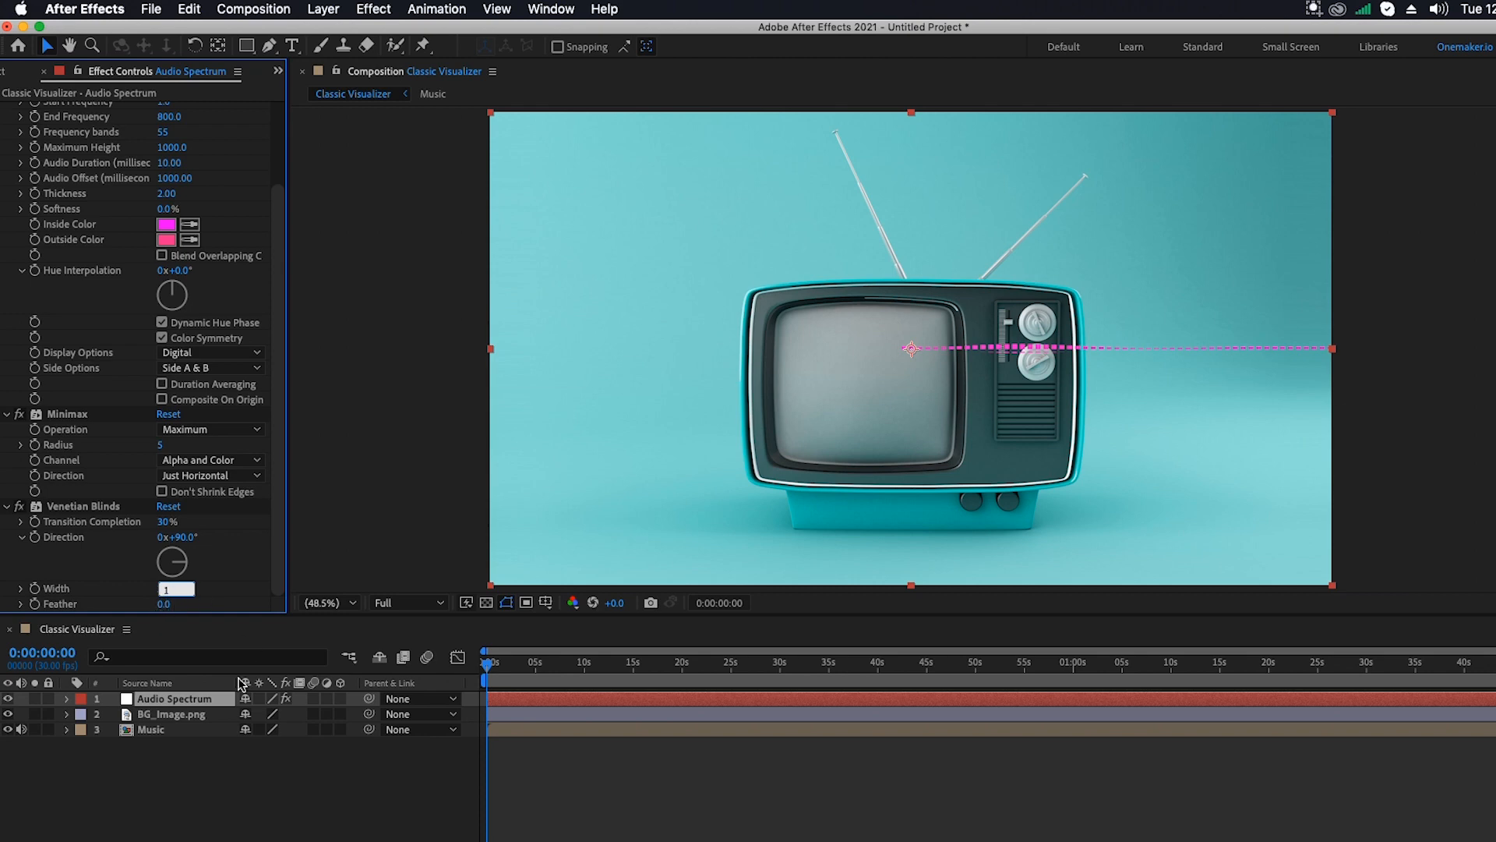
key(Return)
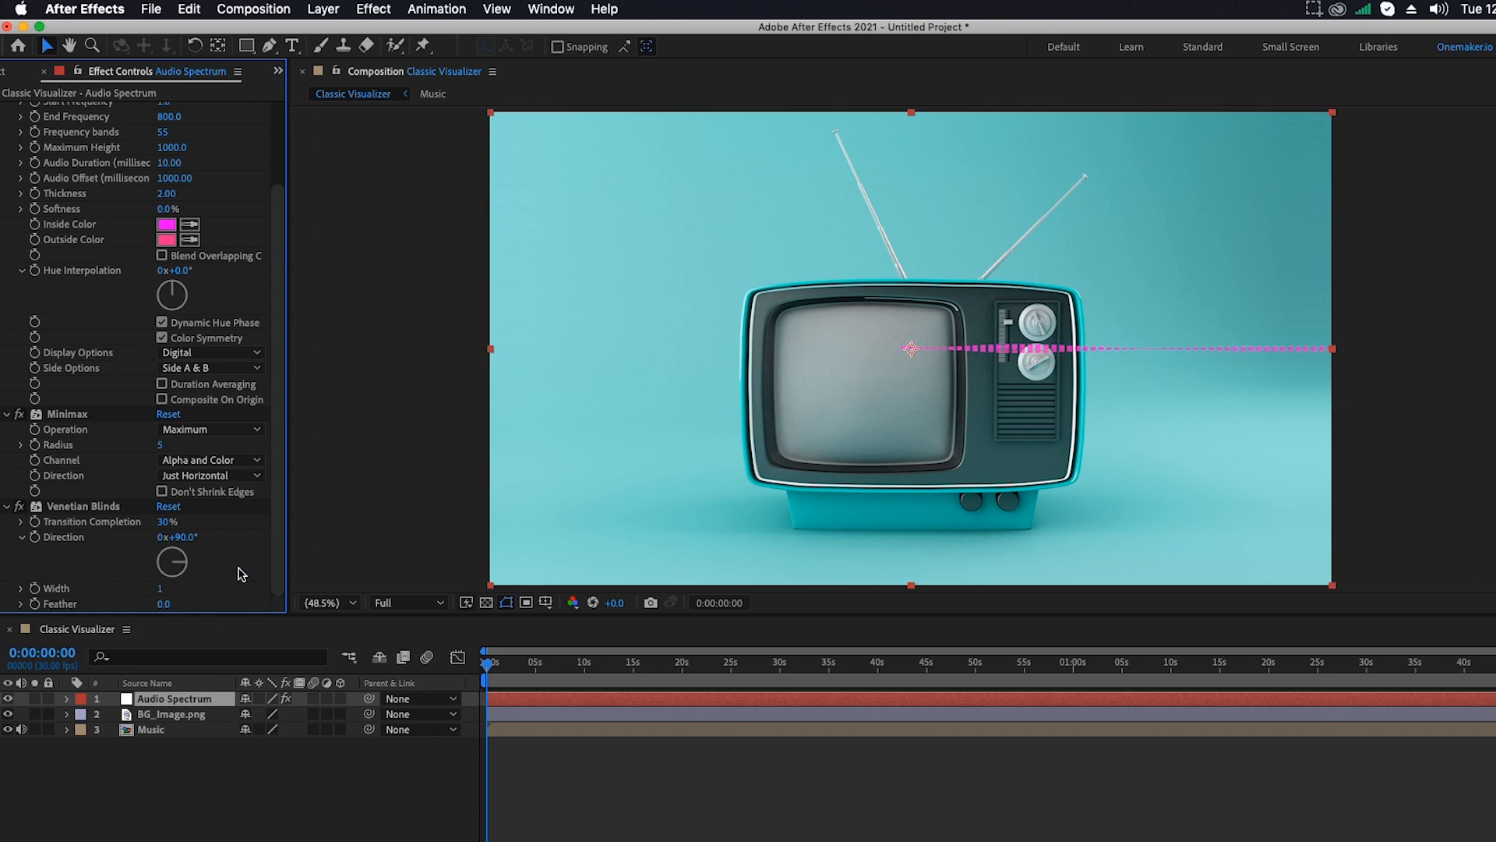
Find the Offset effect, apply it to the Audio Spectrum layer, and place its Shift Center To point at about 950.2, 537.9
click(1446, 410)
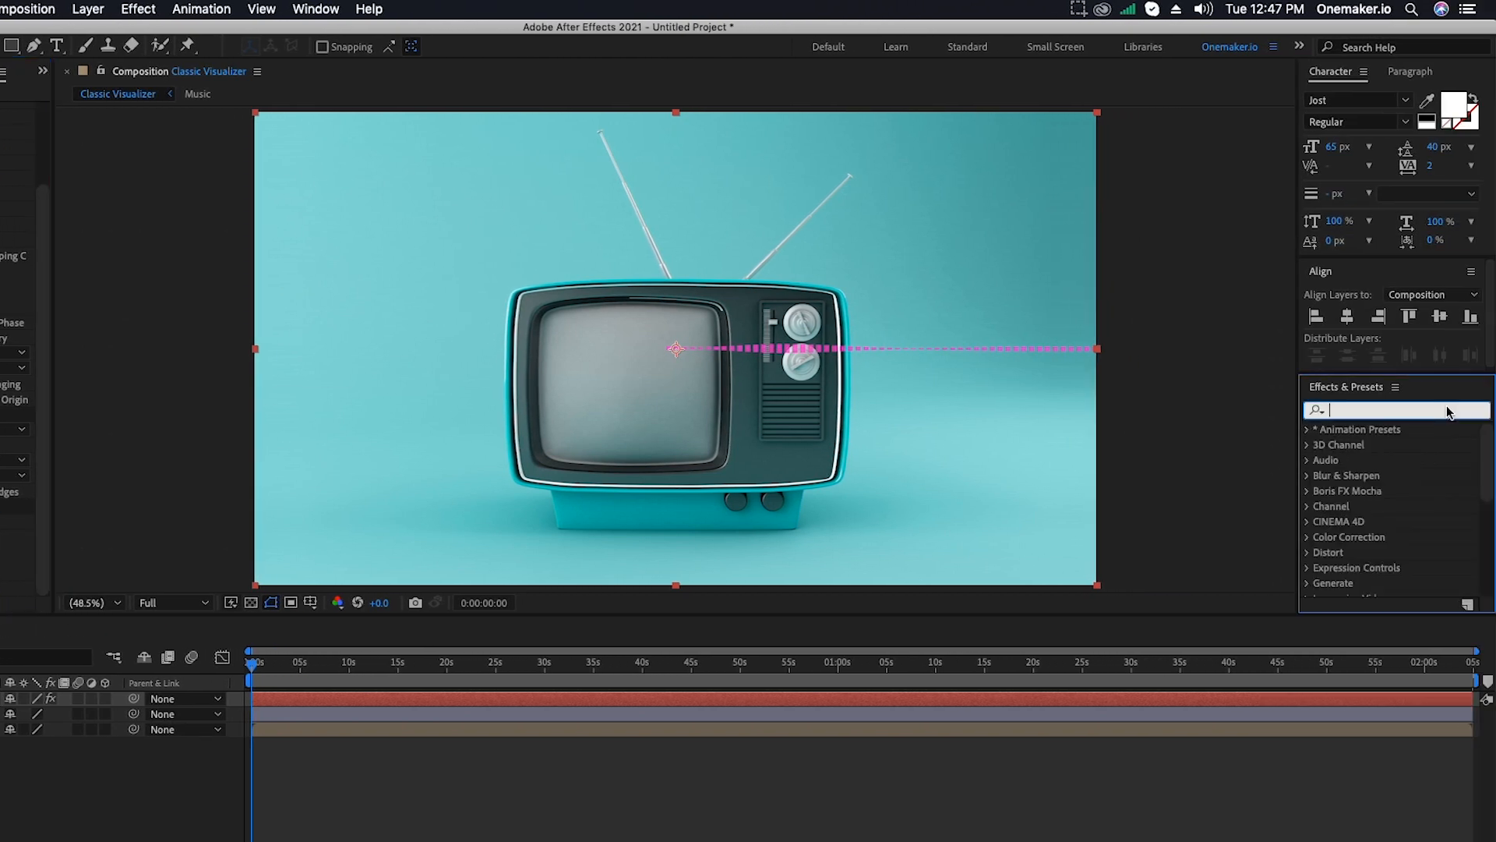
text(offse)
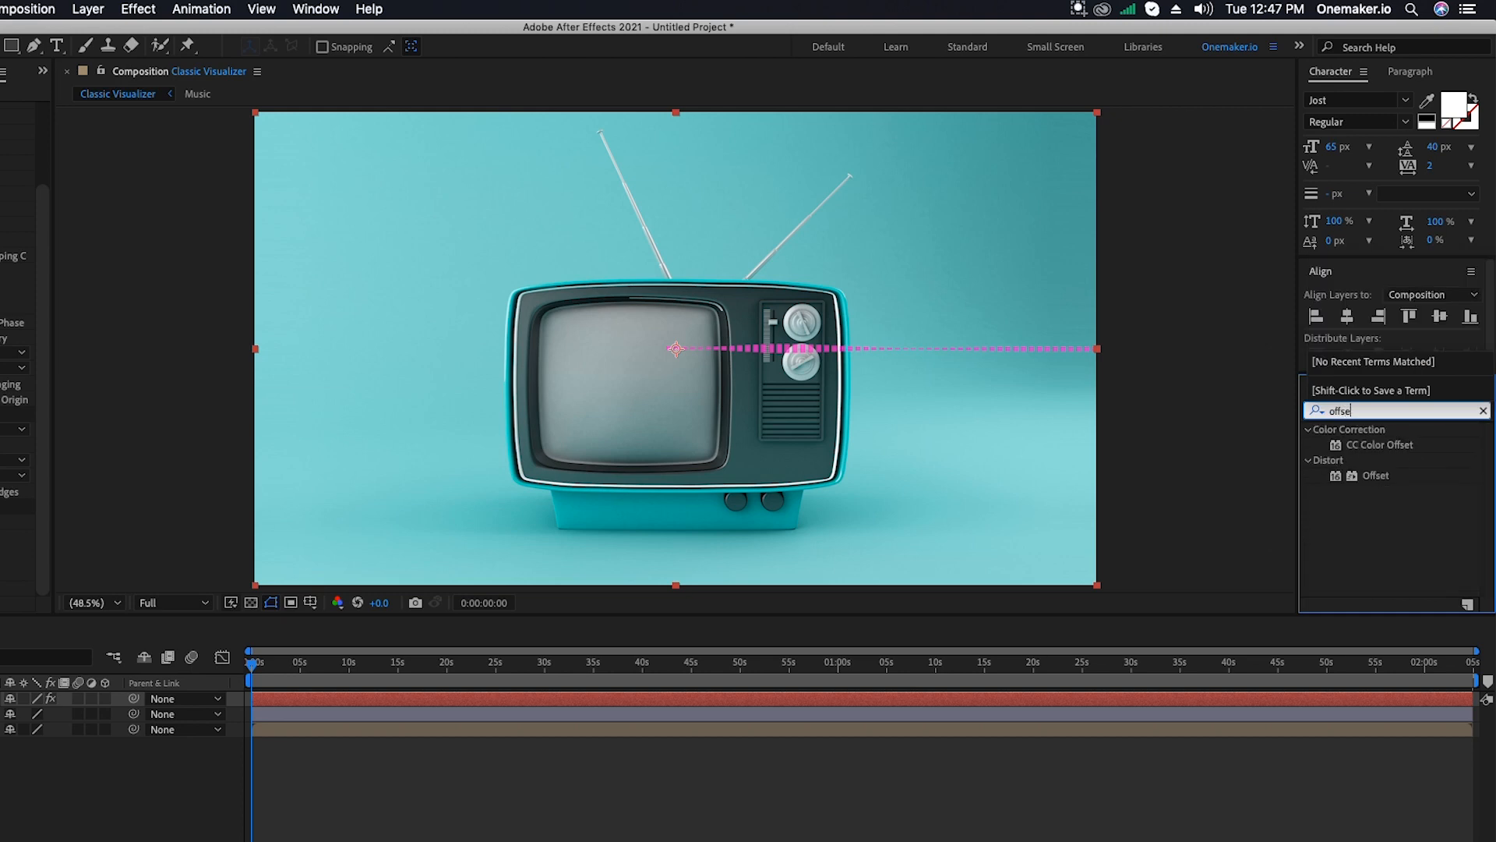
double_click(1394, 476)
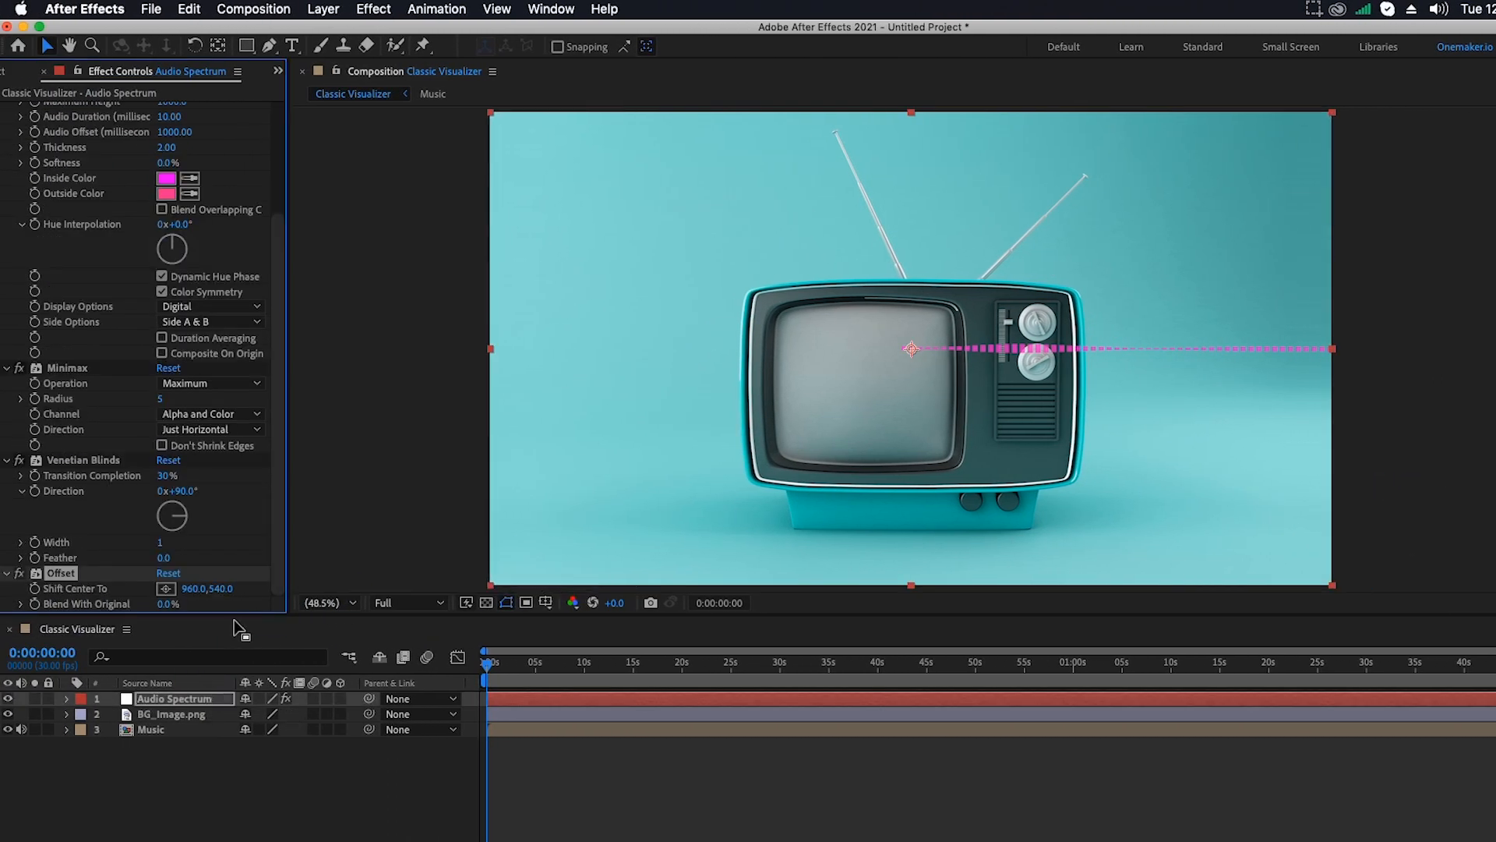
click(166, 588)
click(909, 347)
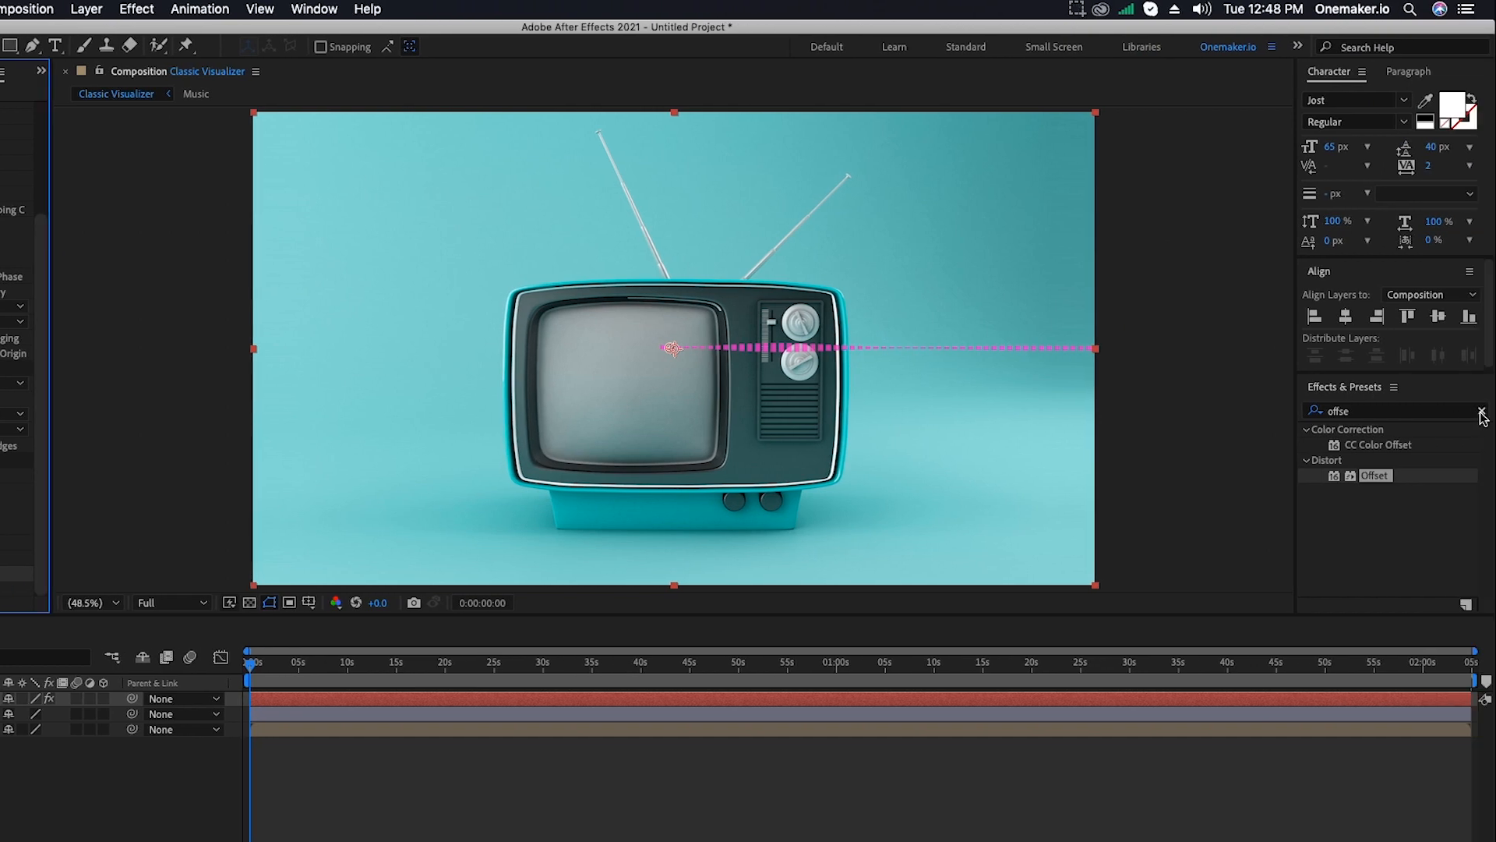
Find the Fill effect and apply it to the Audio Spectrum layer
click(1481, 412)
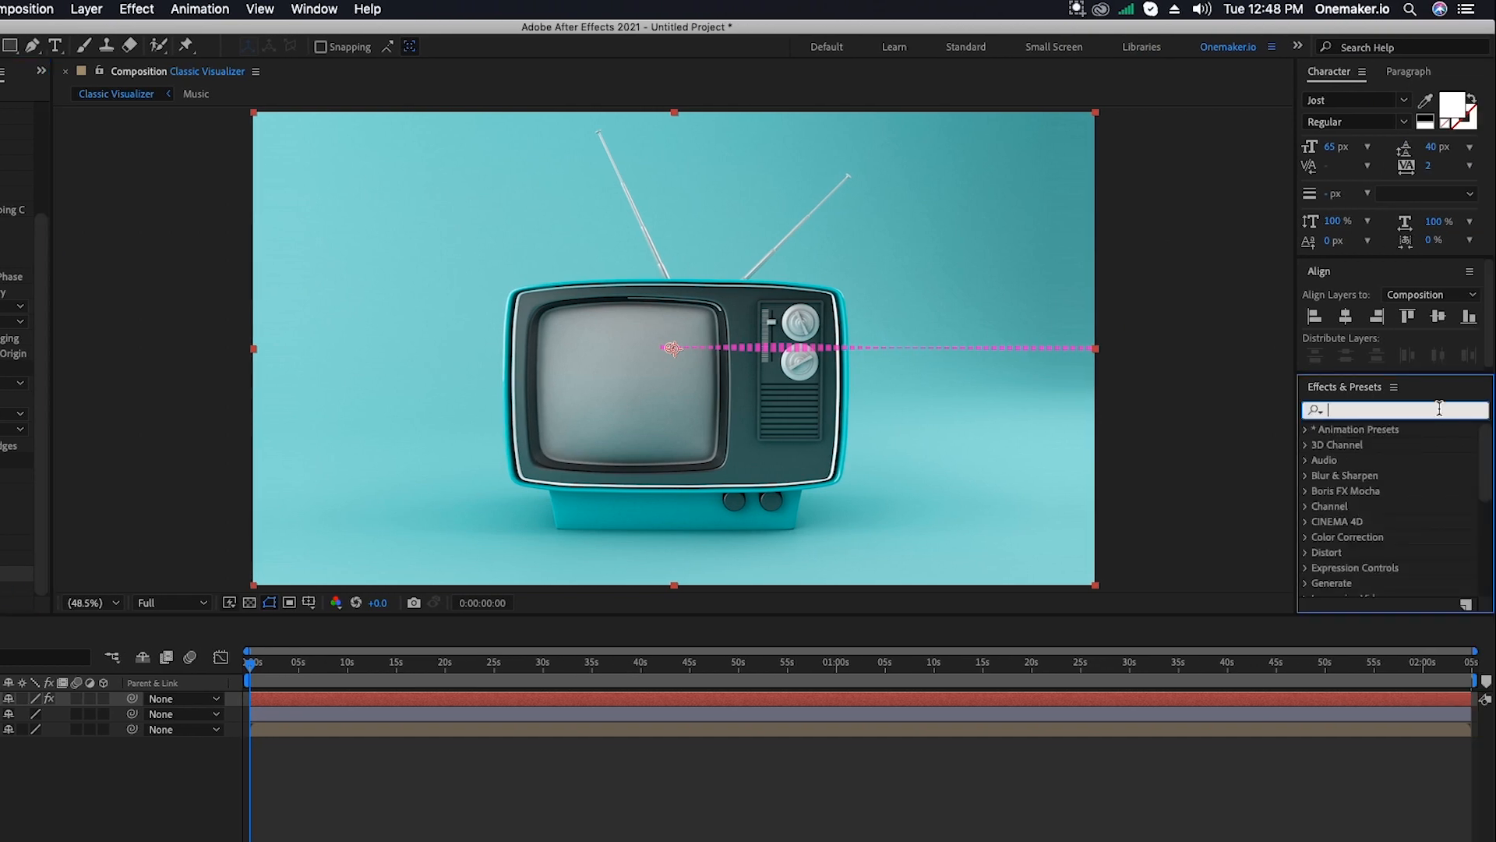
text(fill)
drag(1368, 521, 173, 702)
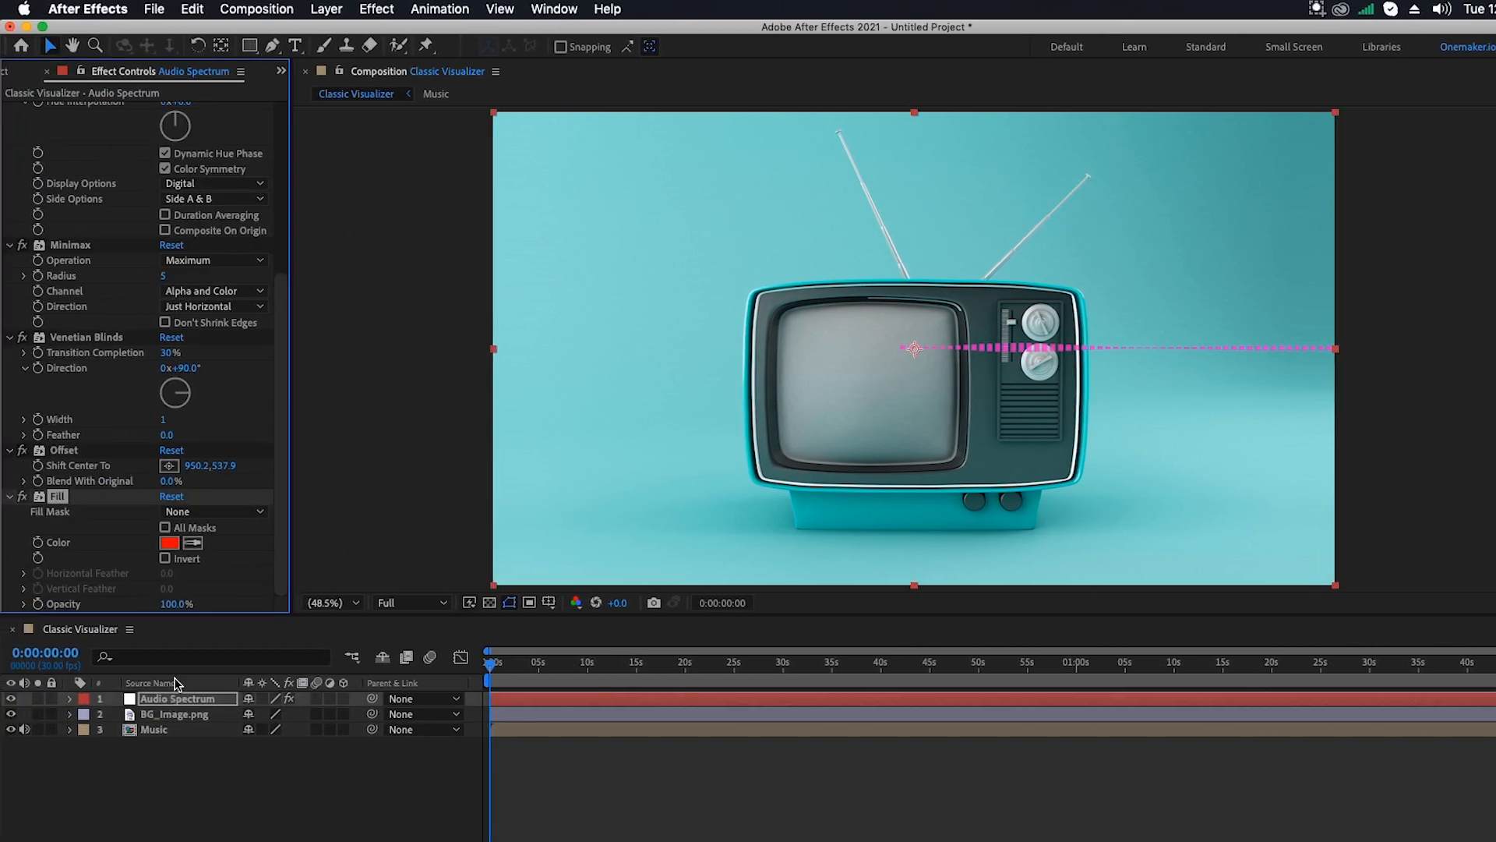
Set the Fill effect's color to cyan 00FFF0
click(168, 543)
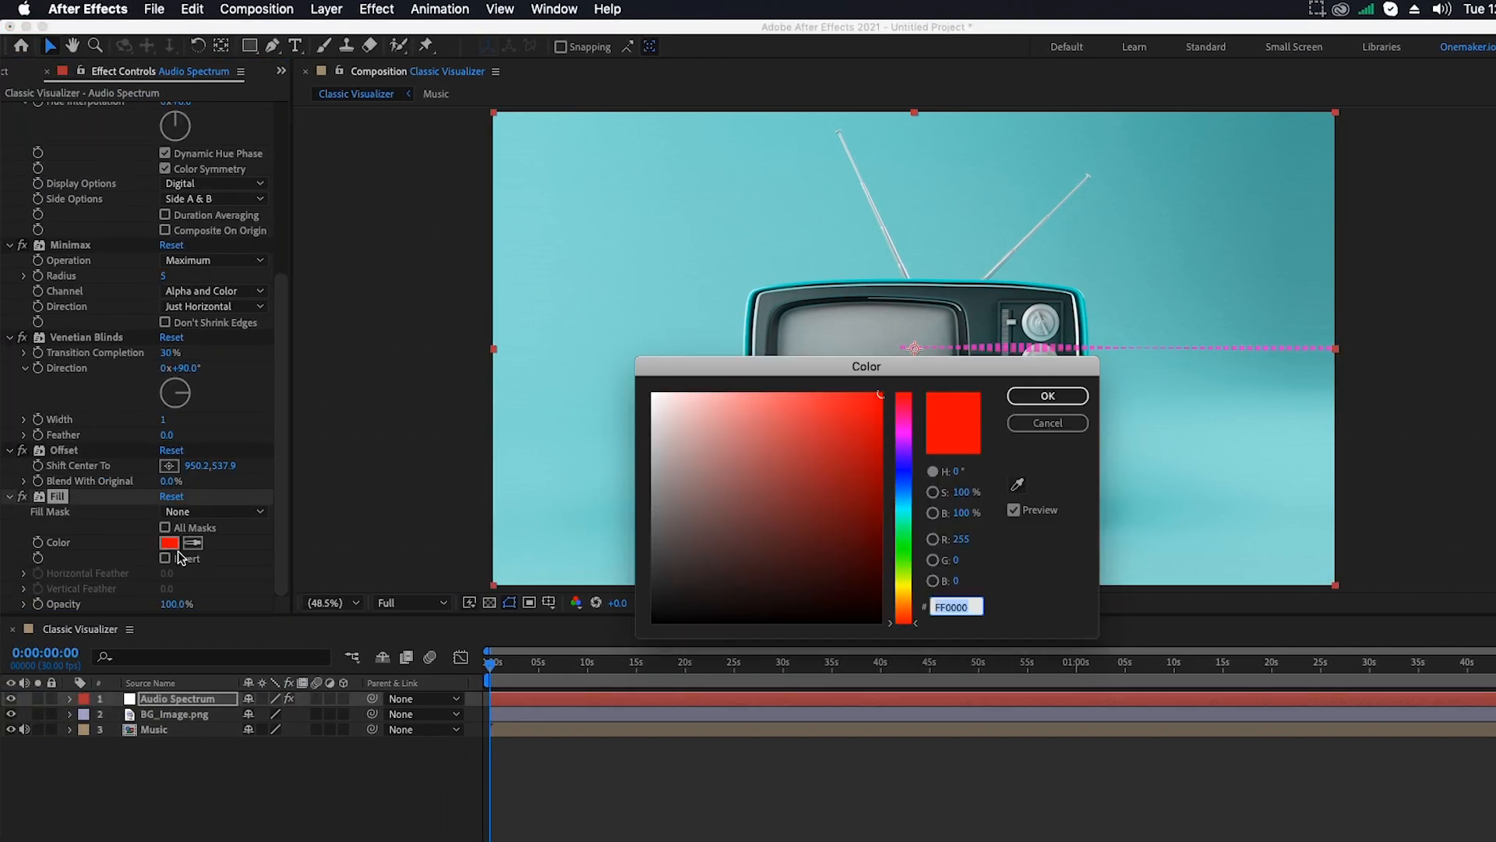
text(00)
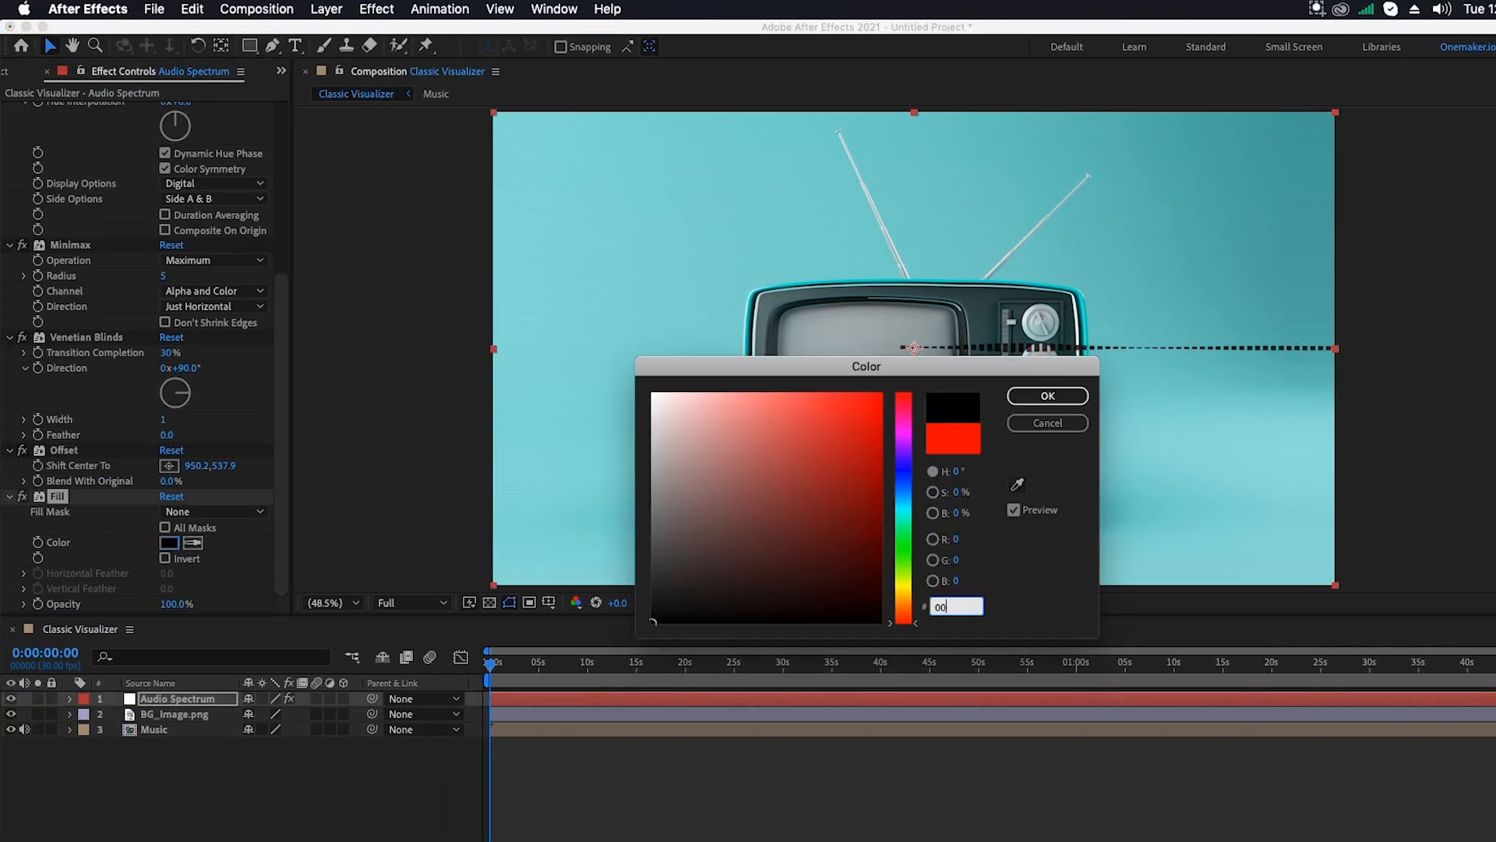
text(FF)
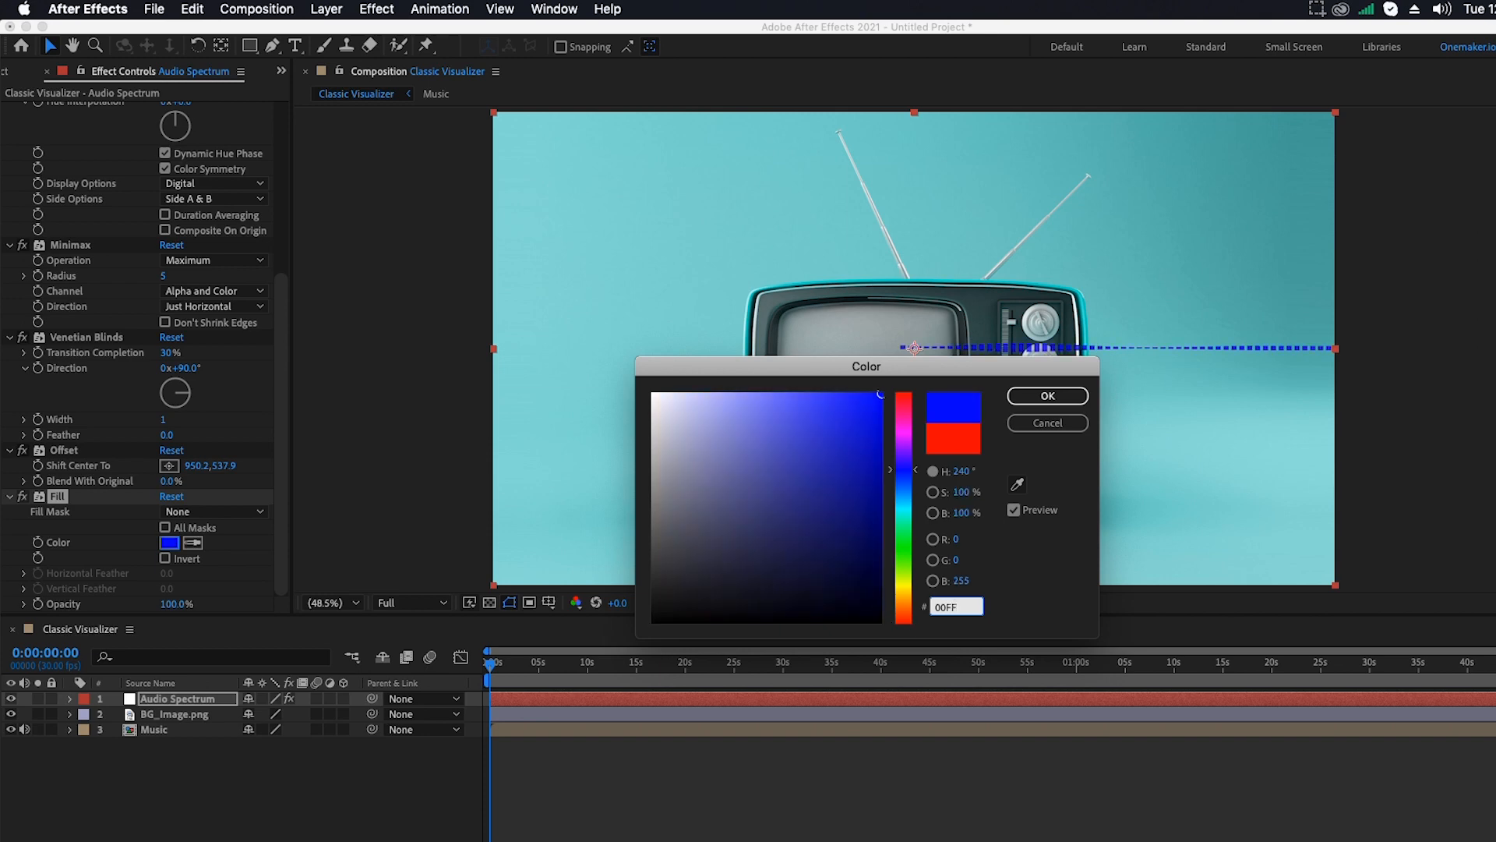
text(F00)
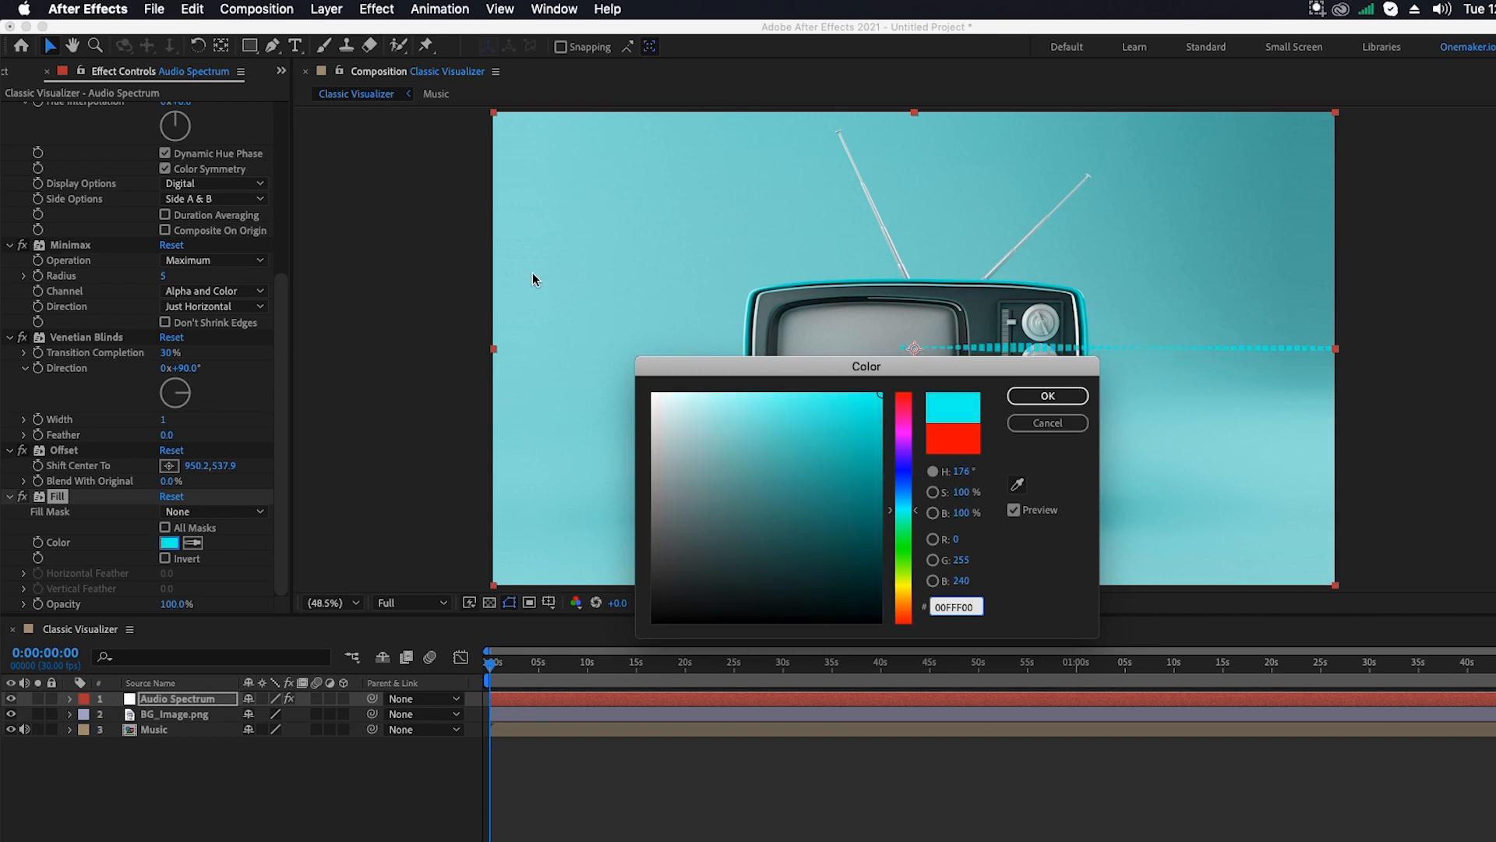
click(1047, 395)
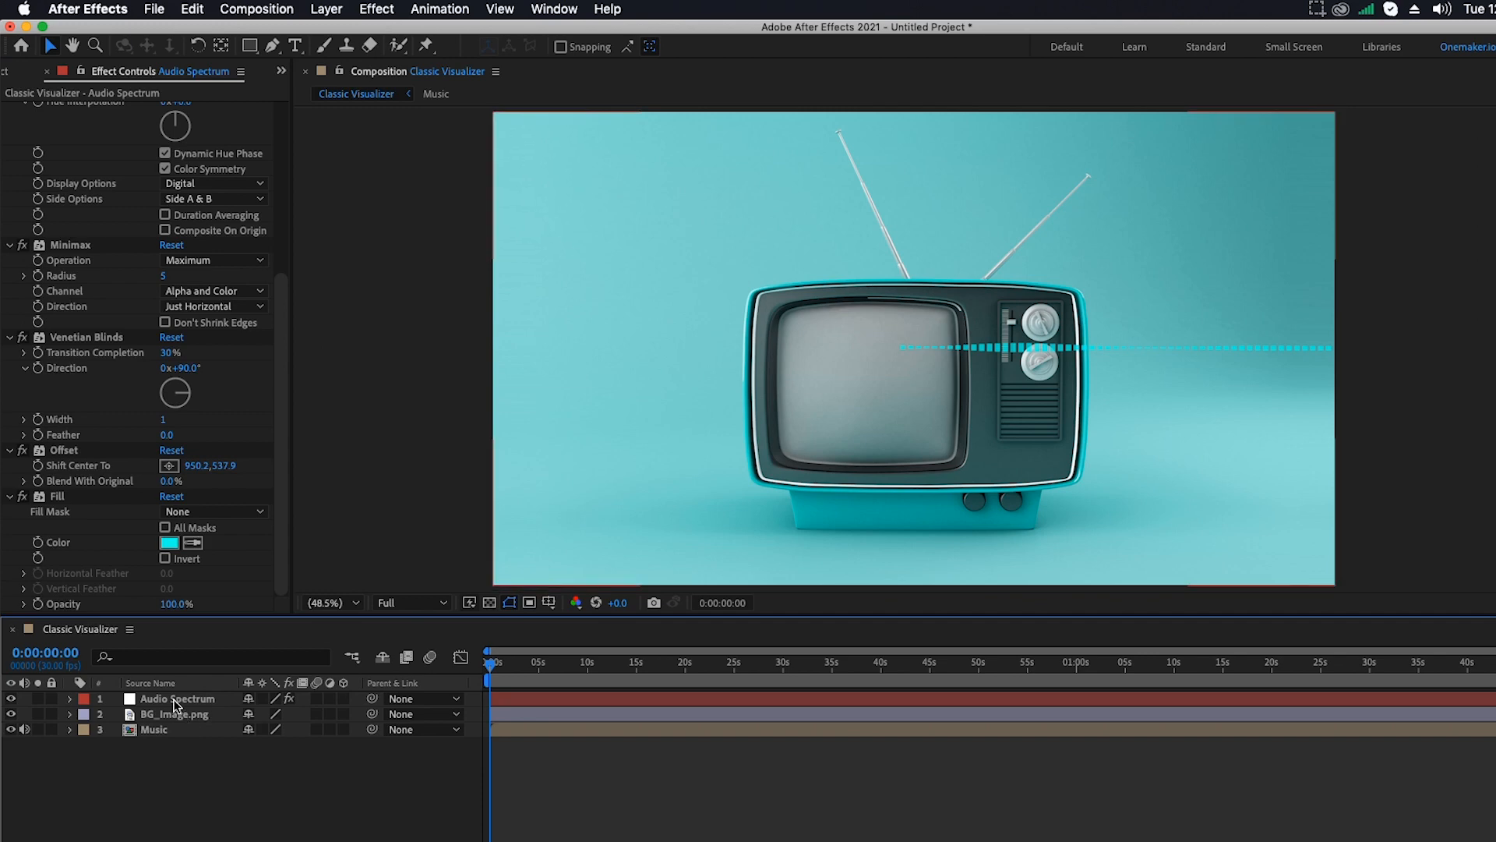
Duplicate the Audio Spectrum layer and run the copy's spectrum from the frame's left edge (-2.1, 535.9) to the center (958.4, 535.9)
key(super+d)
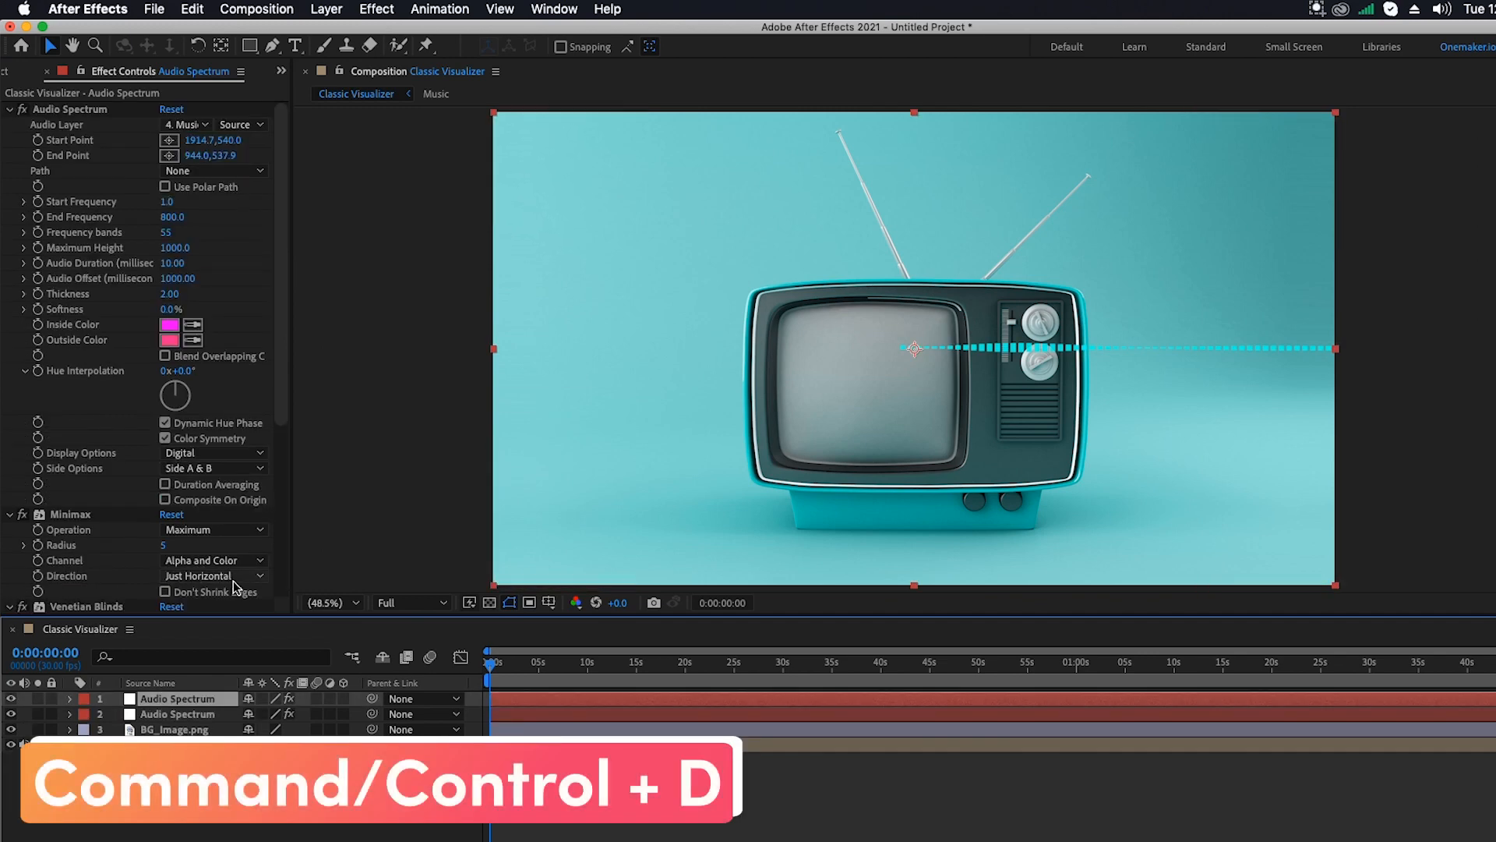
click(168, 141)
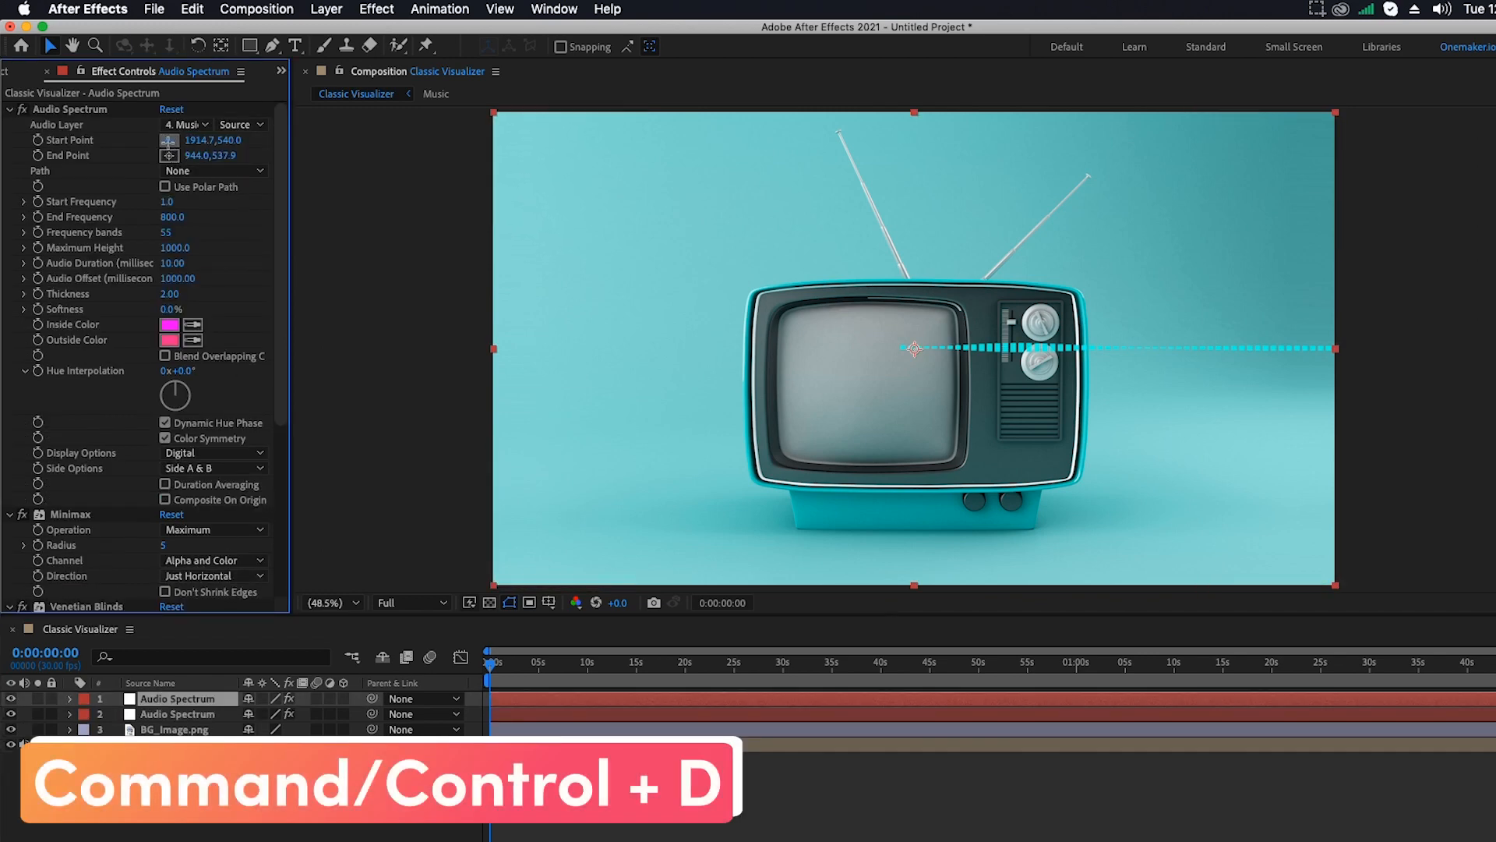
click(490, 349)
drag(490, 349, 493, 348)
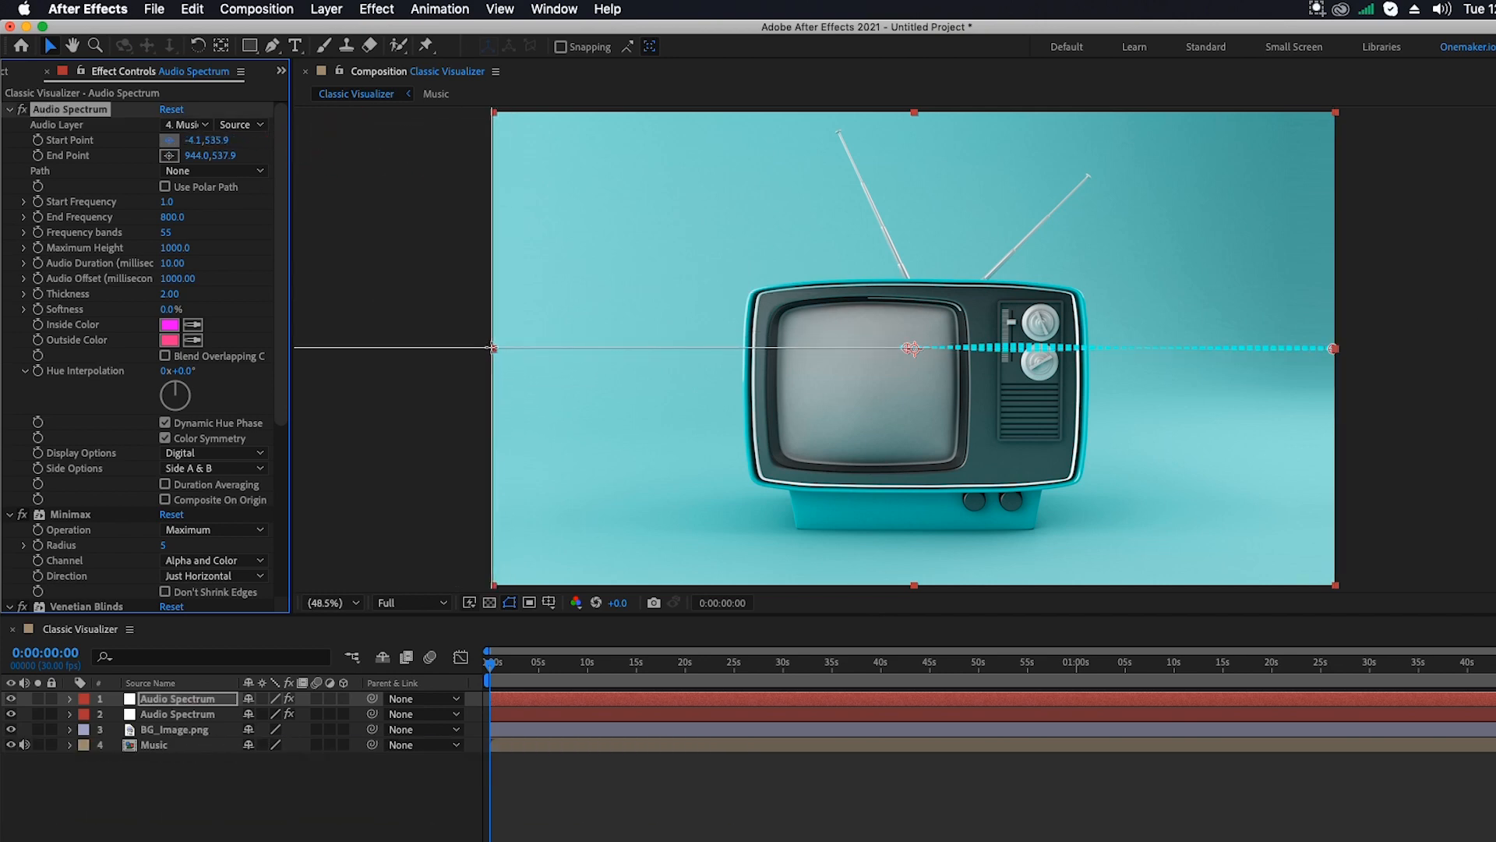
click(492, 348)
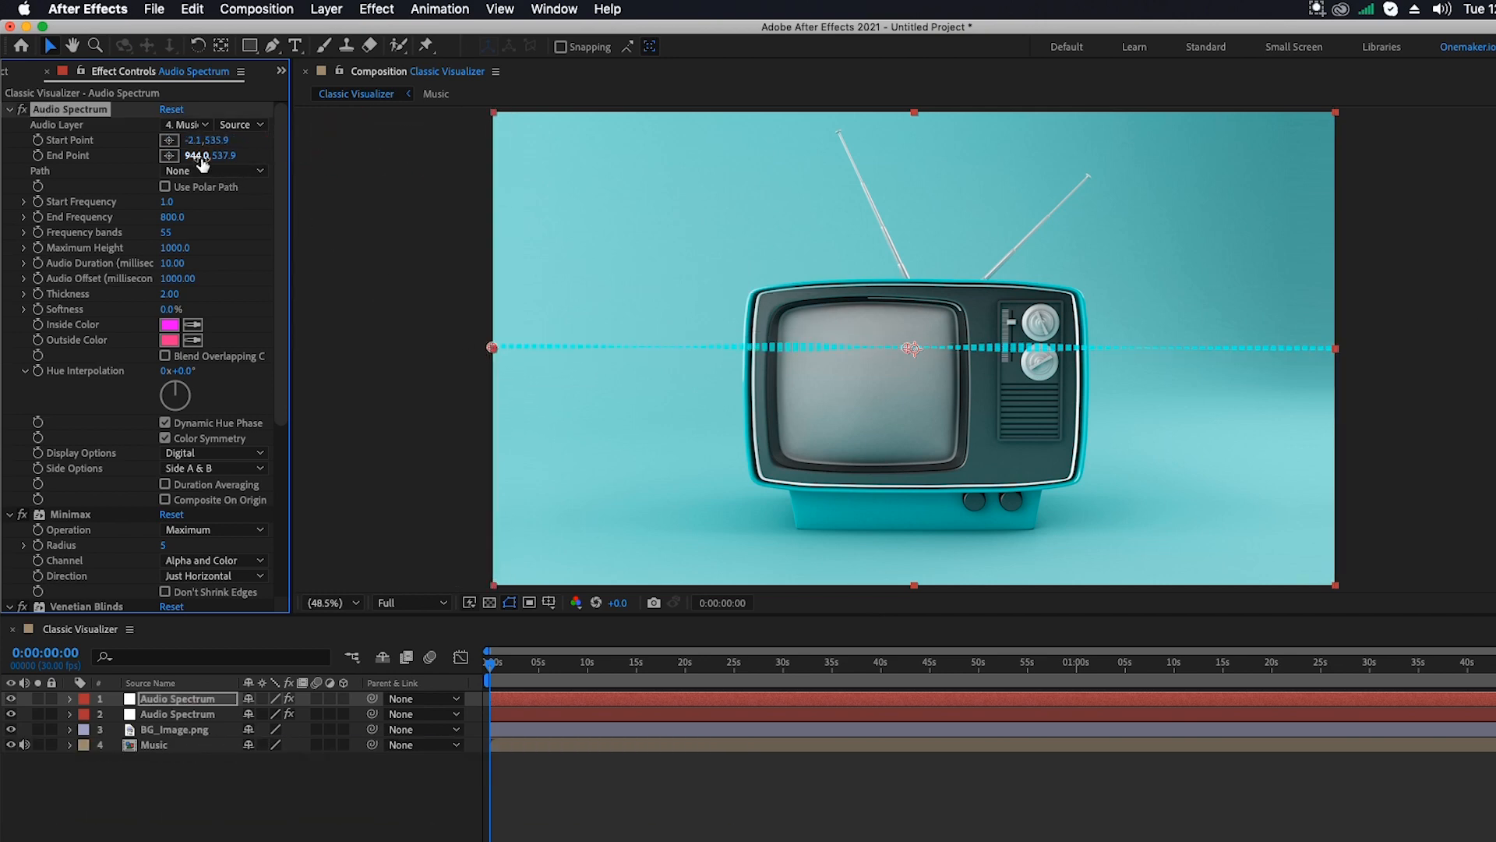
click(169, 155)
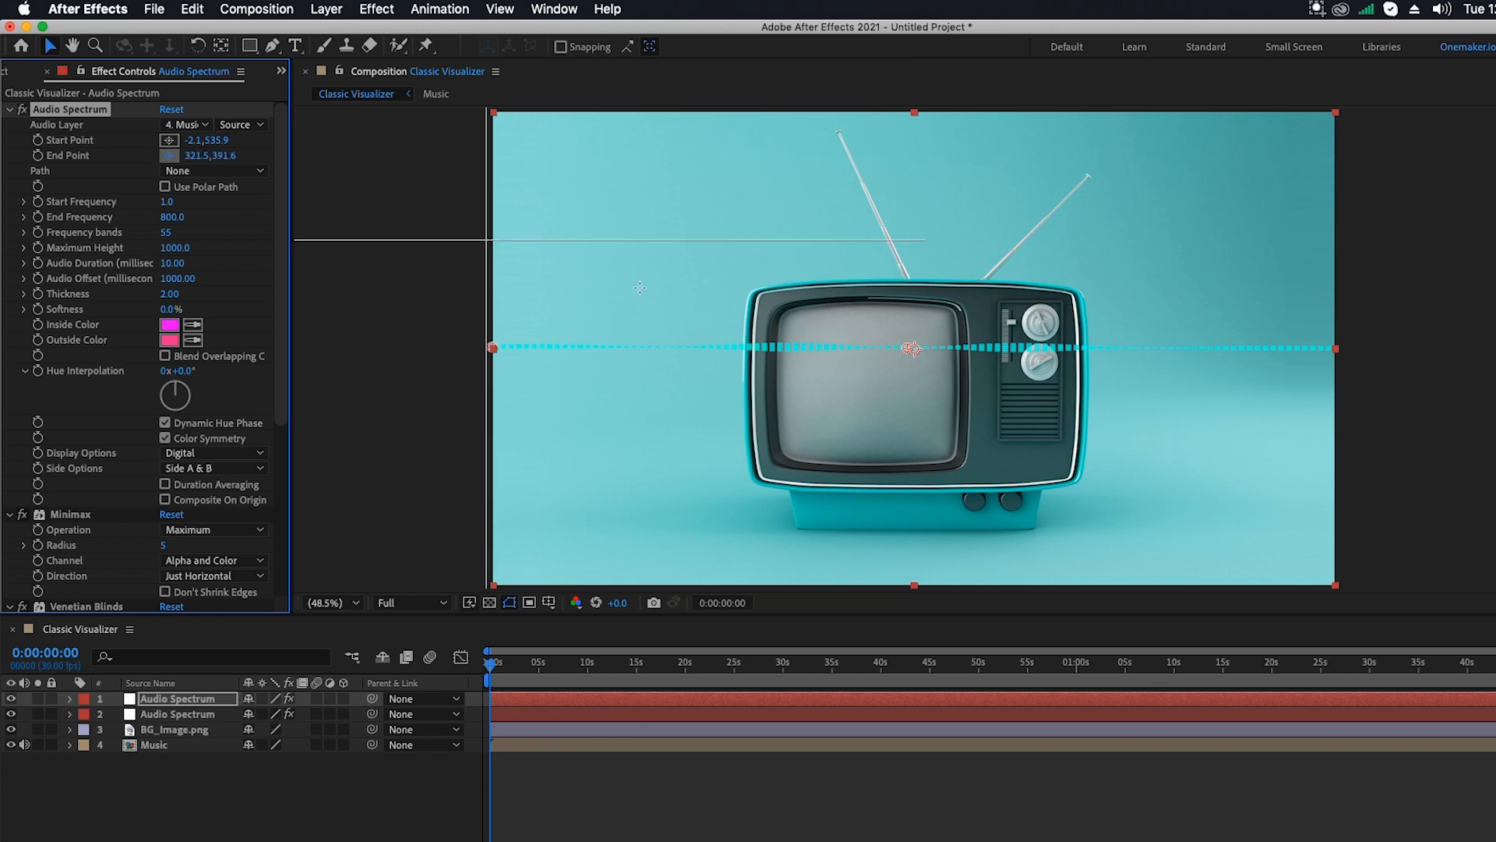
click(911, 347)
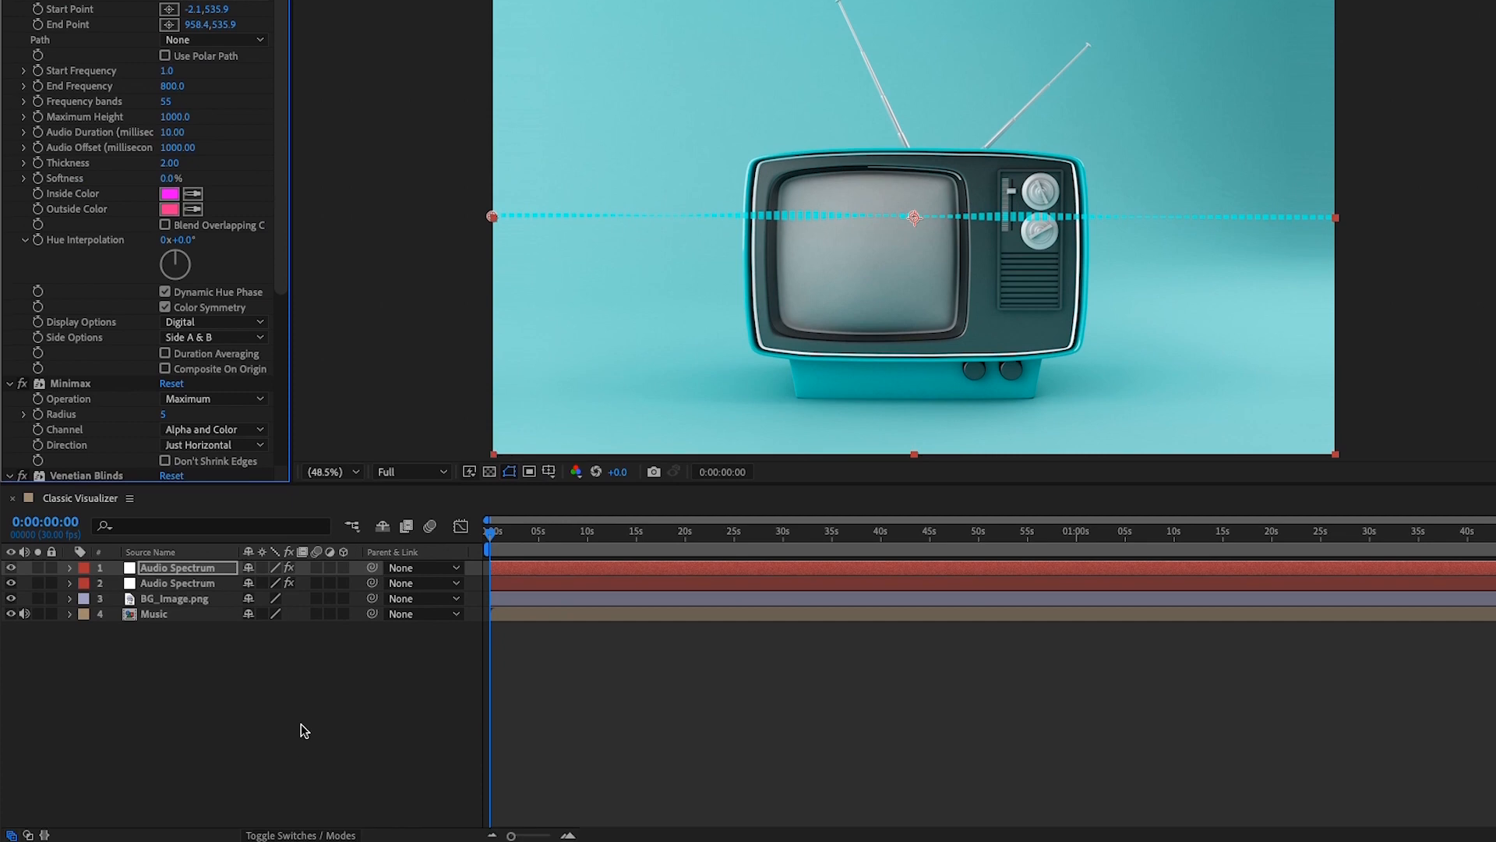
Create a white 1920 x 1080 px solid layer named Audio Spectrum
right_click(305, 730)
mouse_move(362, 646)
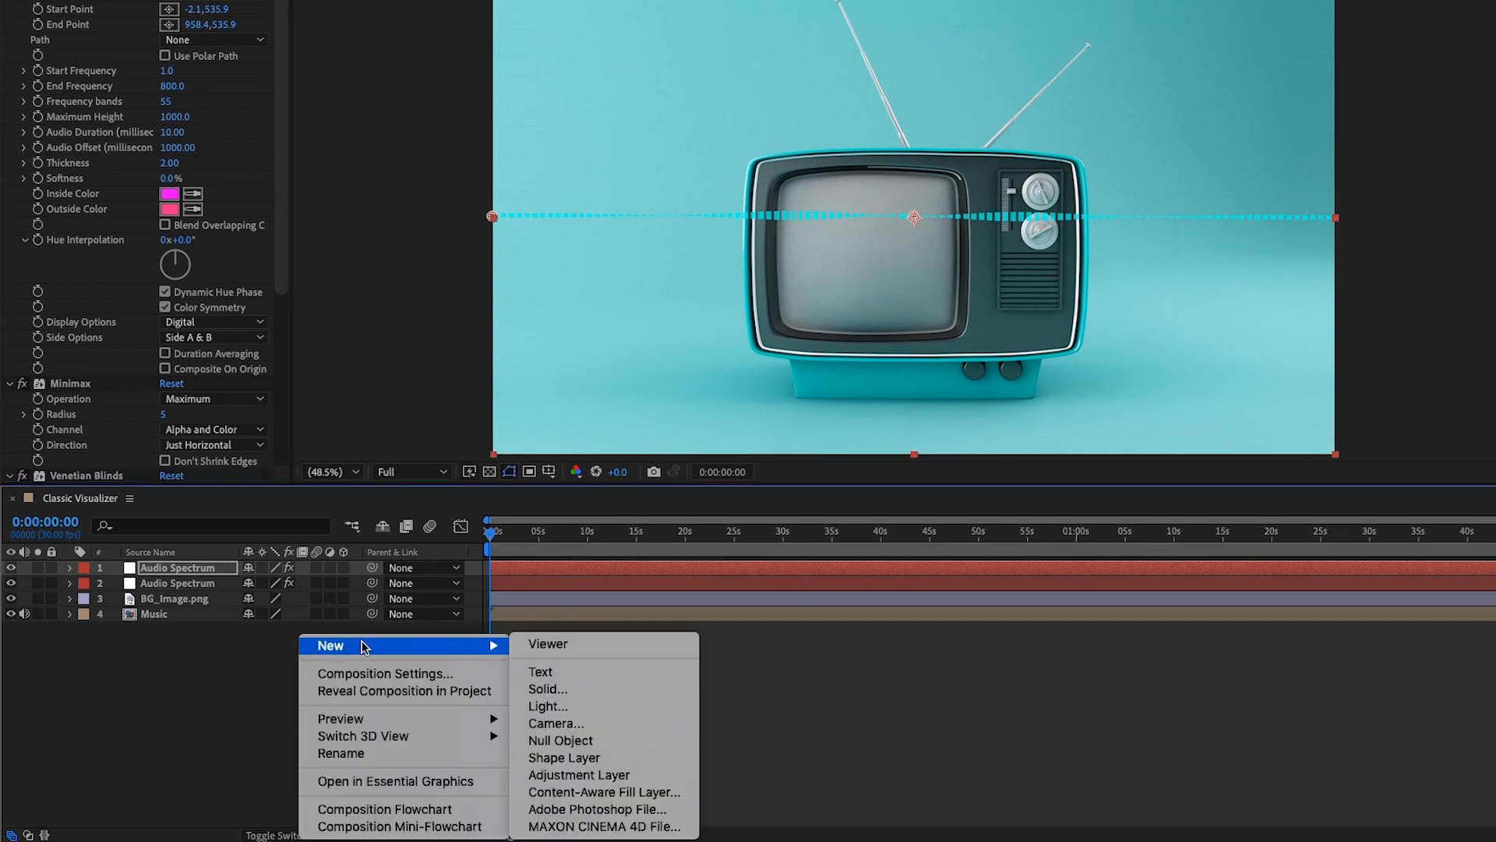
click(548, 689)
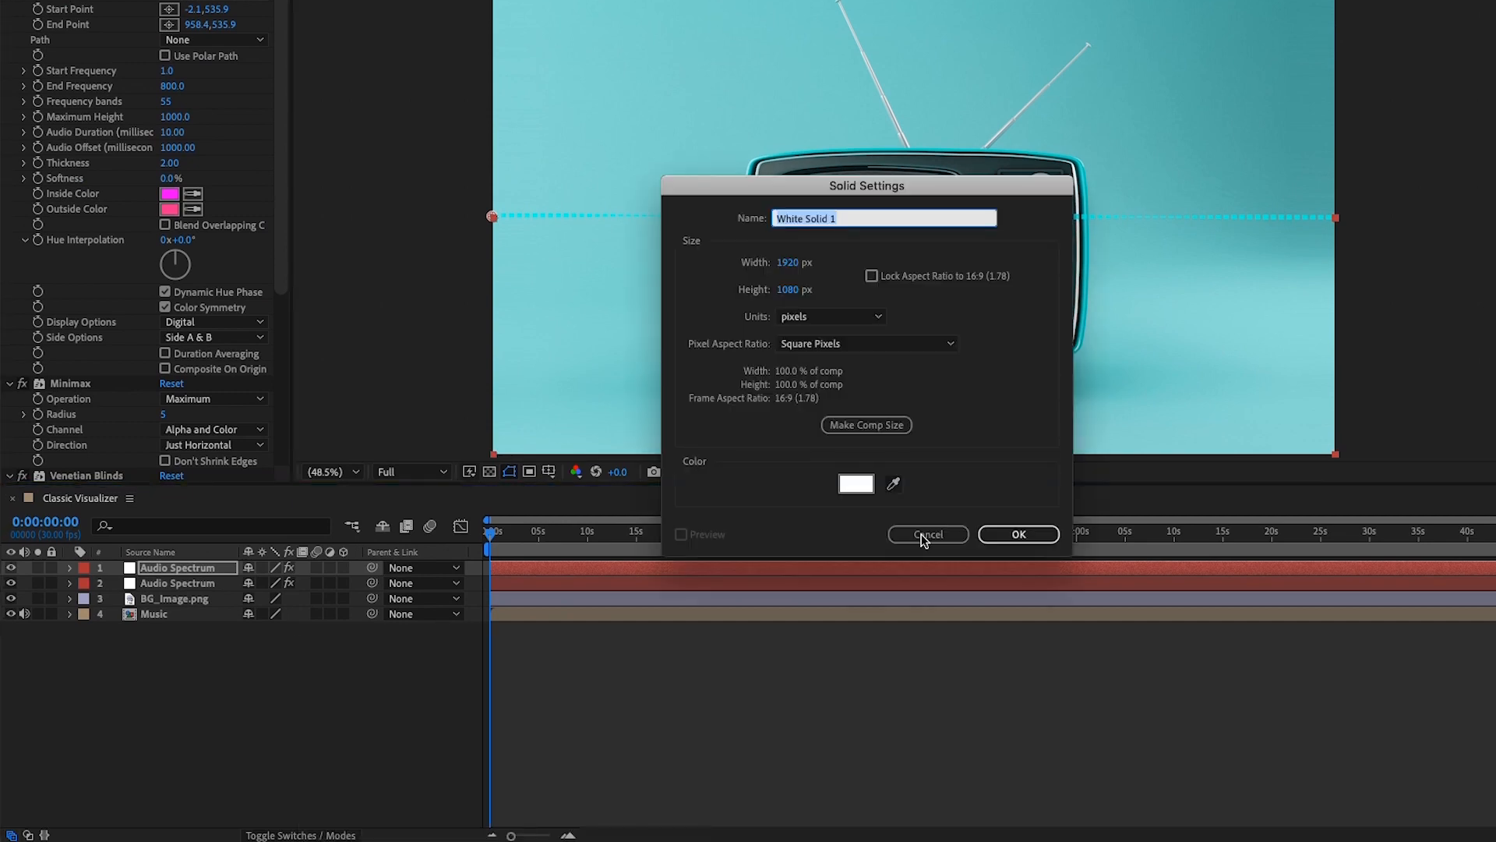
text(Audio Spectrum)
click(1018, 534)
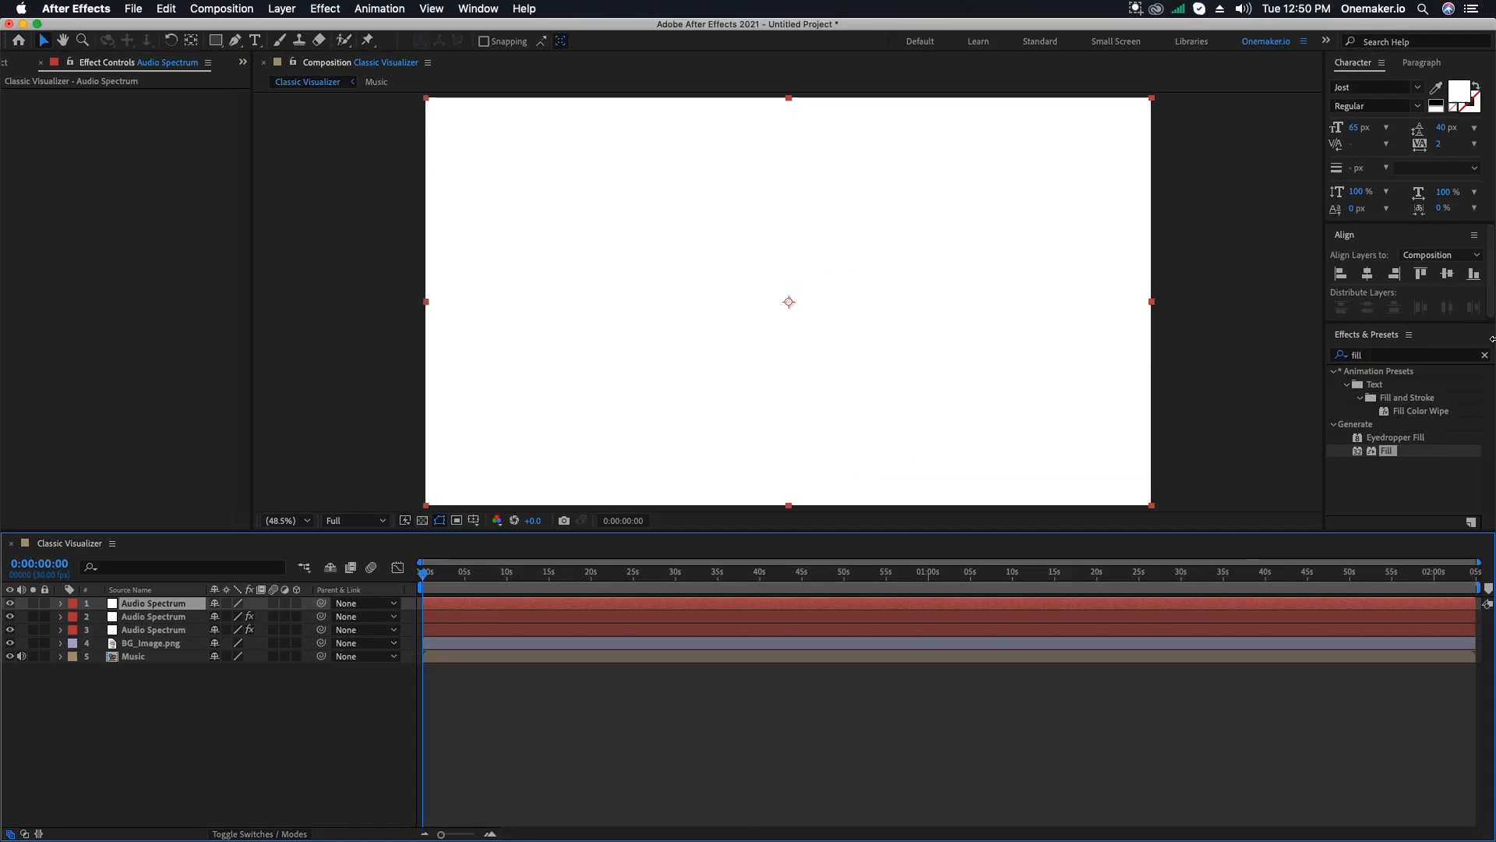
Find the Audio Spectrum effect, apply it to the new solid, and choose Music as its audio layer
click(1484, 355)
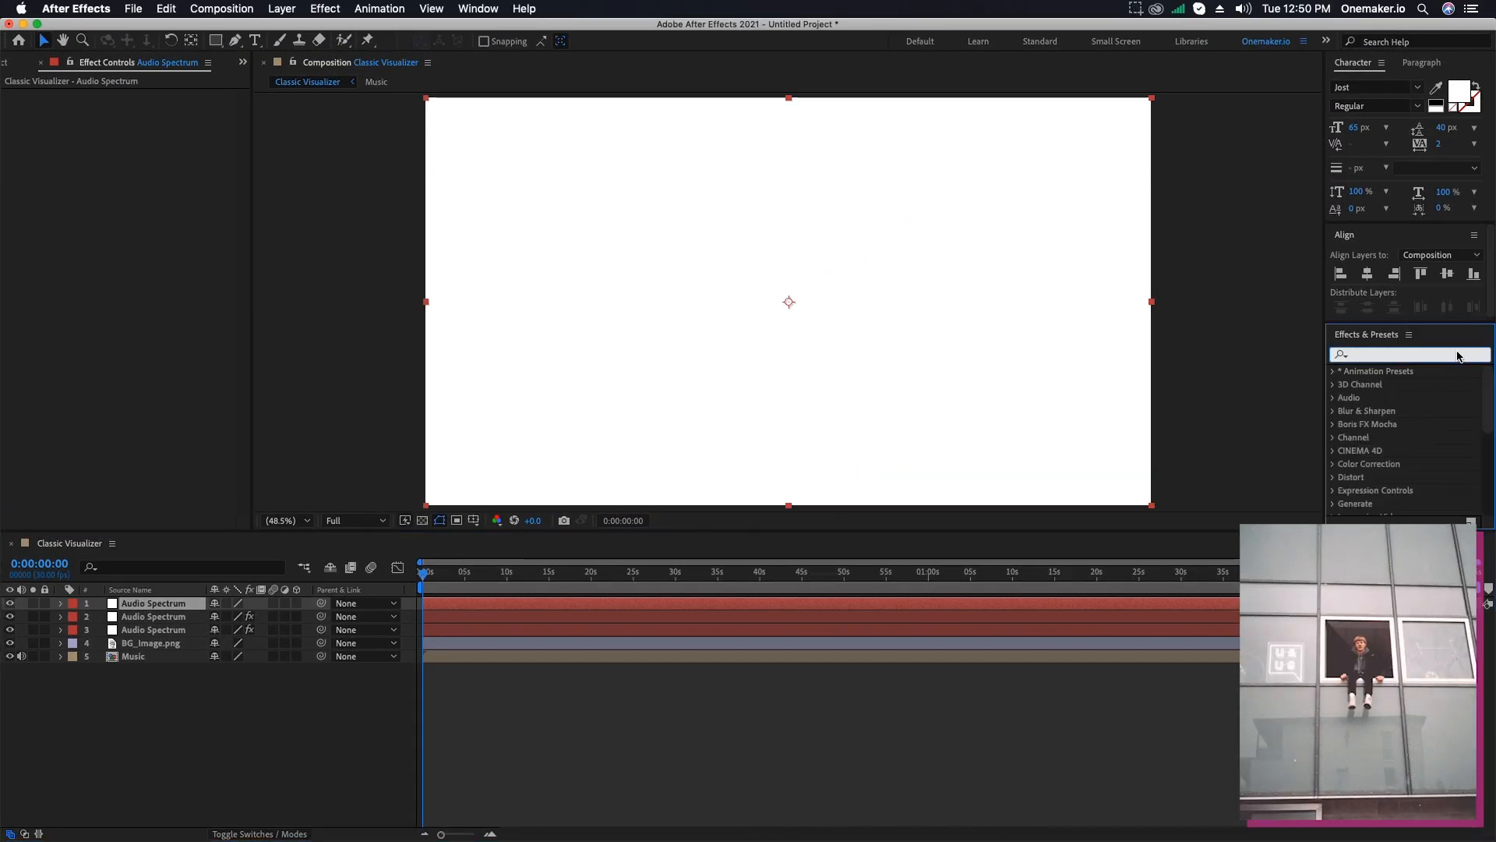
text(Audio)
drag(1397, 384, 166, 604)
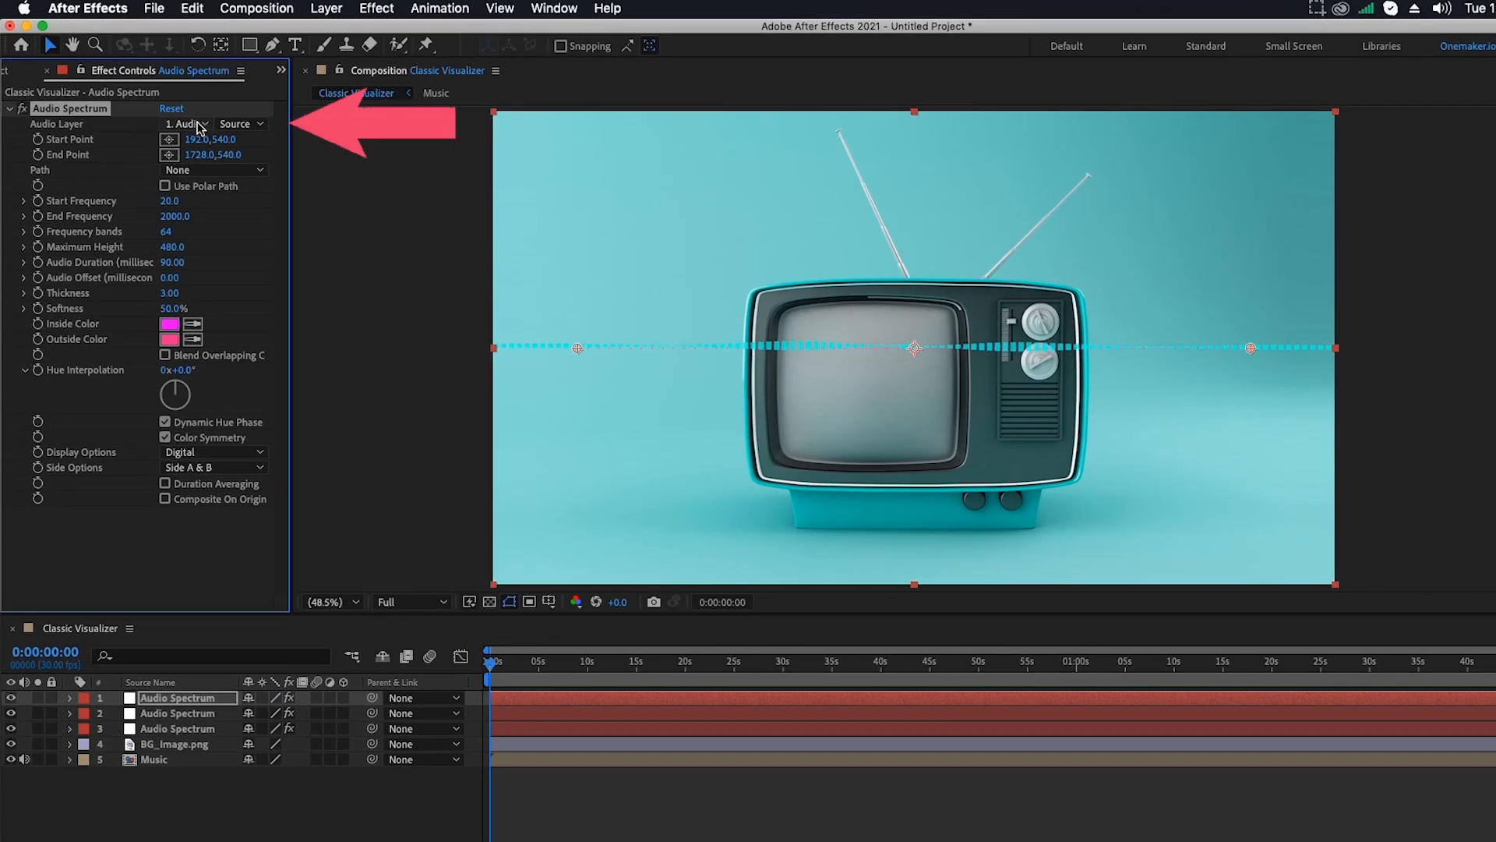
click(185, 123)
click(216, 235)
Place the new spectrum's start point at the frame's right edge (1920.9, 537.9) and its end point at the center (958.4, 537.9)
click(169, 139)
drag(1312, 349, 1336, 349)
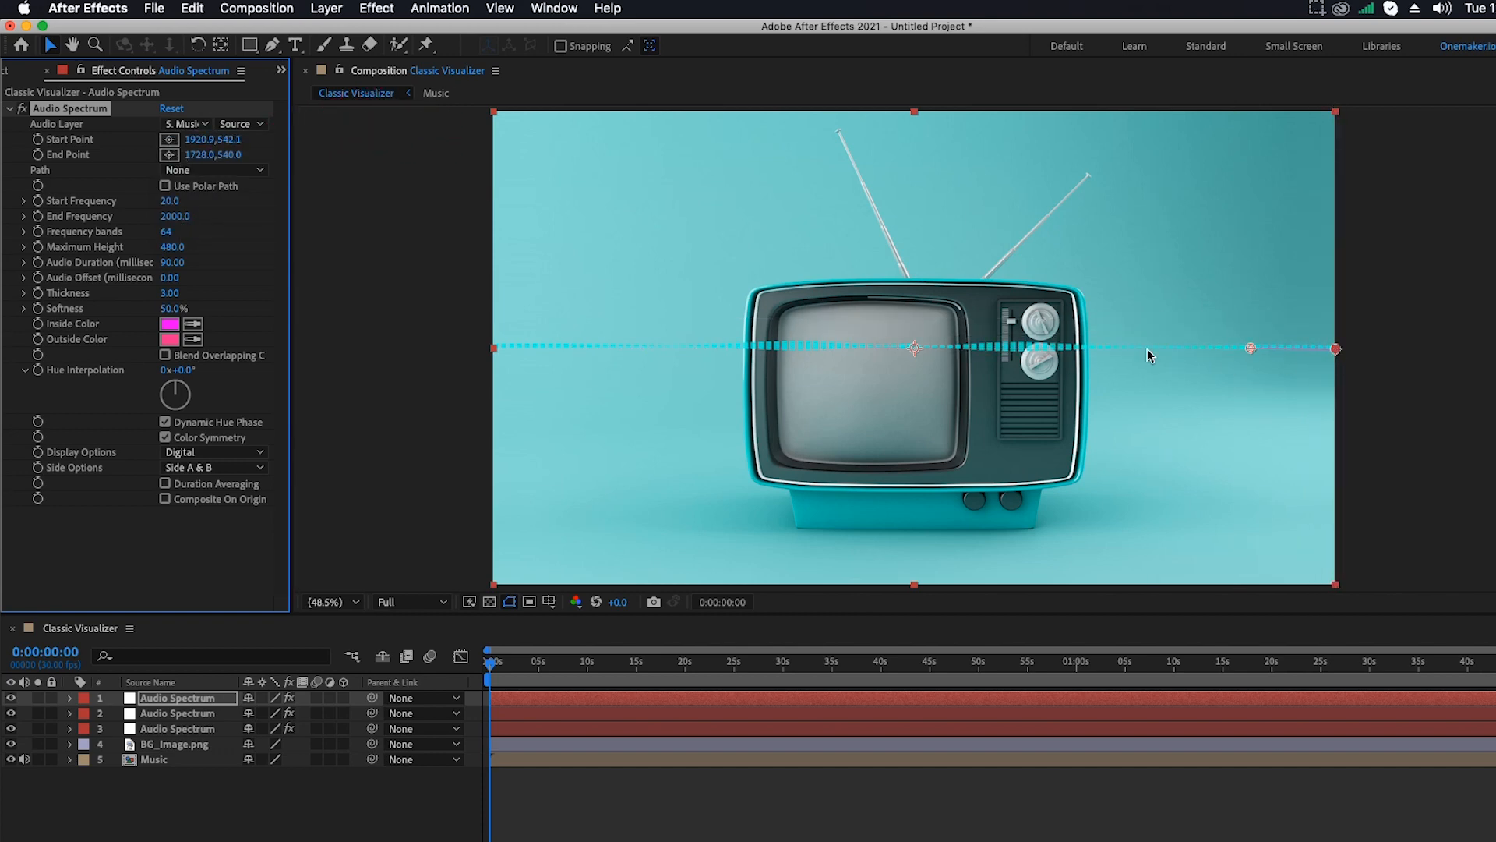
click(170, 154)
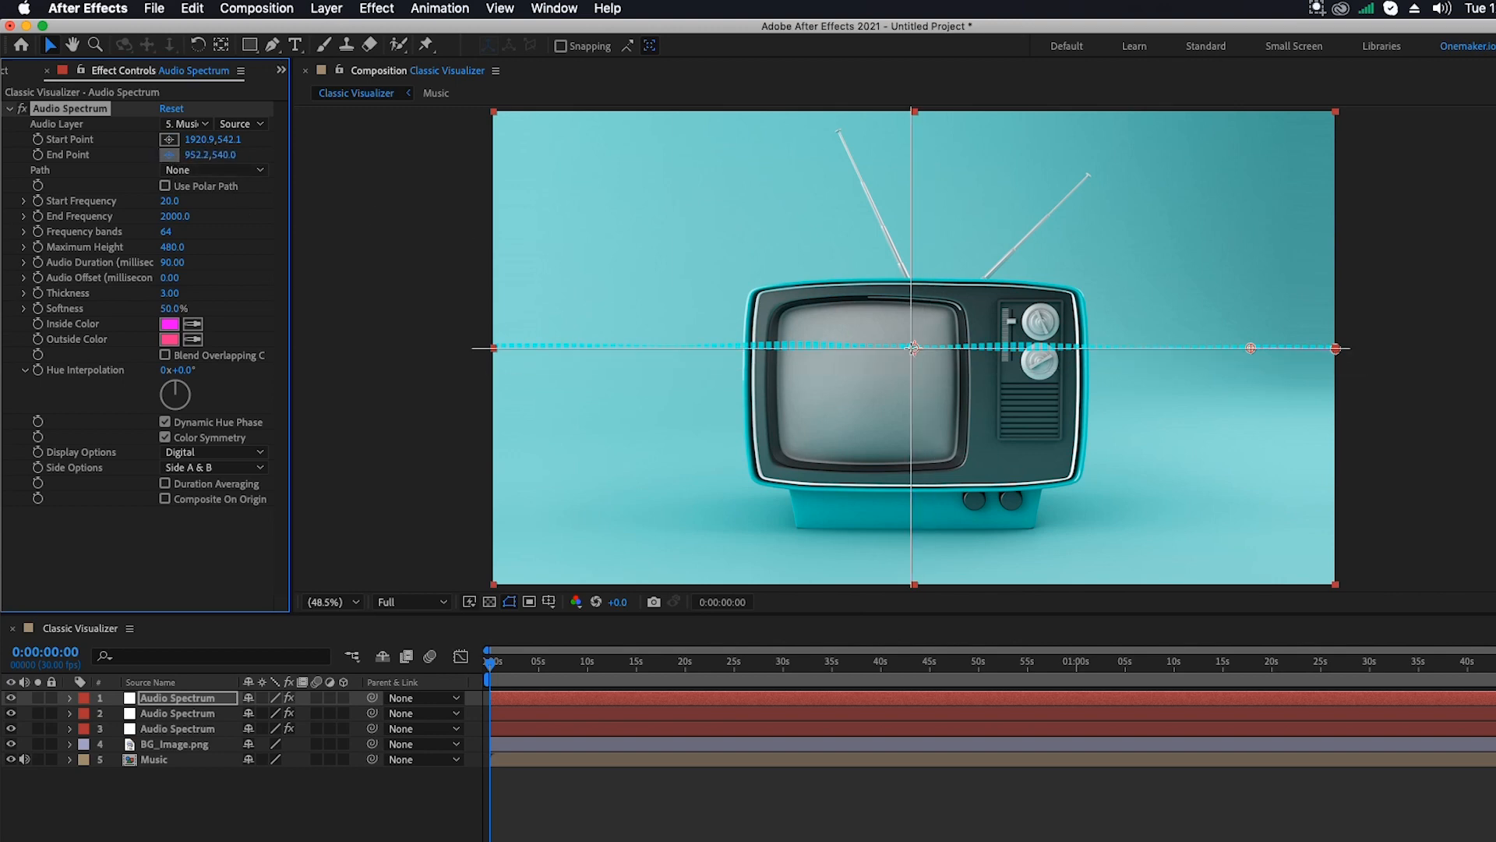
click(913, 347)
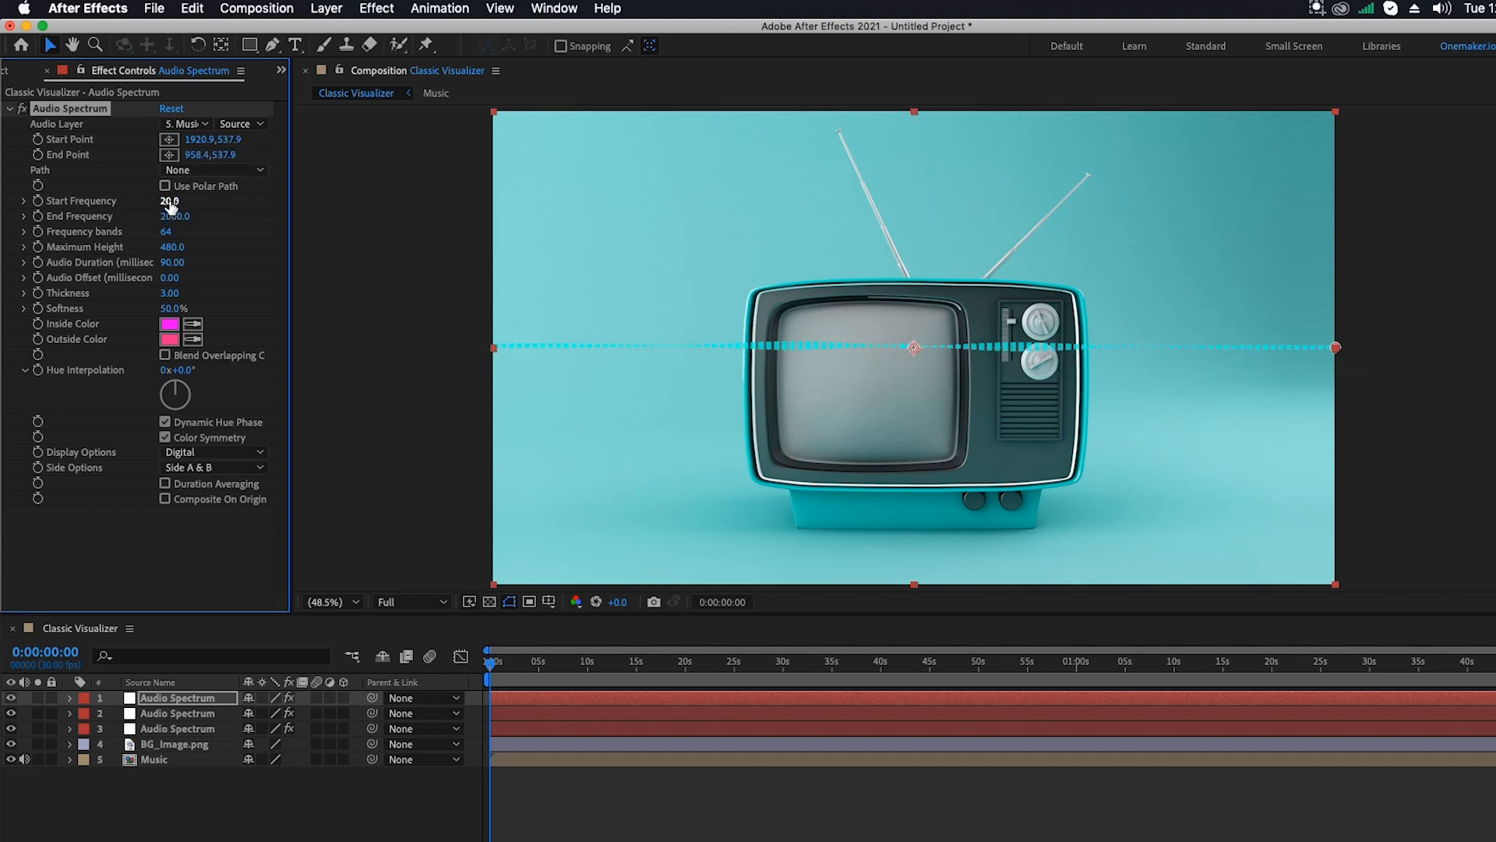
Set the new spectrum's start frequency to 1, end frequency to 800 and frequency bands to 55
click(170, 202)
text(1)
click(212, 242)
click(175, 217)
text(8)
click(224, 259)
click(168, 233)
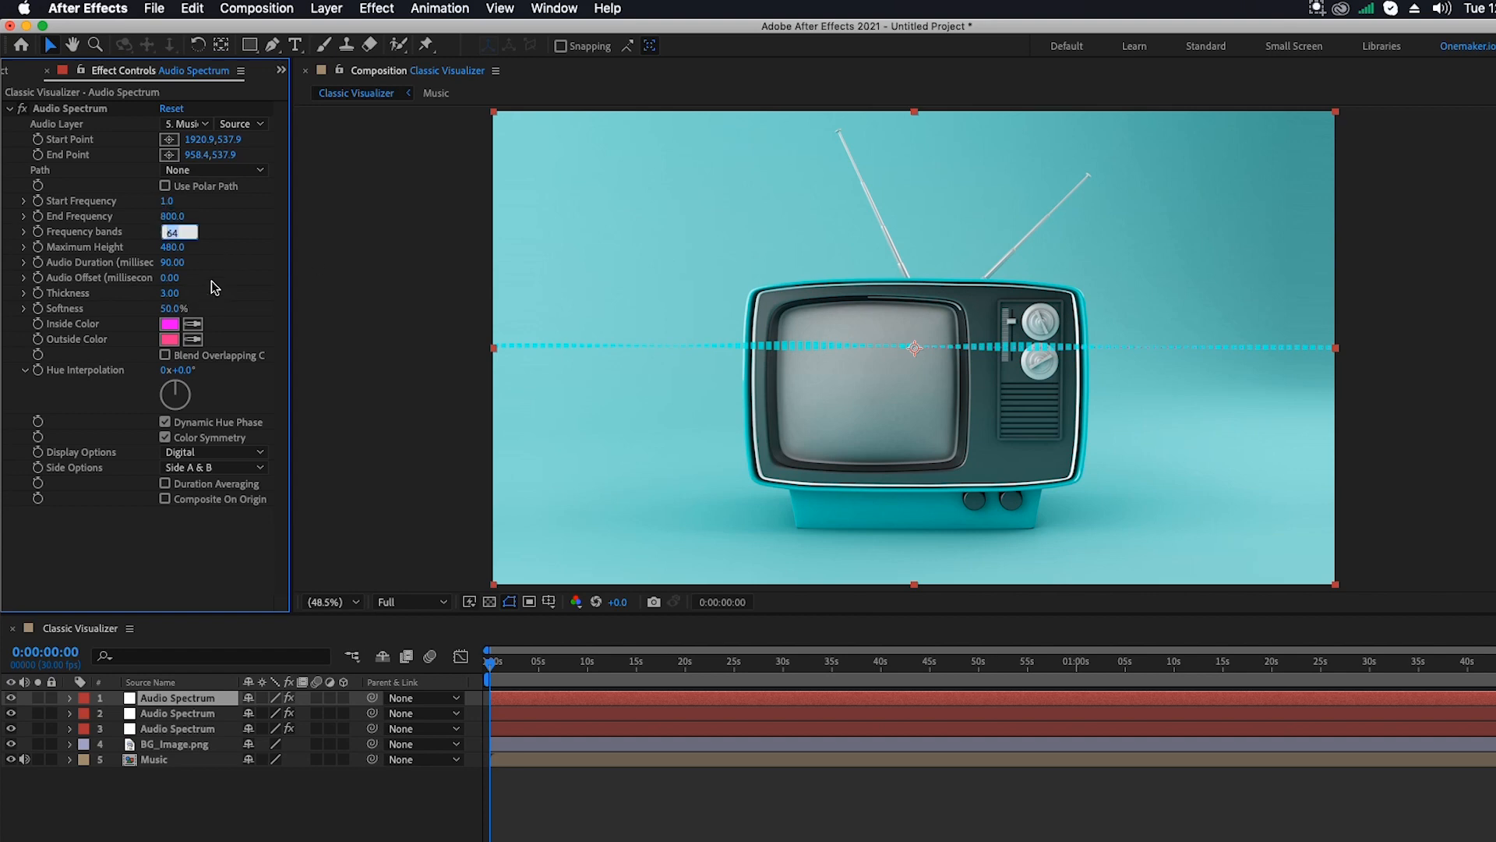
key(Return)
Set the new spectrum's maximum height to 1500, audio duration to 100 ms and audio offset to 1000 ms
click(173, 248)
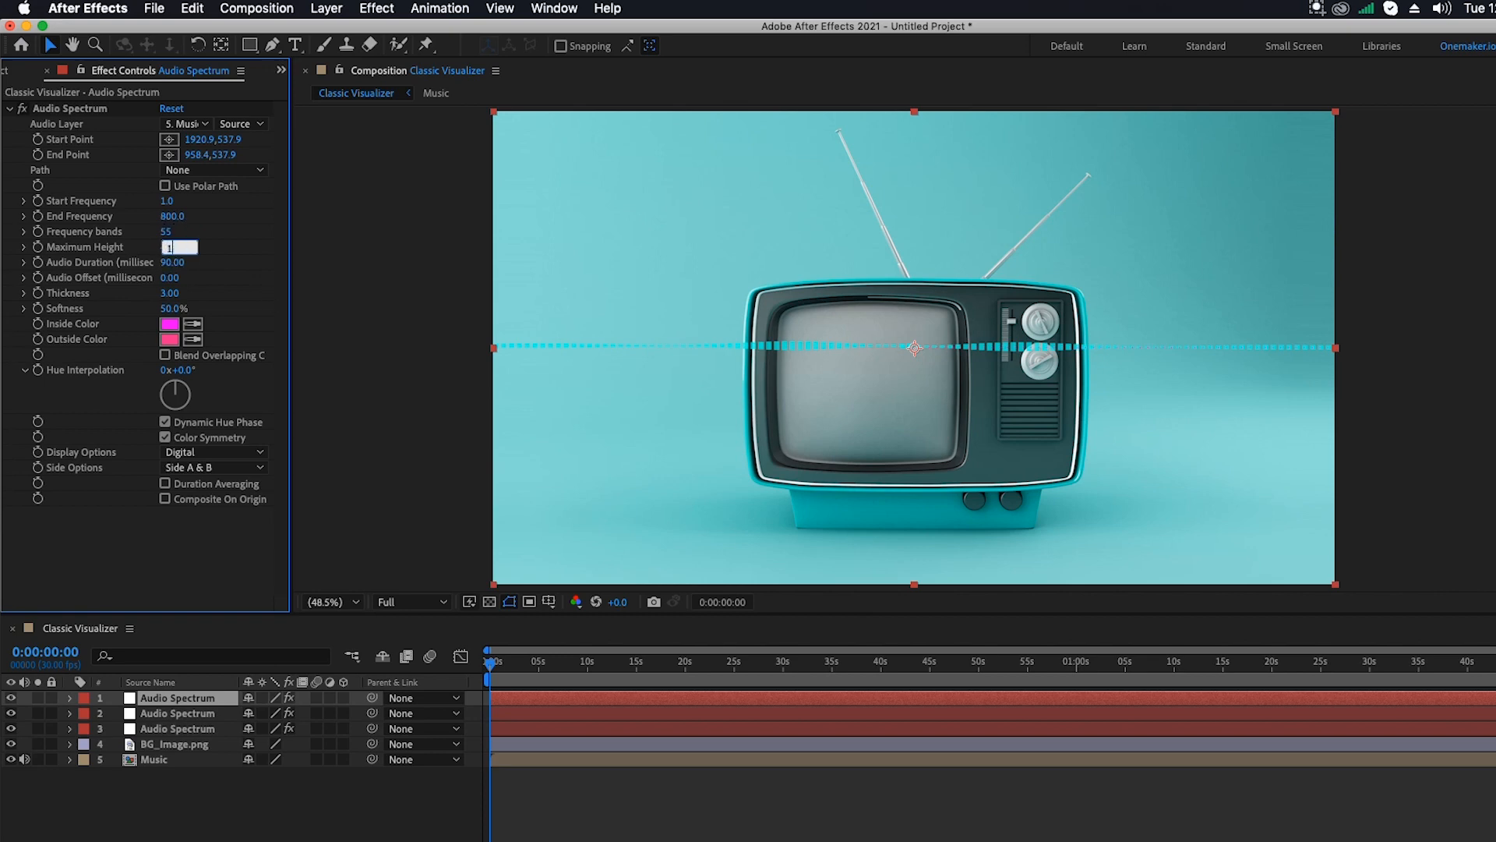
key(Return)
click(173, 263)
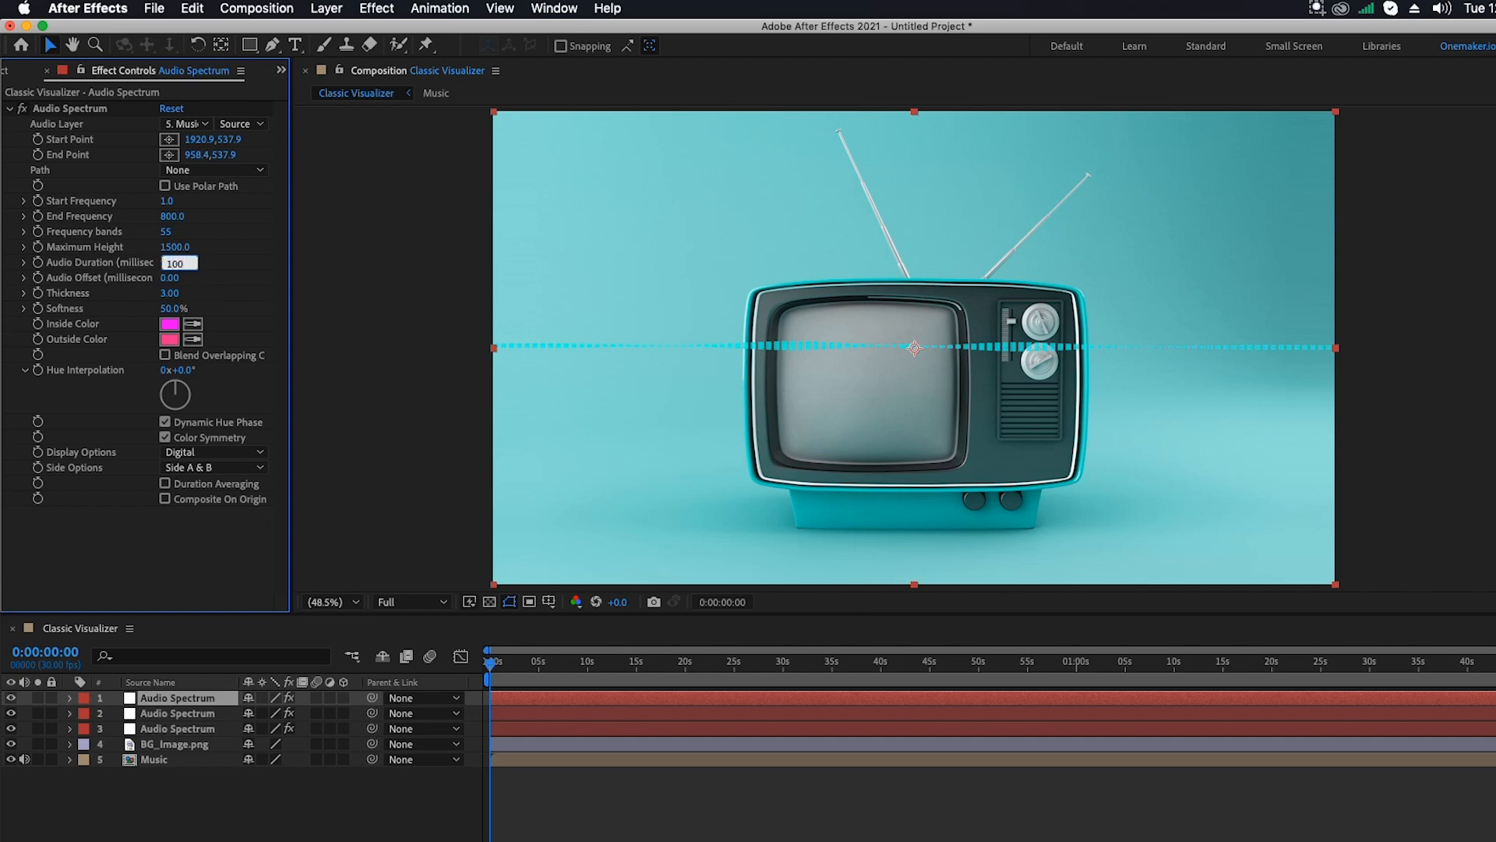
key(Return)
click(167, 278)
key(Return)
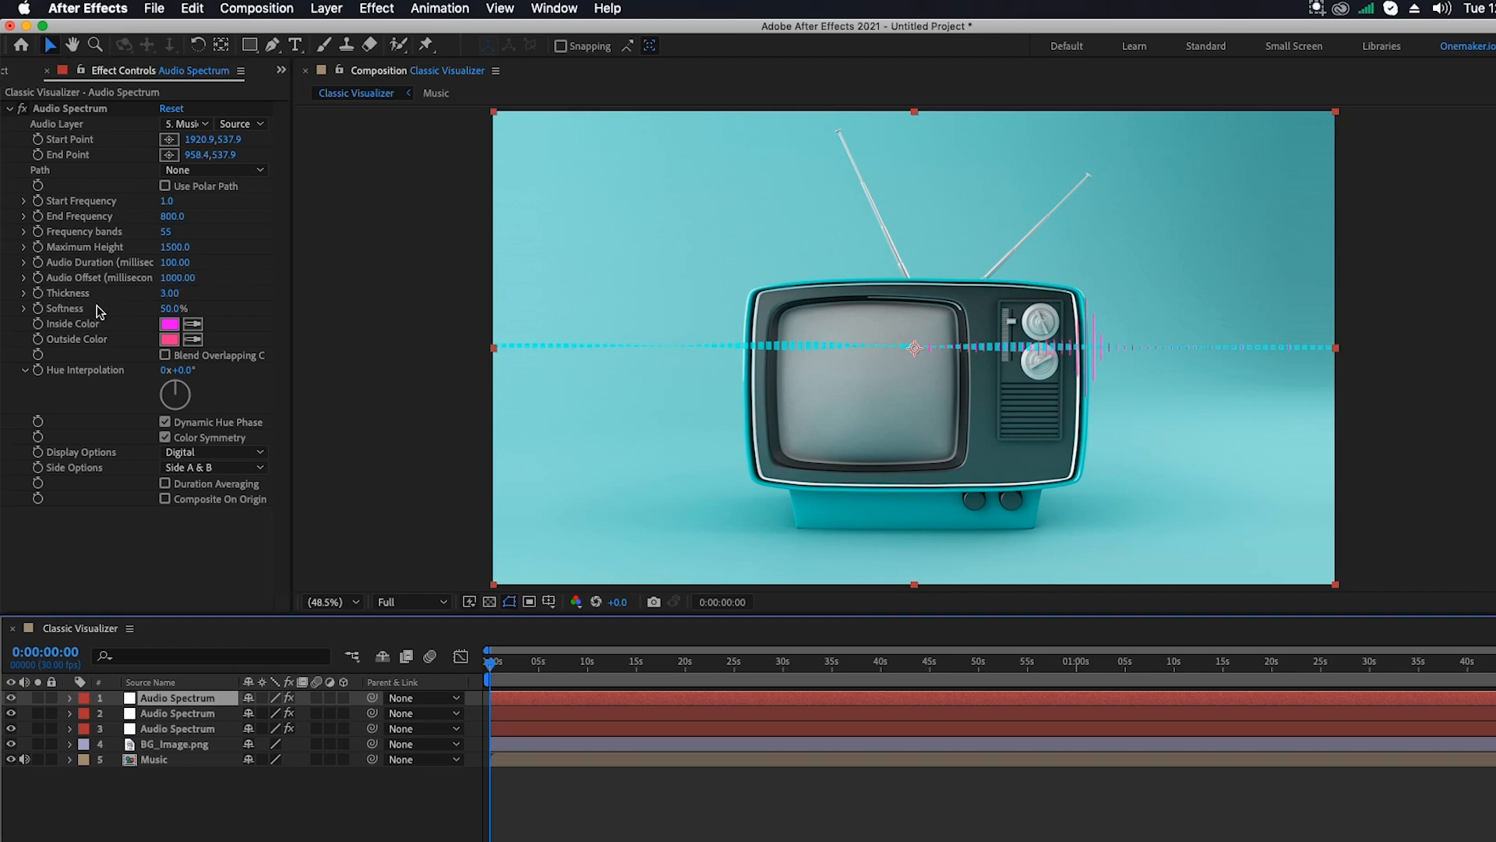
Set the new spectrum's thickness to 2, softness to 0% and display option to Analog dots
click(166, 294)
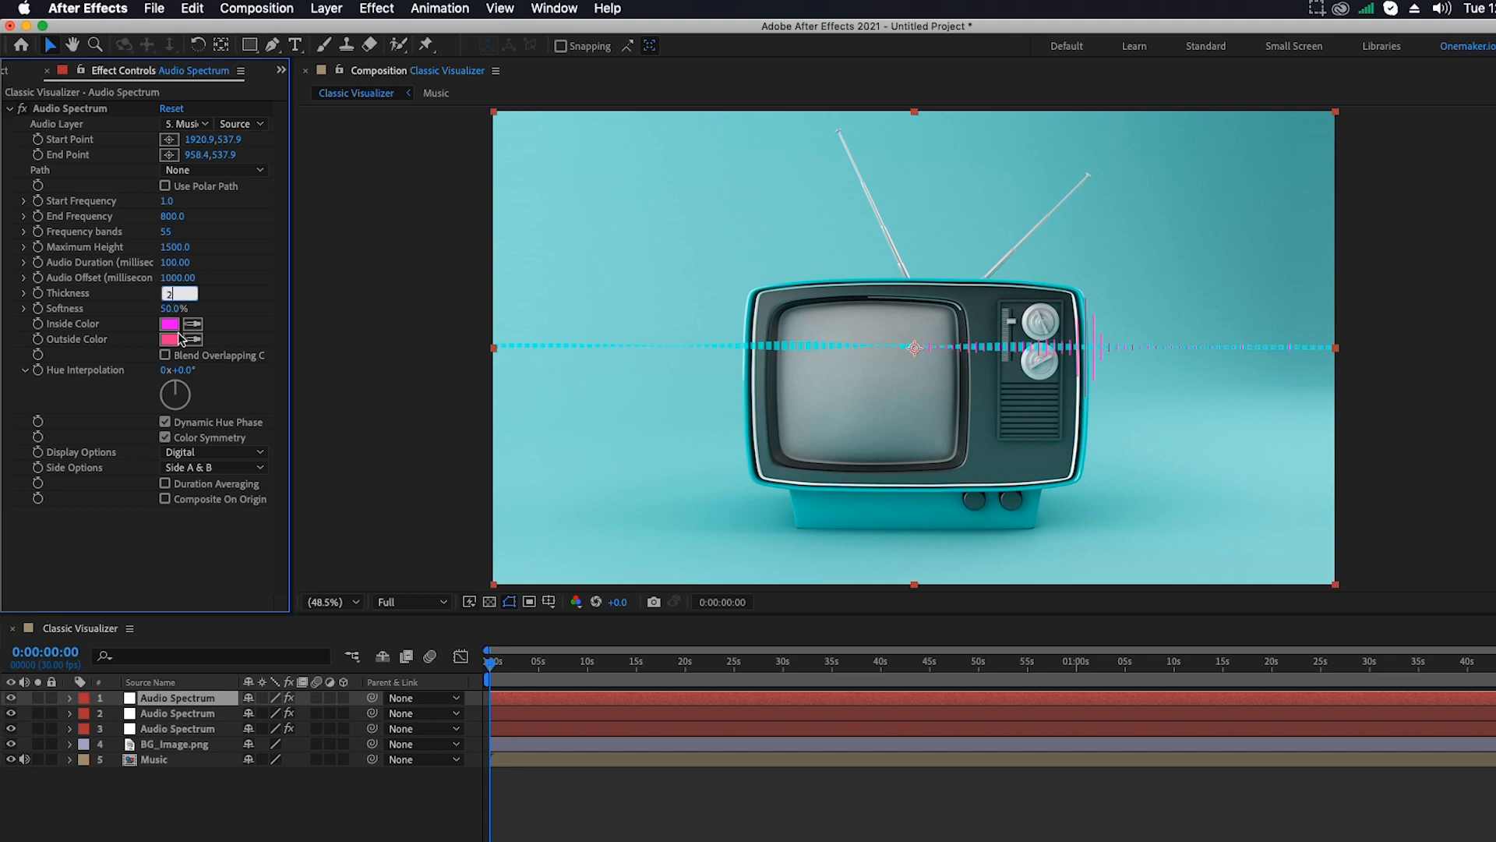
key(Return)
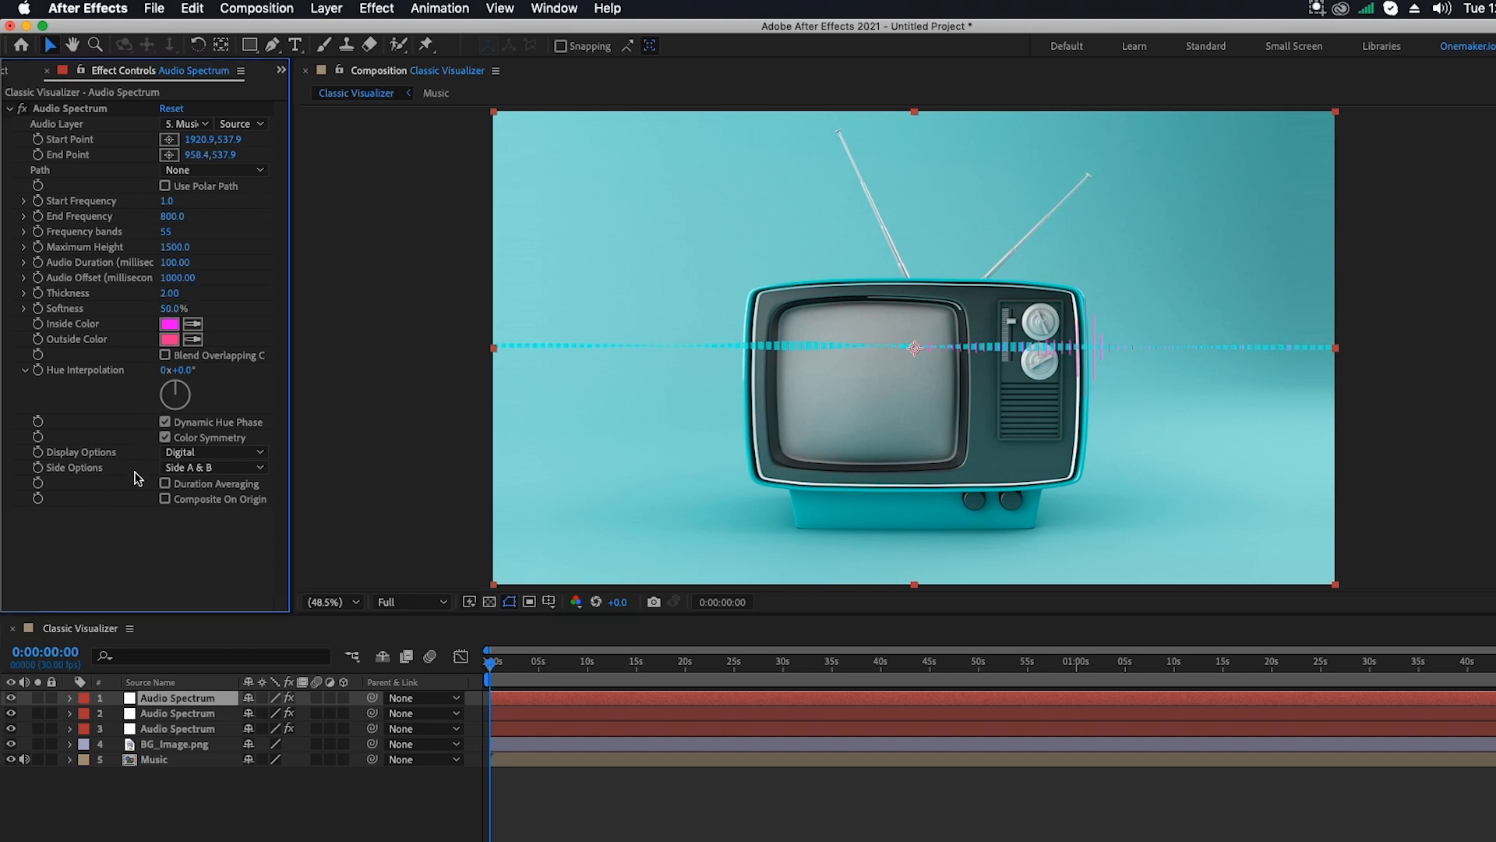
click(165, 307)
key(Return)
click(199, 453)
click(229, 505)
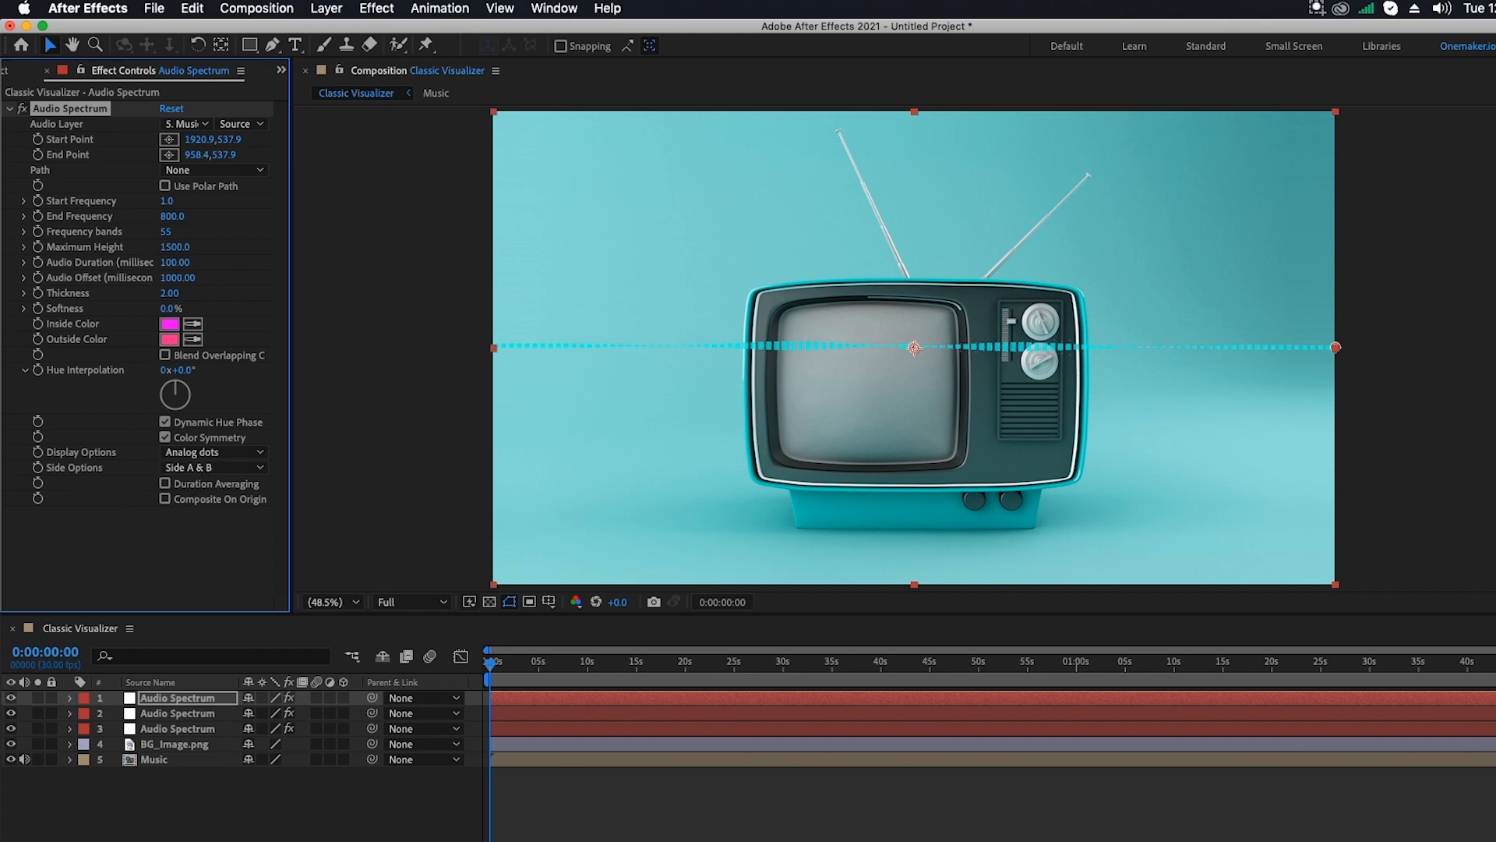
Find the Minimax effect and apply it to the new top Audio Spectrum layer
click(1483, 409)
click(1409, 408)
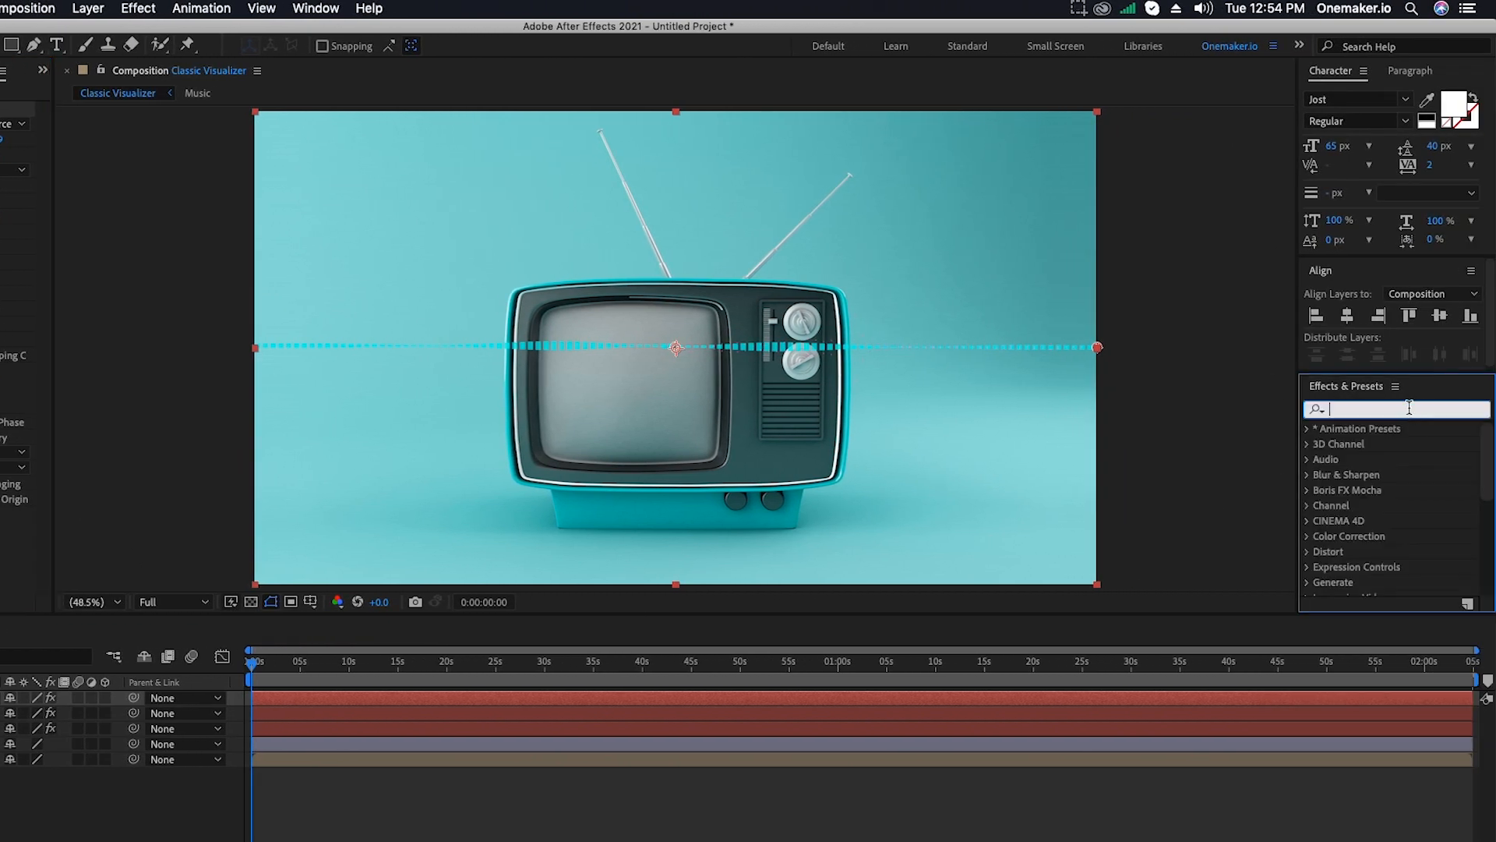
text(mini)
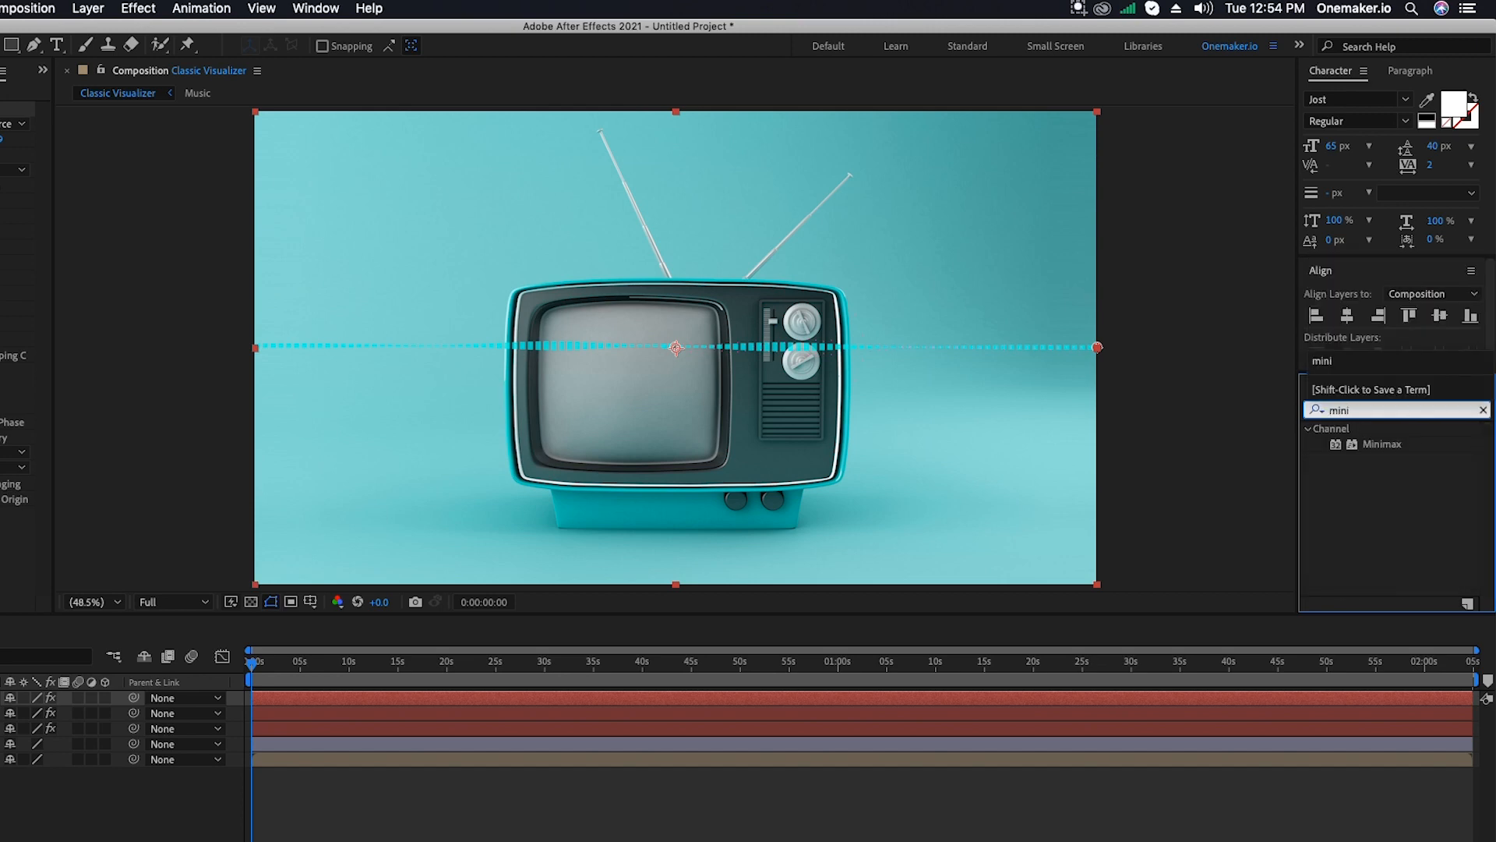
double_click(1379, 444)
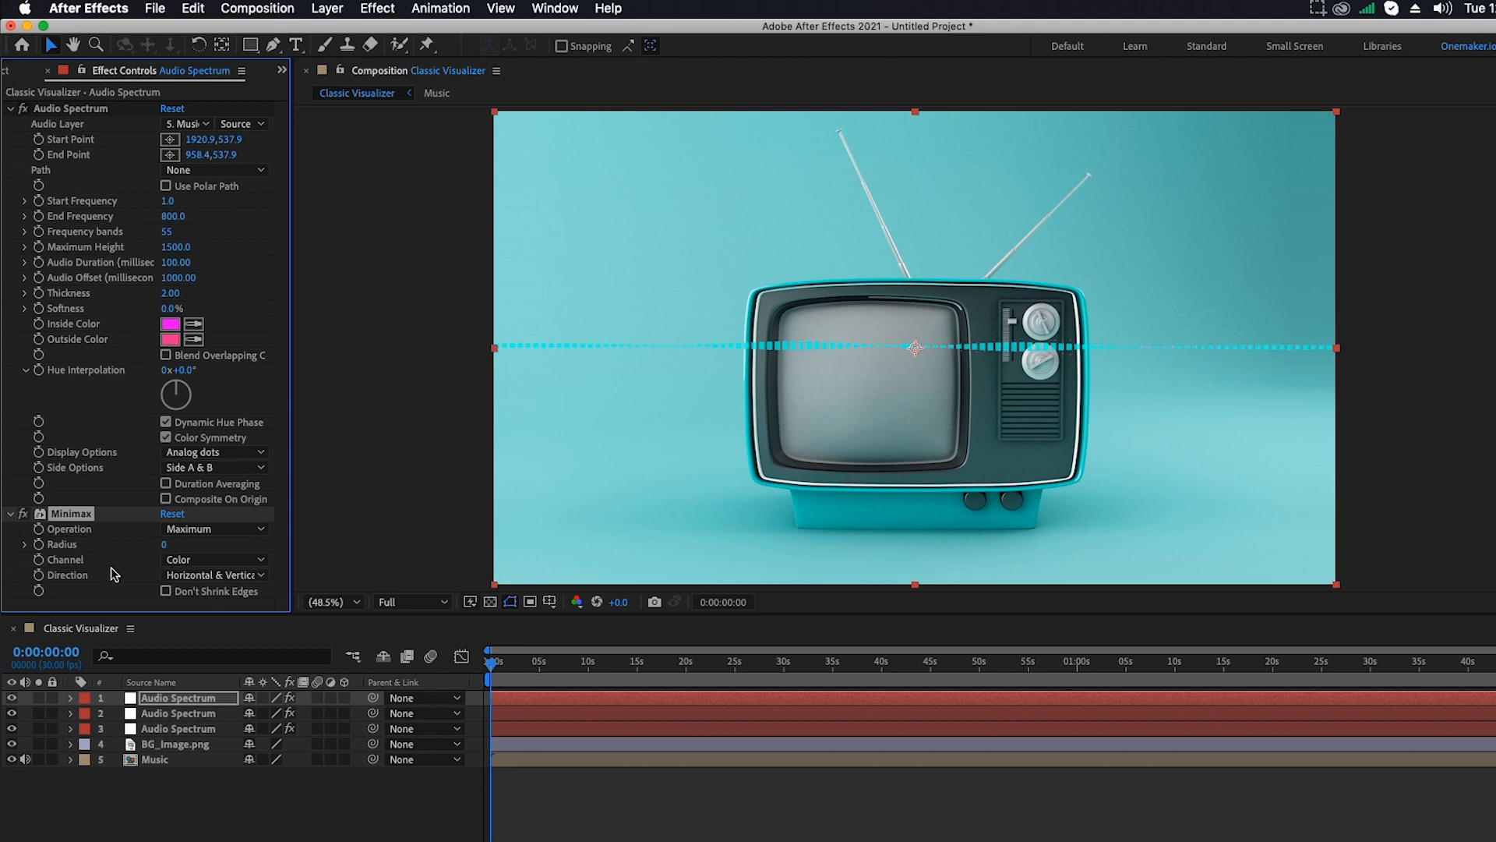
Set the Minimax radius to 5, its channel to Alpha and Color and its direction to Just Horizontal
click(164, 545)
text(5)
key(Return)
click(195, 561)
click(223, 596)
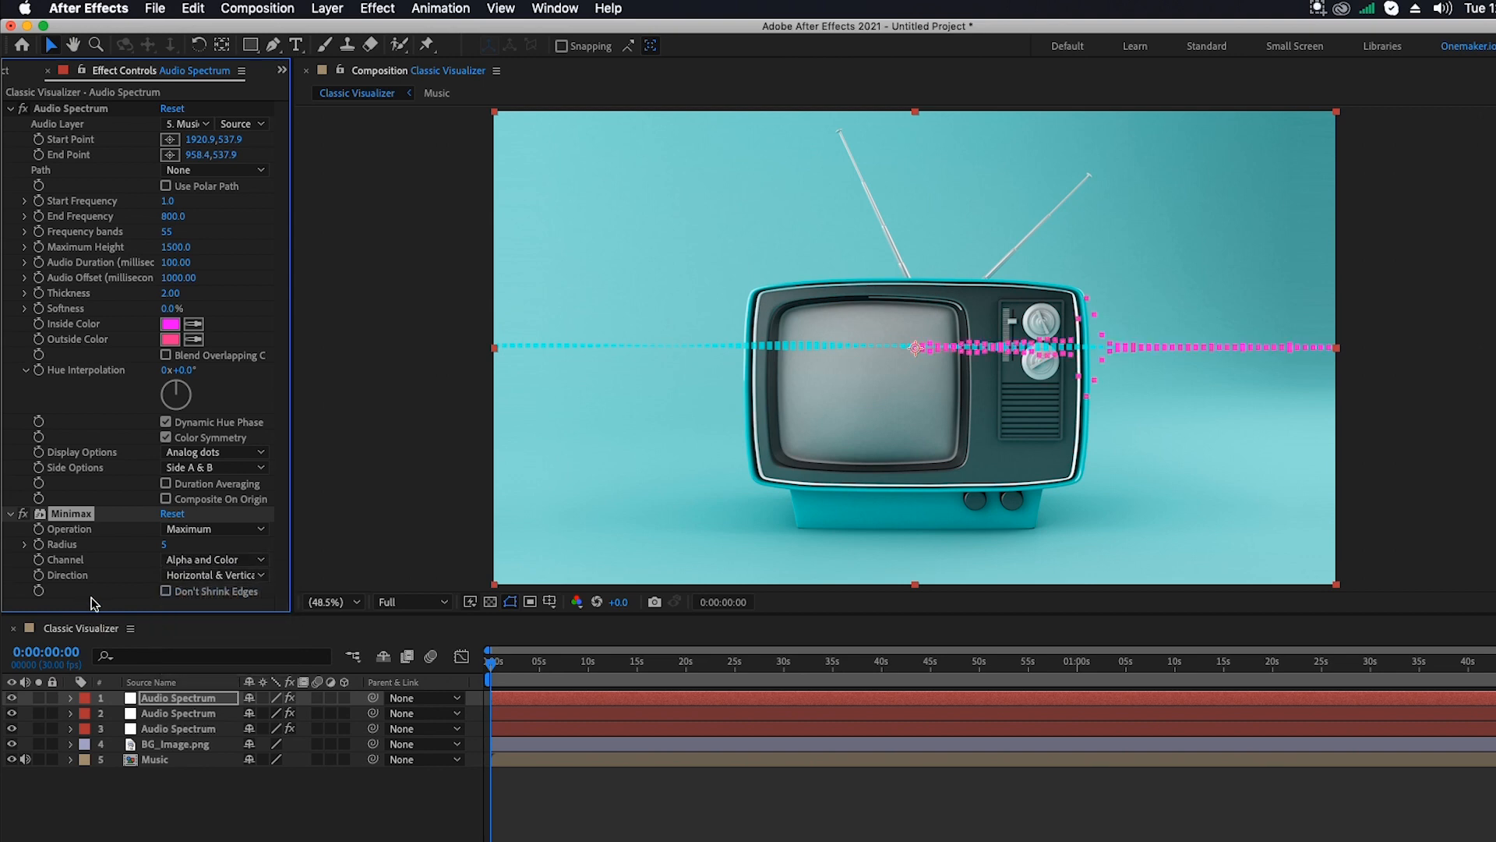
click(248, 580)
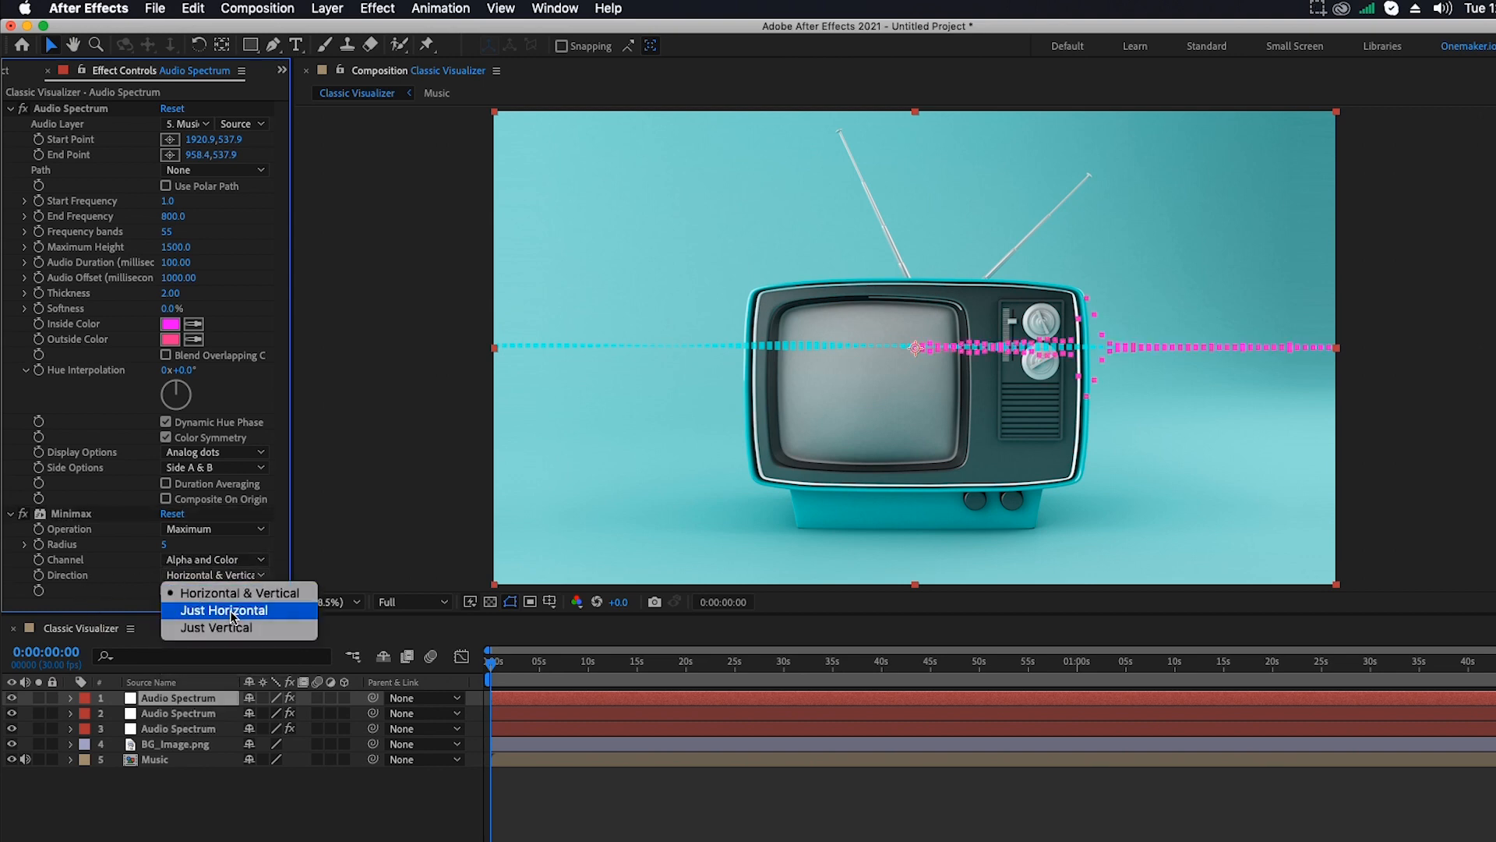
click(226, 608)
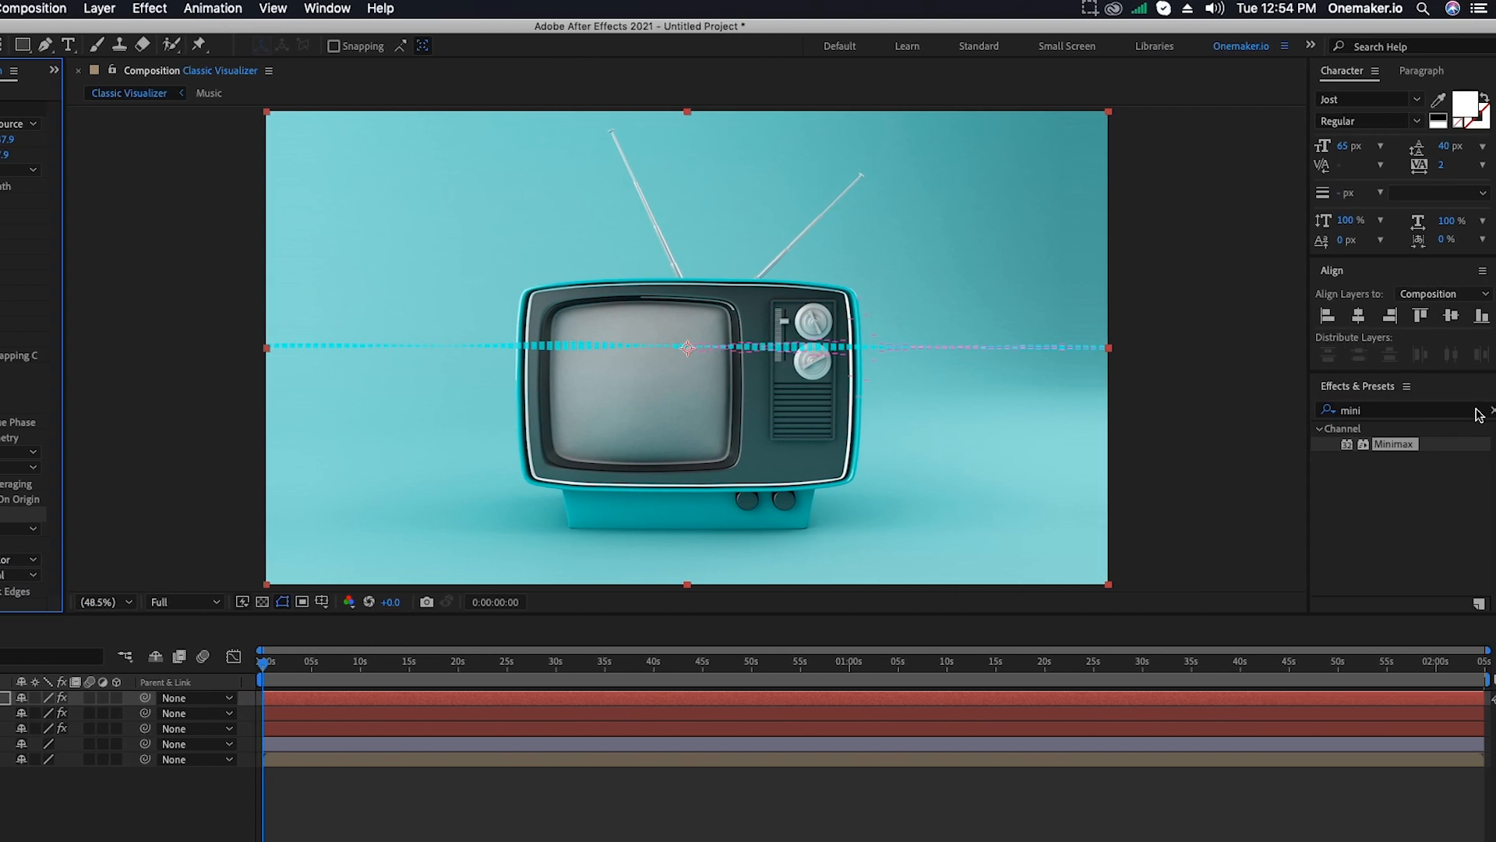
Find the Venetian Blinds transition effect and apply it to the top Audio Spectrum layer
click(1390, 410)
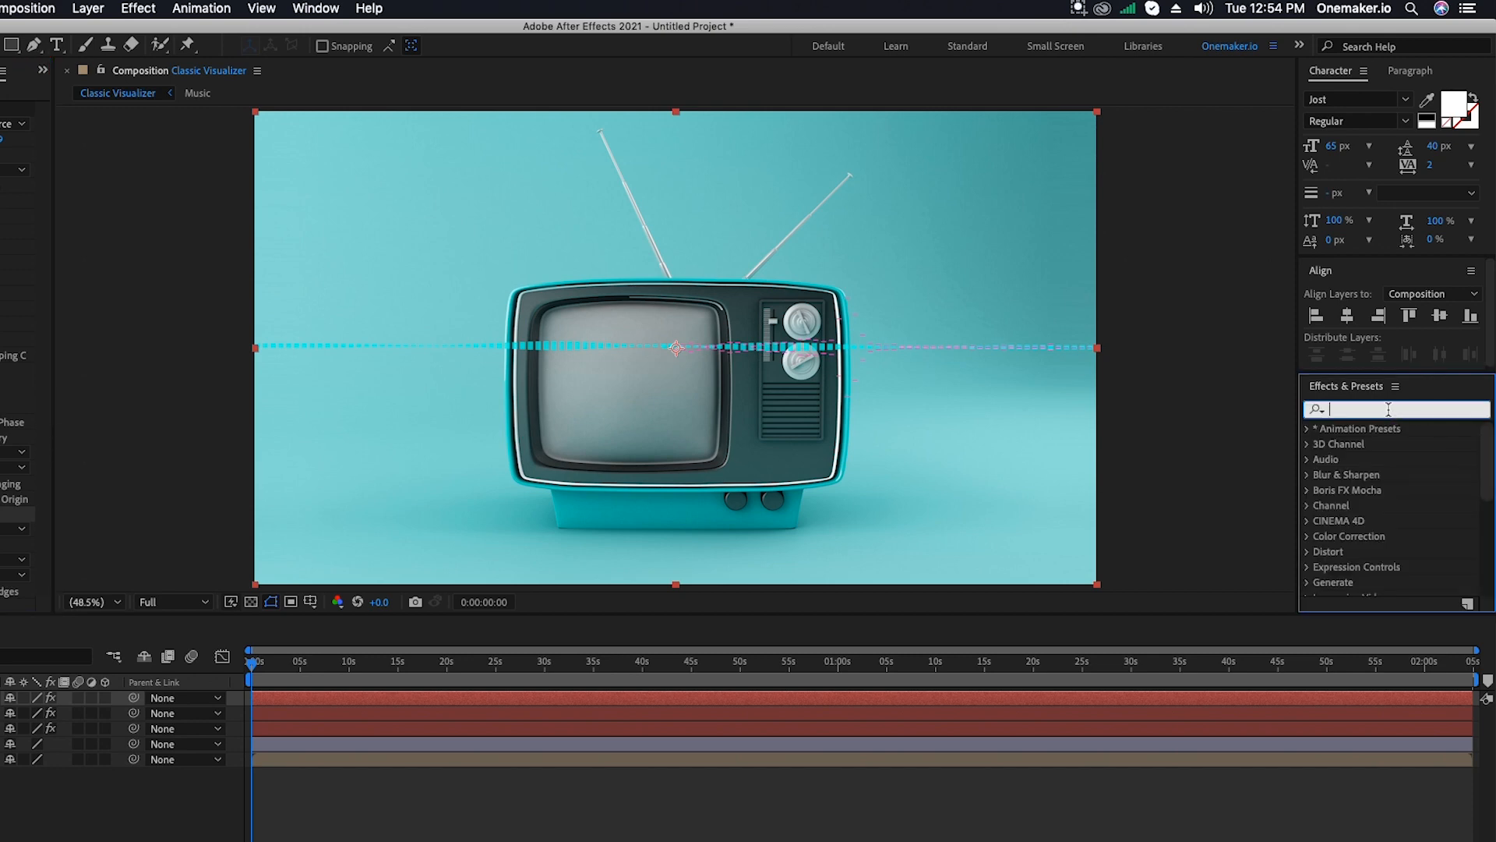
text(ven)
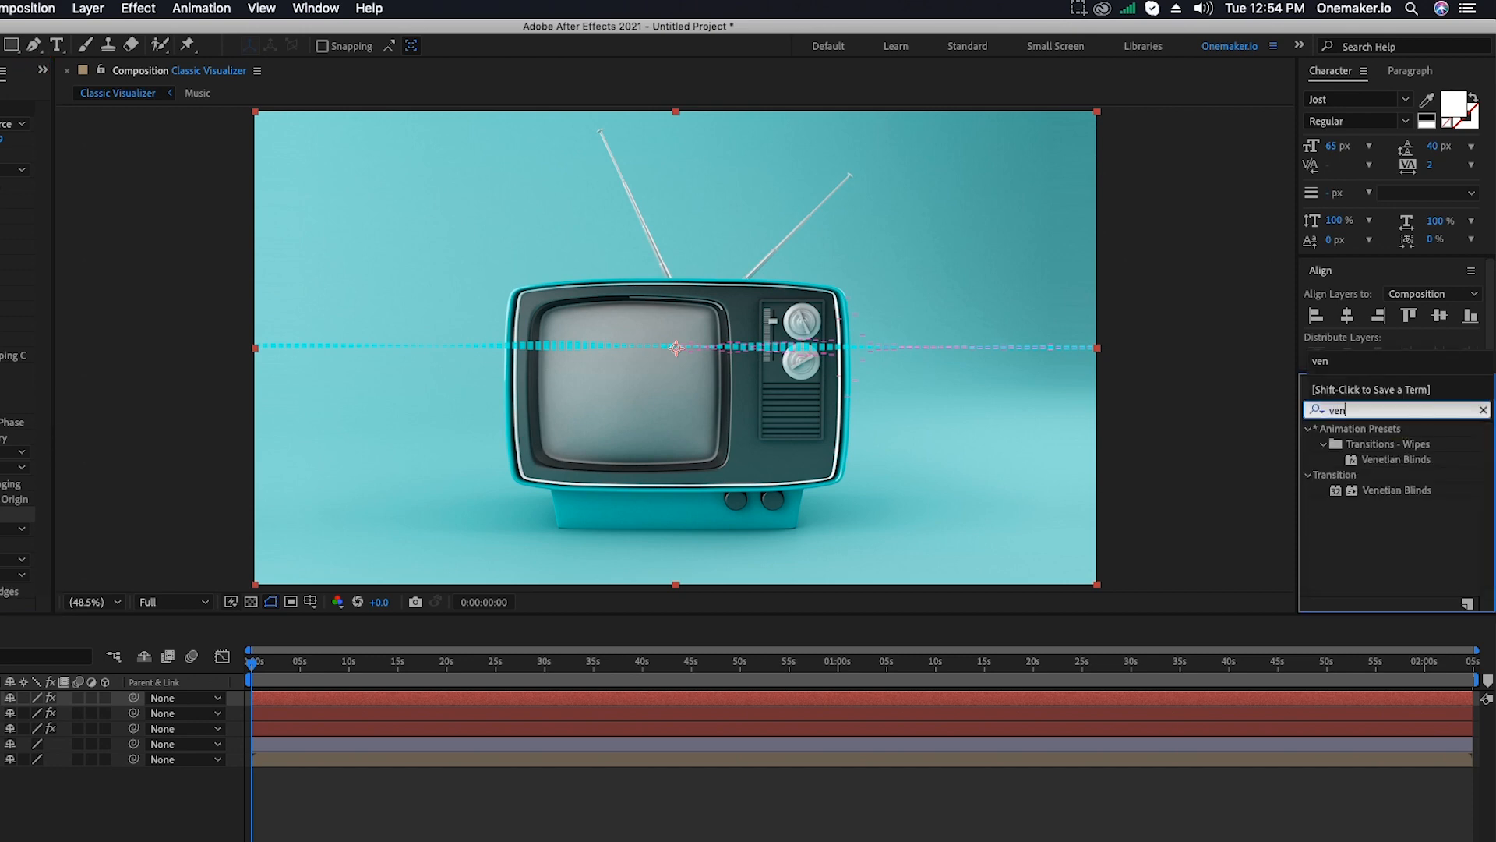
drag(1397, 491, 197, 703)
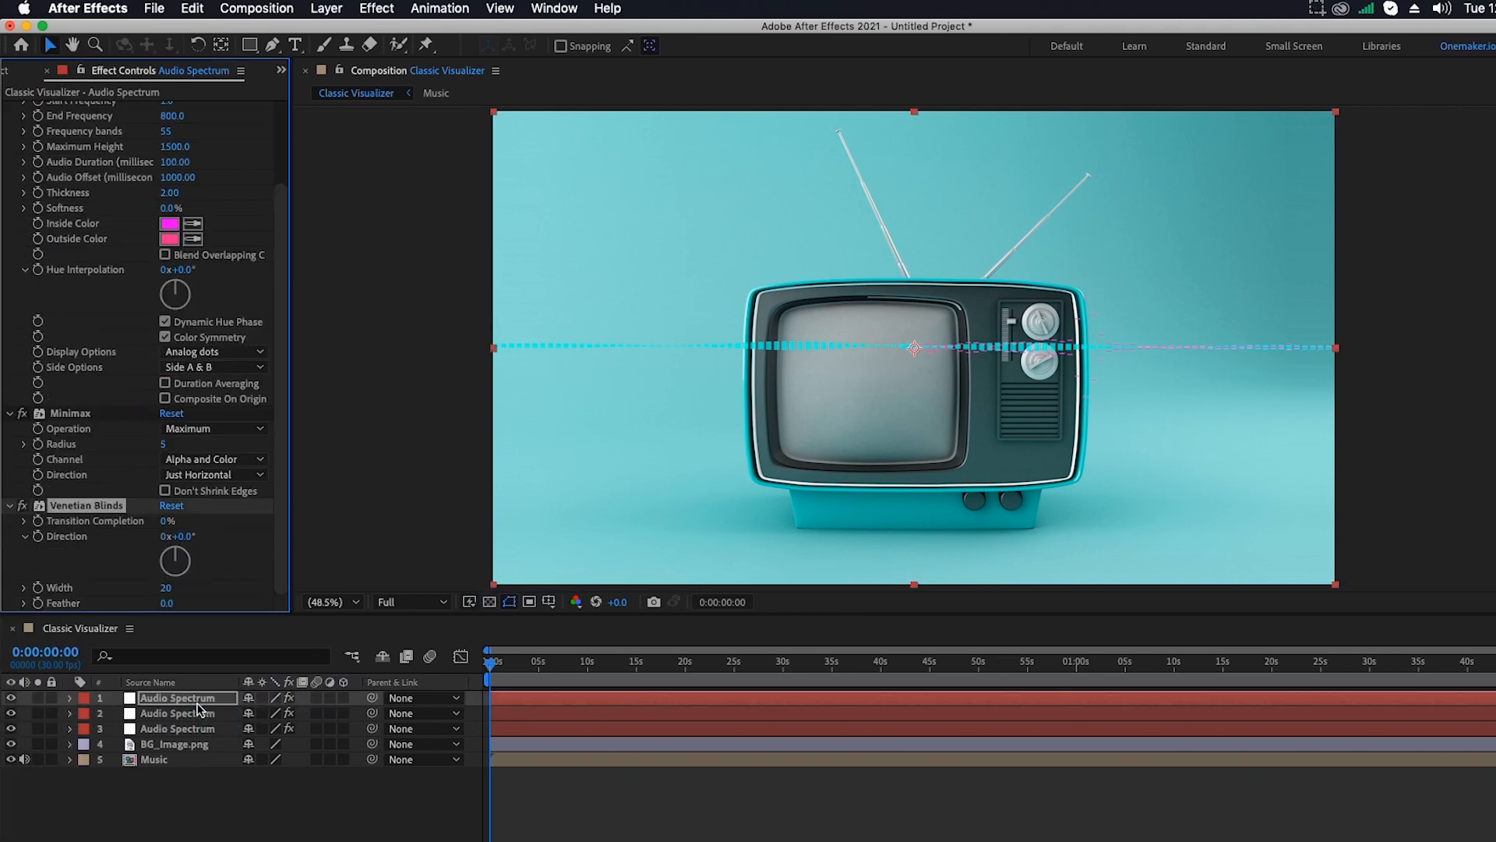
Set the Venetian Blinds transition completion to 30%, direction to 90° and width to 1
click(168, 523)
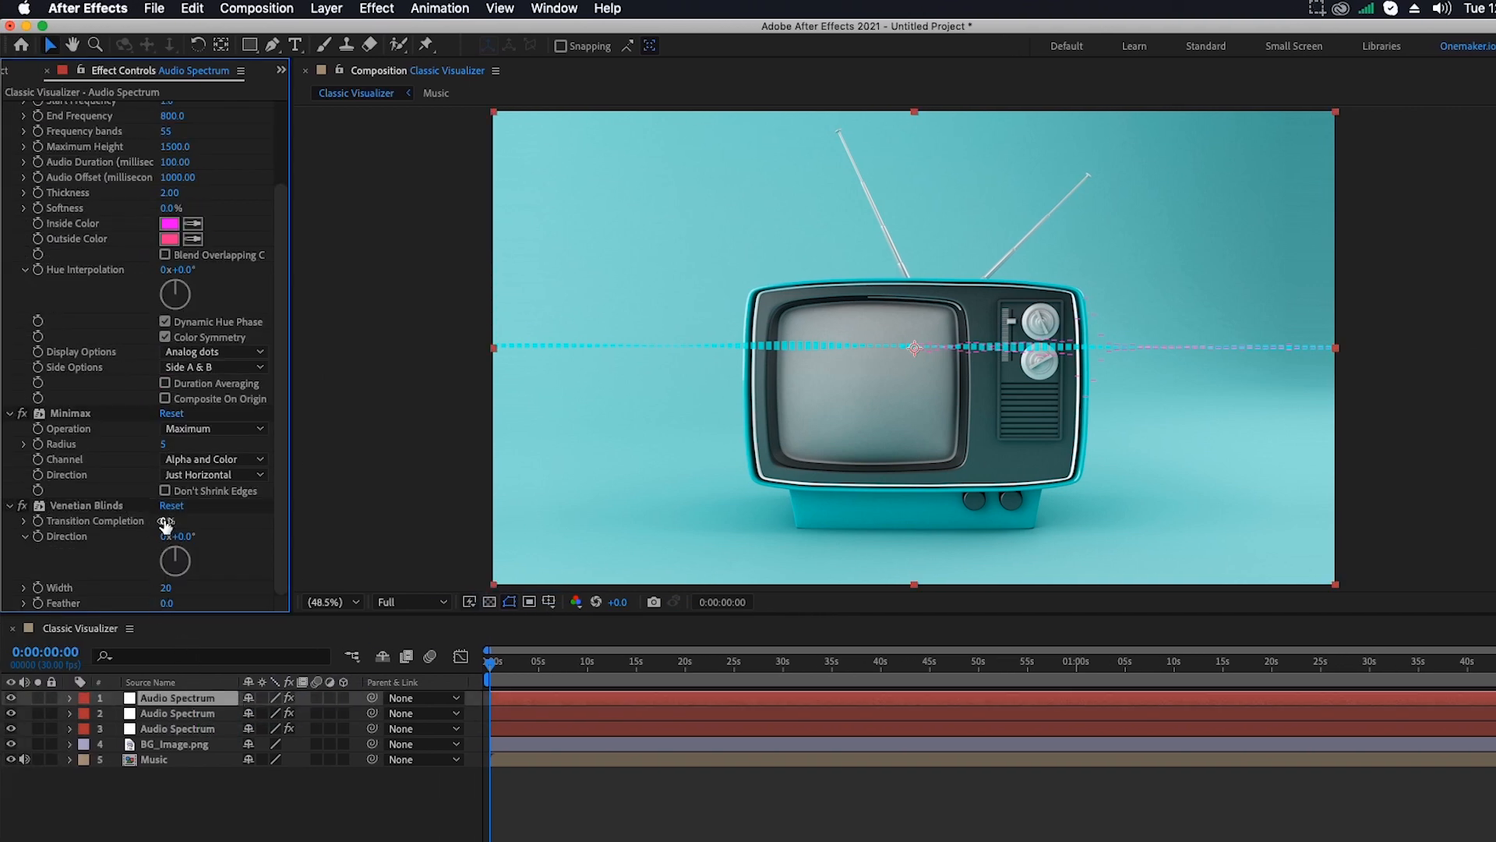
text(30)
click(186, 537)
text(90)
key(Return)
click(166, 589)
text(1)
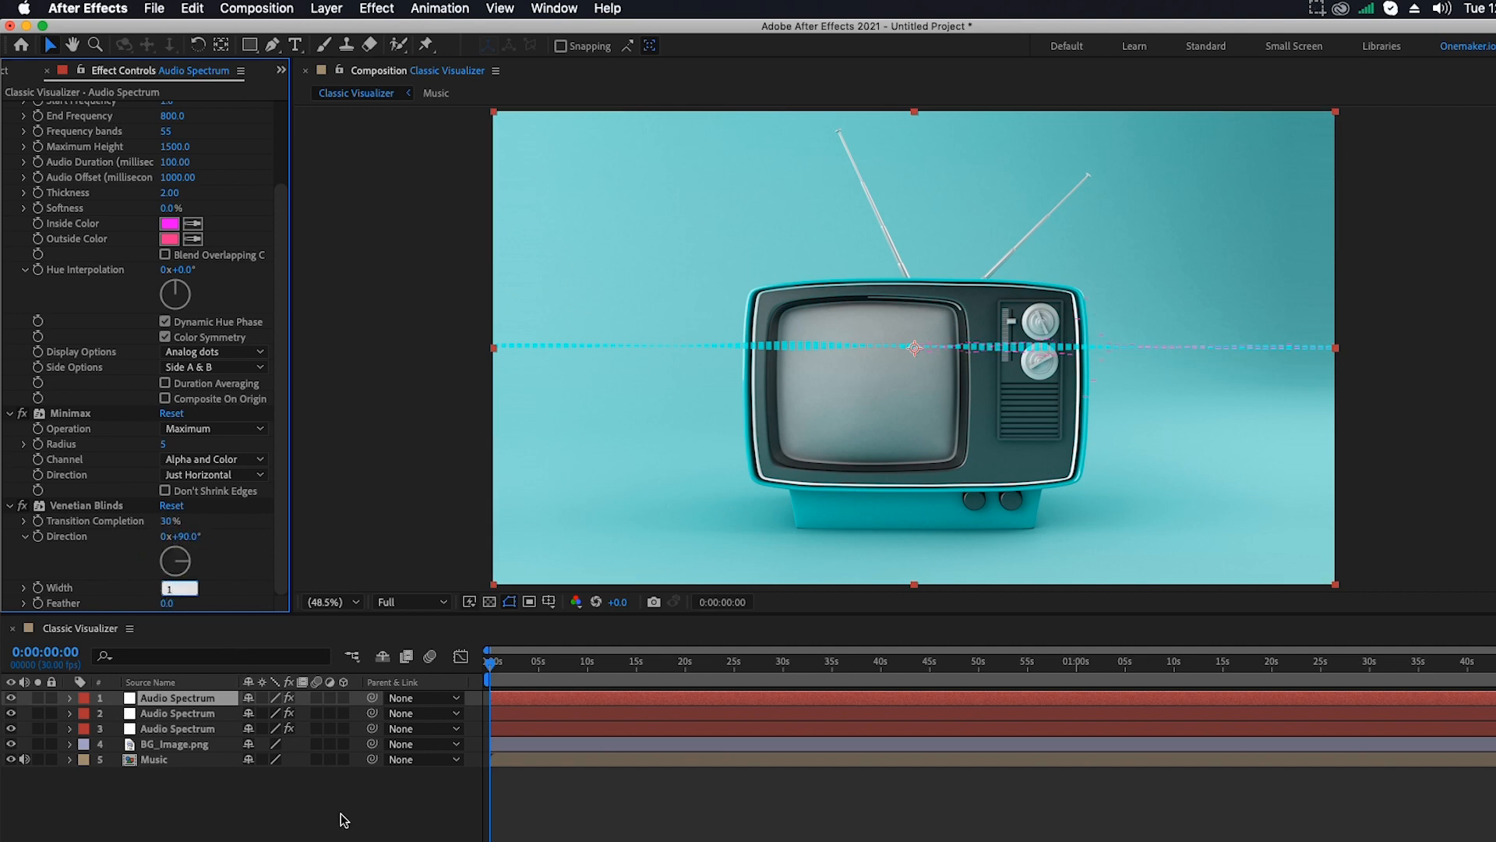
click(304, 813)
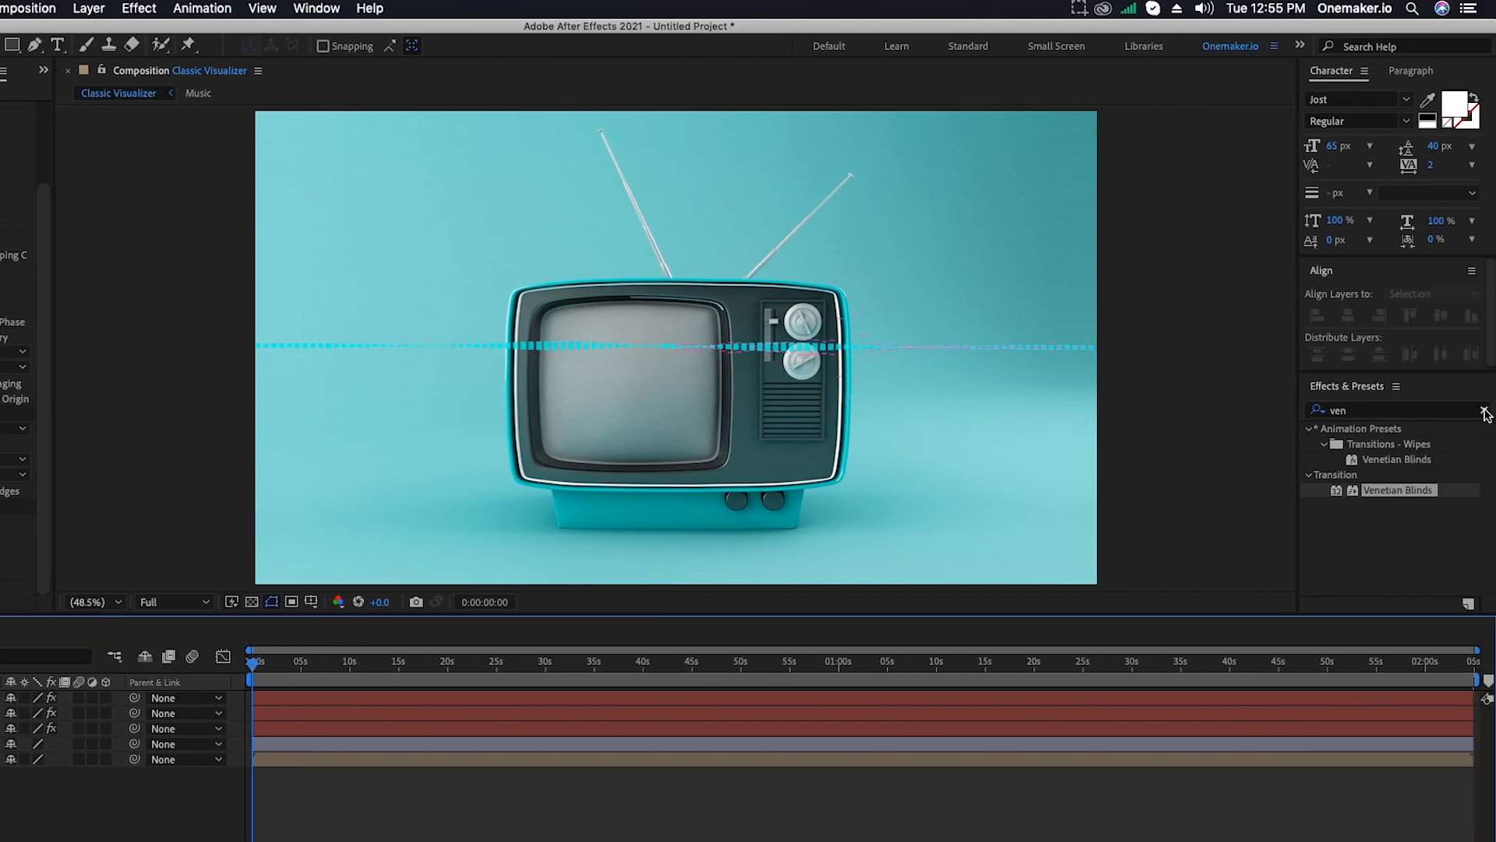
Find Minimax again and add it as a second instance to the top Audio Spectrum layer, below Venetian Blinds
click(1434, 411)
text(mini)
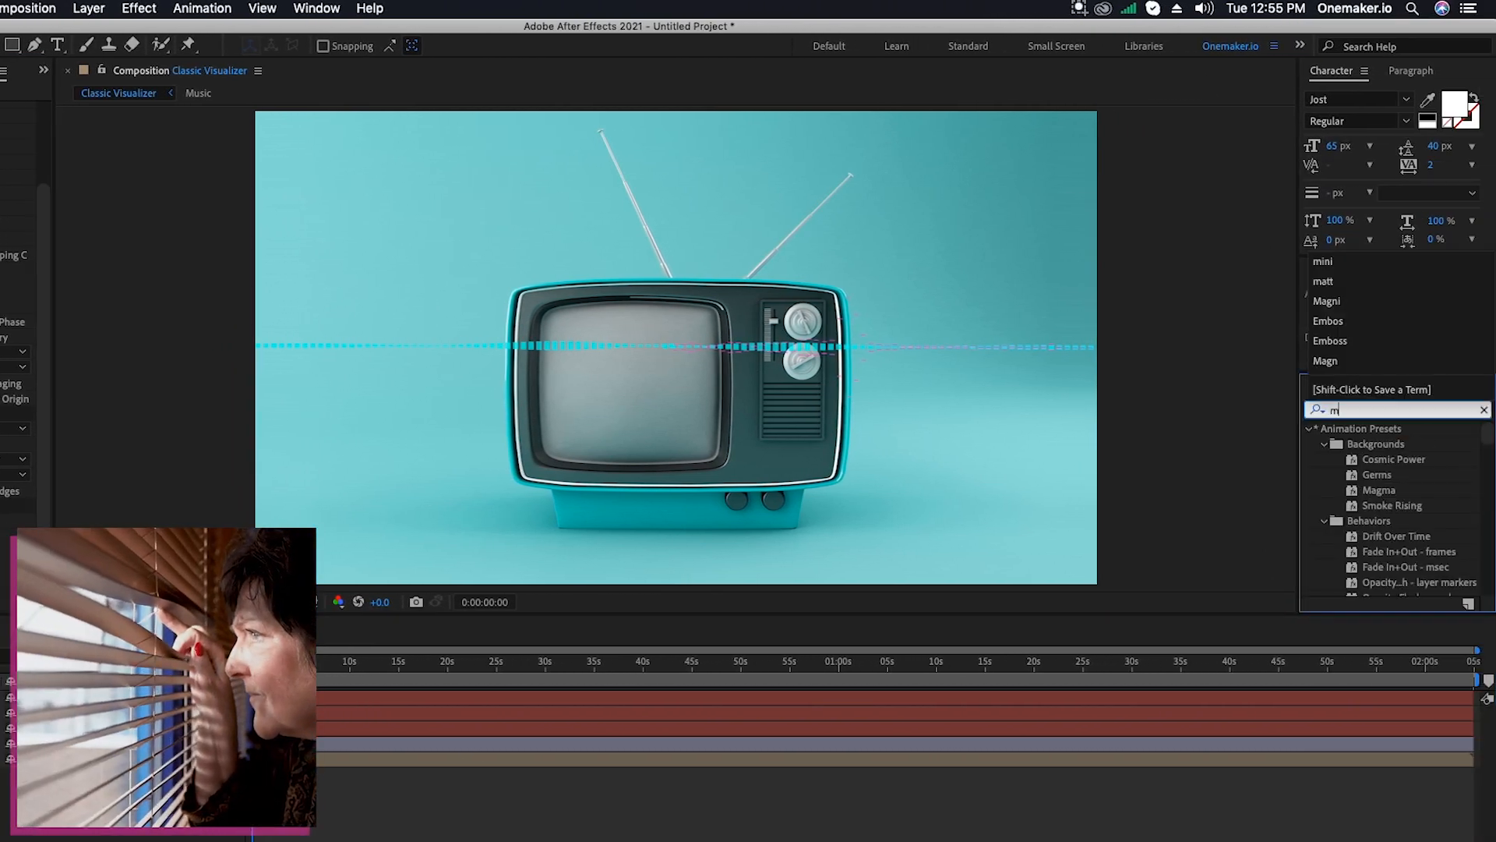
drag(1371, 444, 98, 709)
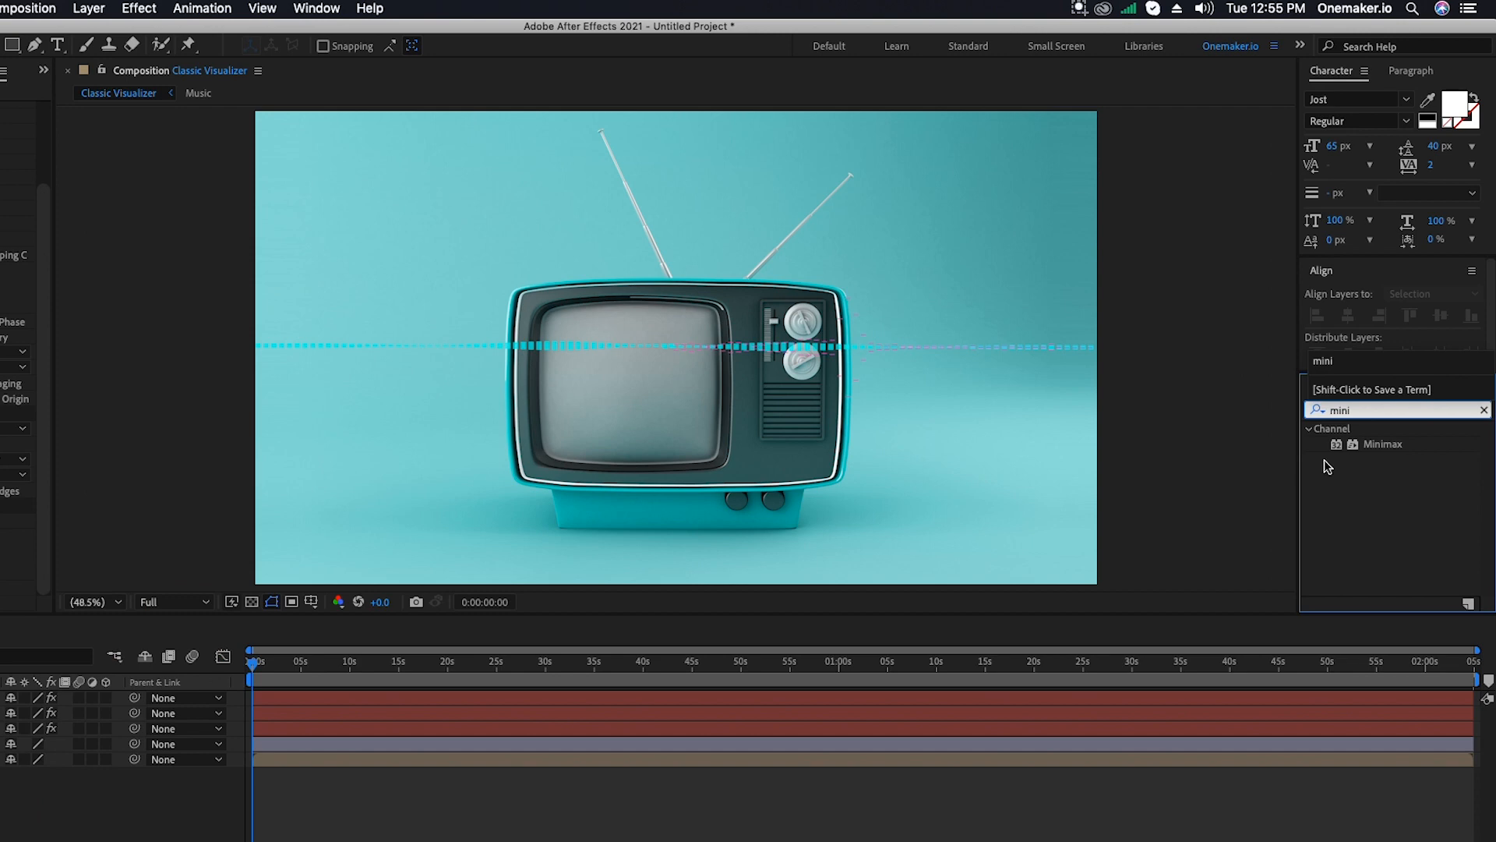
drag(247, 709, 248, 709)
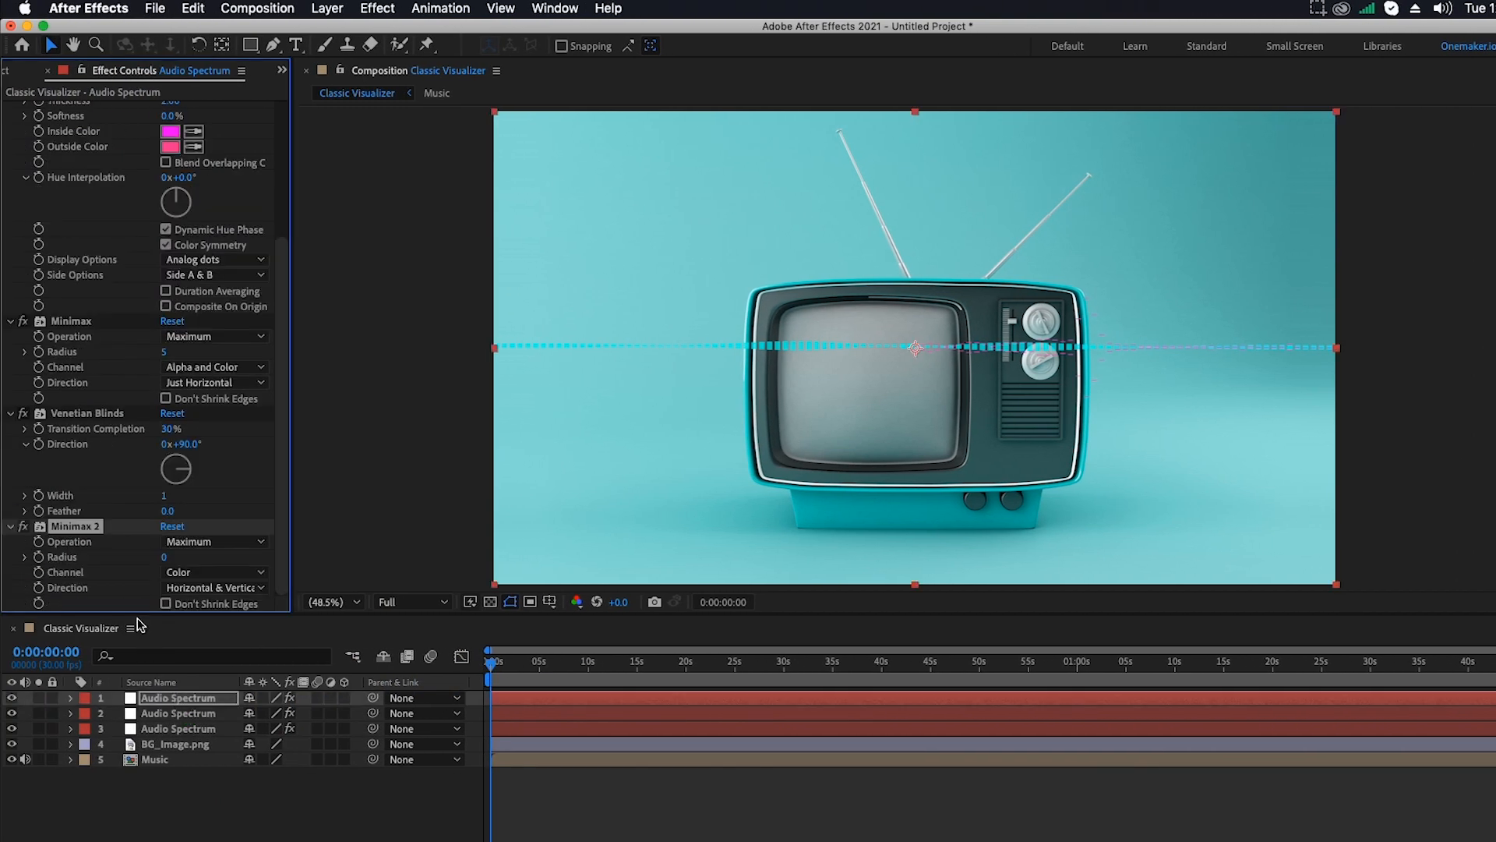
Set the second Minimax's radius to 4, channel to Alpha and Color and direction to Just Vertical
click(163, 557)
key(Return)
click(204, 574)
click(233, 610)
click(187, 591)
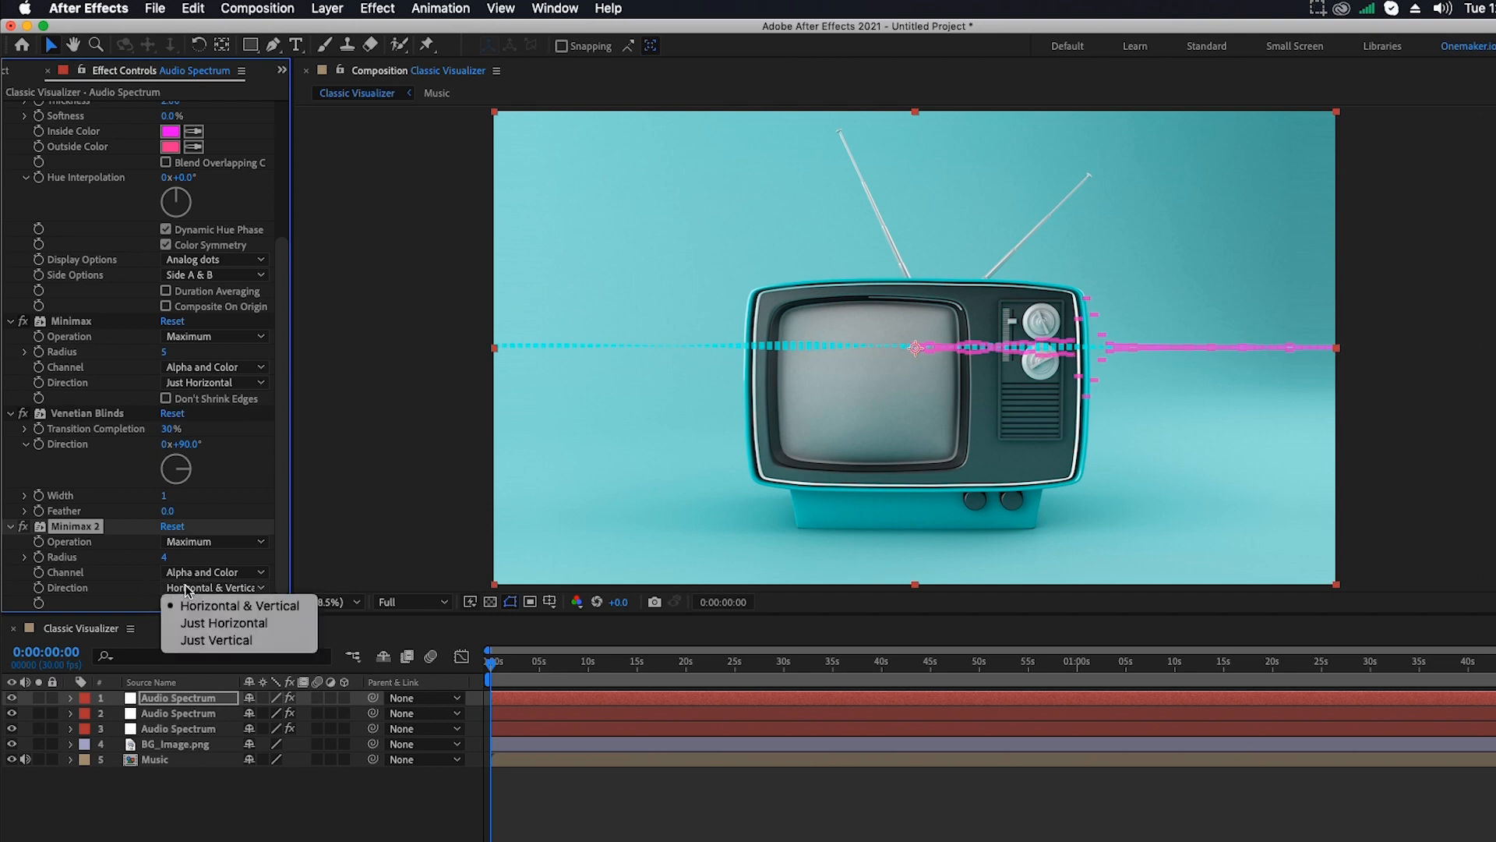
click(216, 639)
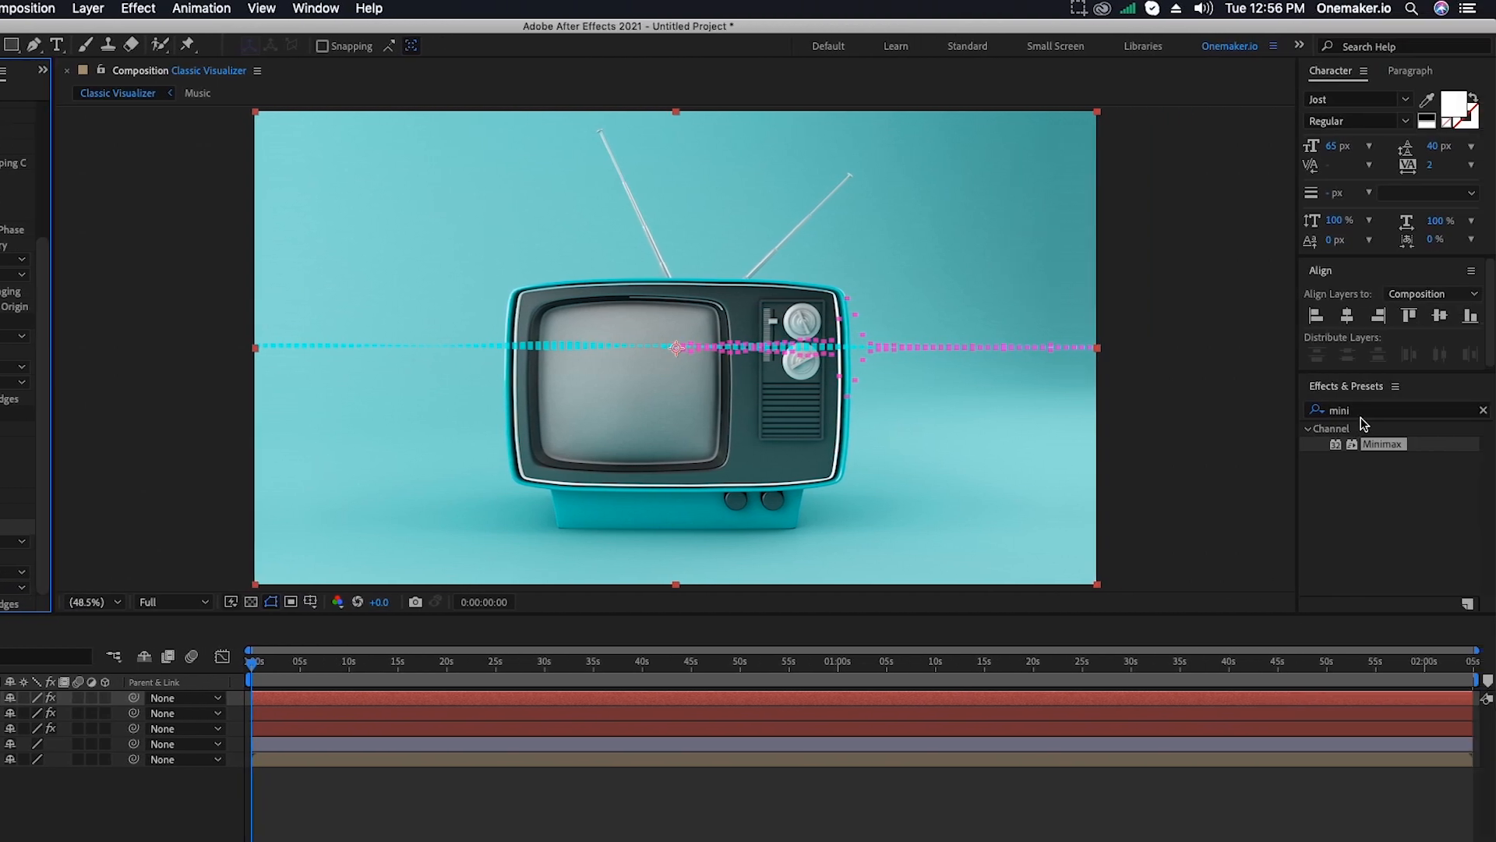
Apply the Fill effect to the top Audio Spectrum layer and set its color to white (FFFFFF)
click(1480, 410)
click(1391, 411)
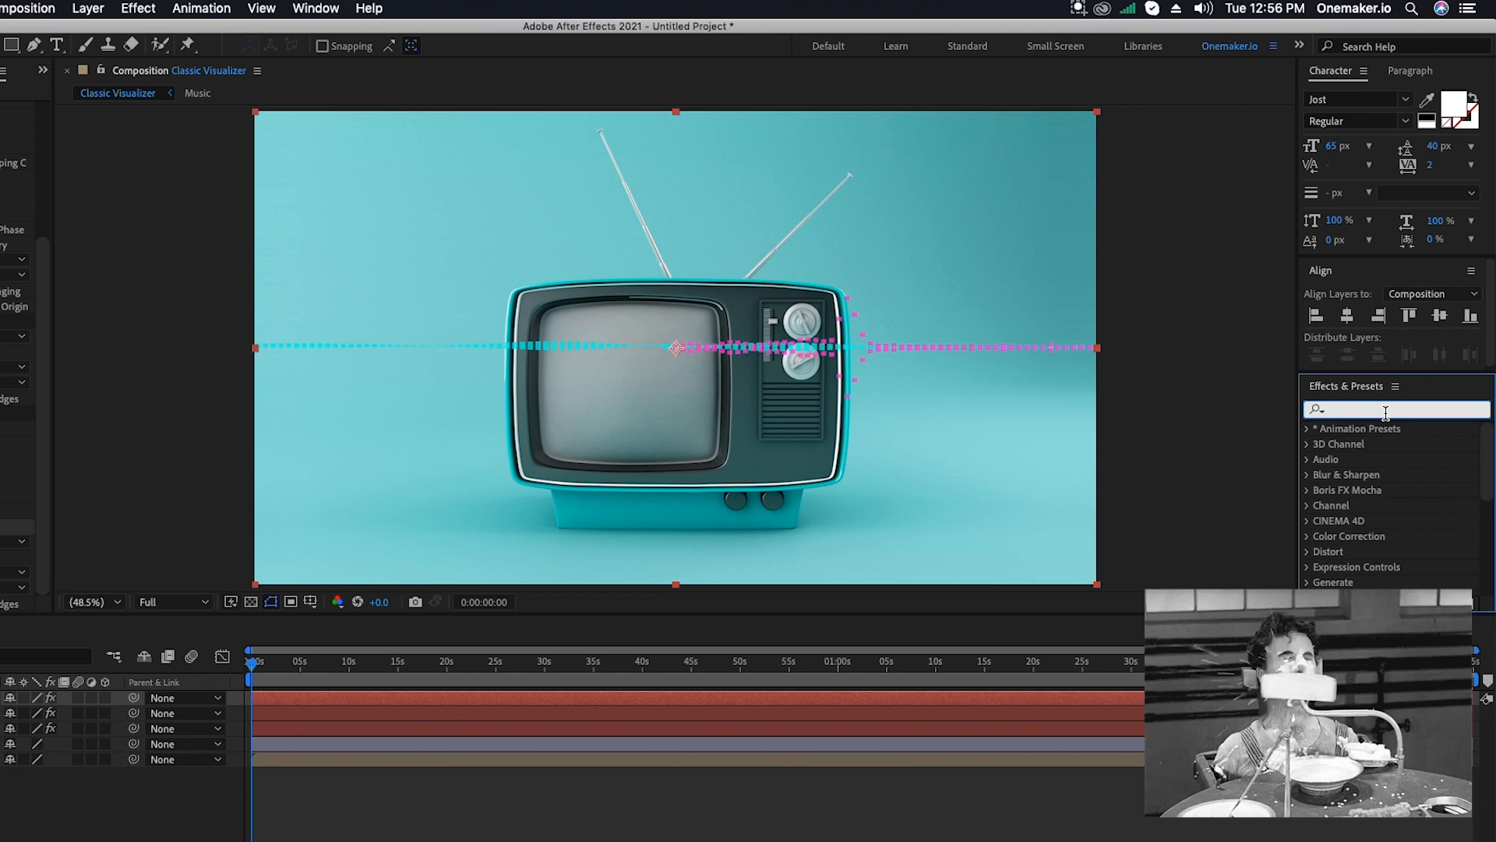
text(fill)
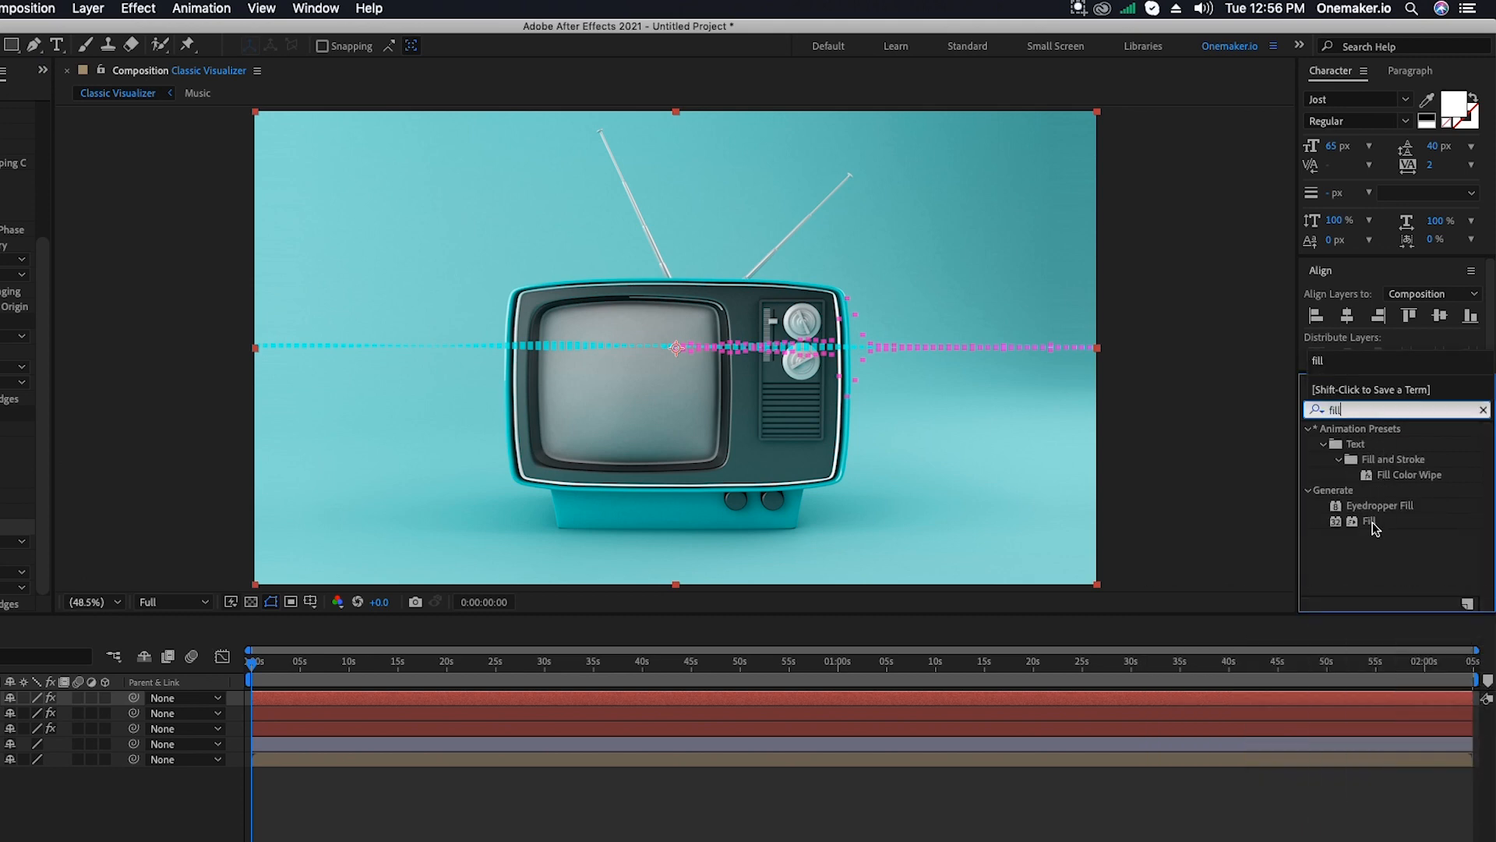
drag(1366, 522, 115, 752)
drag(234, 751, 156, 697)
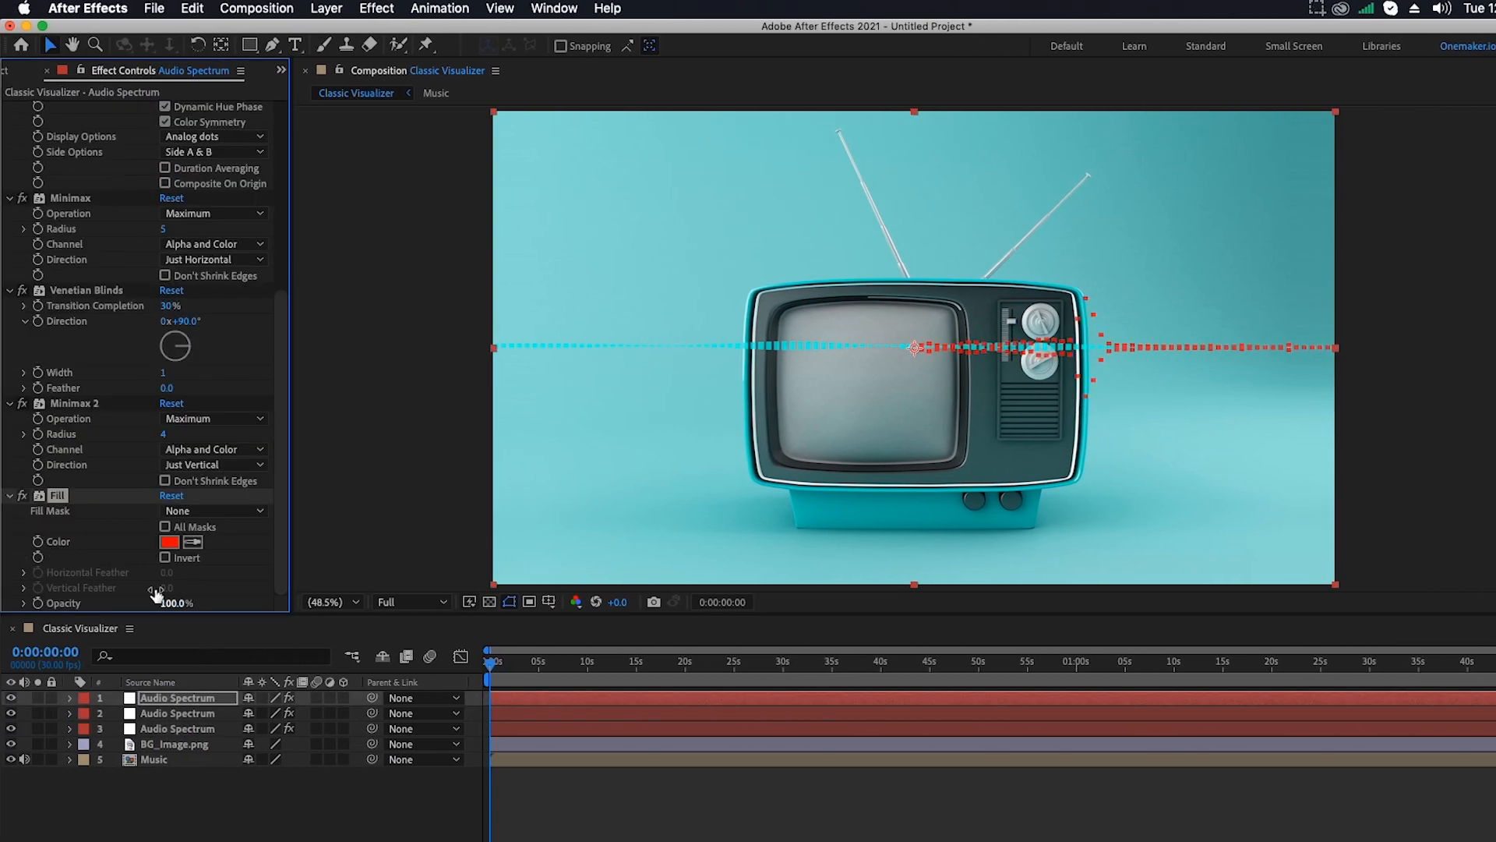
click(169, 543)
text(FFFFFF)
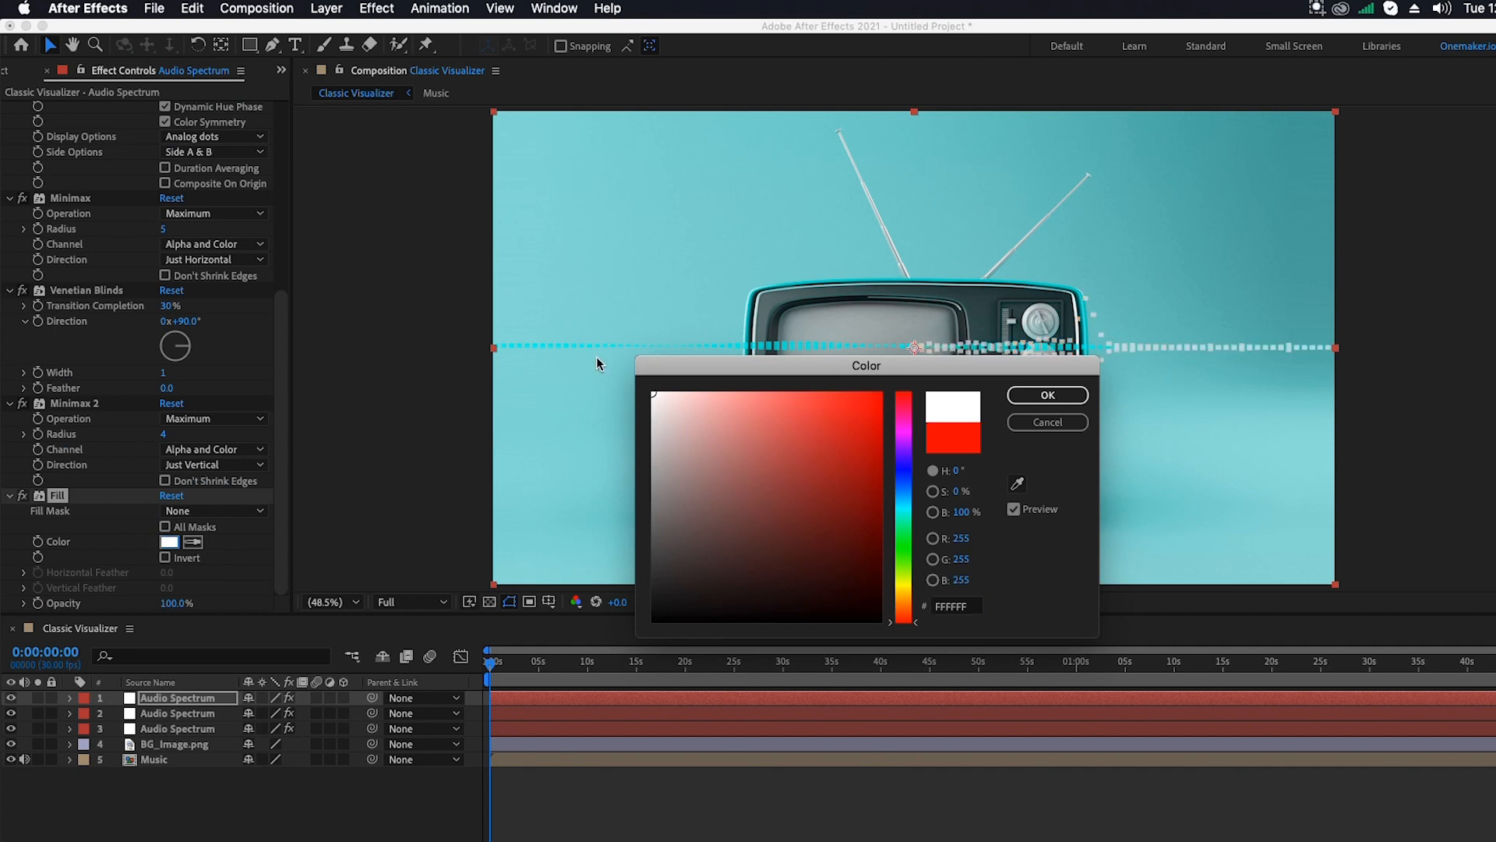
key(Return)
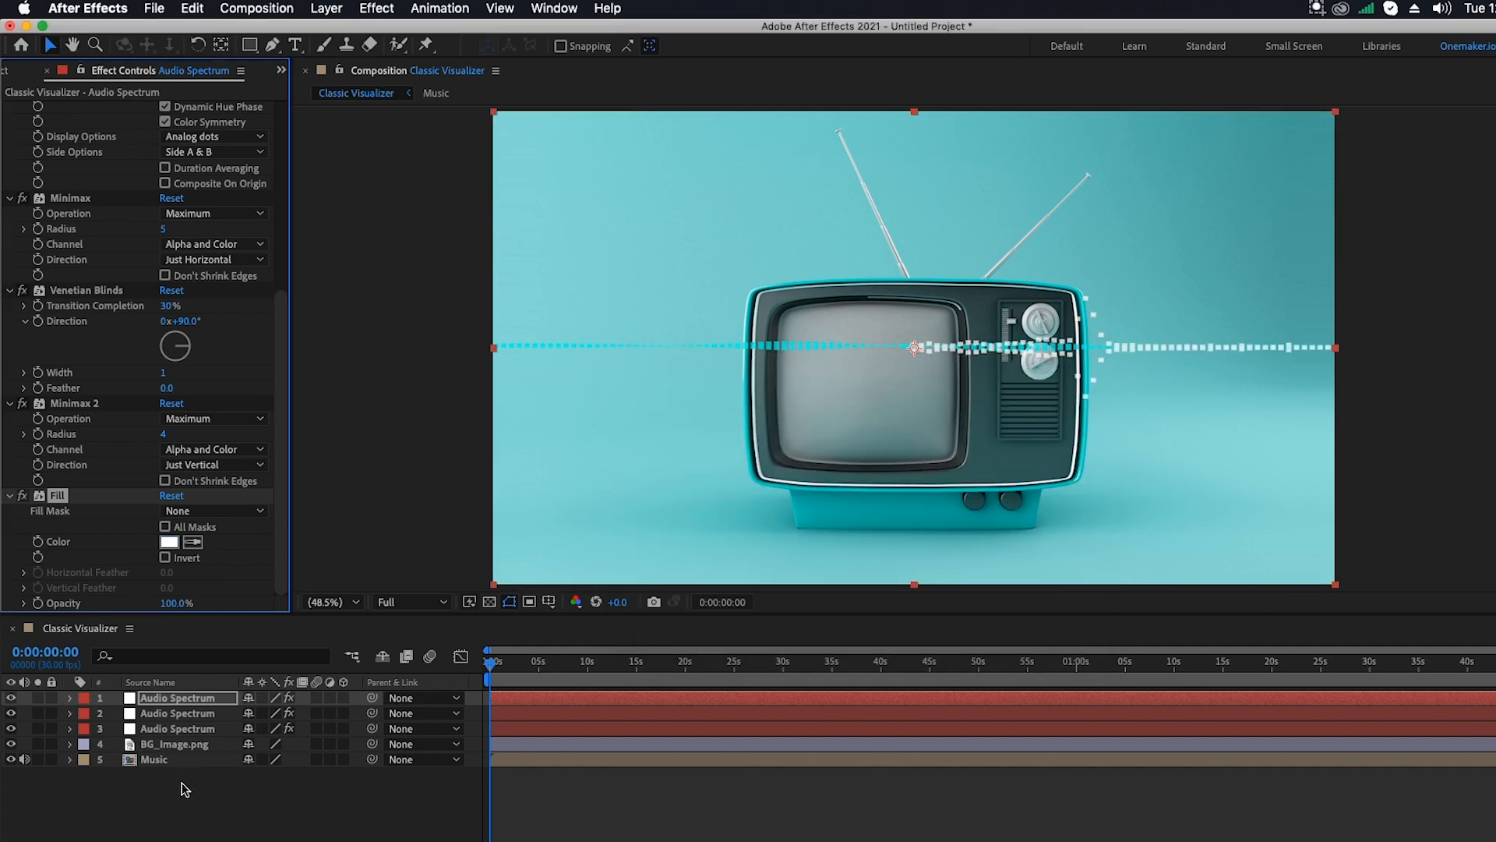
Duplicate the white dot spectrum layer and mirror it, placing its start point at the frame's left edge and its end point at the center
click(176, 702)
key(super+d)
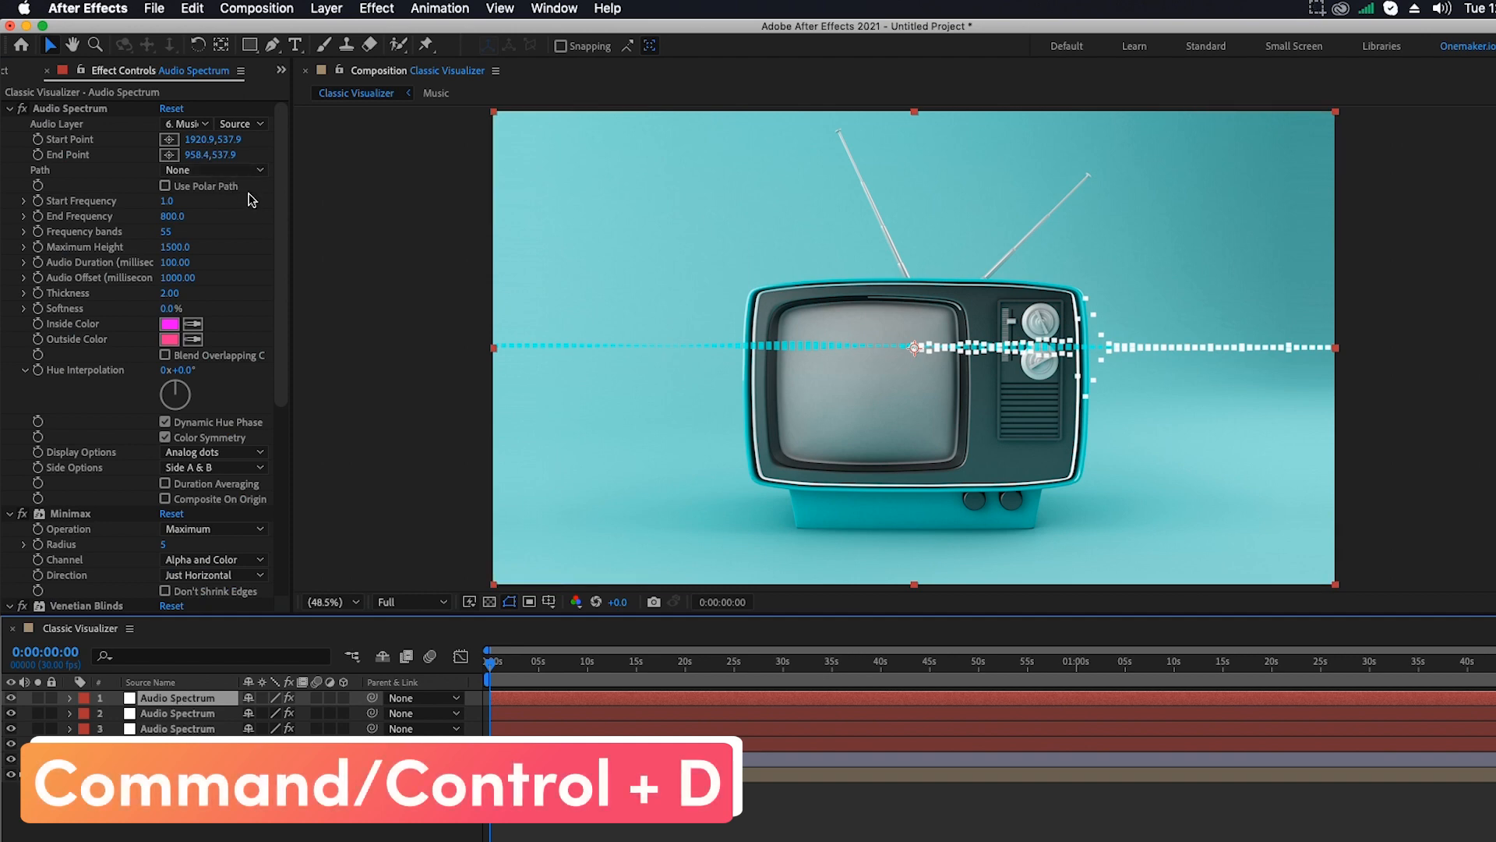
click(169, 138)
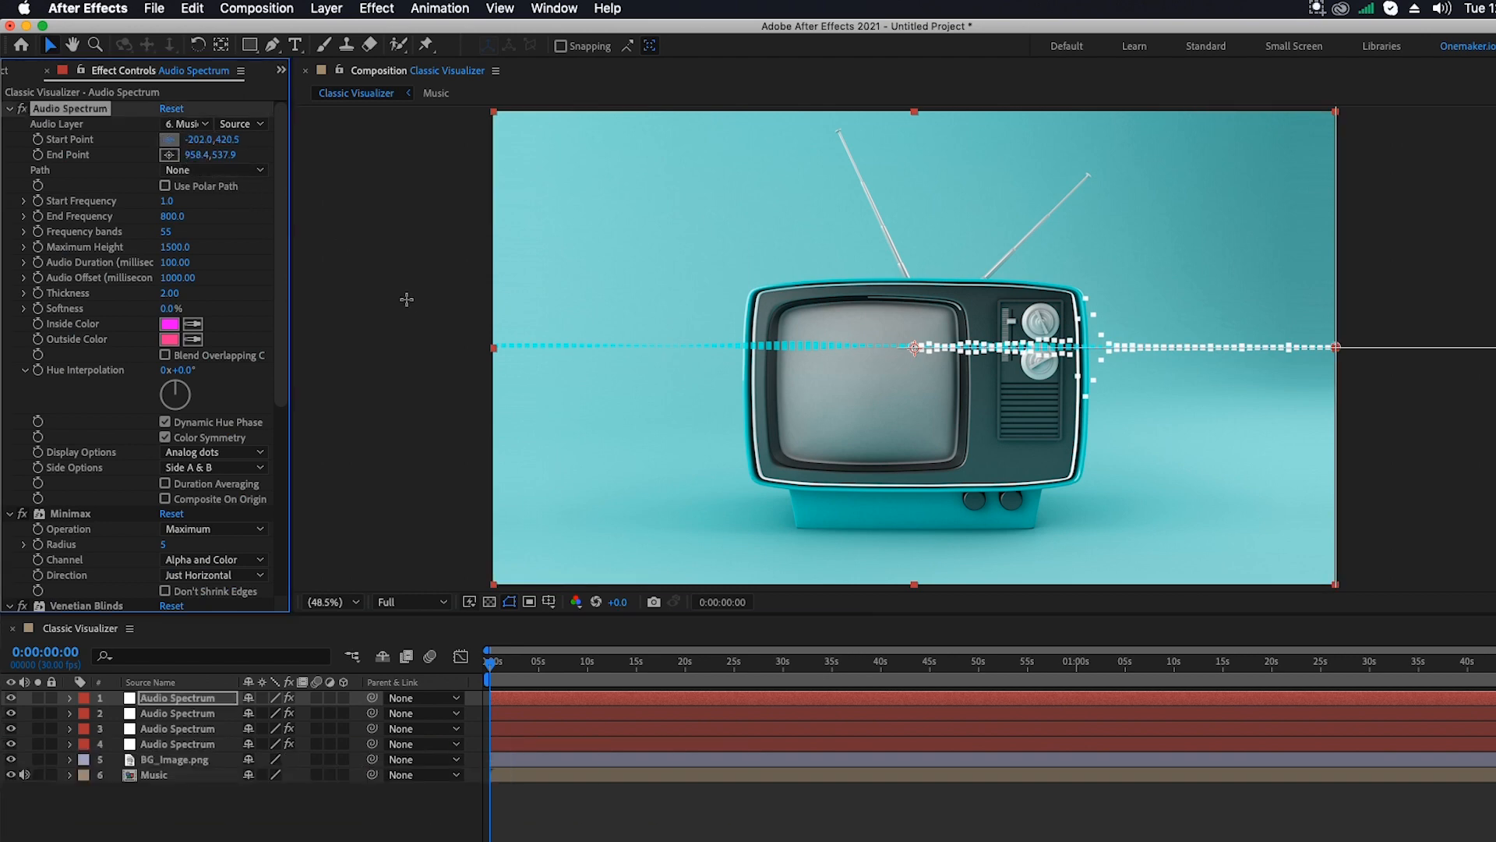
click(493, 344)
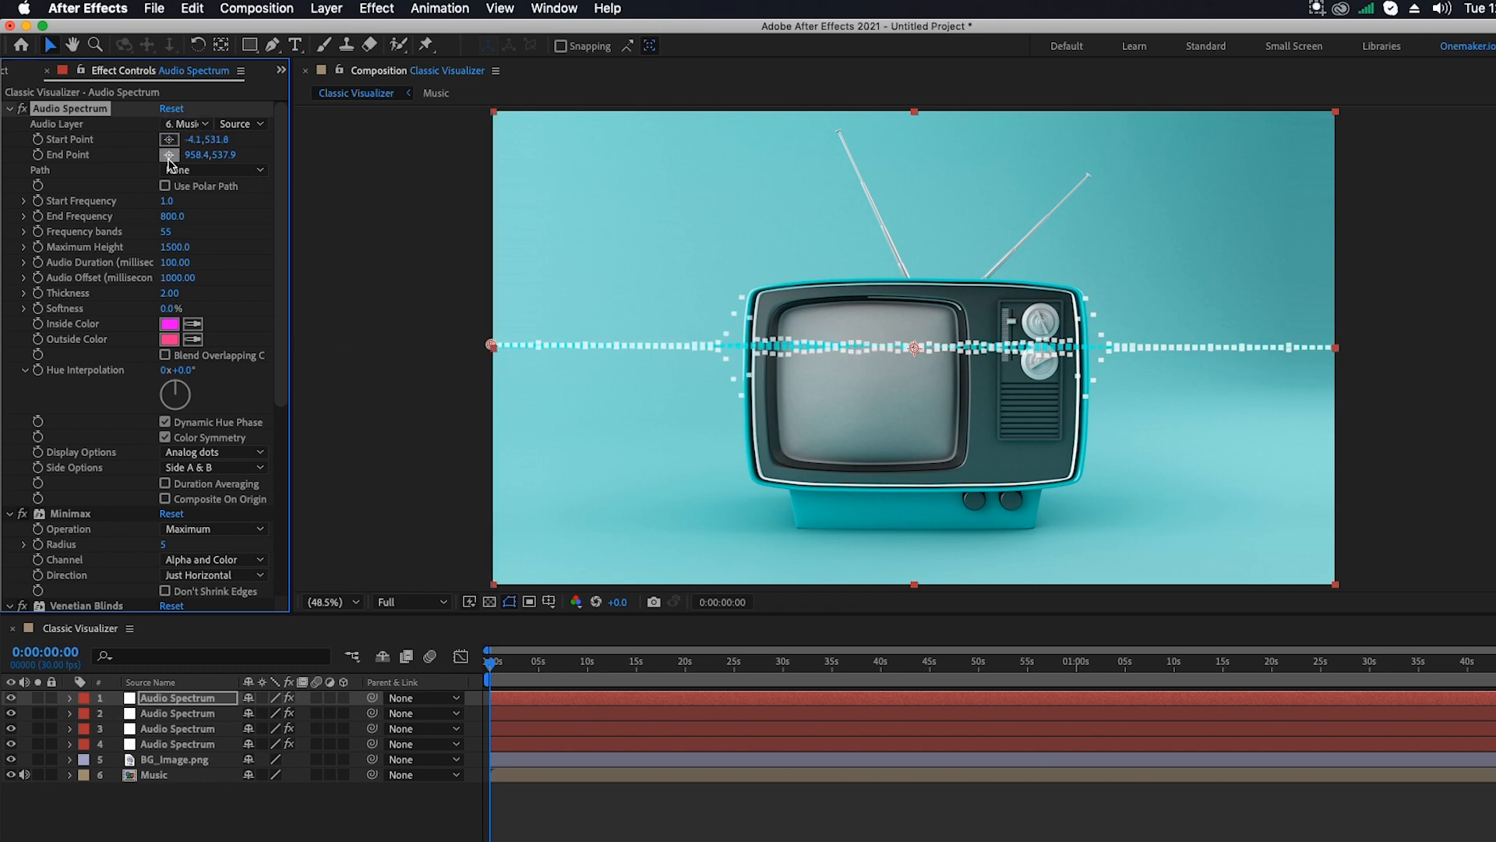
click(169, 155)
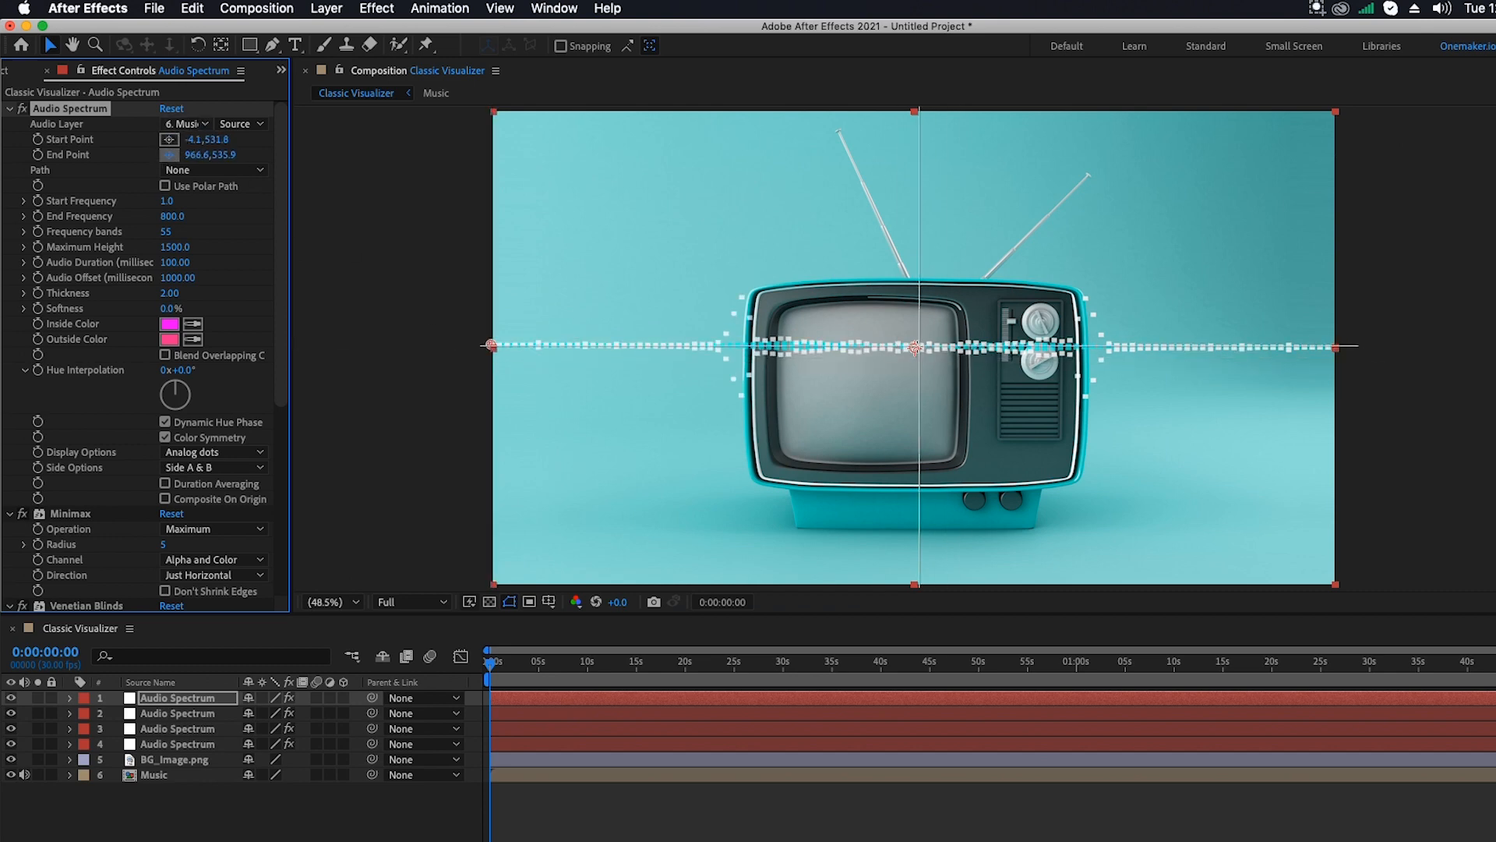
click(916, 347)
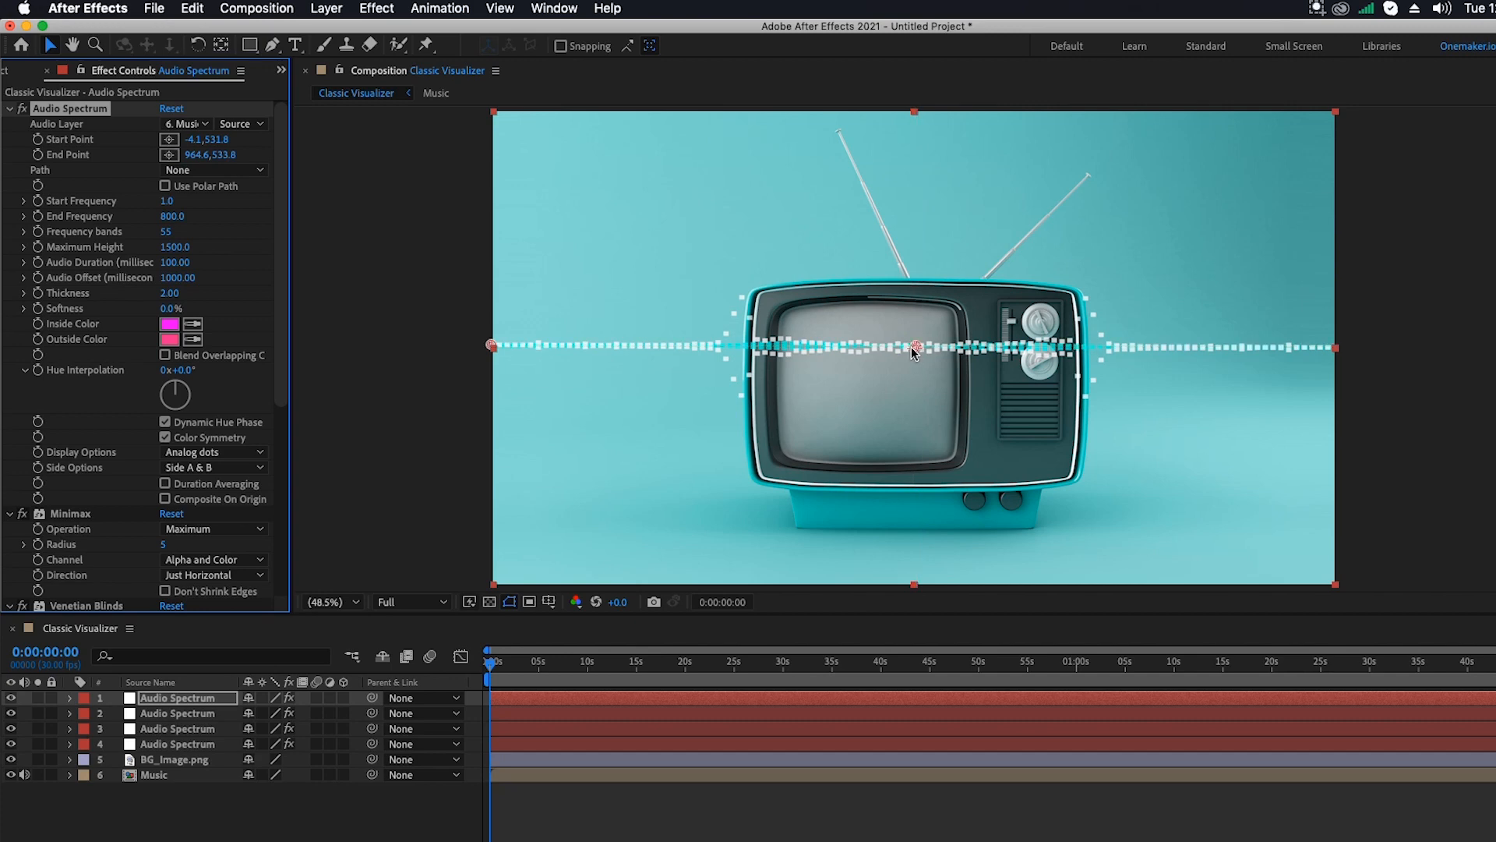
Add TV.png, Video.mov and Cloud.mov from the project above the spectrum layers, with Cloud.mov on top
click(6, 72)
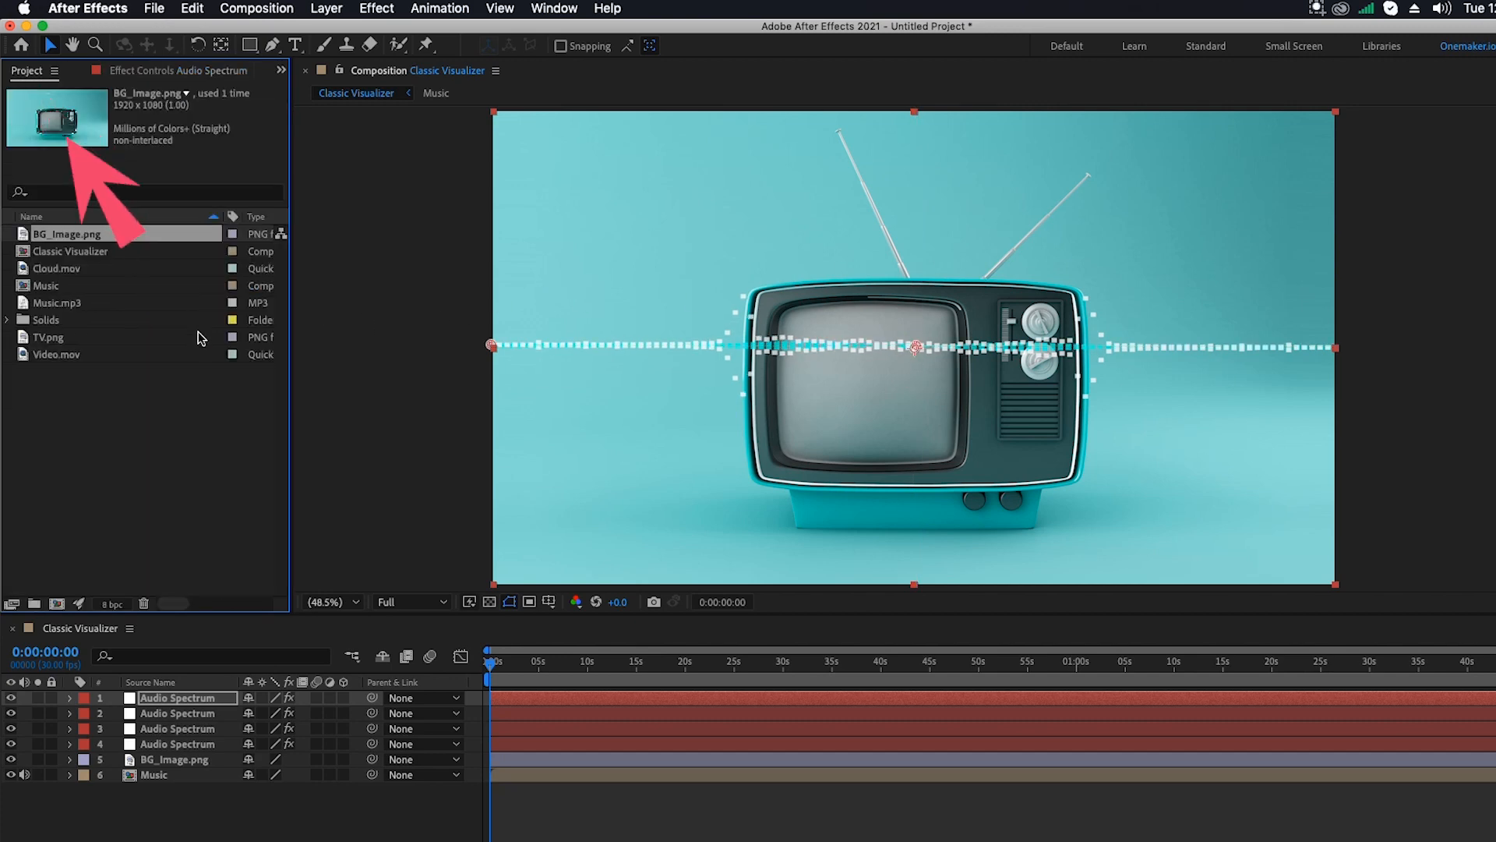
click(60, 339)
drag(60, 340, 179, 694)
drag(53, 358, 153, 694)
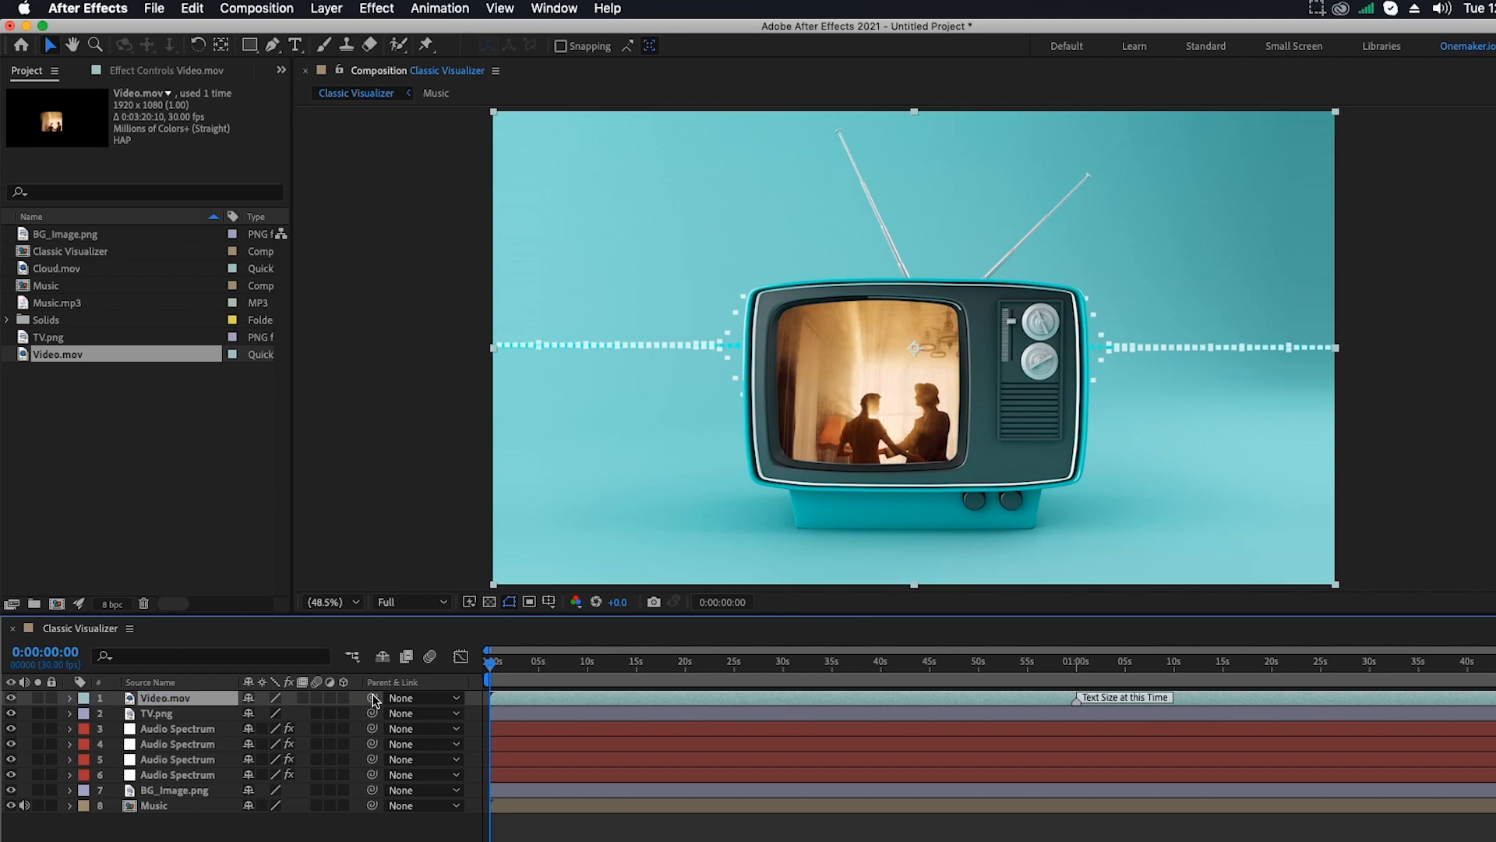
drag(71, 269, 173, 697)
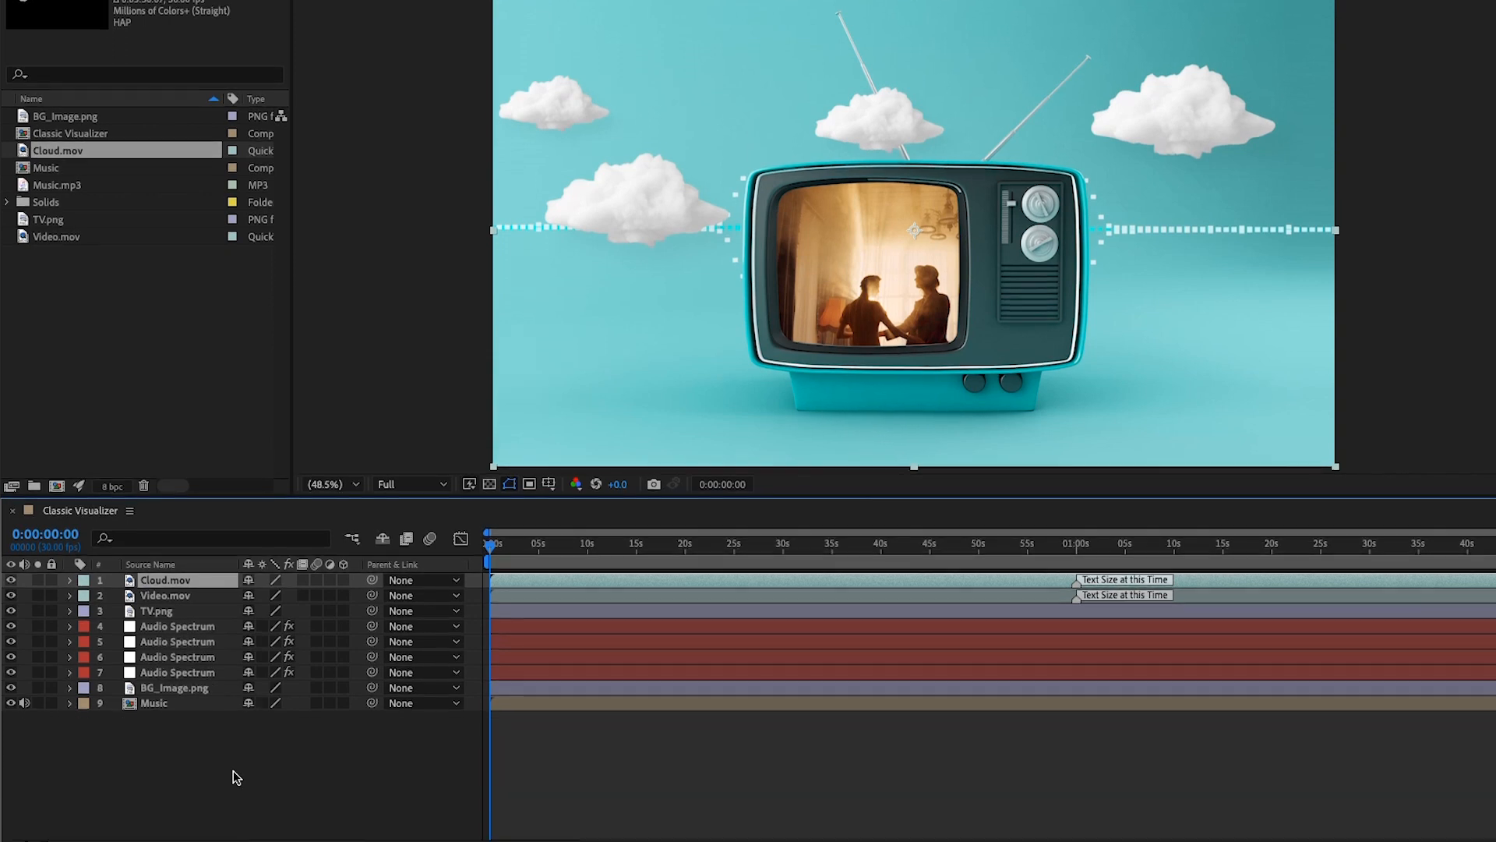
Create a new text layer in the Classic Visualizer composition reading 00:00
right_click(236, 777)
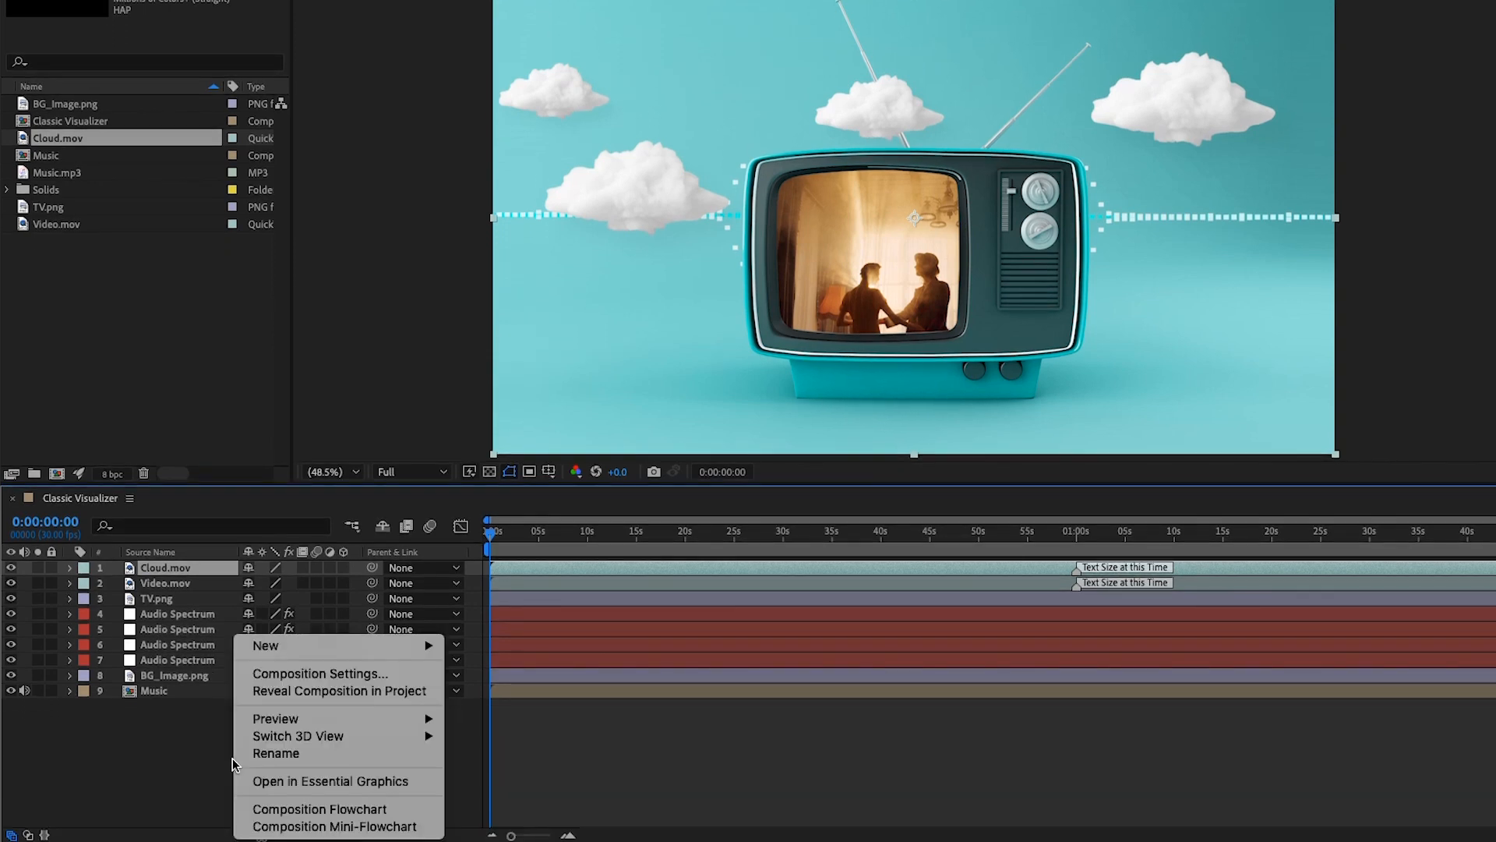
mouse_move(328, 662)
click(493, 675)
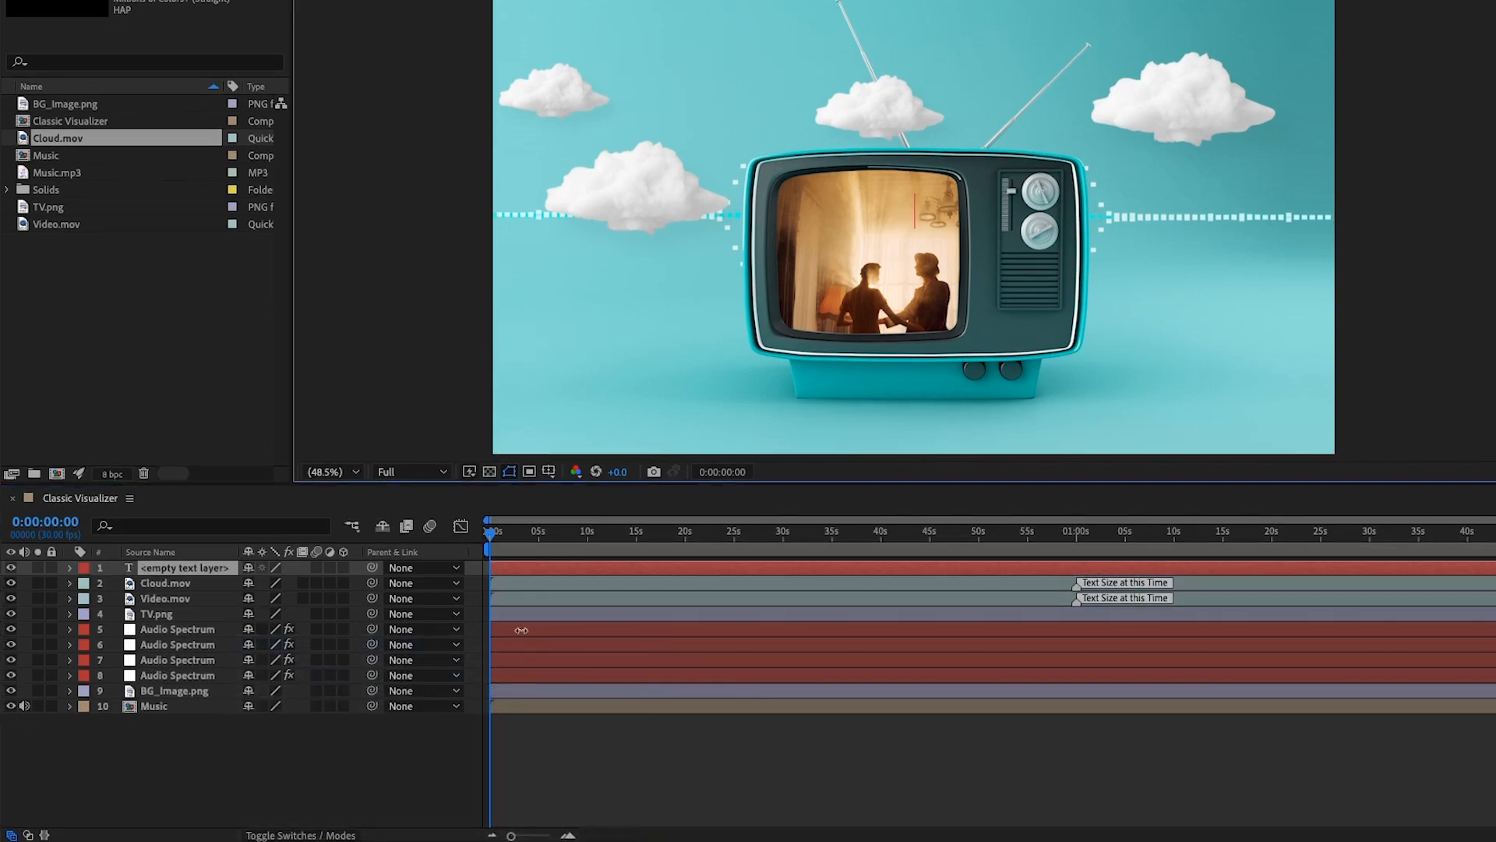
text(00)
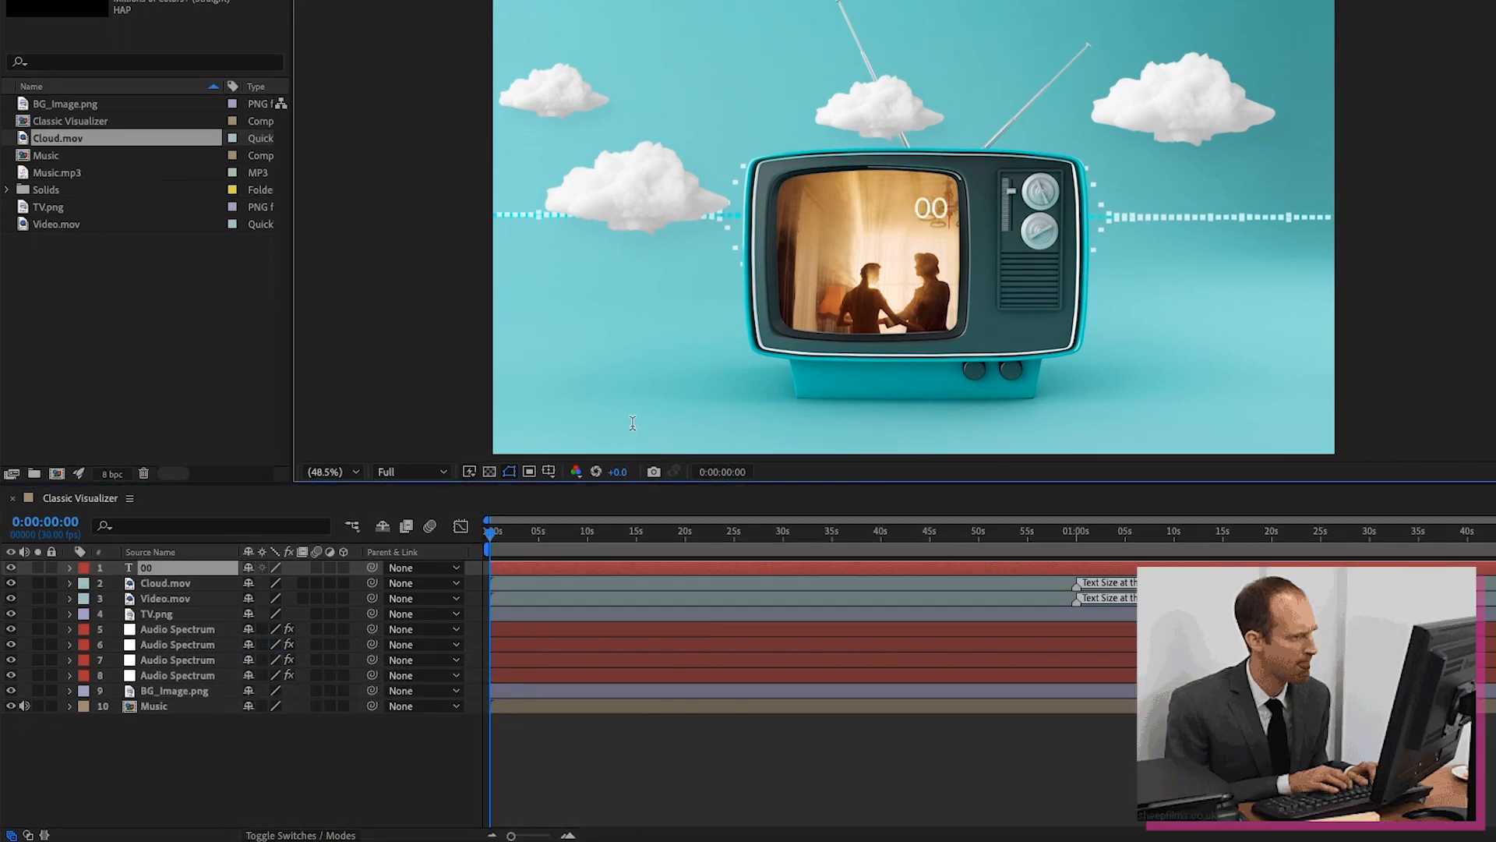
text(:00)
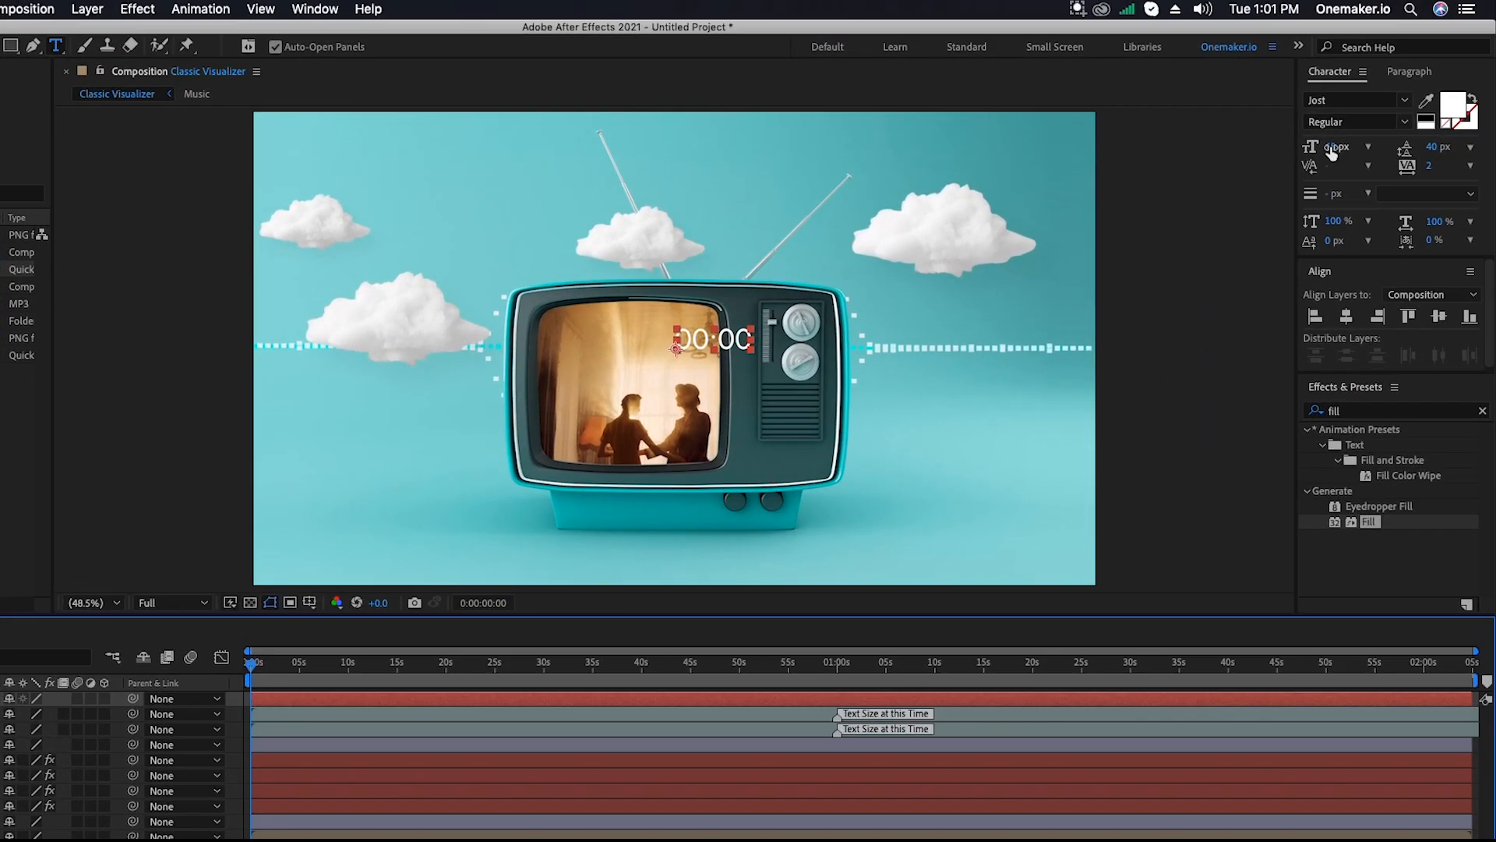
Set the 00:00 text's font size to 55 px and switch to the Selection tool with its layer selected
click(1332, 148)
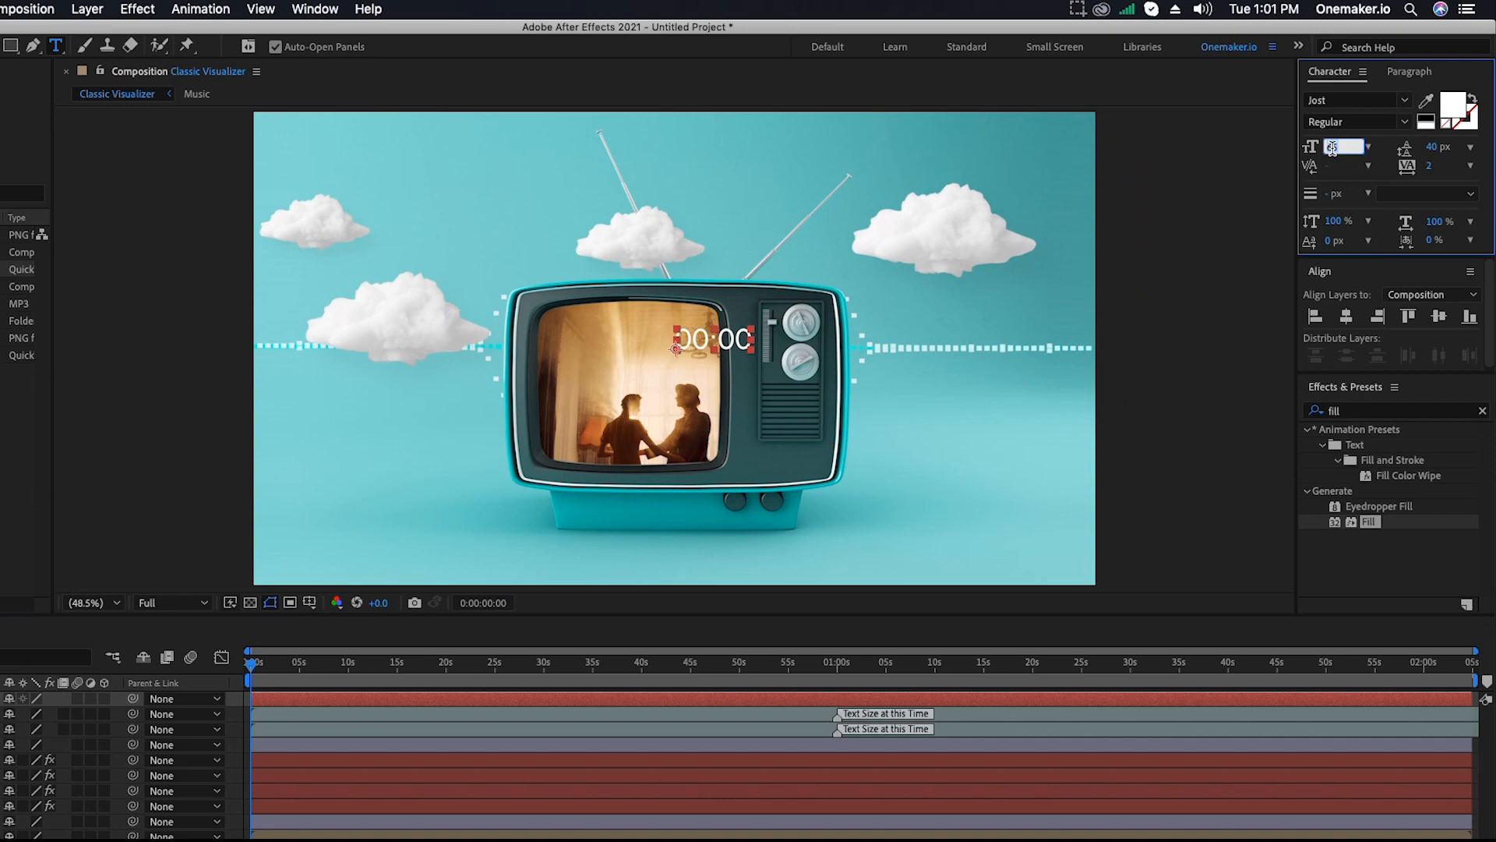
text(55)
key(Return)
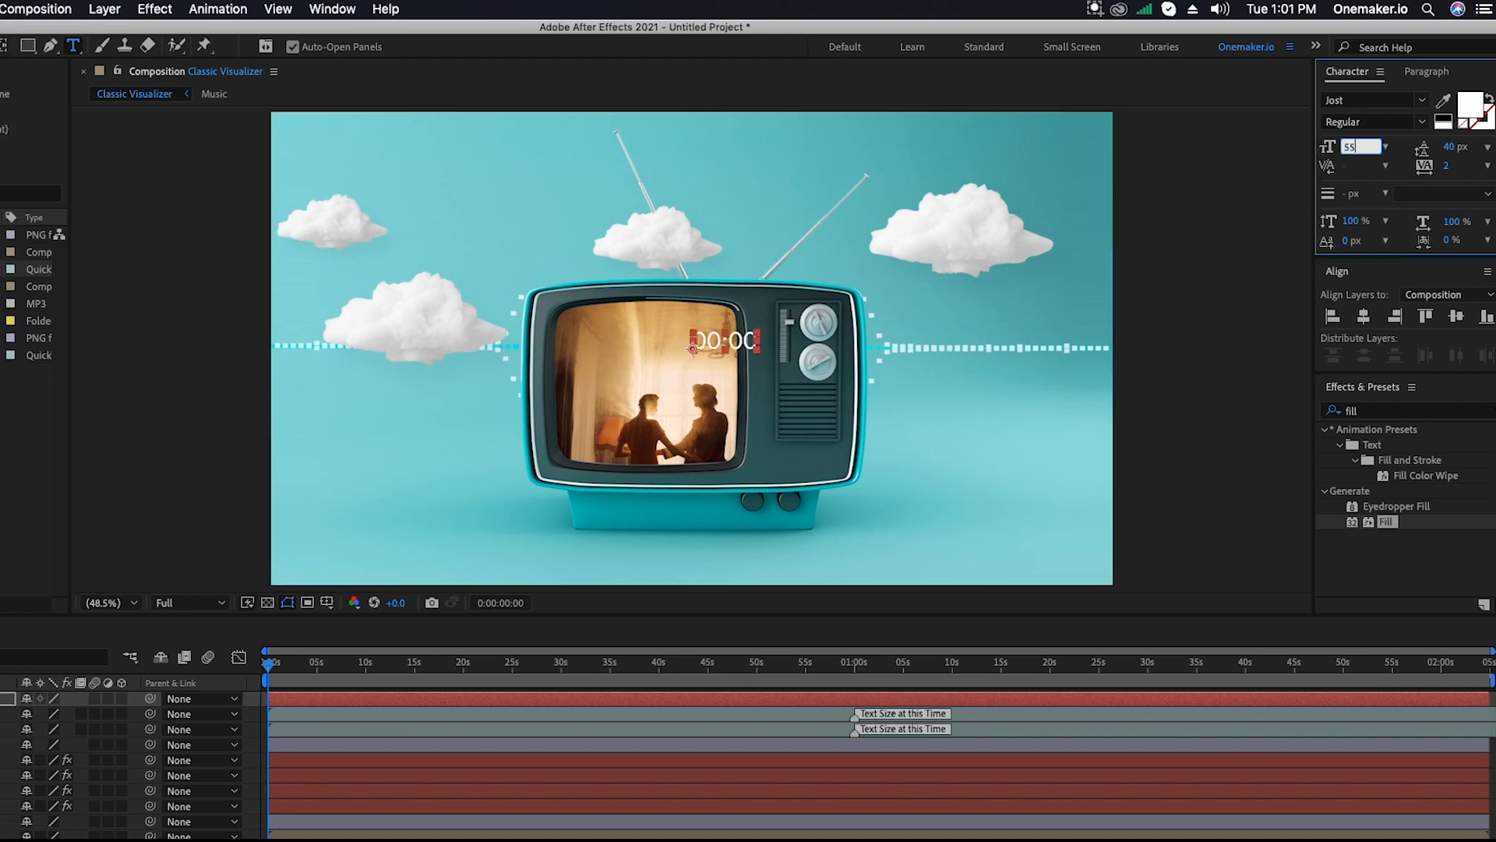
click(48, 699)
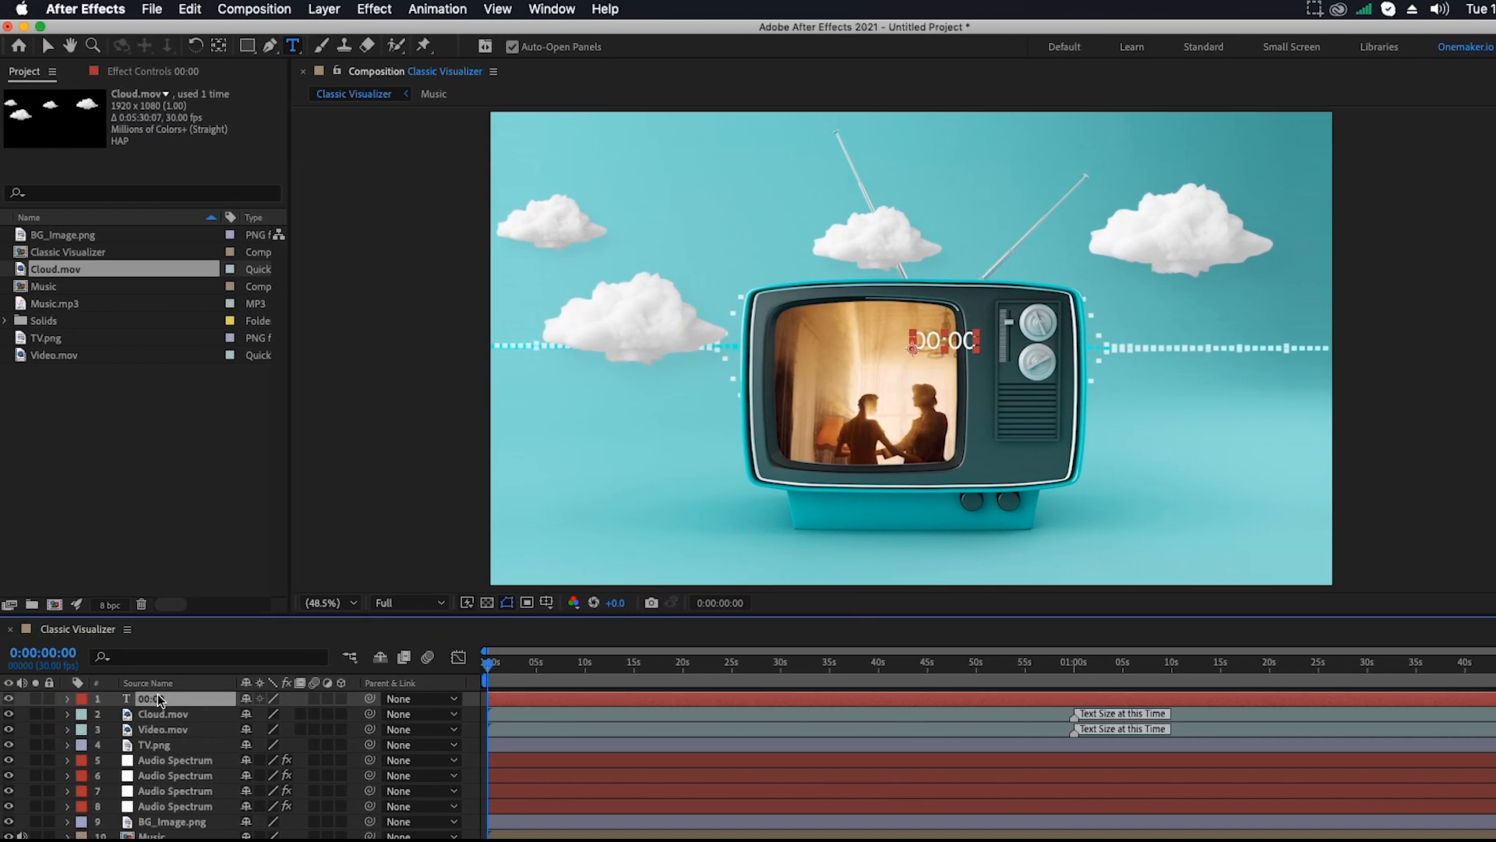
click(48, 46)
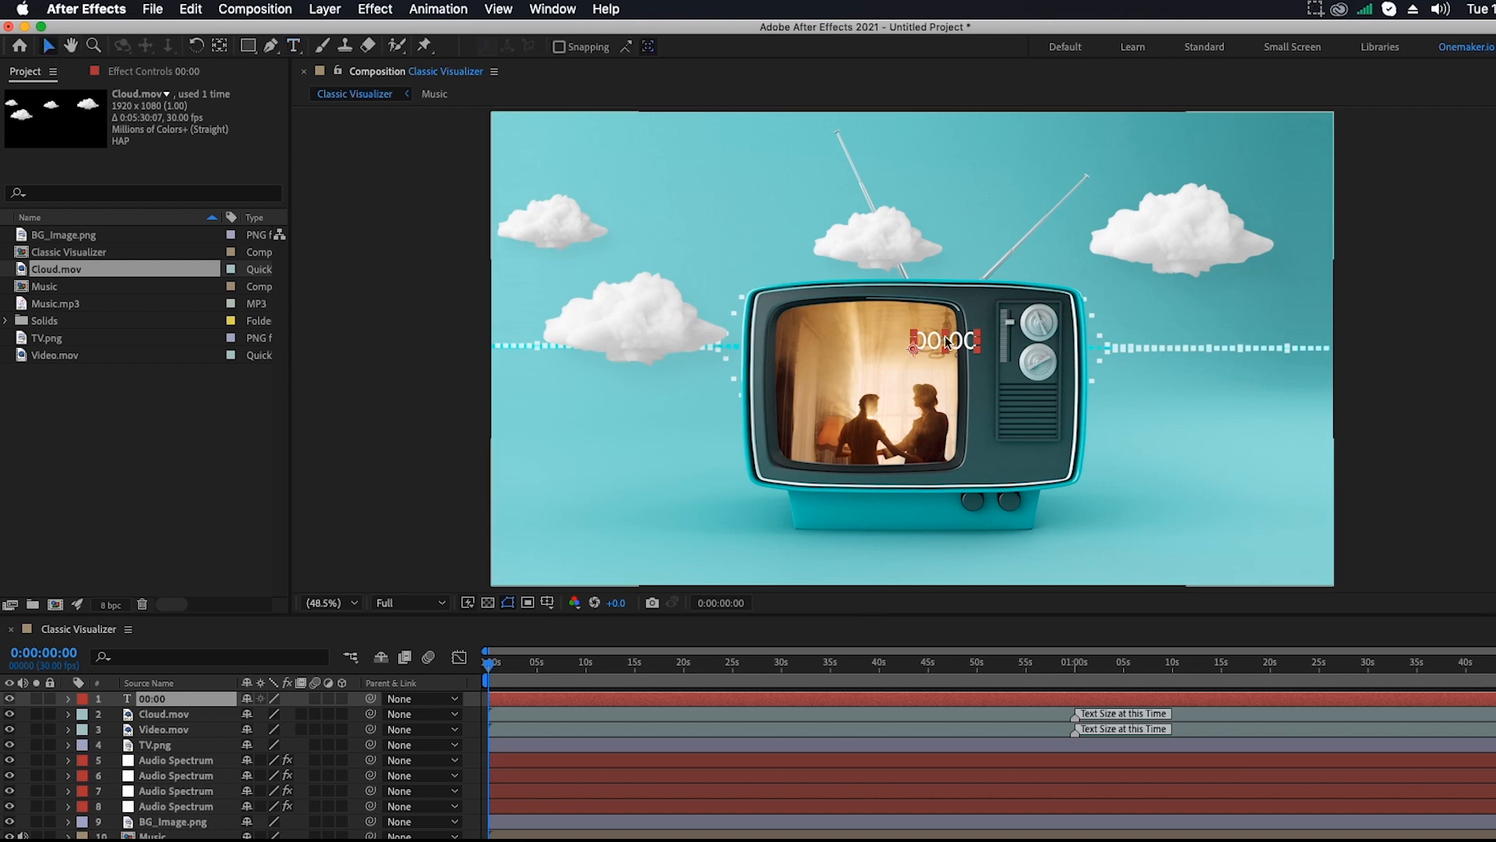
Move the 00:00 text to the frame's lower-left area, beside the TV's base, and enable an expression on its Source Text property
drag(911, 349, 626, 525)
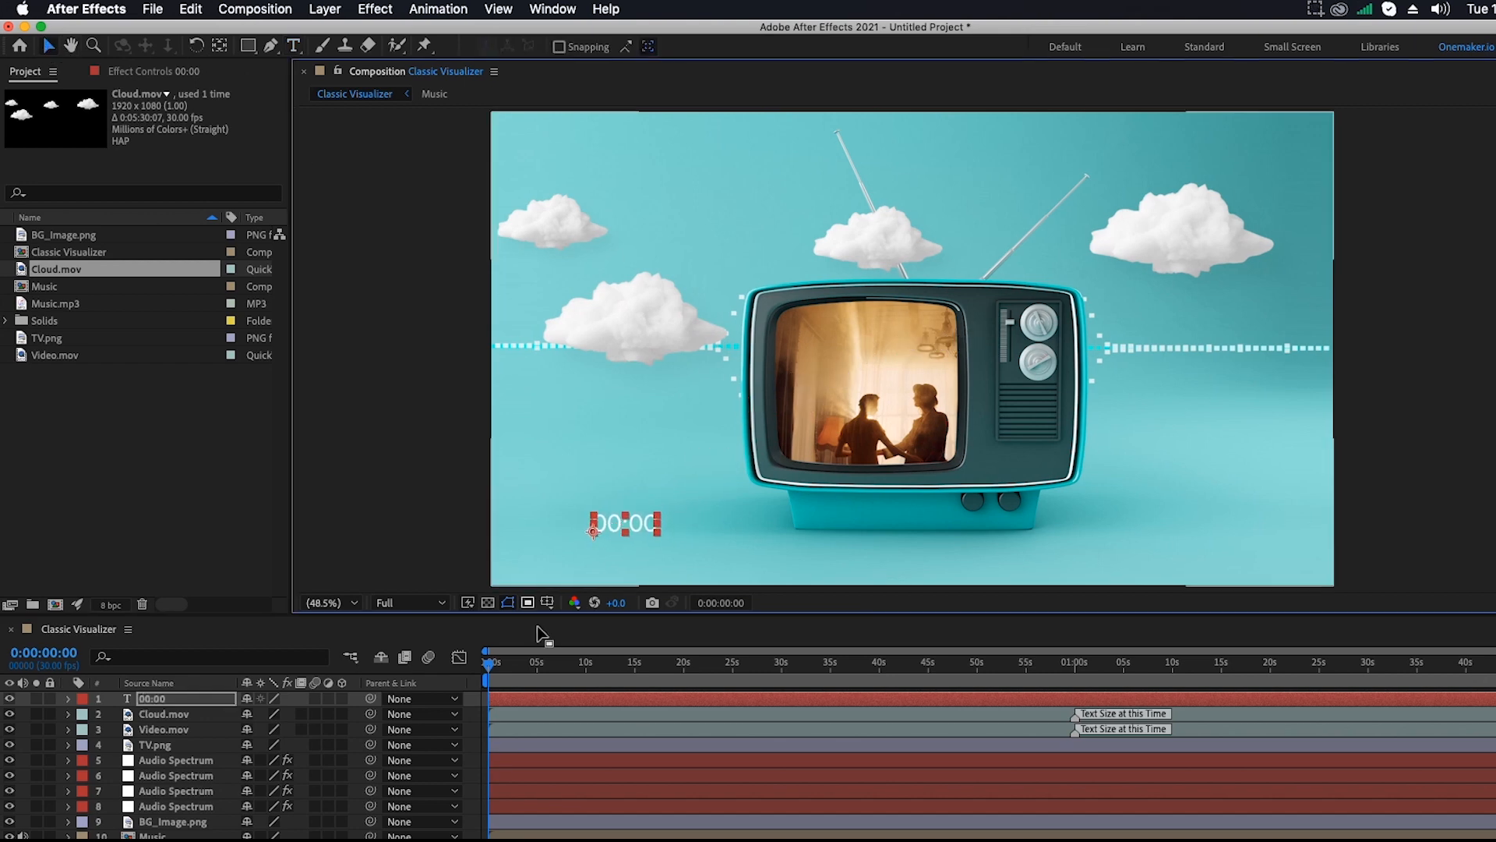
click(67, 699)
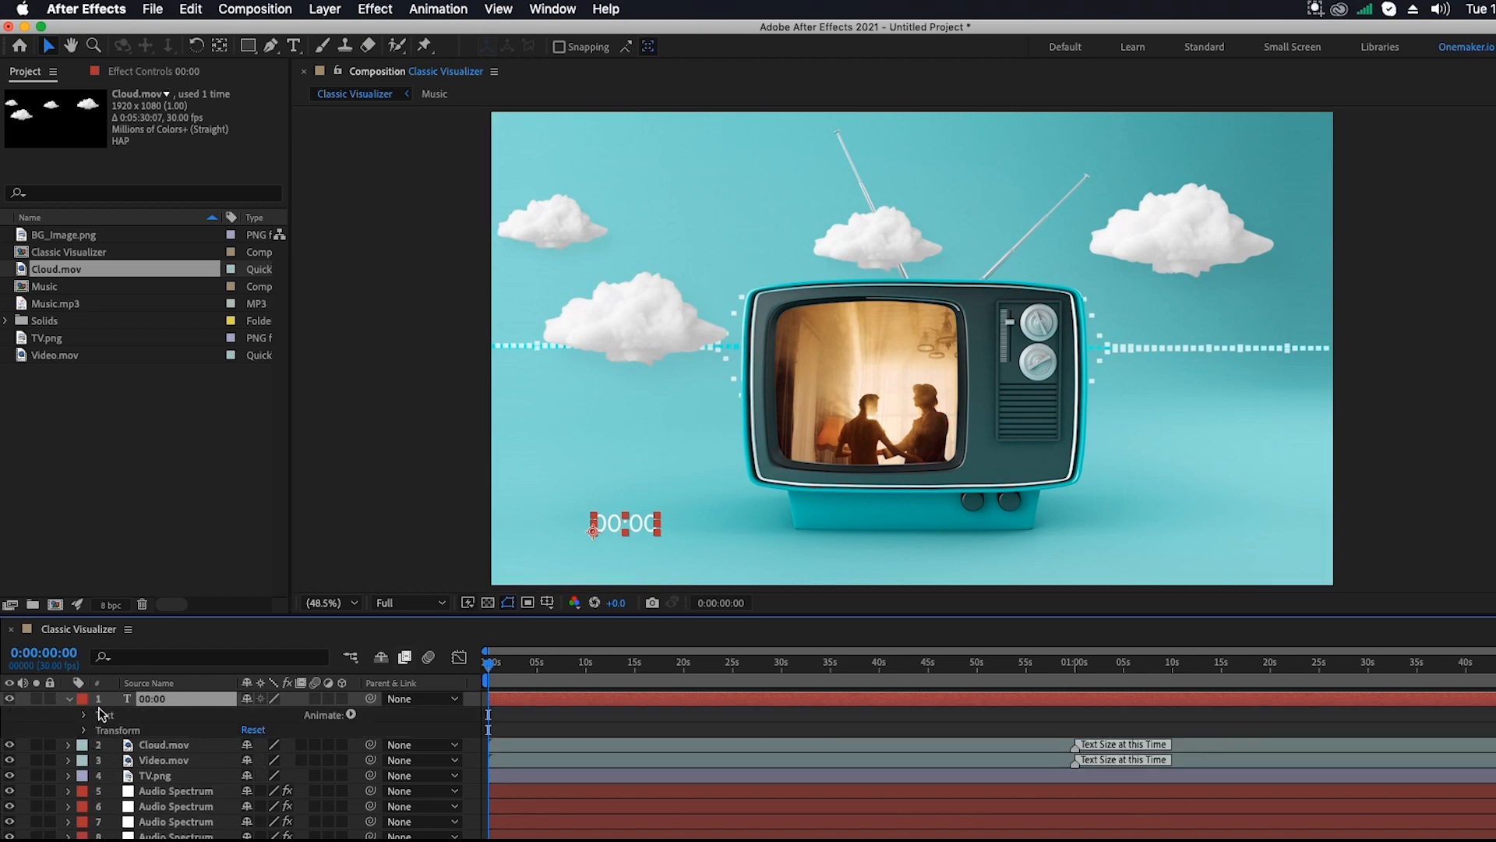
click(86, 715)
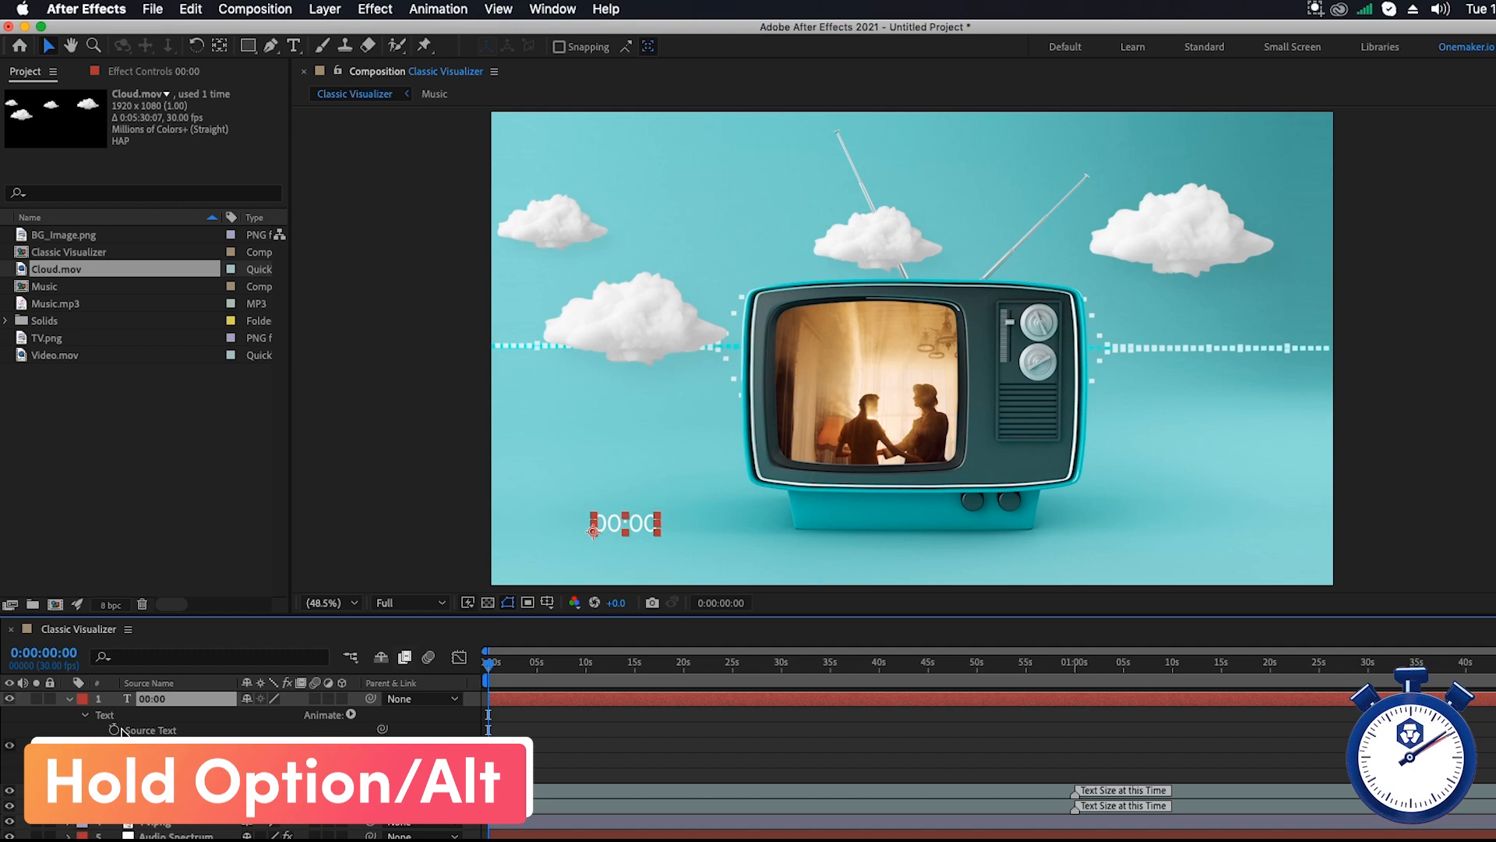
alt+click(115, 730)
Copy the Time Script code from the Script Expression document and paste it as the 00:00 layer's Source Text expression, replacing text.sourceText
drag(904, 260, 987, 374)
key(super+c)
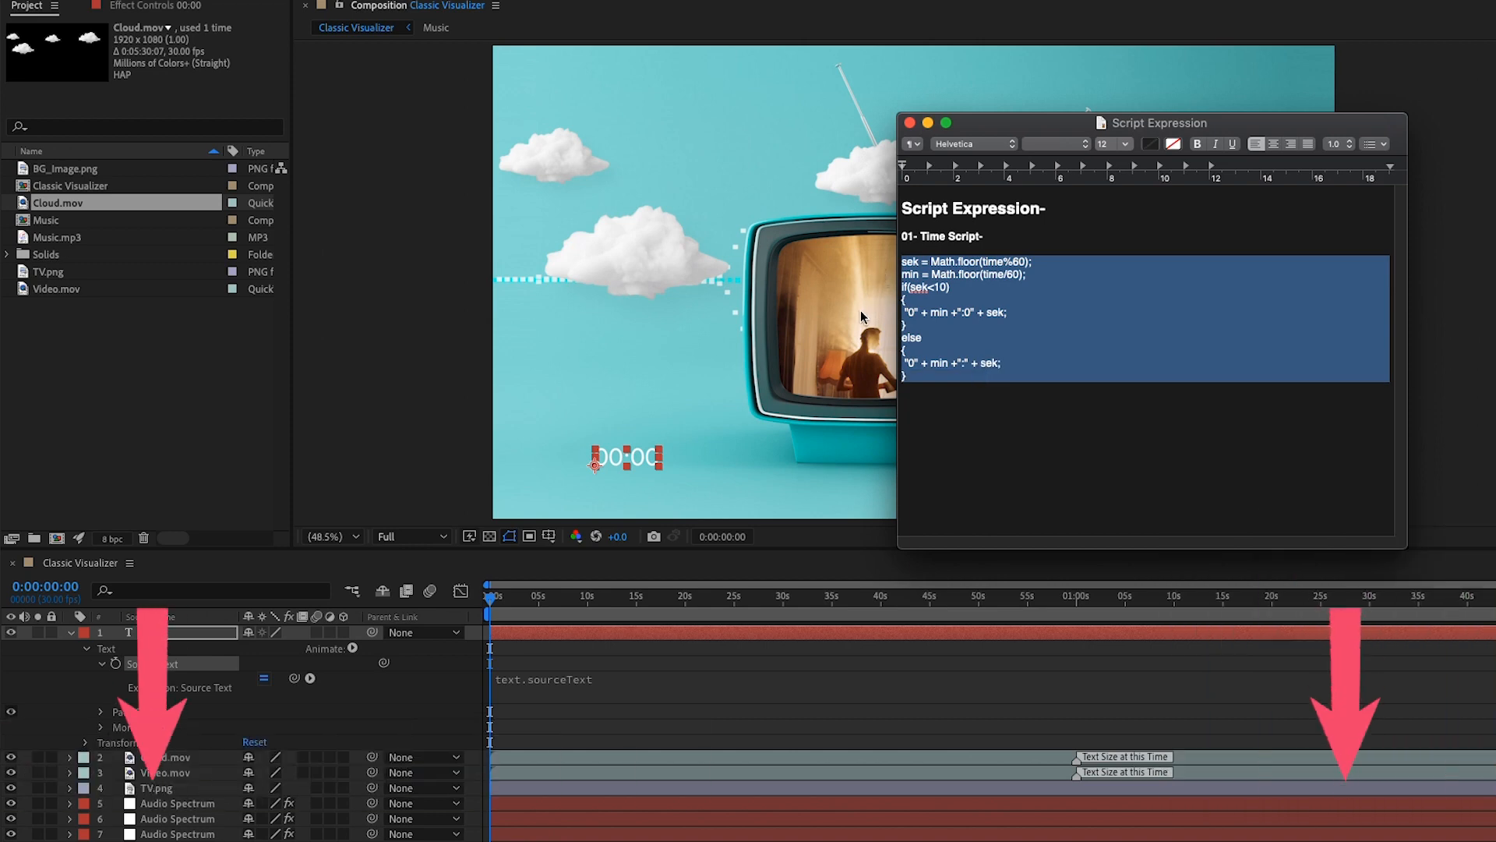
click(579, 693)
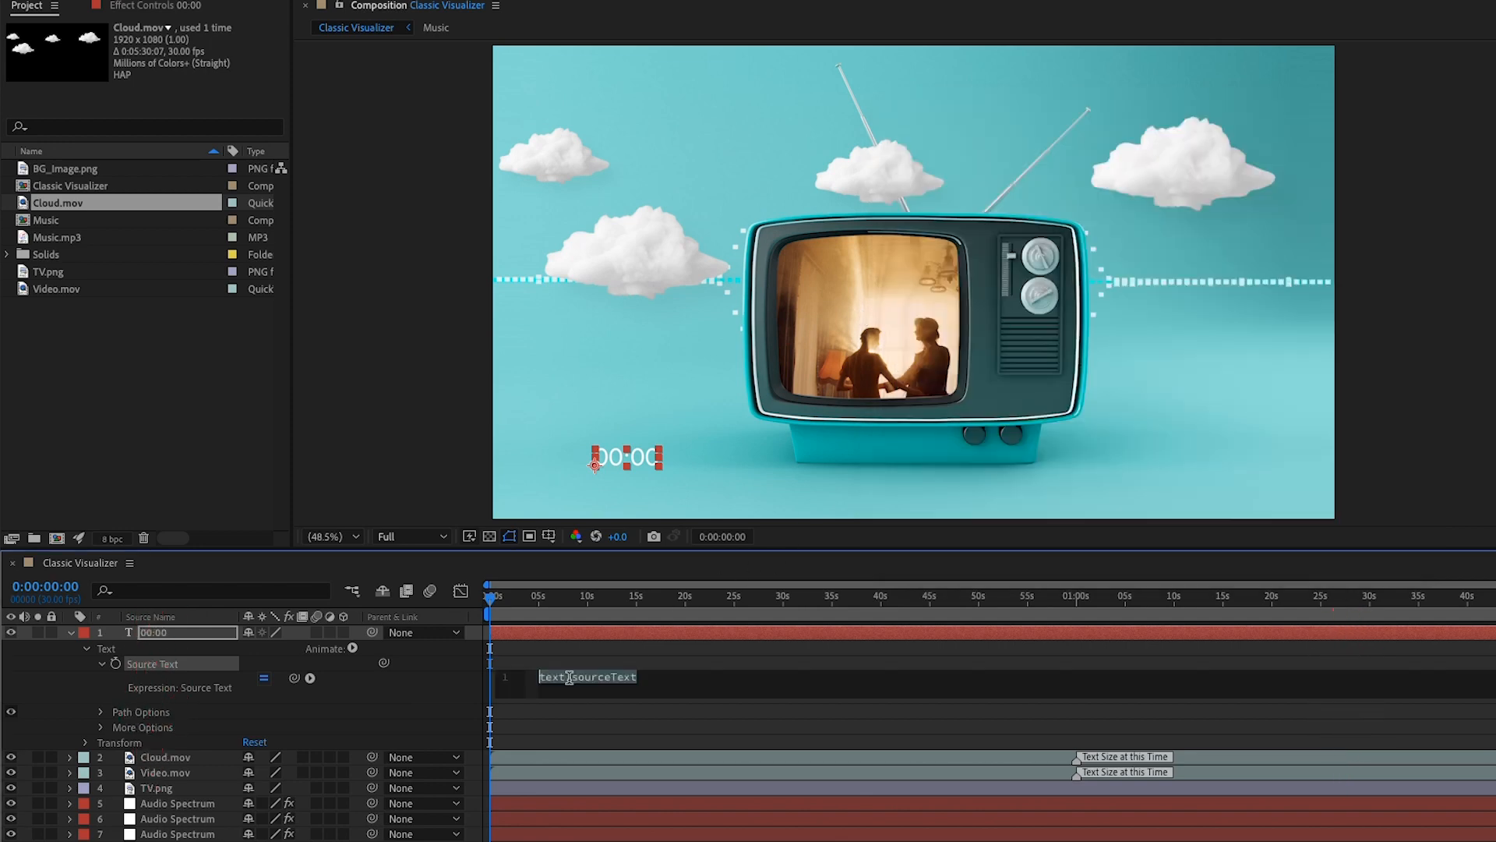
key(super+v)
click(430, 699)
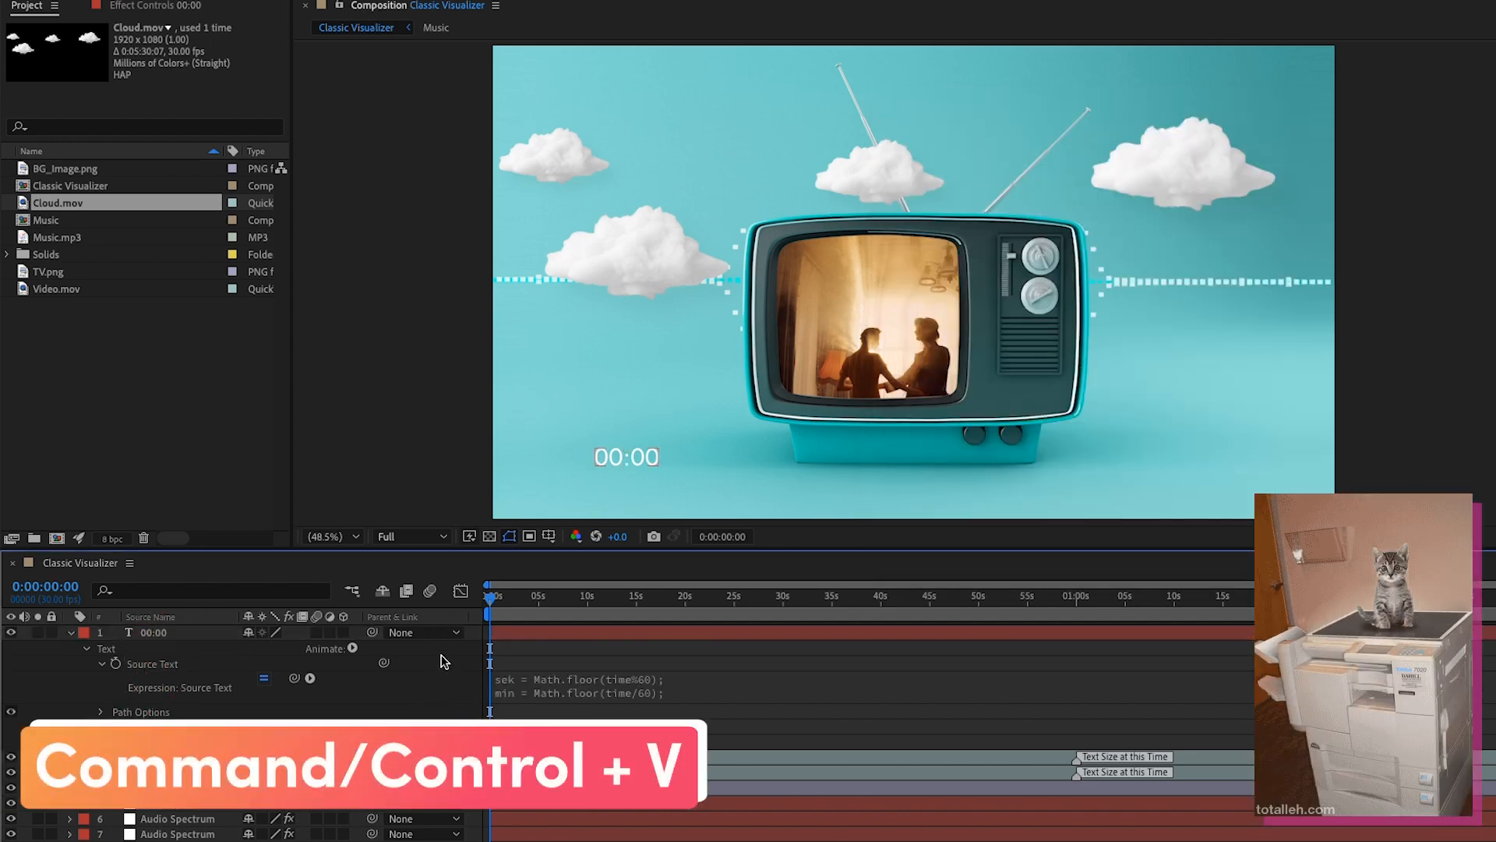
click(69, 634)
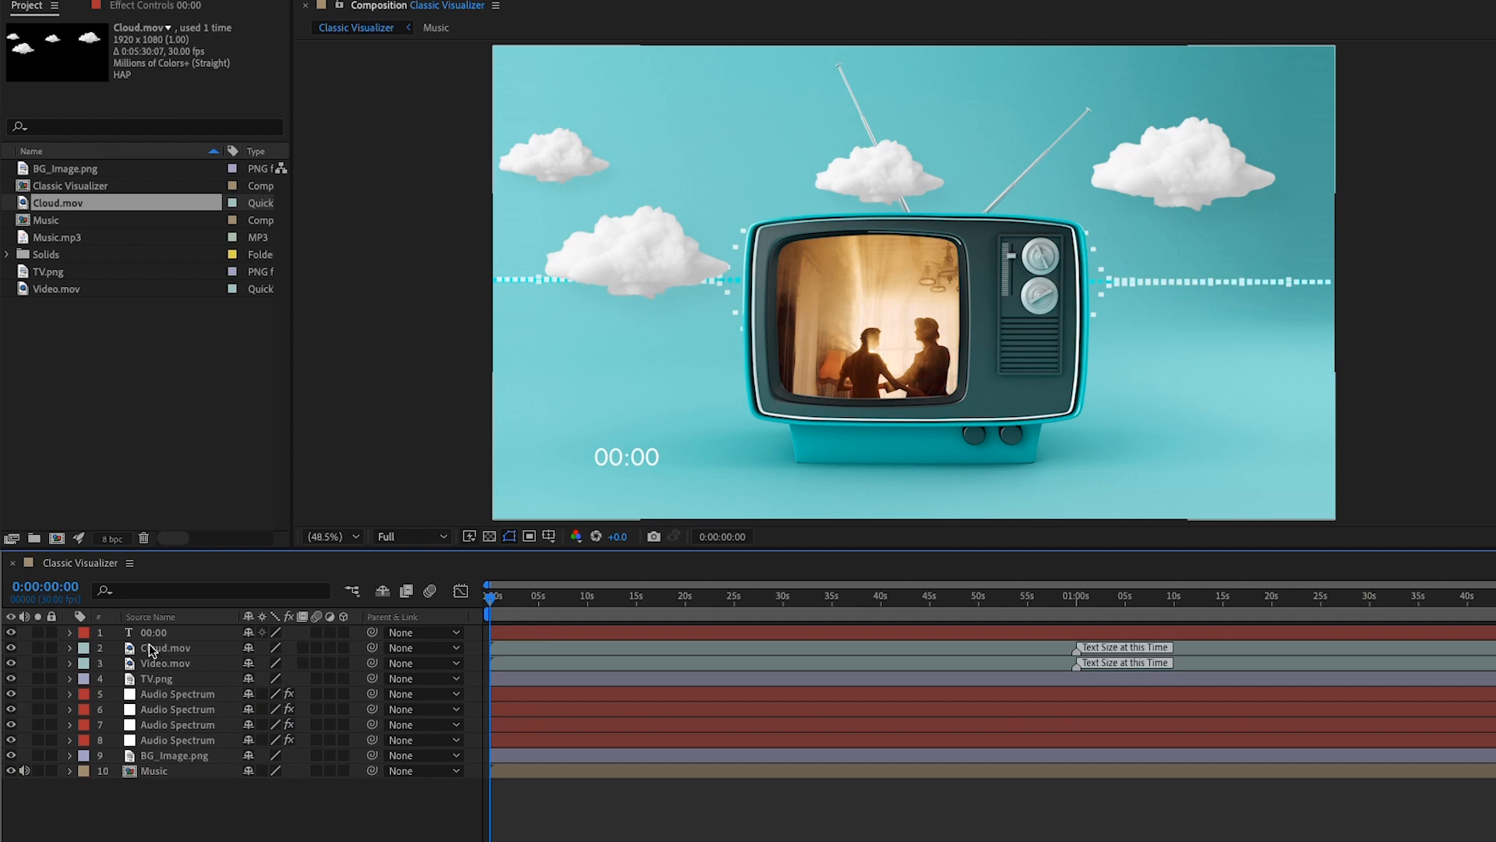
Duplicate the 00:00 text layer and apply CC Radial Fast Blur to the original 00:00 layer
click(159, 633)
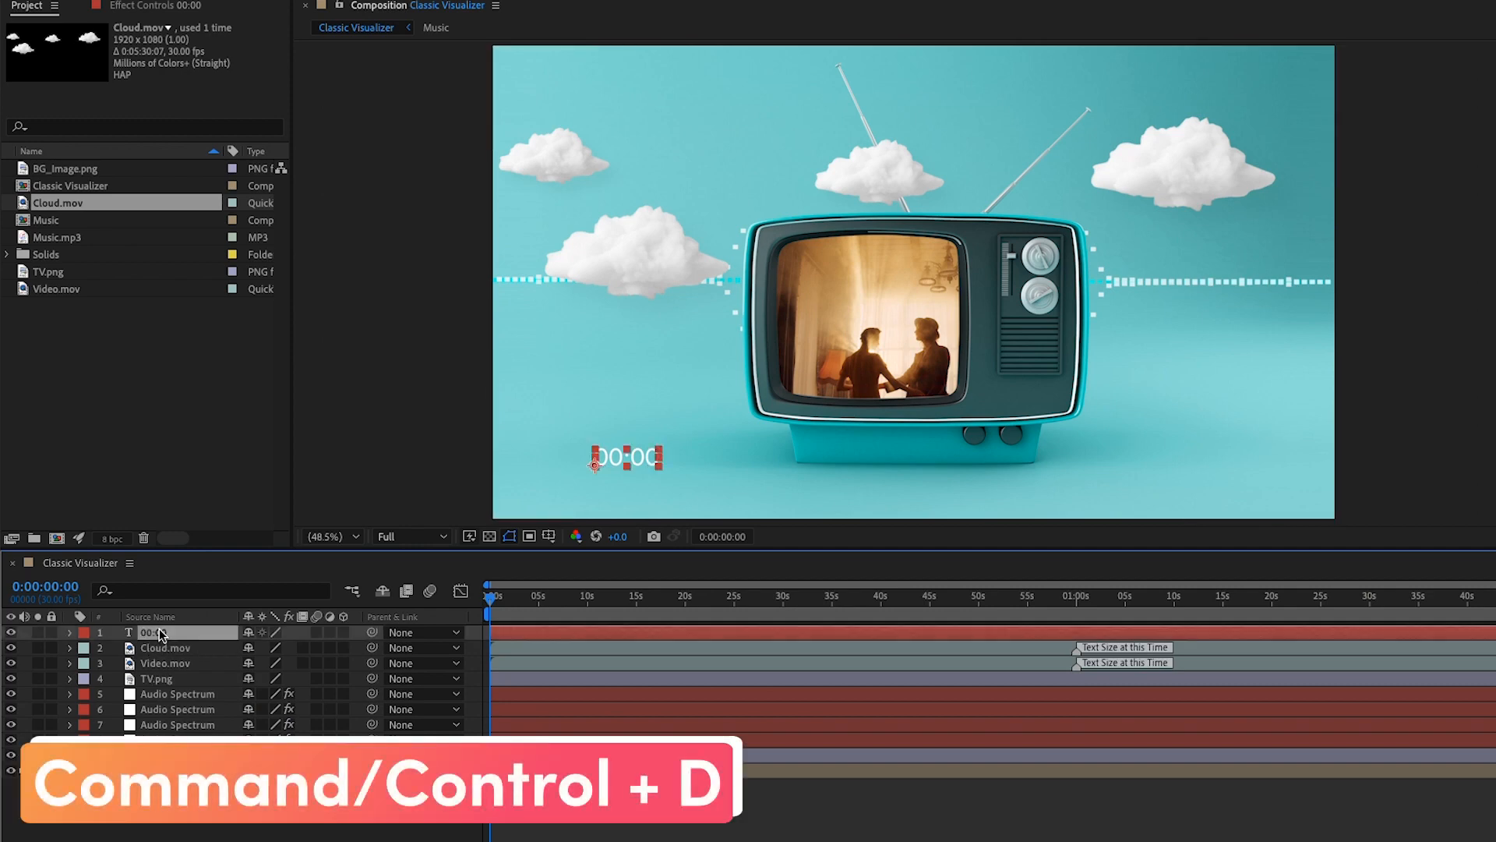
key(super+d)
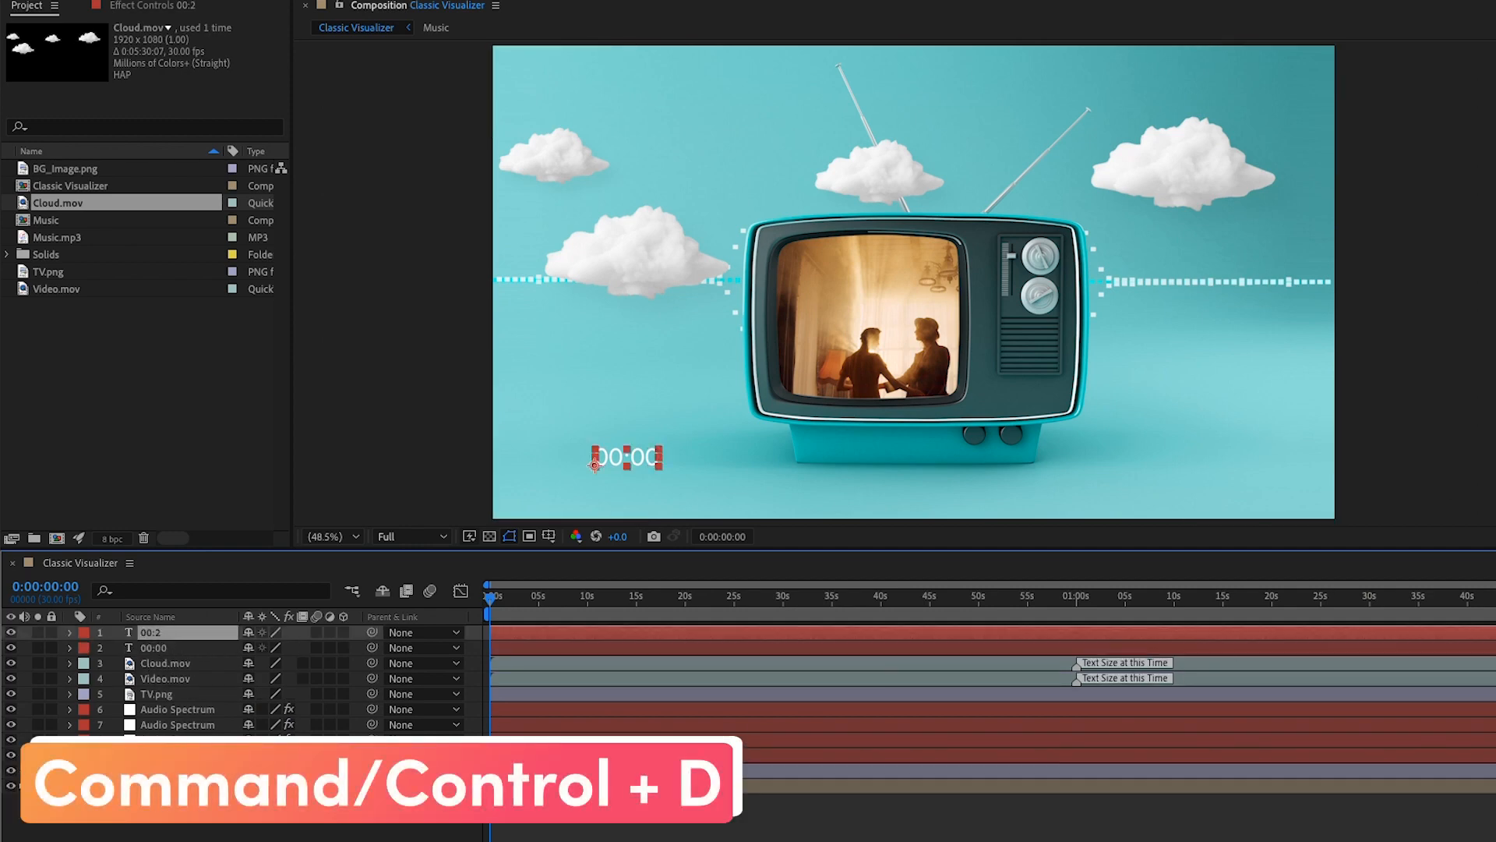
click(168, 648)
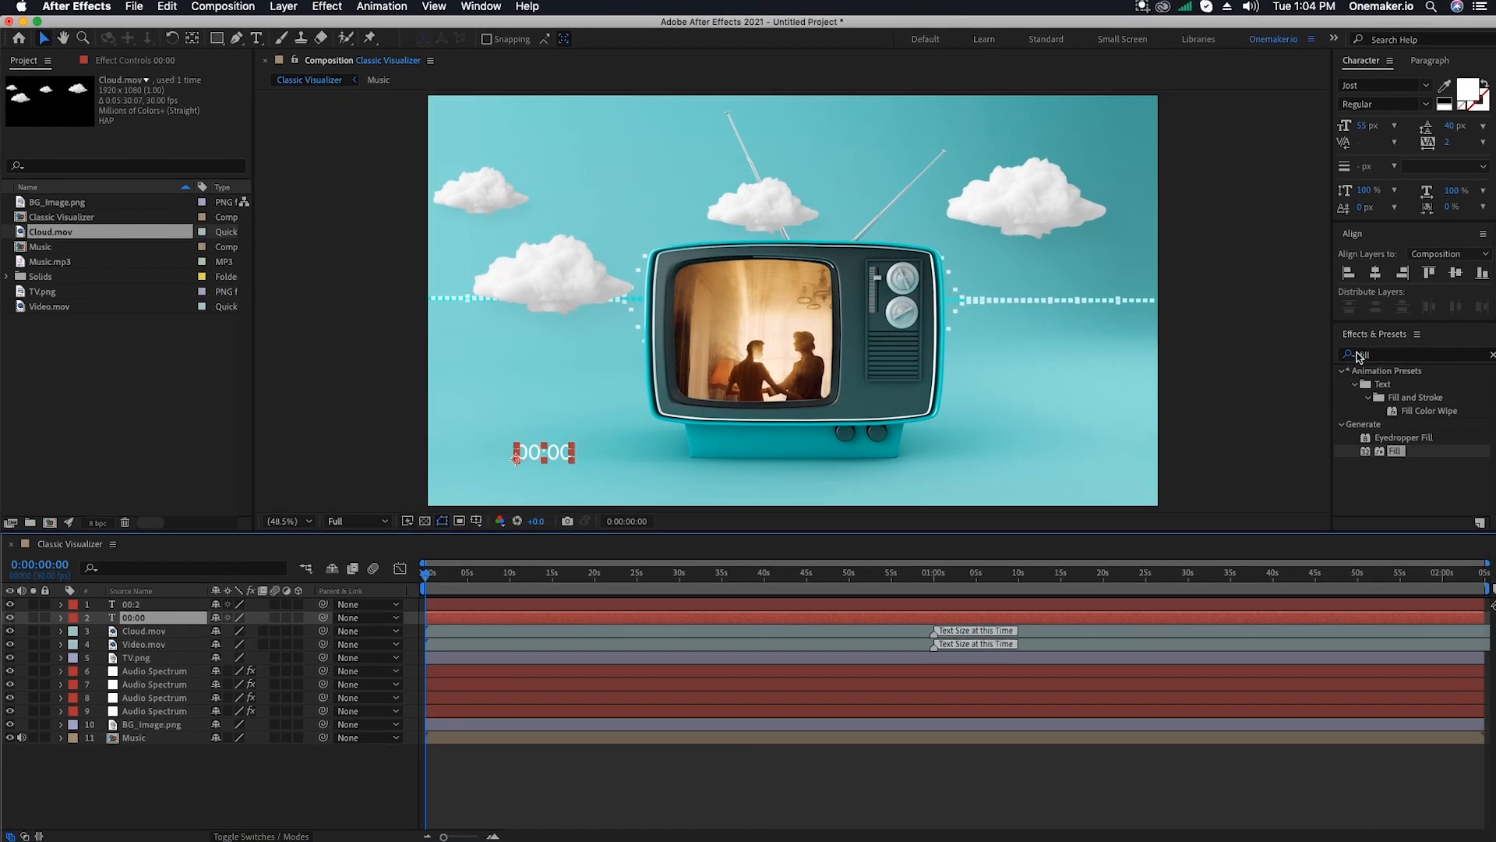
click(1492, 354)
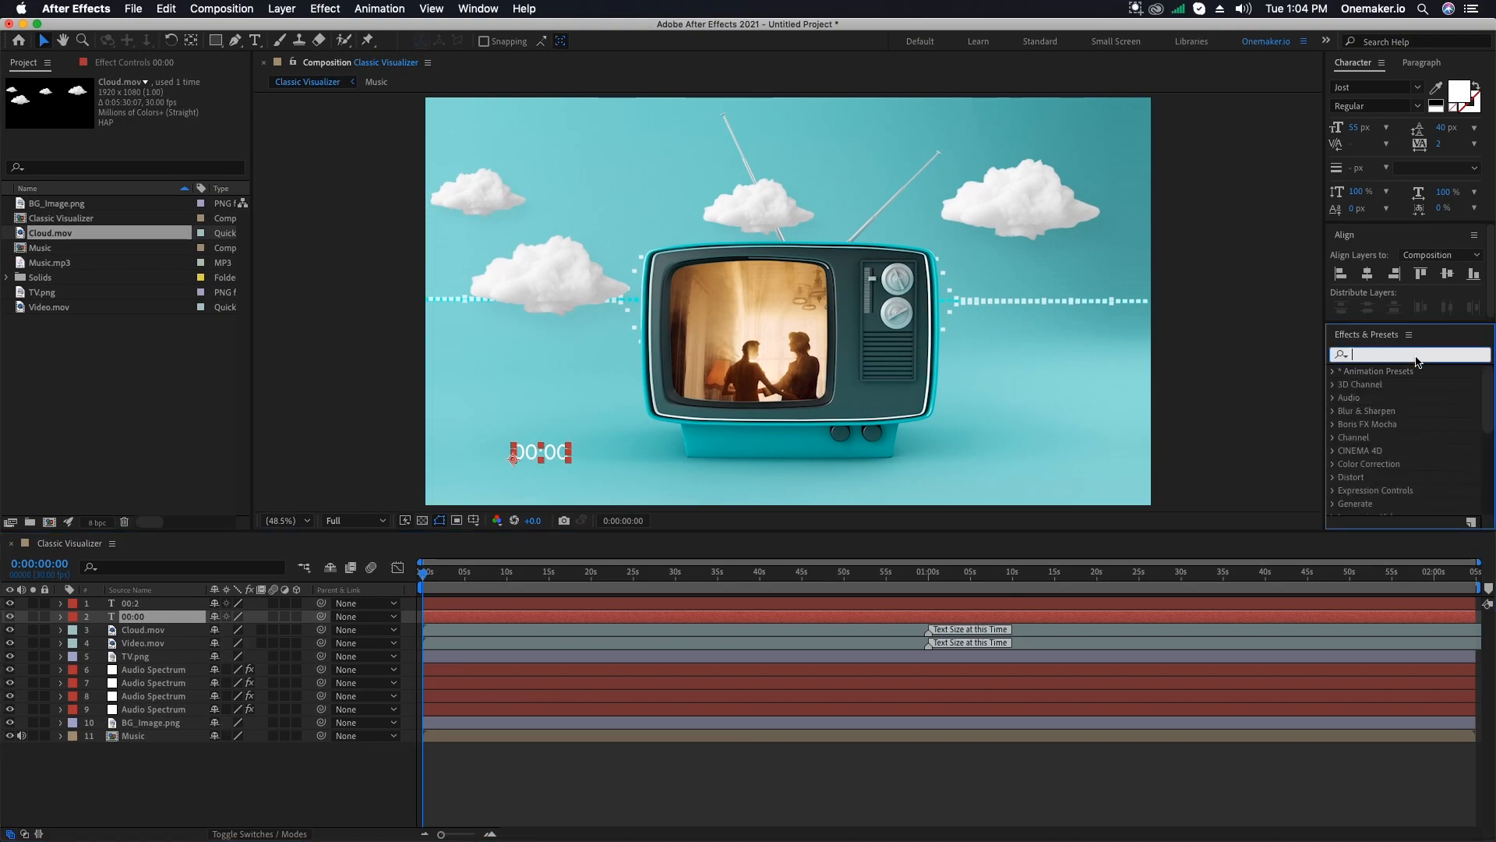
click(1417, 356)
text(fast)
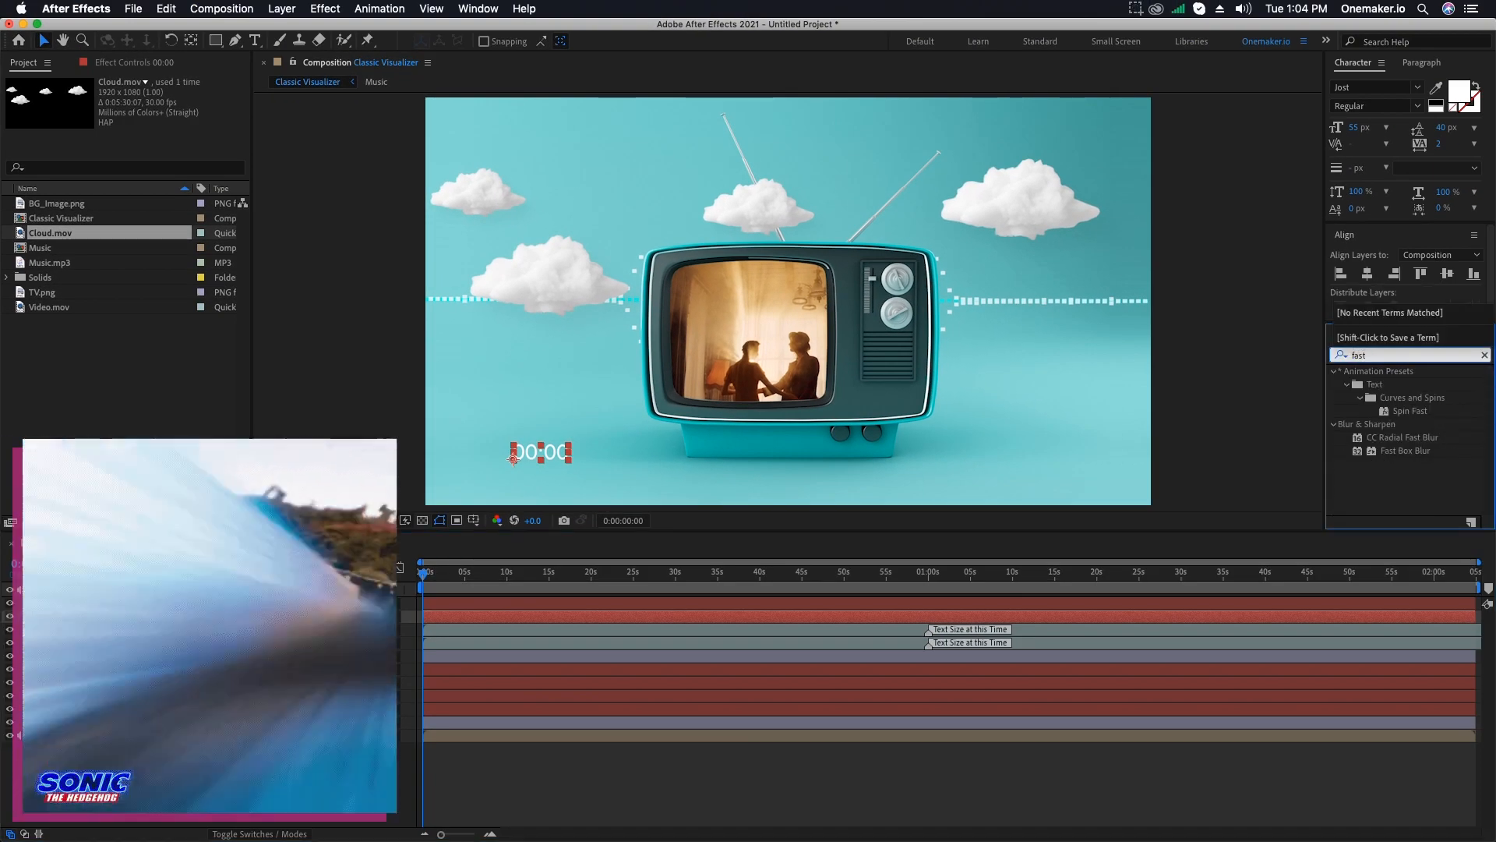
drag(1403, 437, 288, 618)
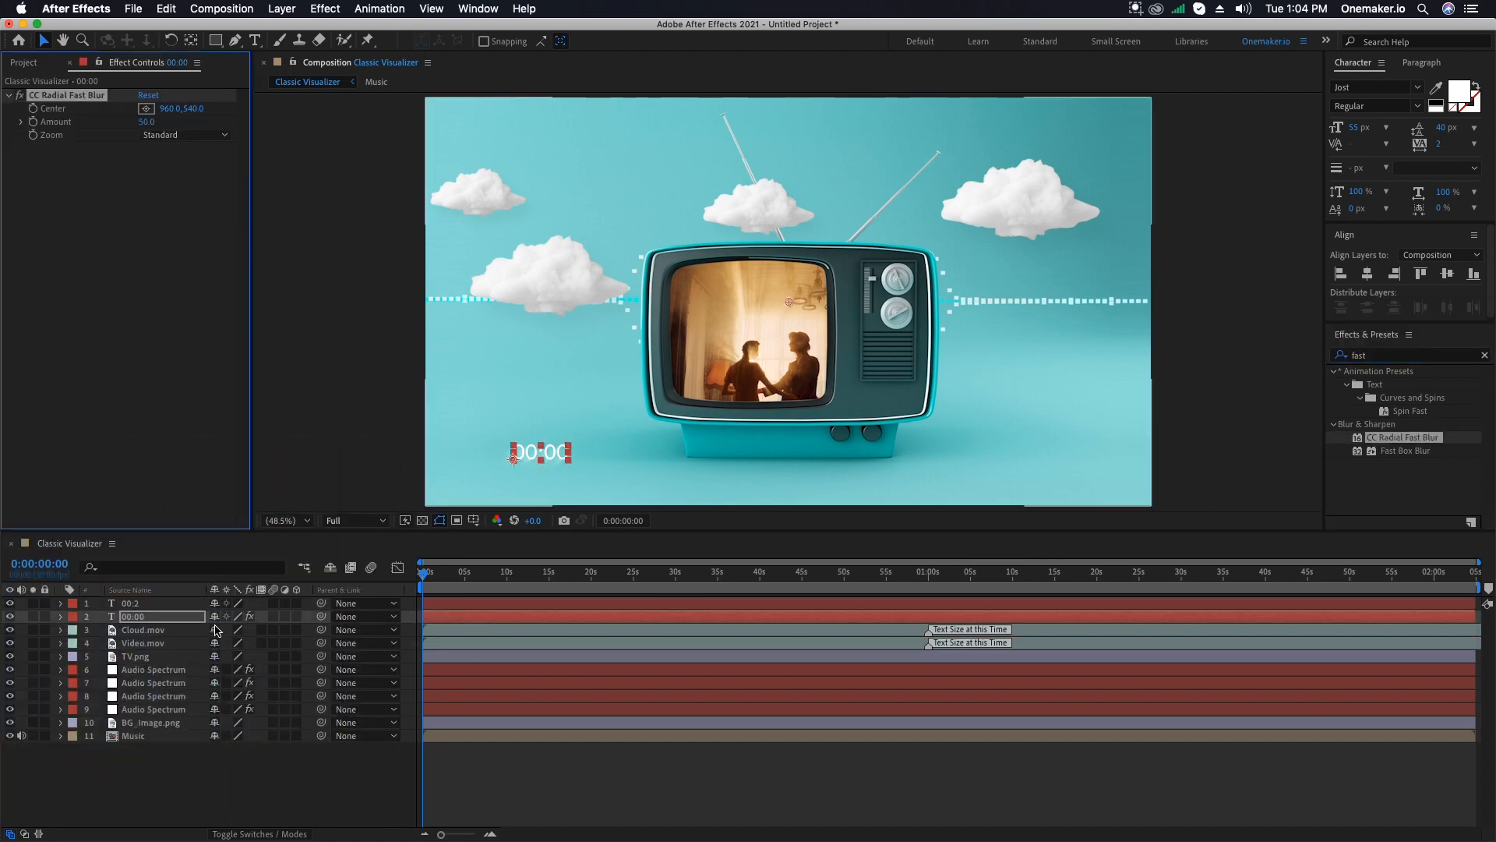
Place the radial blur's center outside the frame's right edge at about 2069, 946 and set its Amount to 69
click(147, 108)
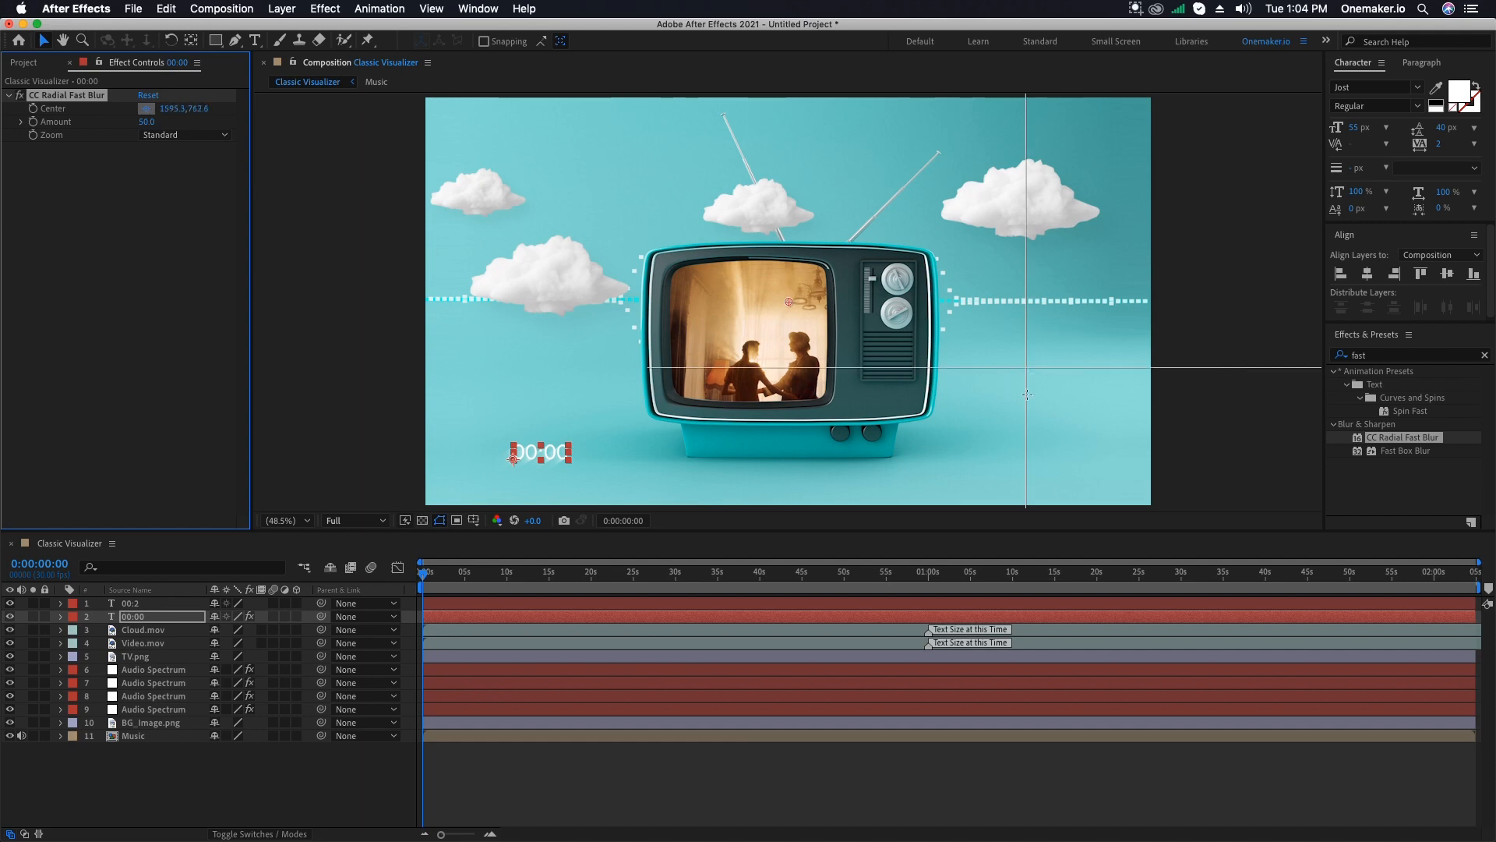
click(1208, 456)
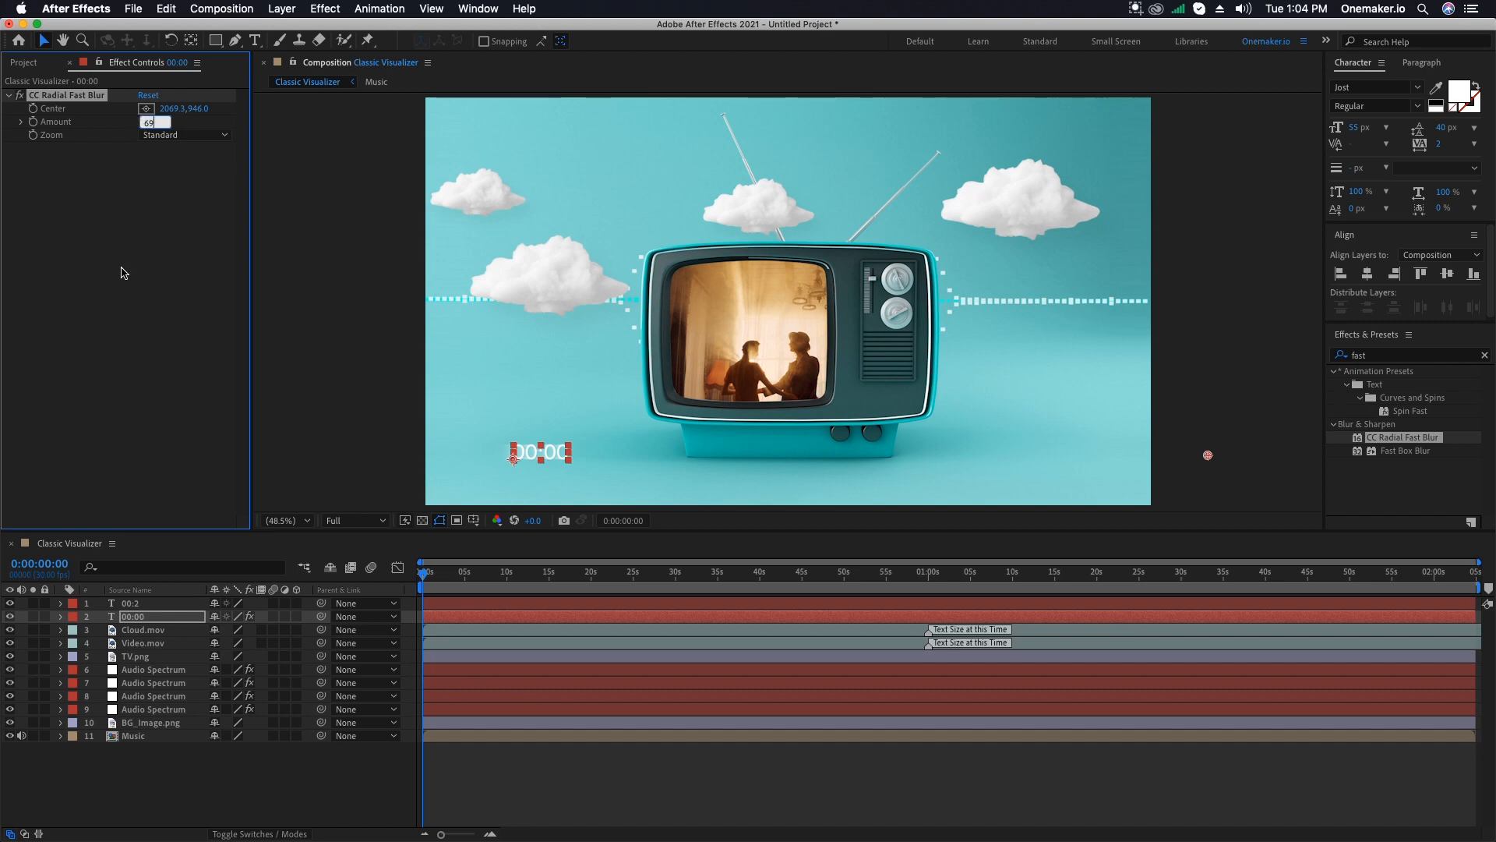
key(Return)
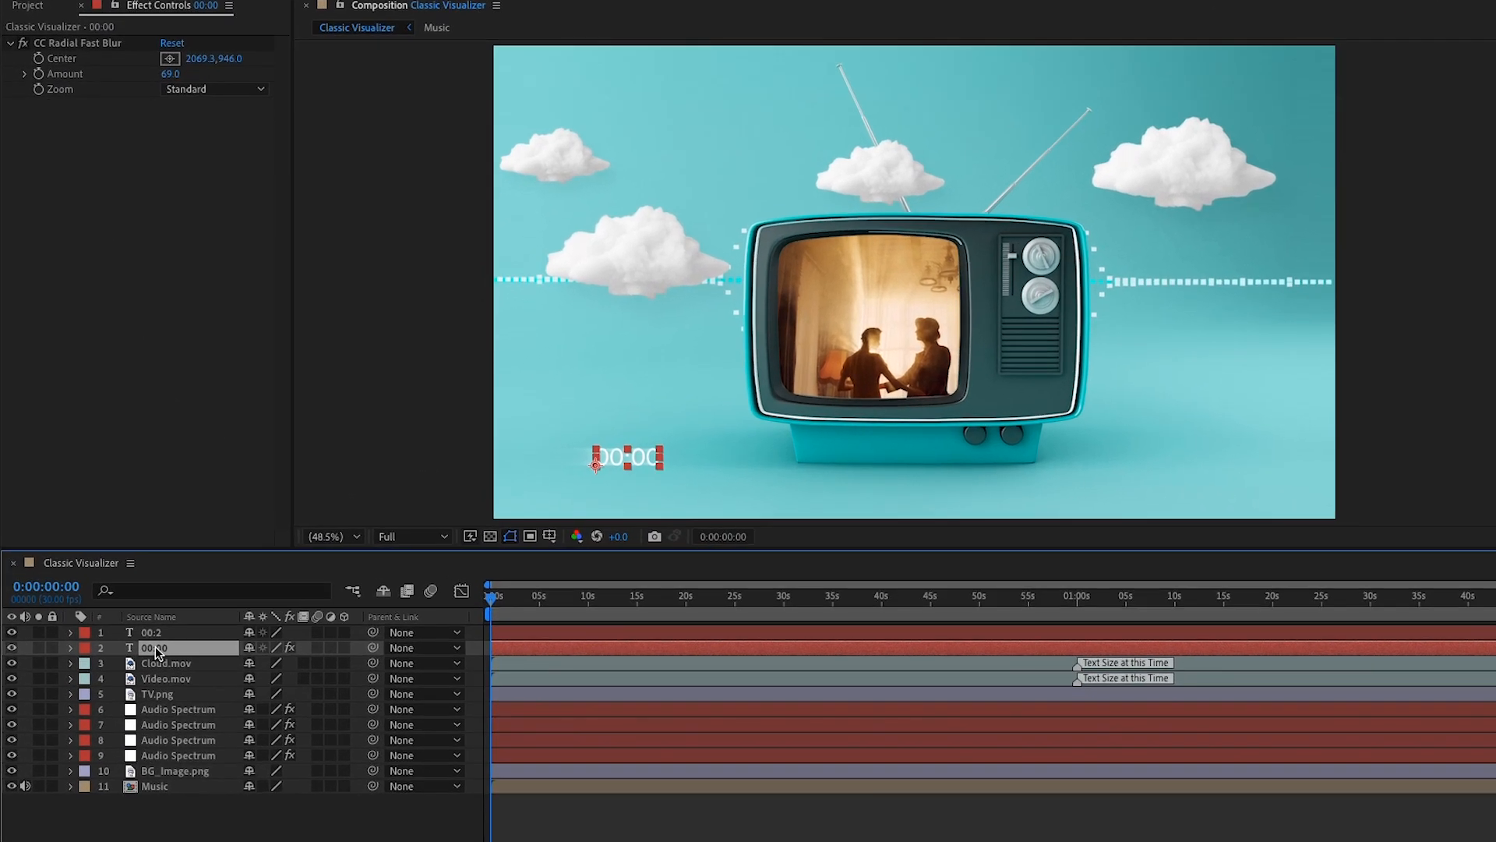
Make the blurred 00:00 layer 3D and set its Orientation to 90° on X and 180° on Z
click(345, 648)
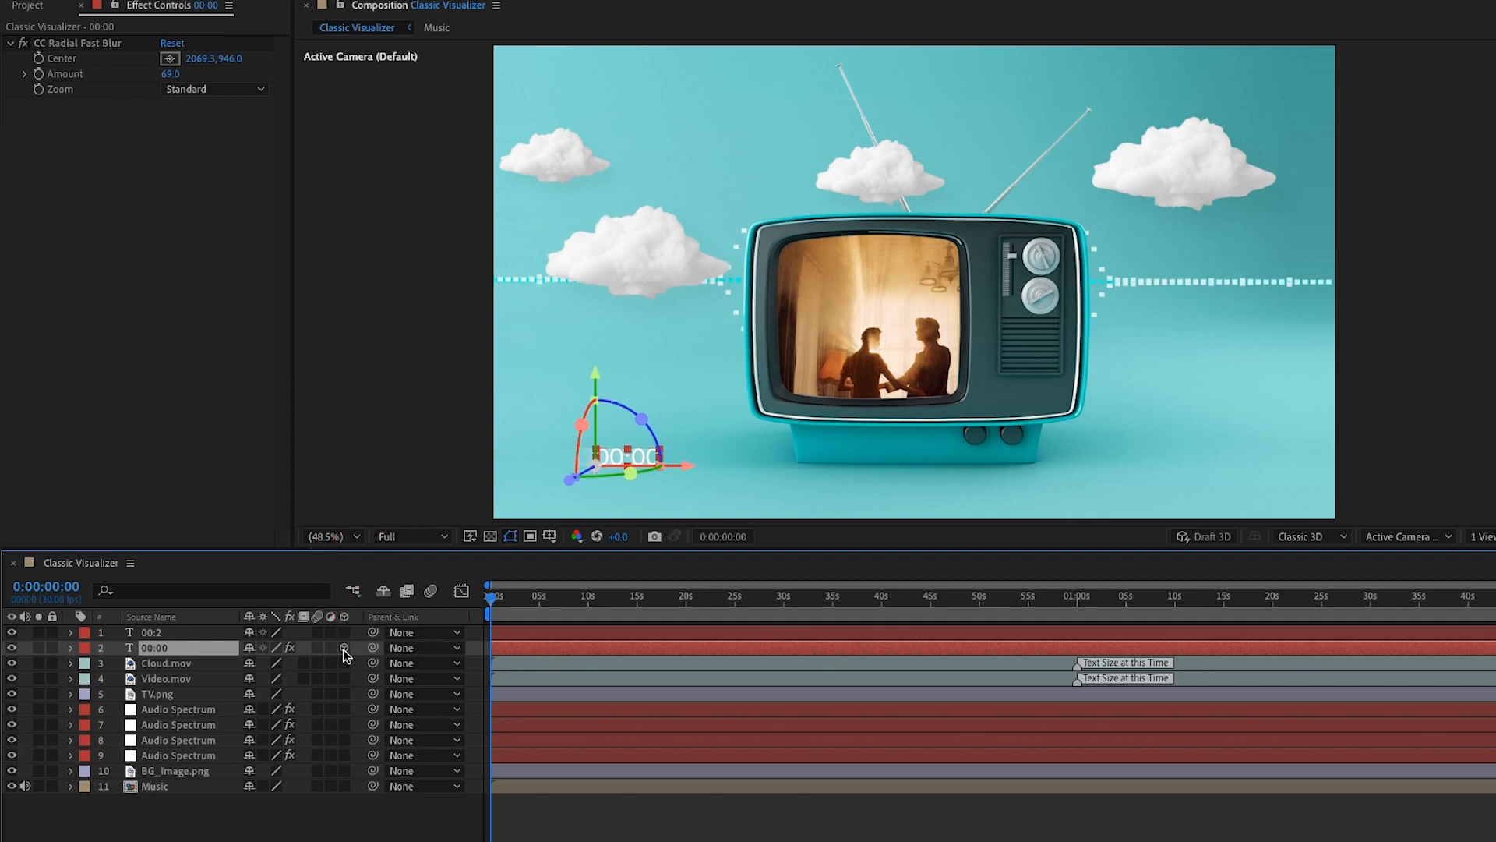
key(r)
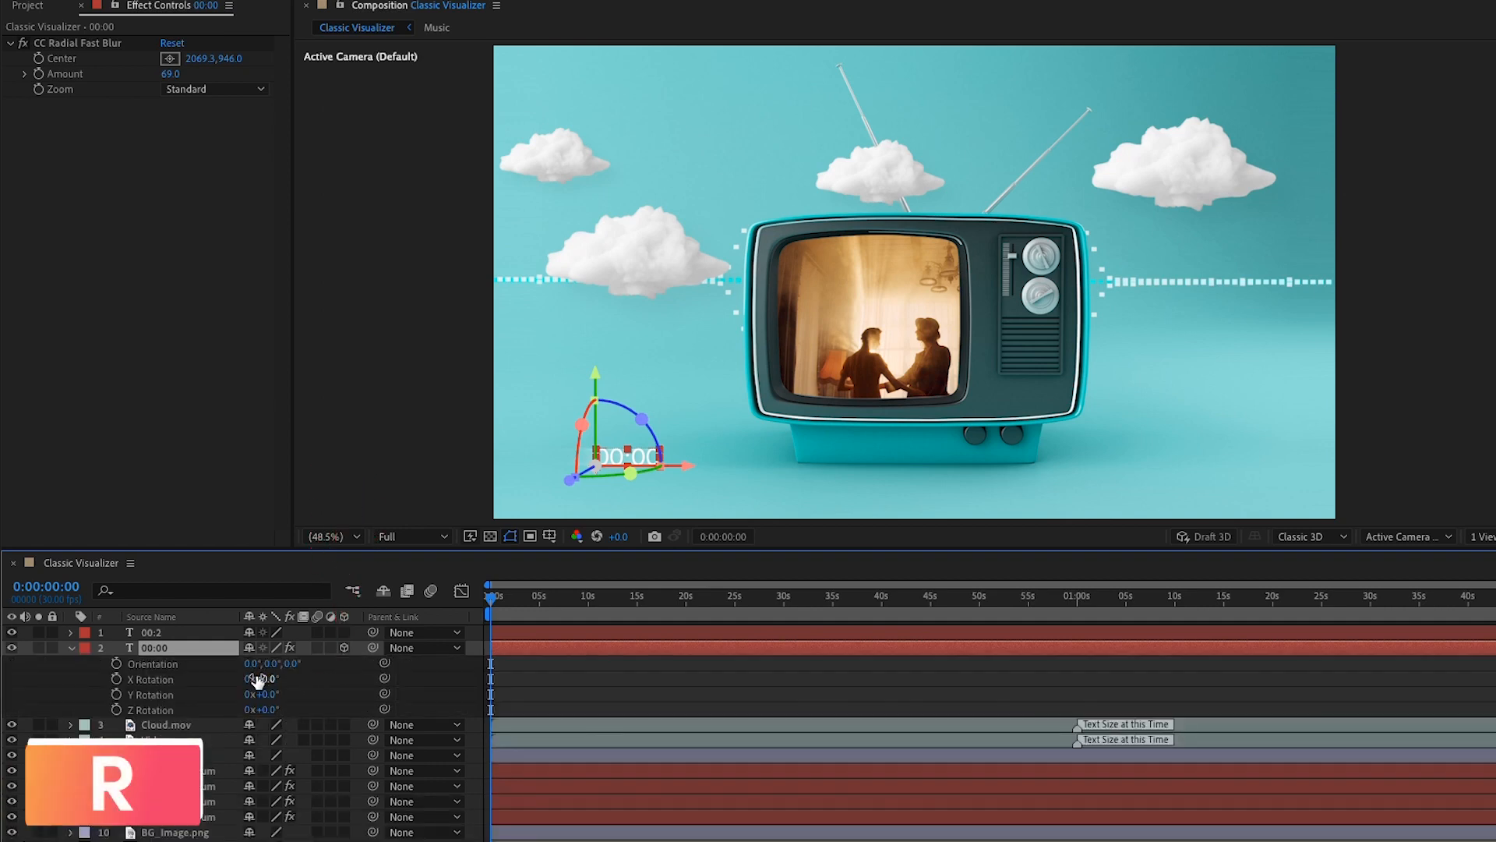
click(250, 663)
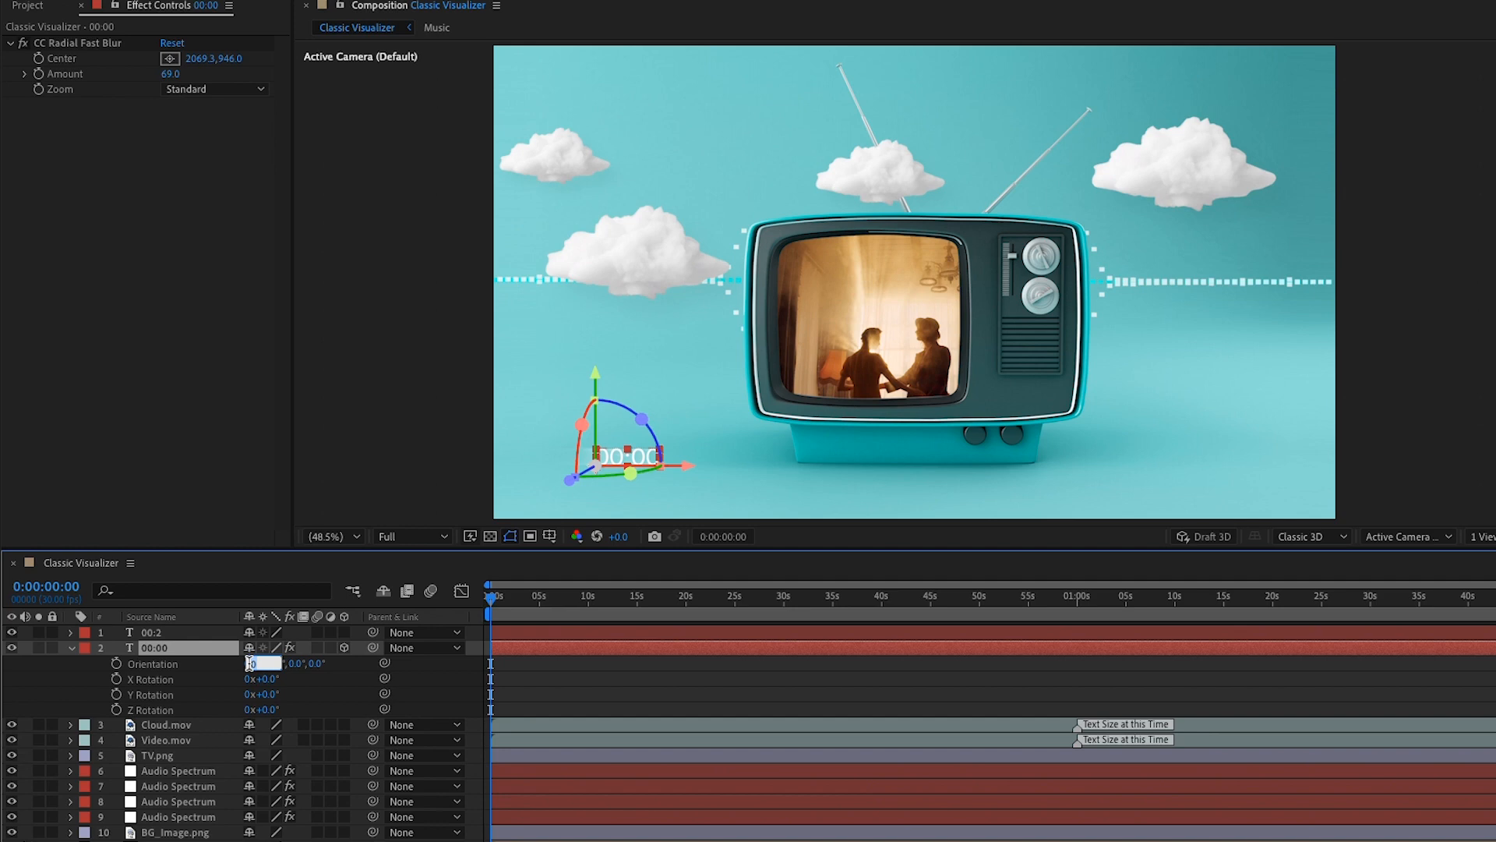
text(90)
click(313, 672)
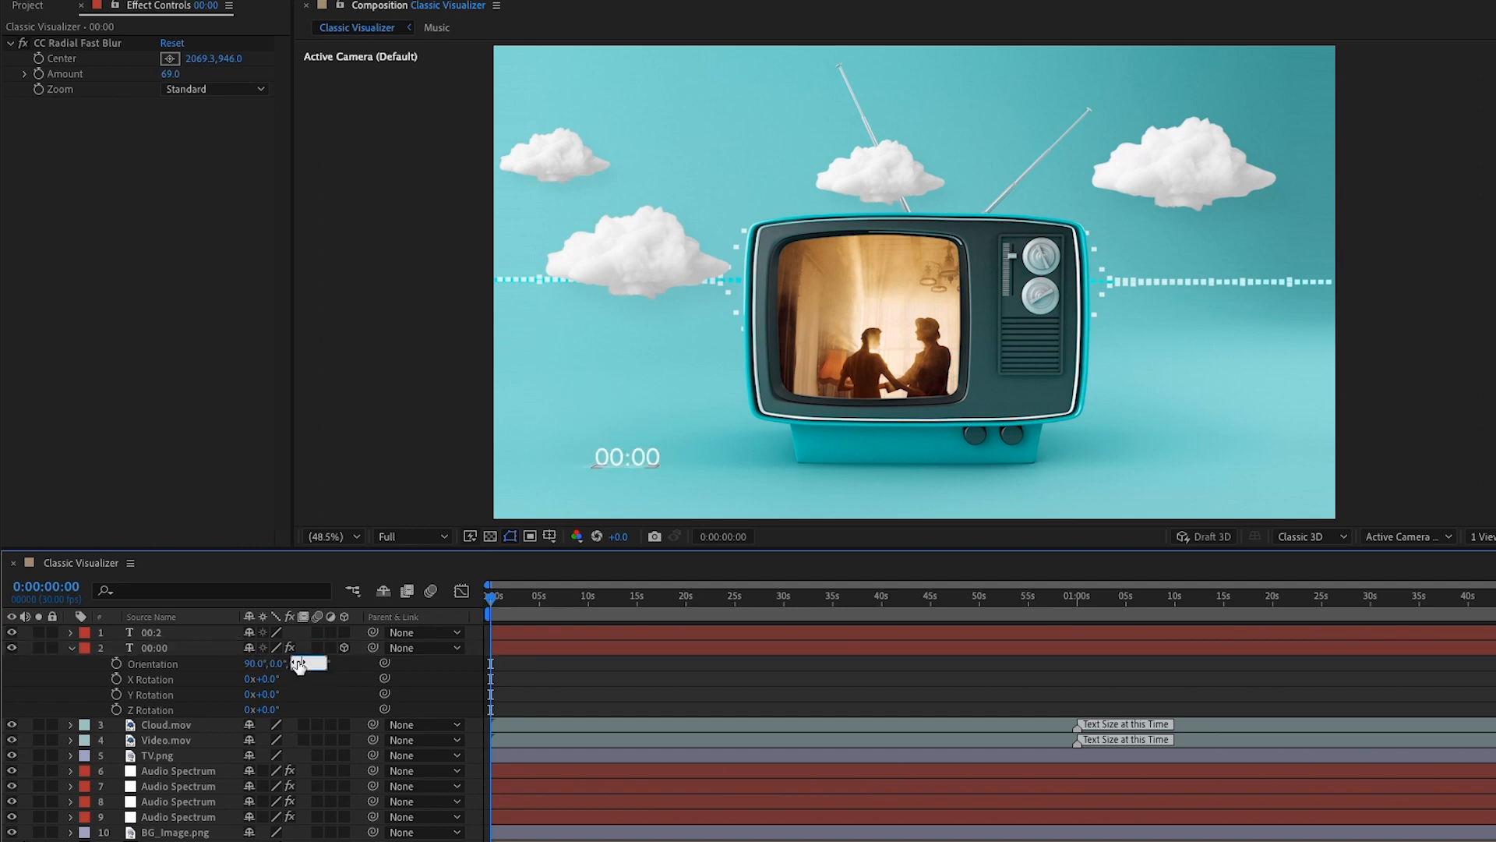
text(180)
Set the blurred 00:00 layer's opacity to 50% and shift it right so it lies beneath the upright time text
click(150, 647)
key(t)
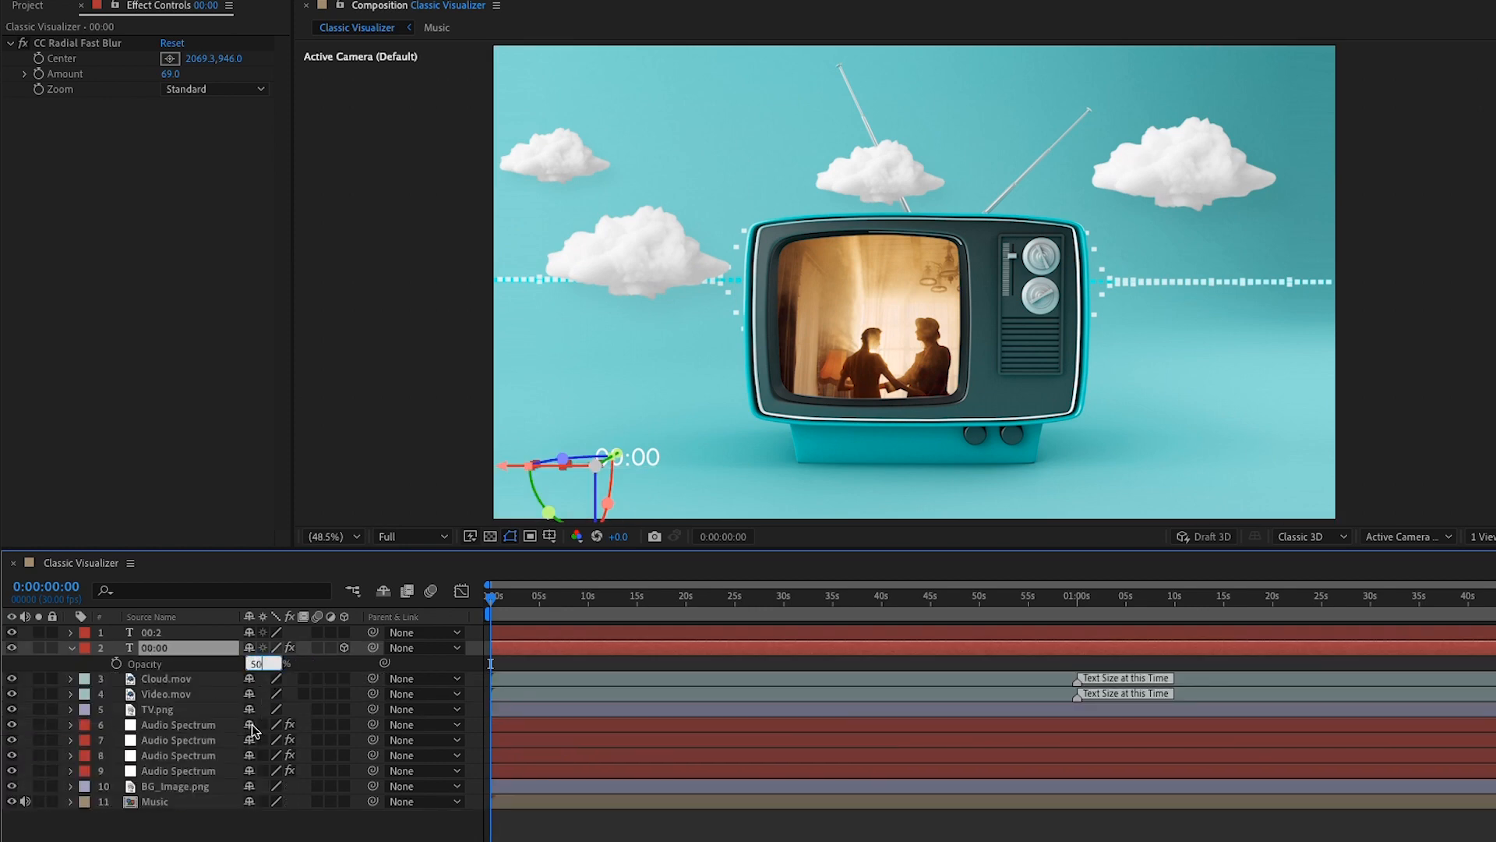
click(491, 663)
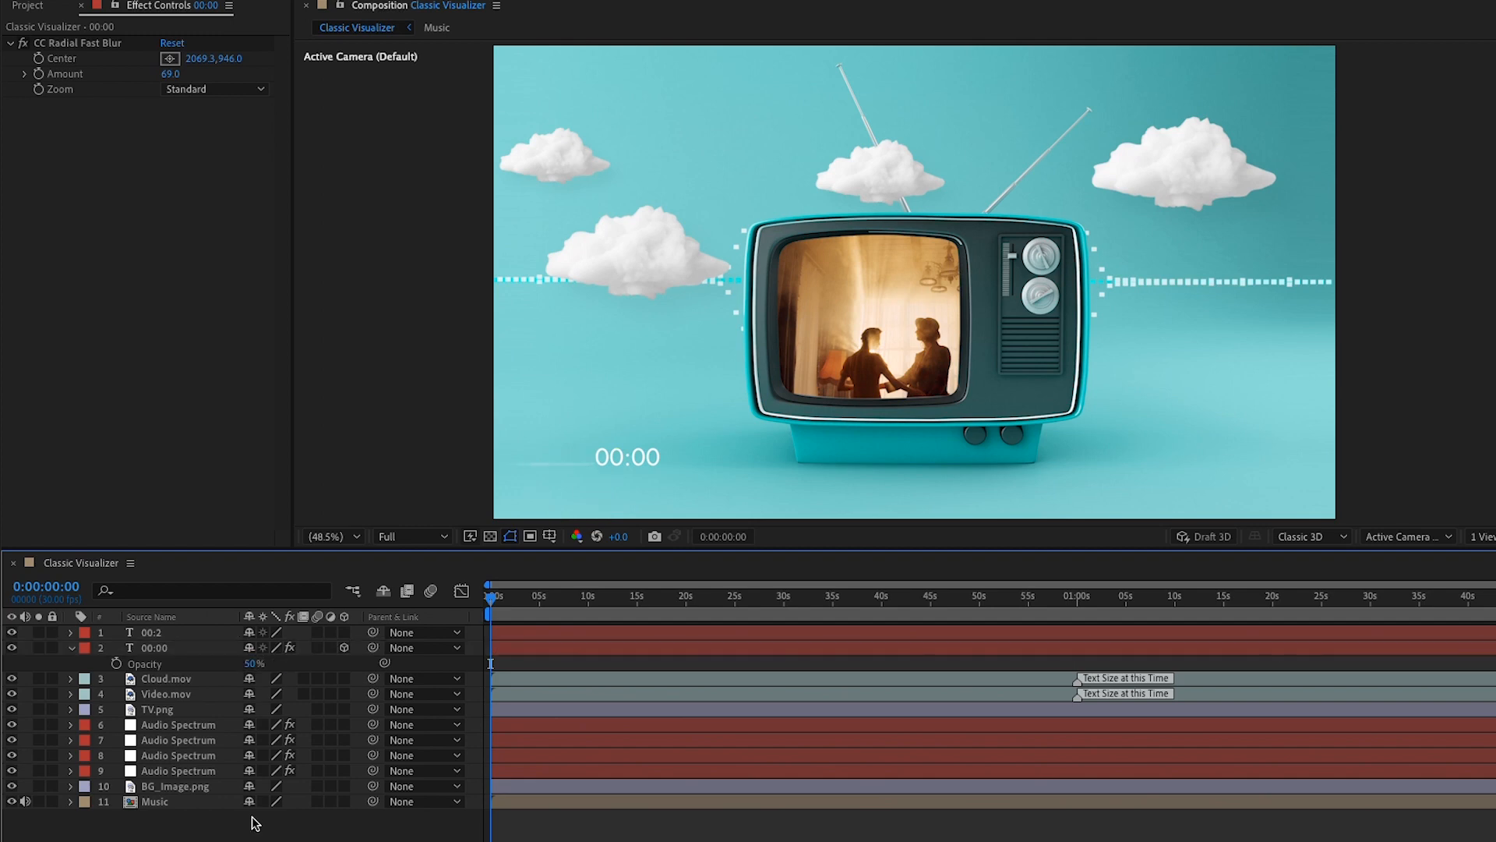
click(156, 649)
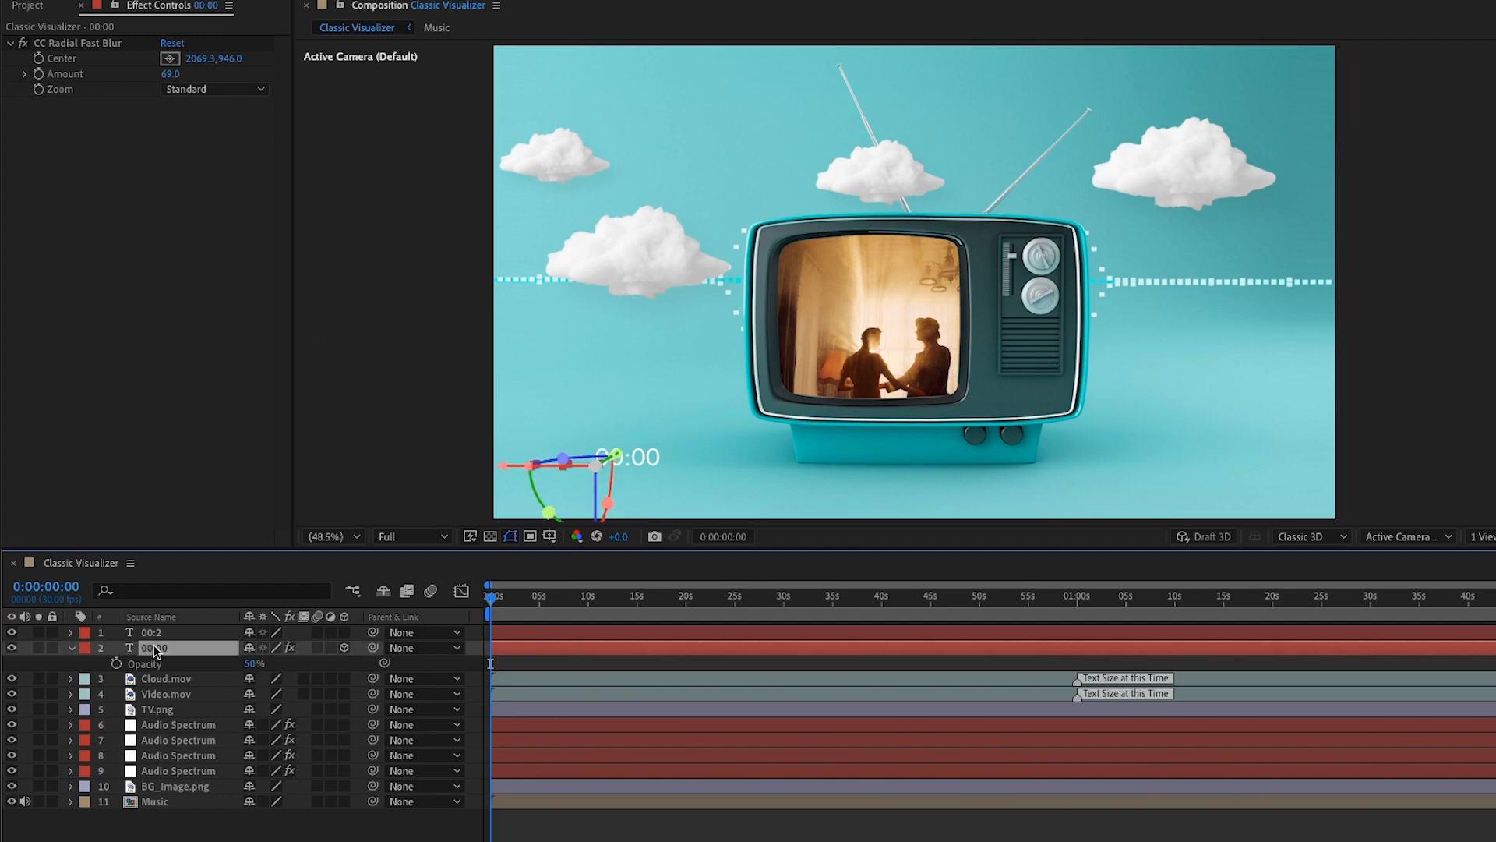
key(Return)
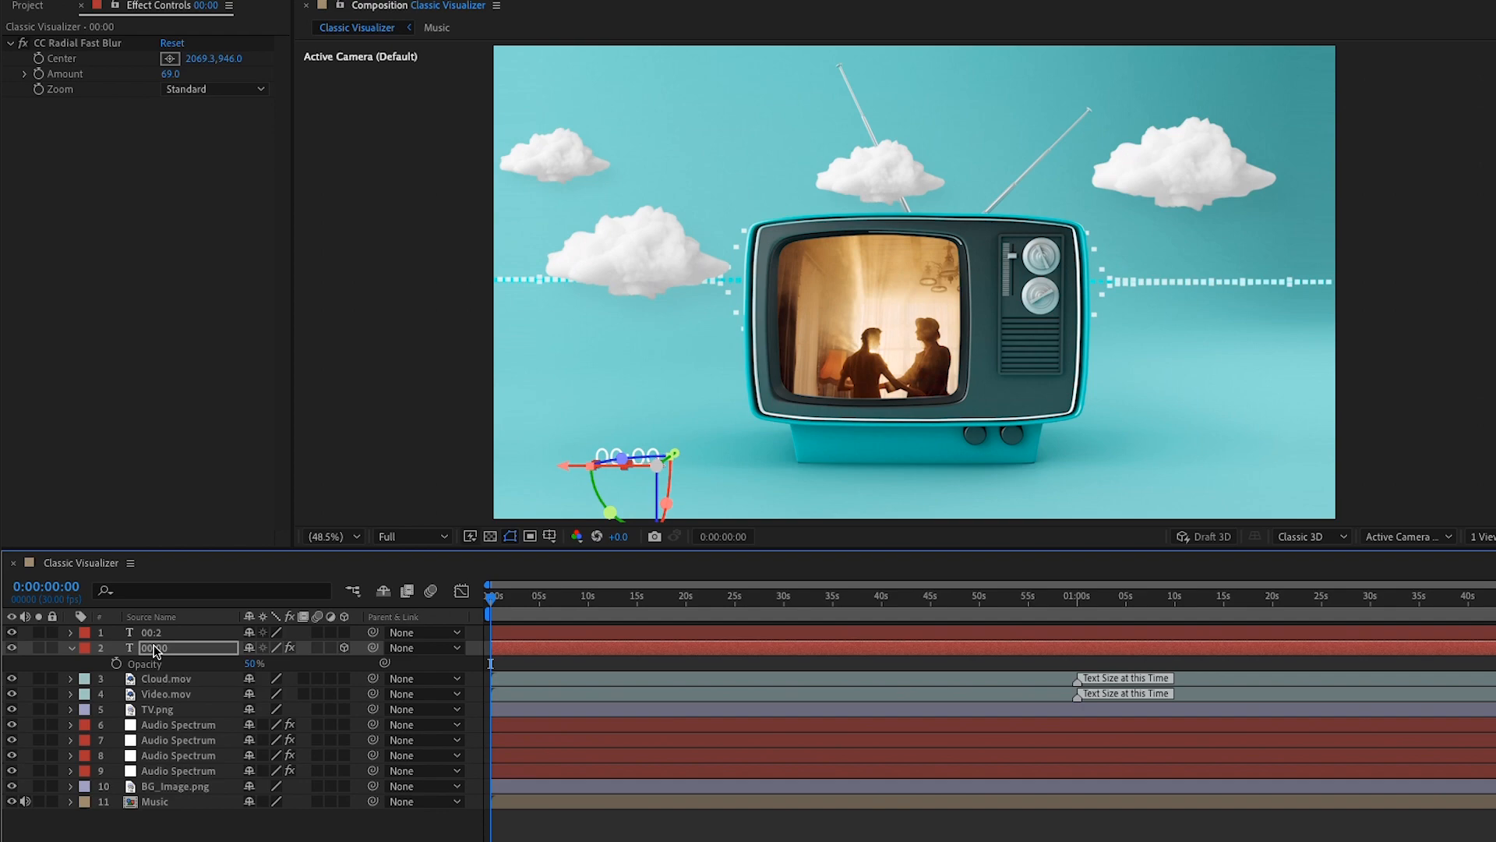
Apply the Fill effect to the blurred 00:00 layer and set its color to 419791
click(1392, 345)
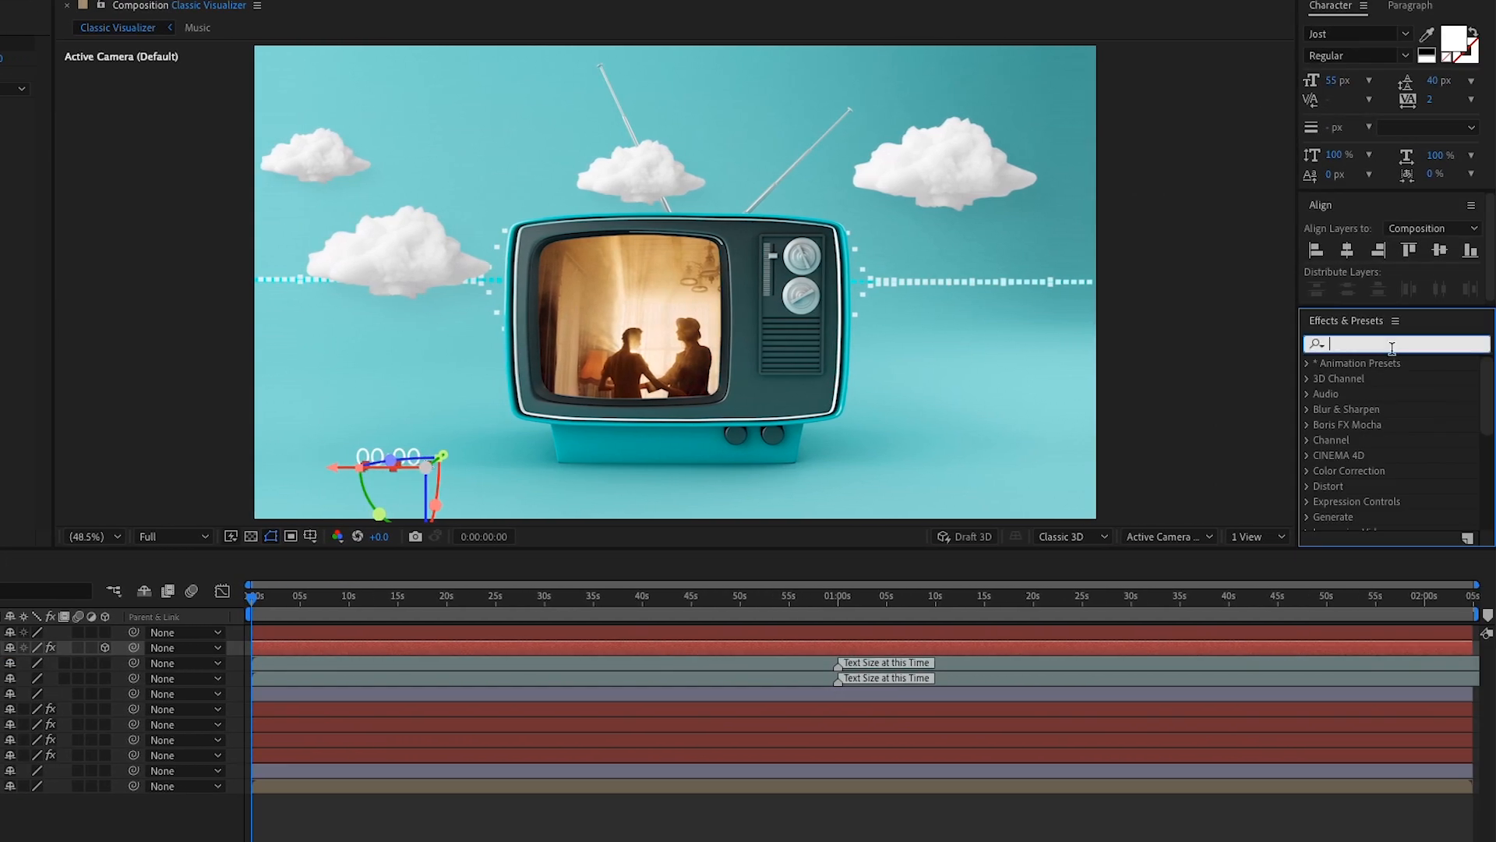
text(fill)
drag(1369, 455, 144, 618)
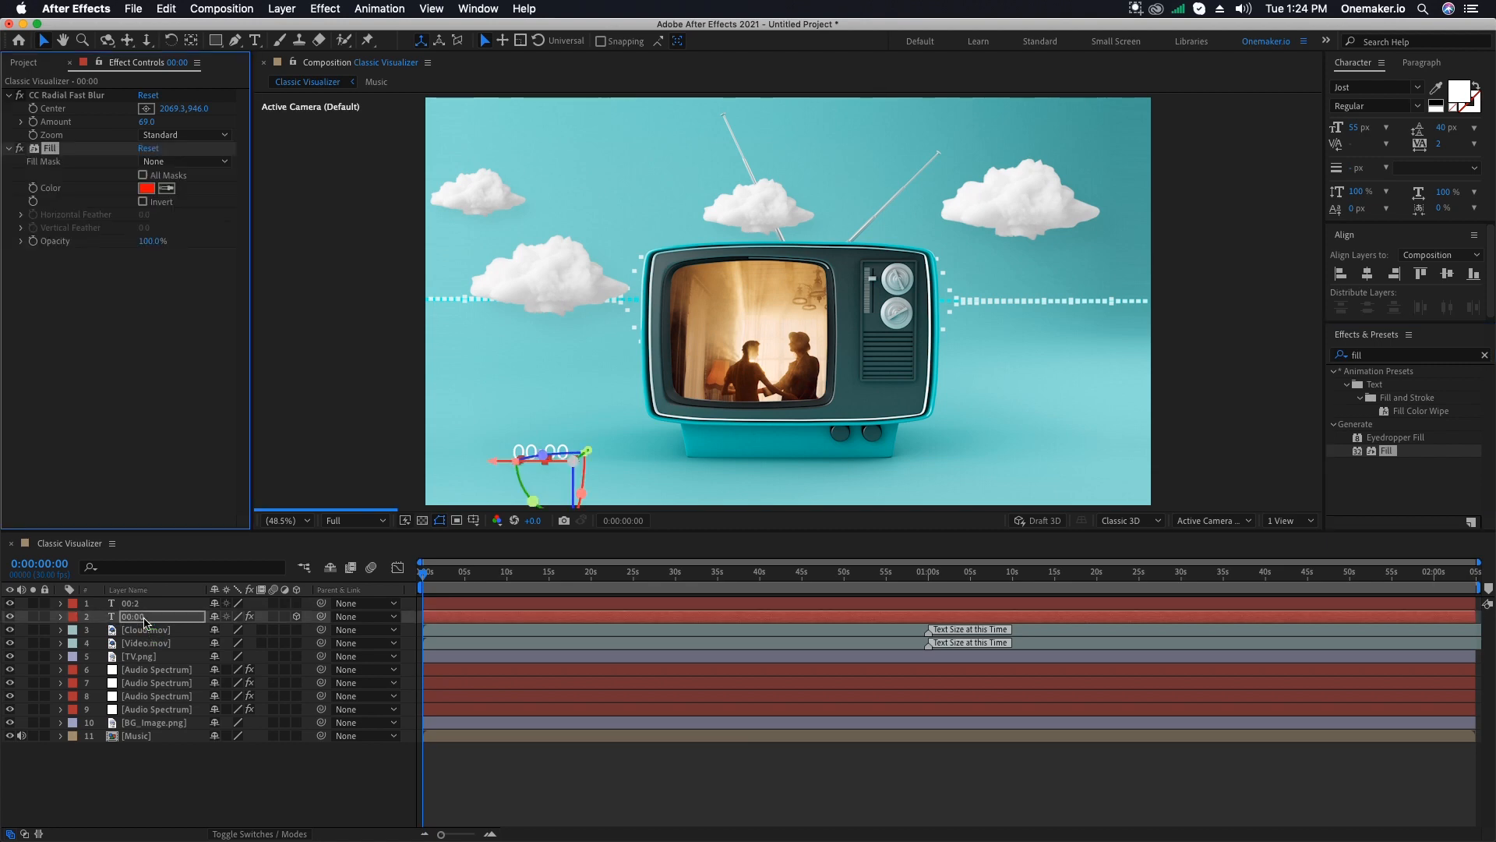
click(147, 187)
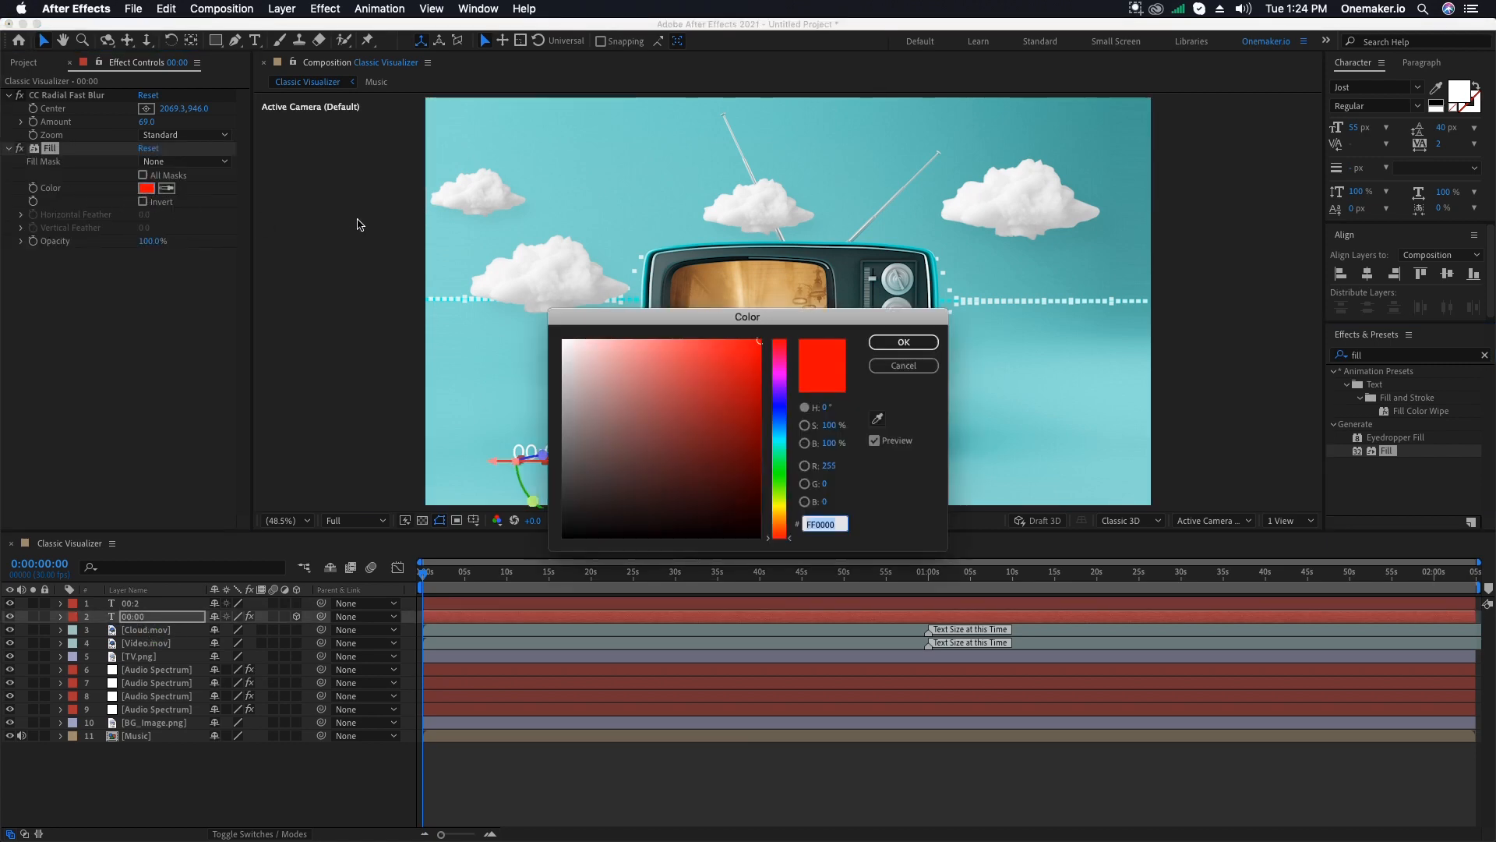
text(419791)
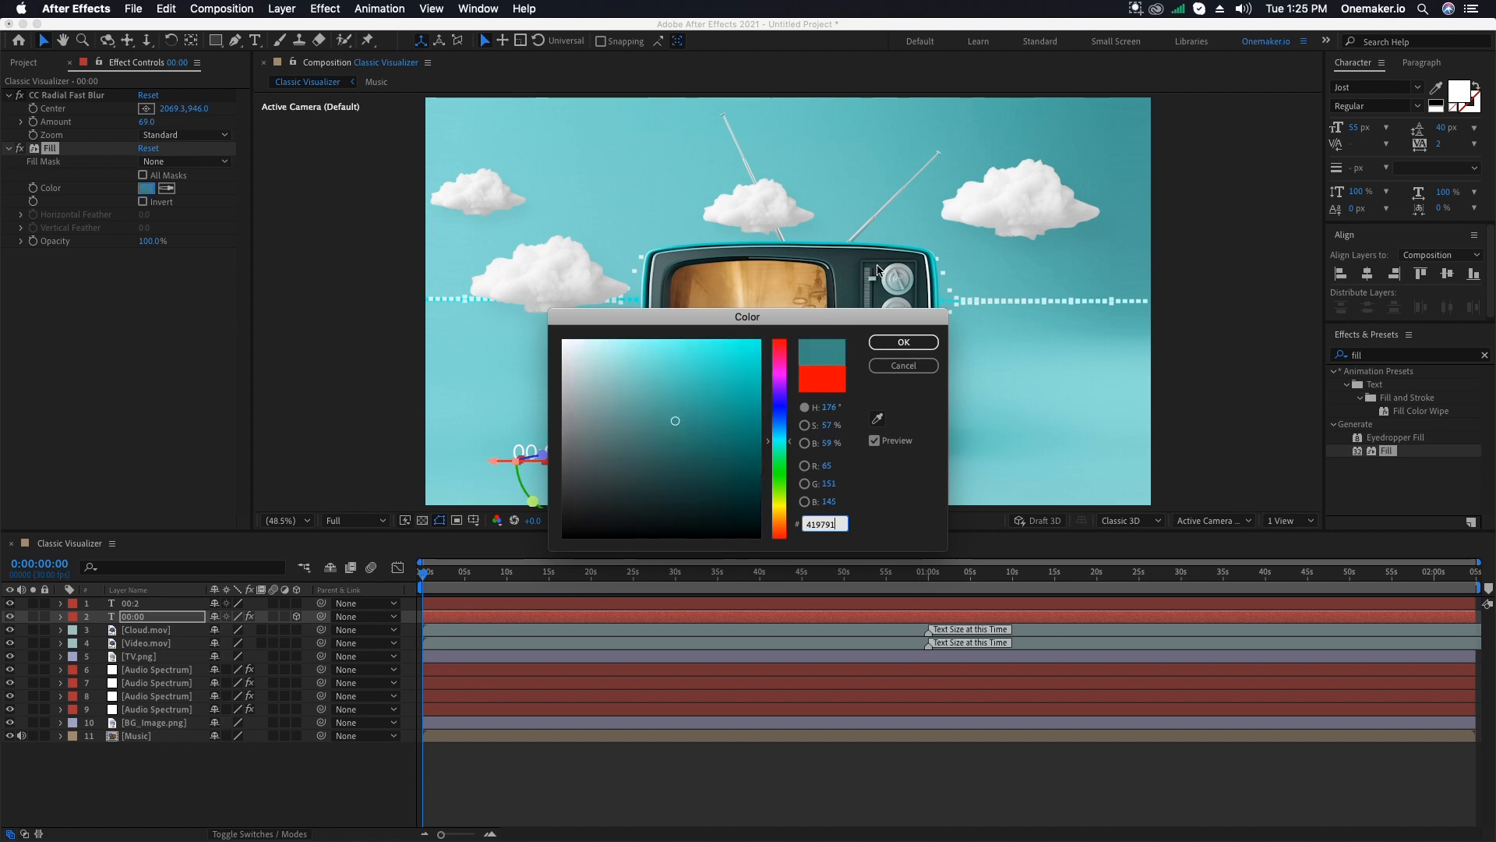
click(903, 342)
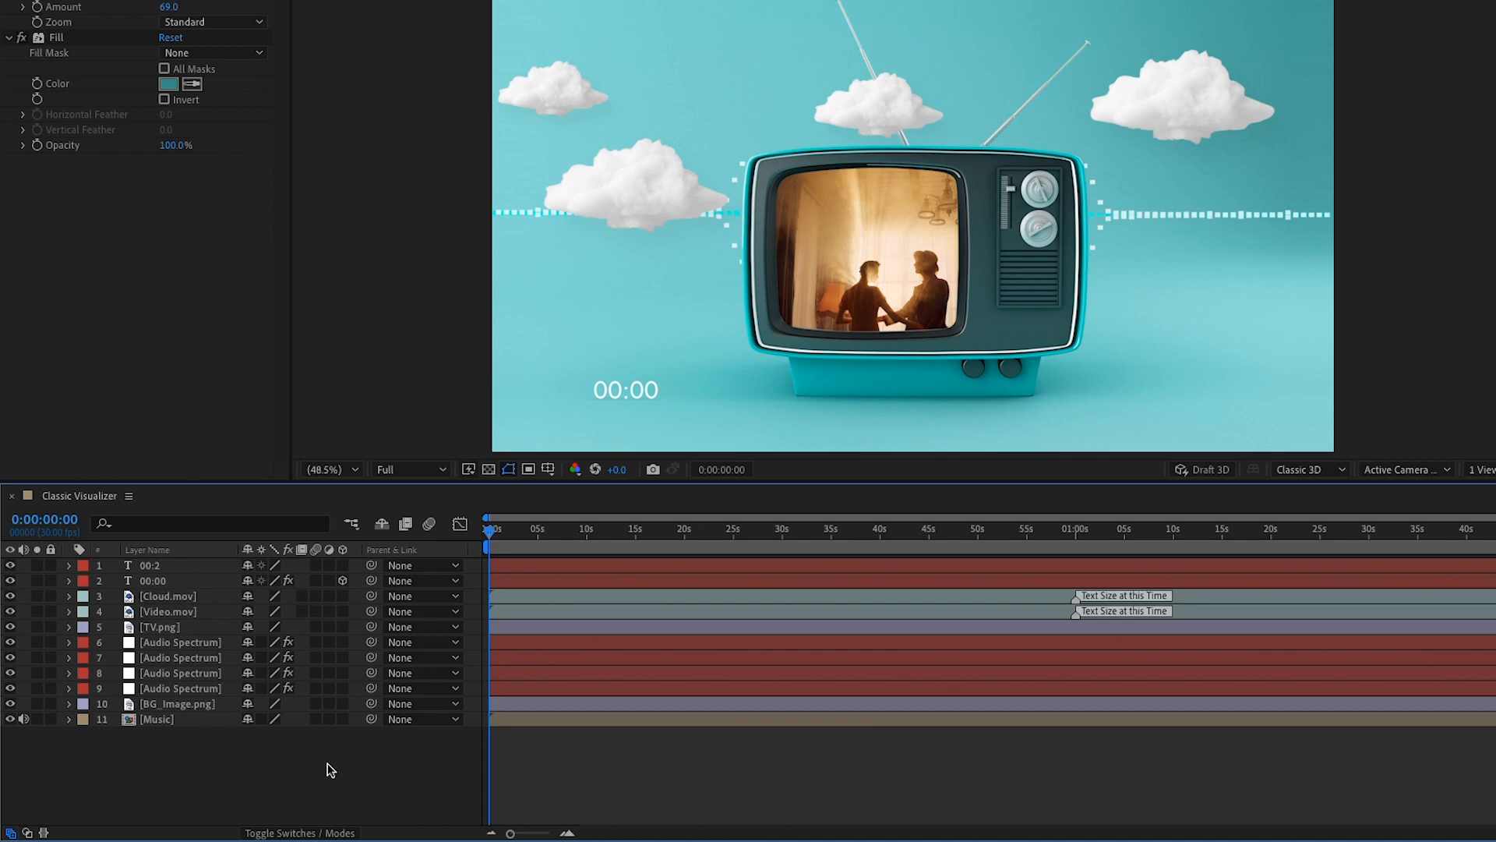
Create a new text layer reading Song Name and move it just below the TV's base
right_click(327, 766)
mouse_move(440, 647)
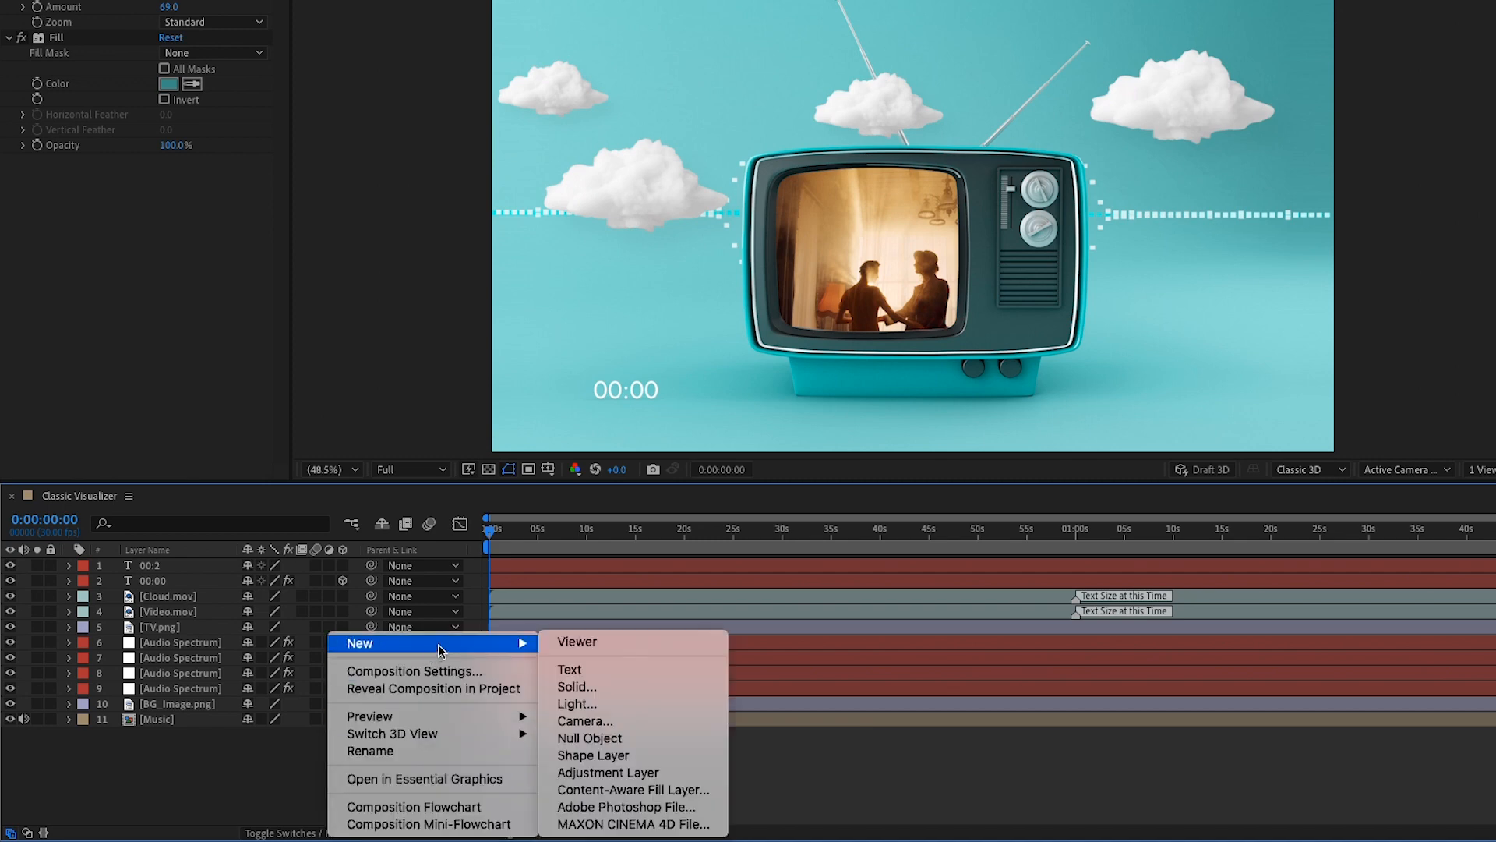
click(583, 668)
text(Song Name)
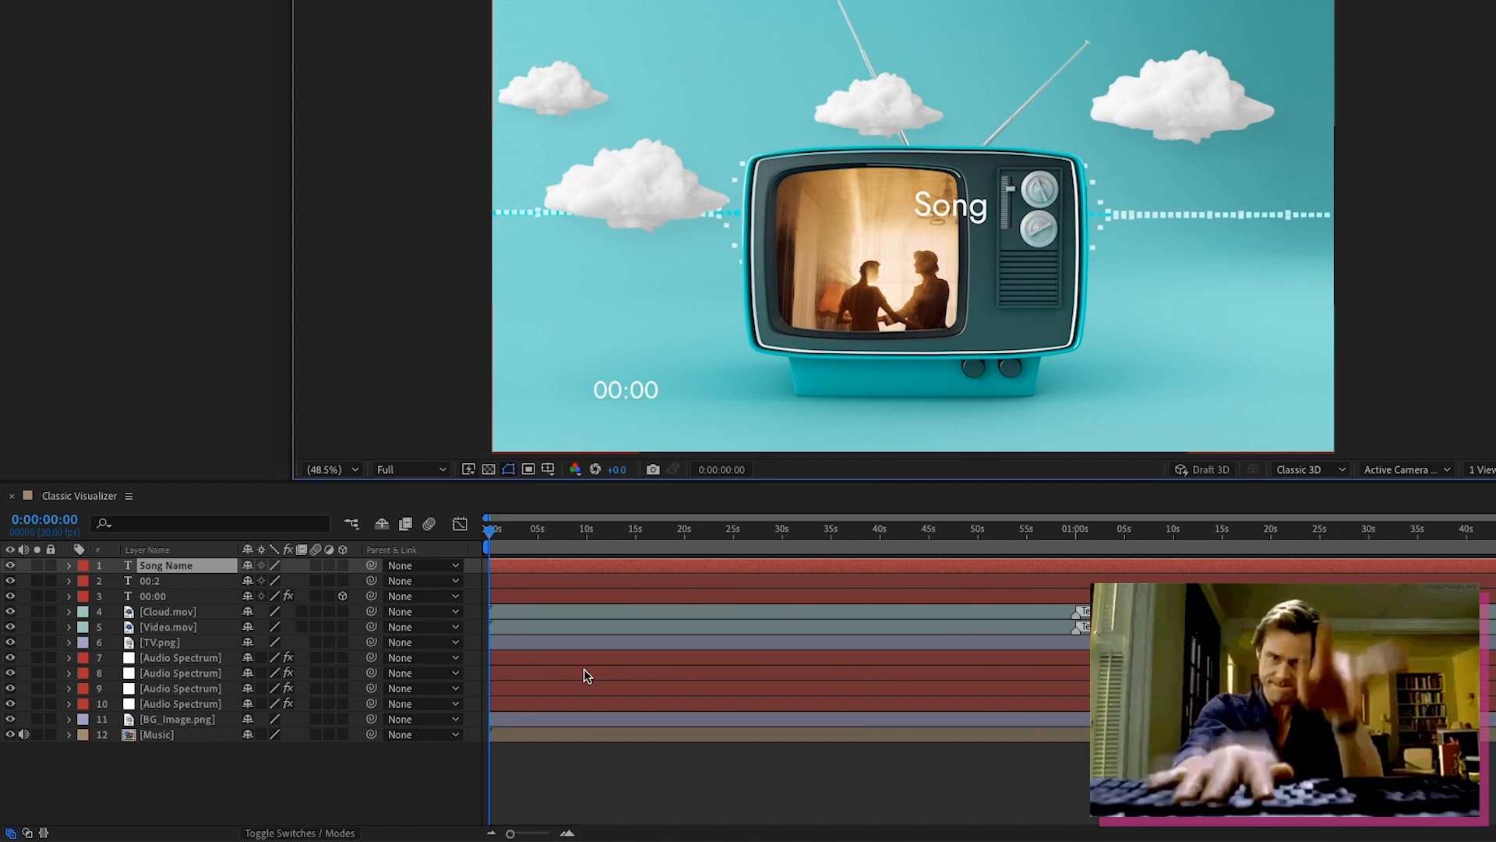
click(167, 791)
click(171, 567)
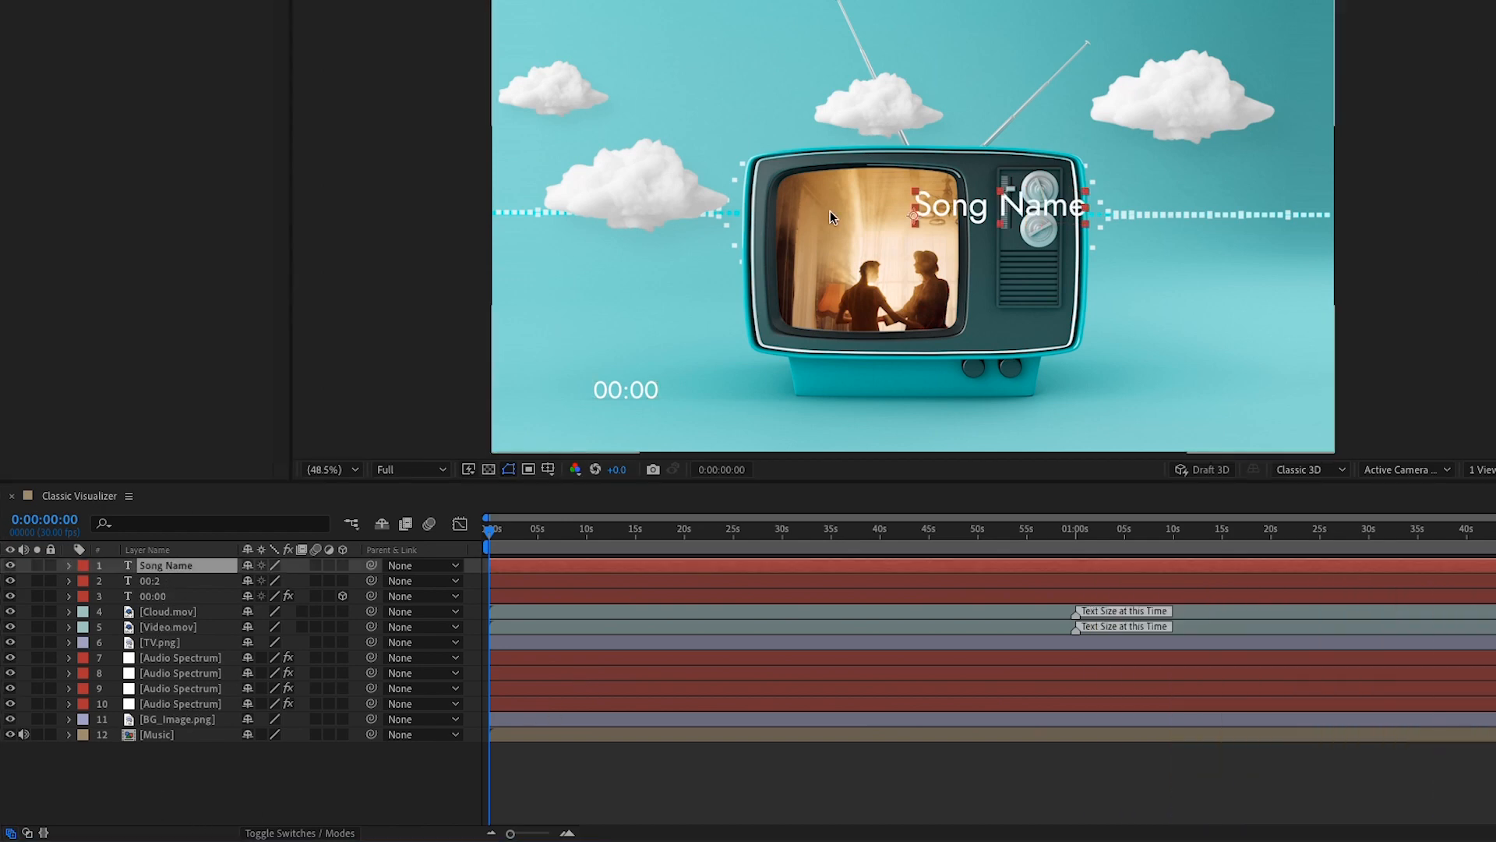
drag(941, 215, 898, 413)
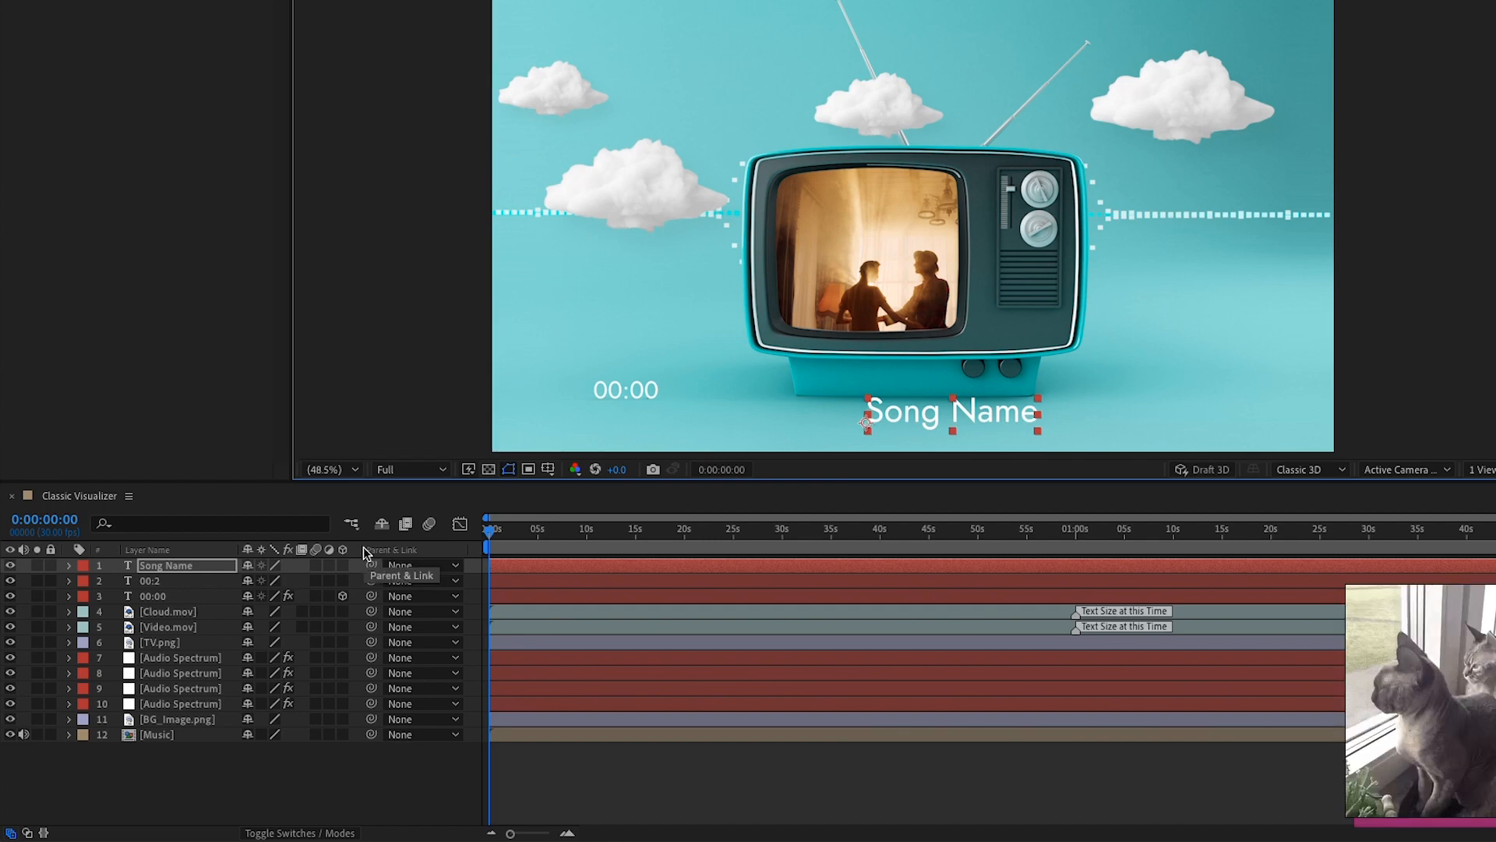
Make the Song Name text layer 3D and duplicate it
click(181, 565)
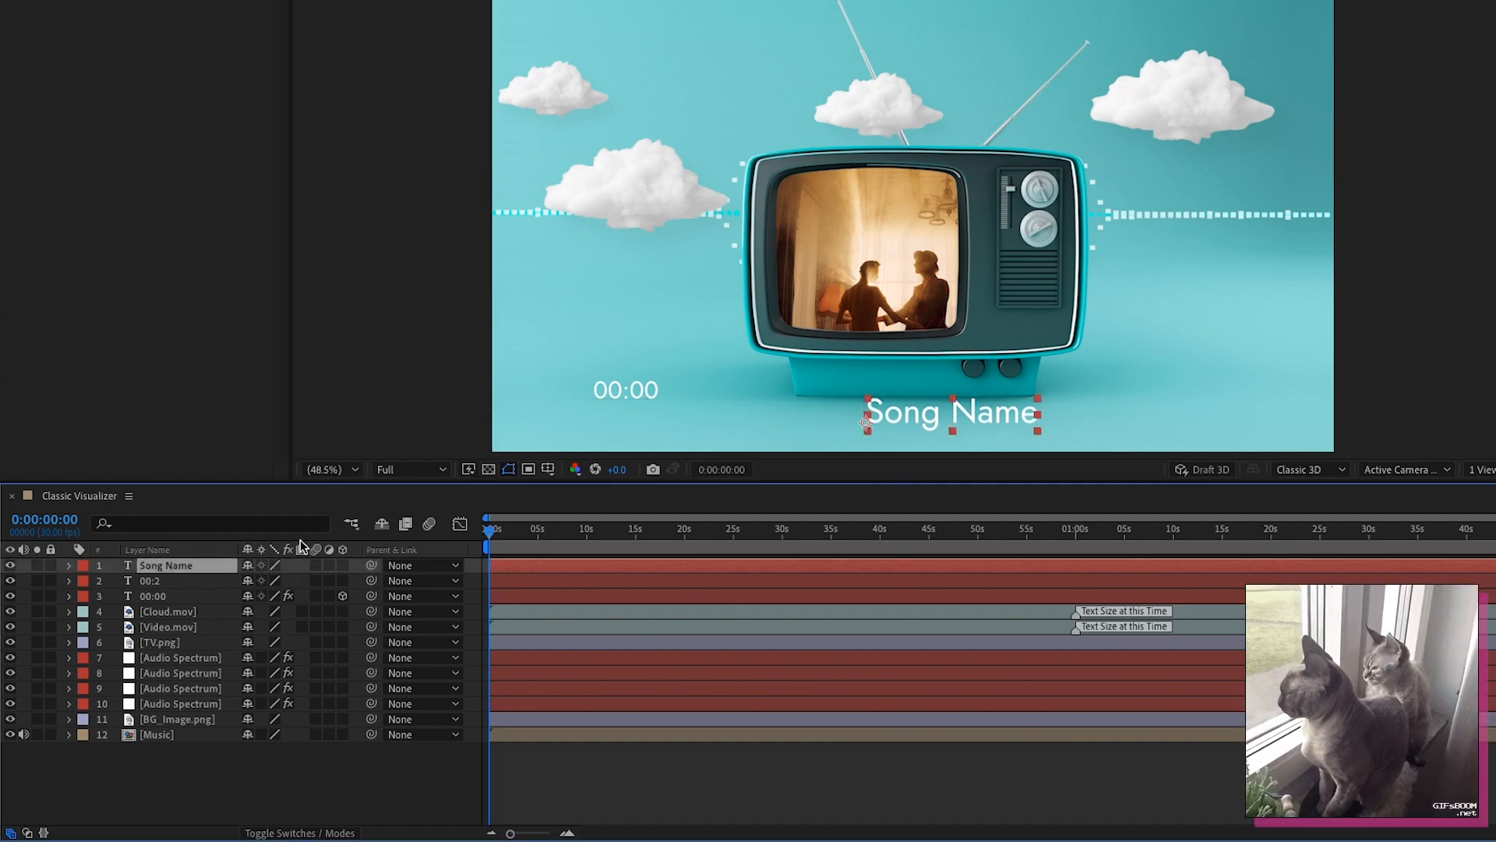
click(343, 565)
key(ctrl+d)
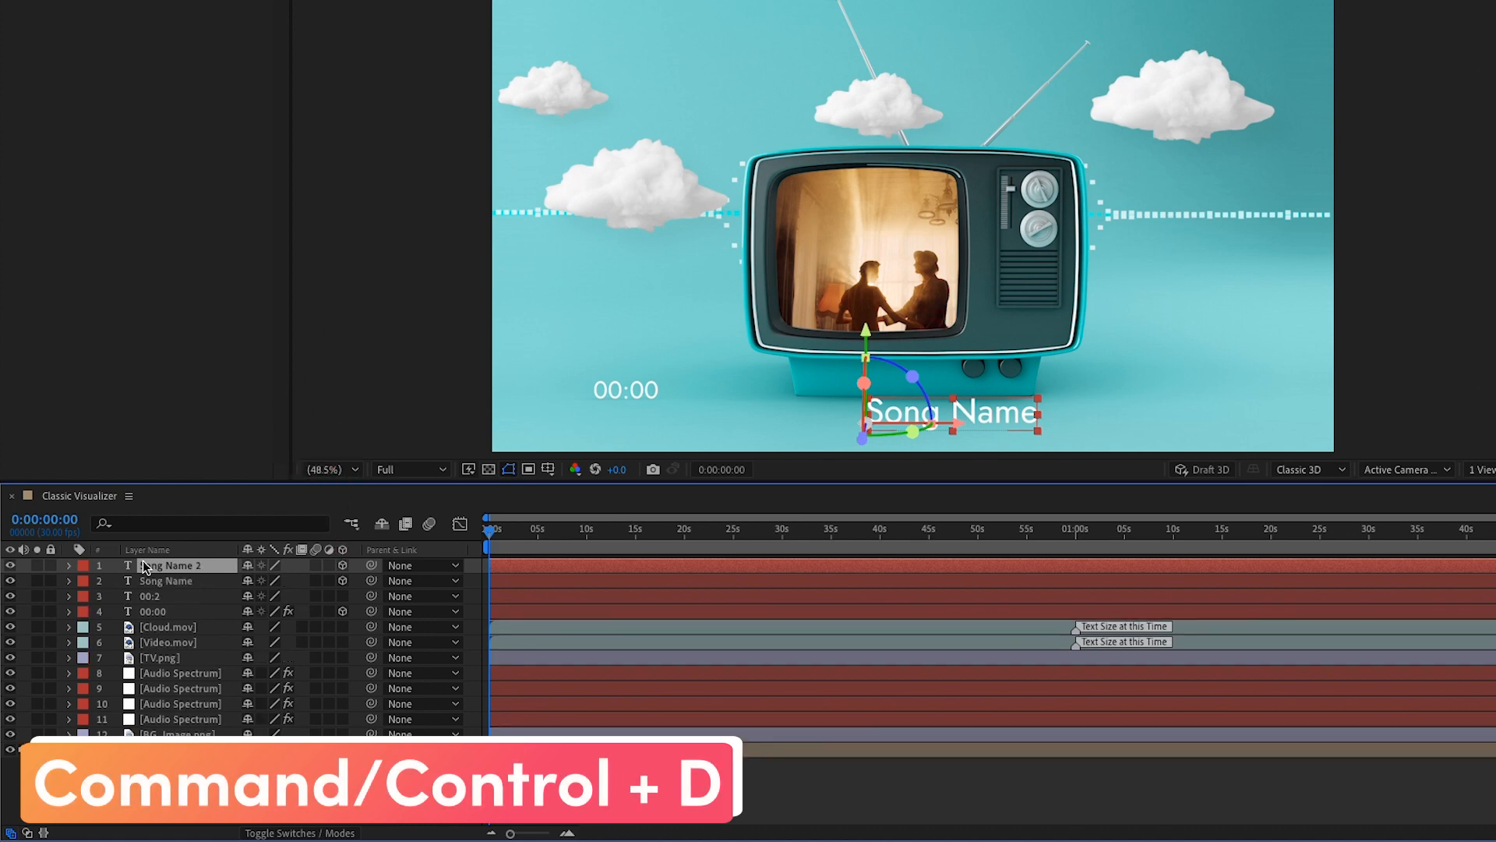
Set the original Song Name layer's X orientation to 270° and its opacity to 25%
click(170, 583)
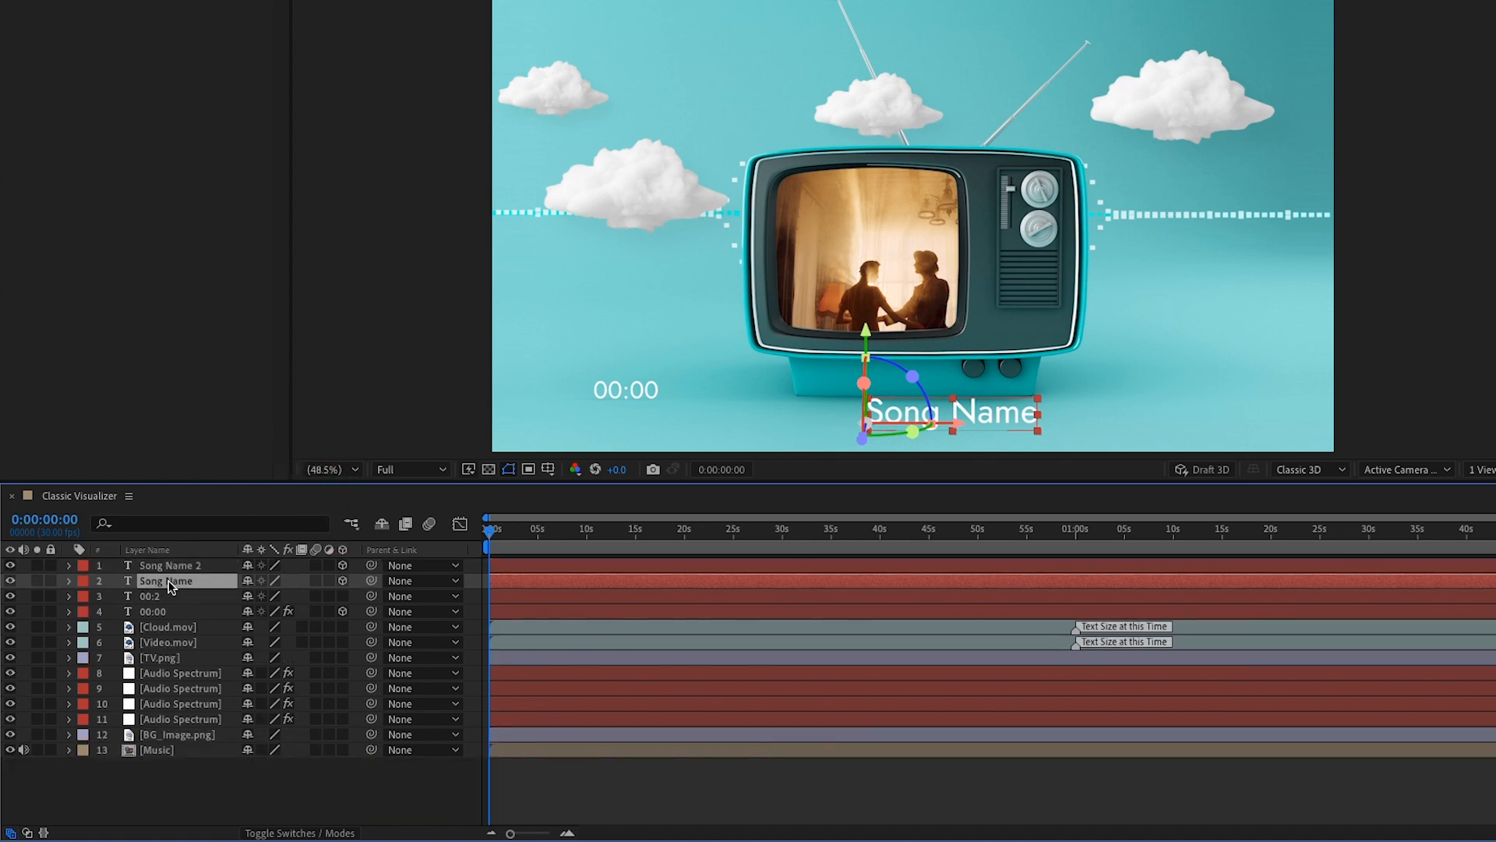
key(r)
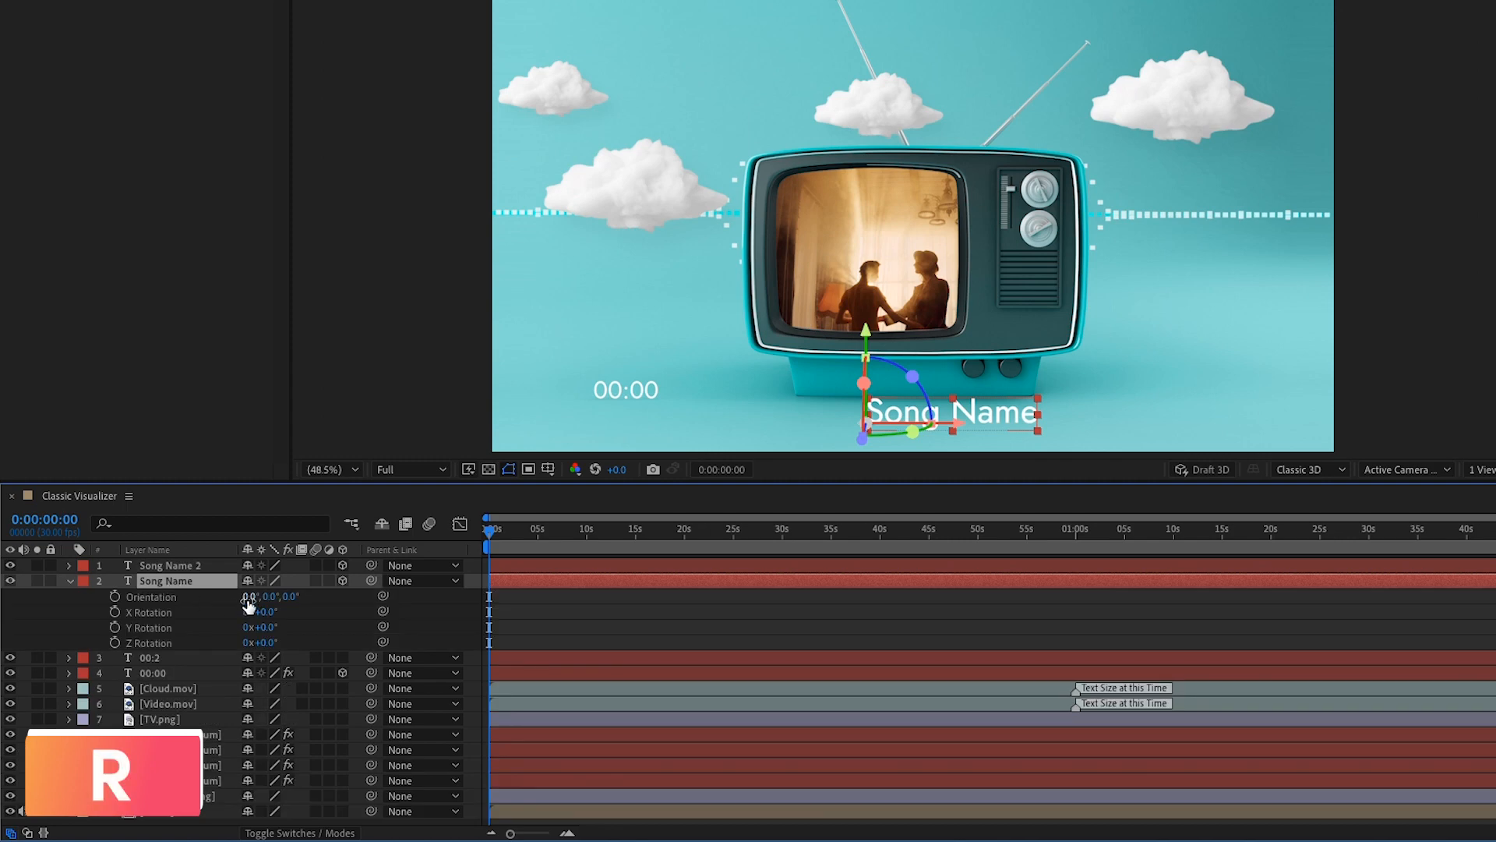
text(270)
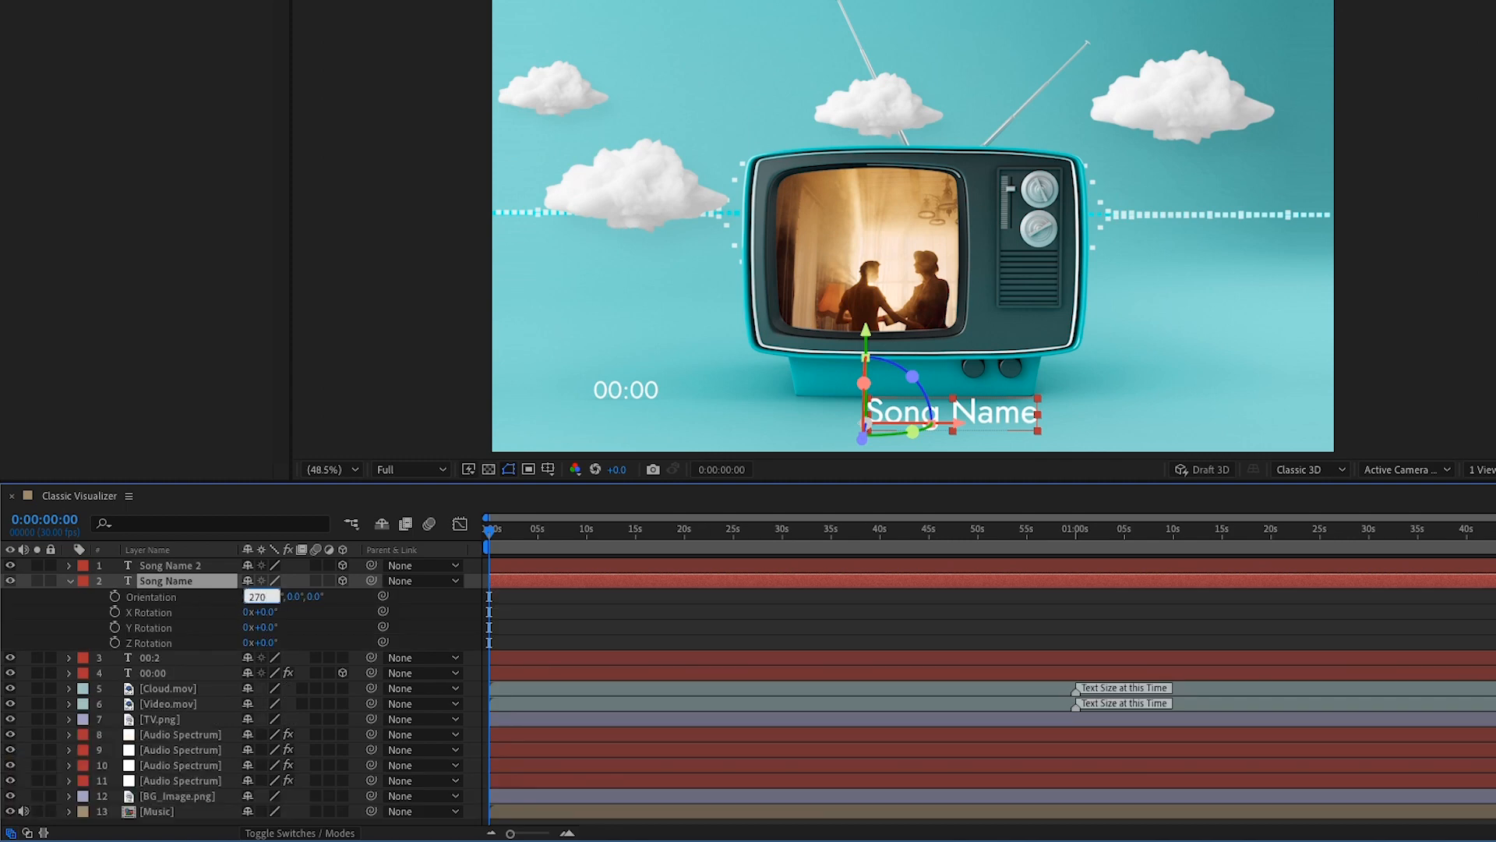
key(Return)
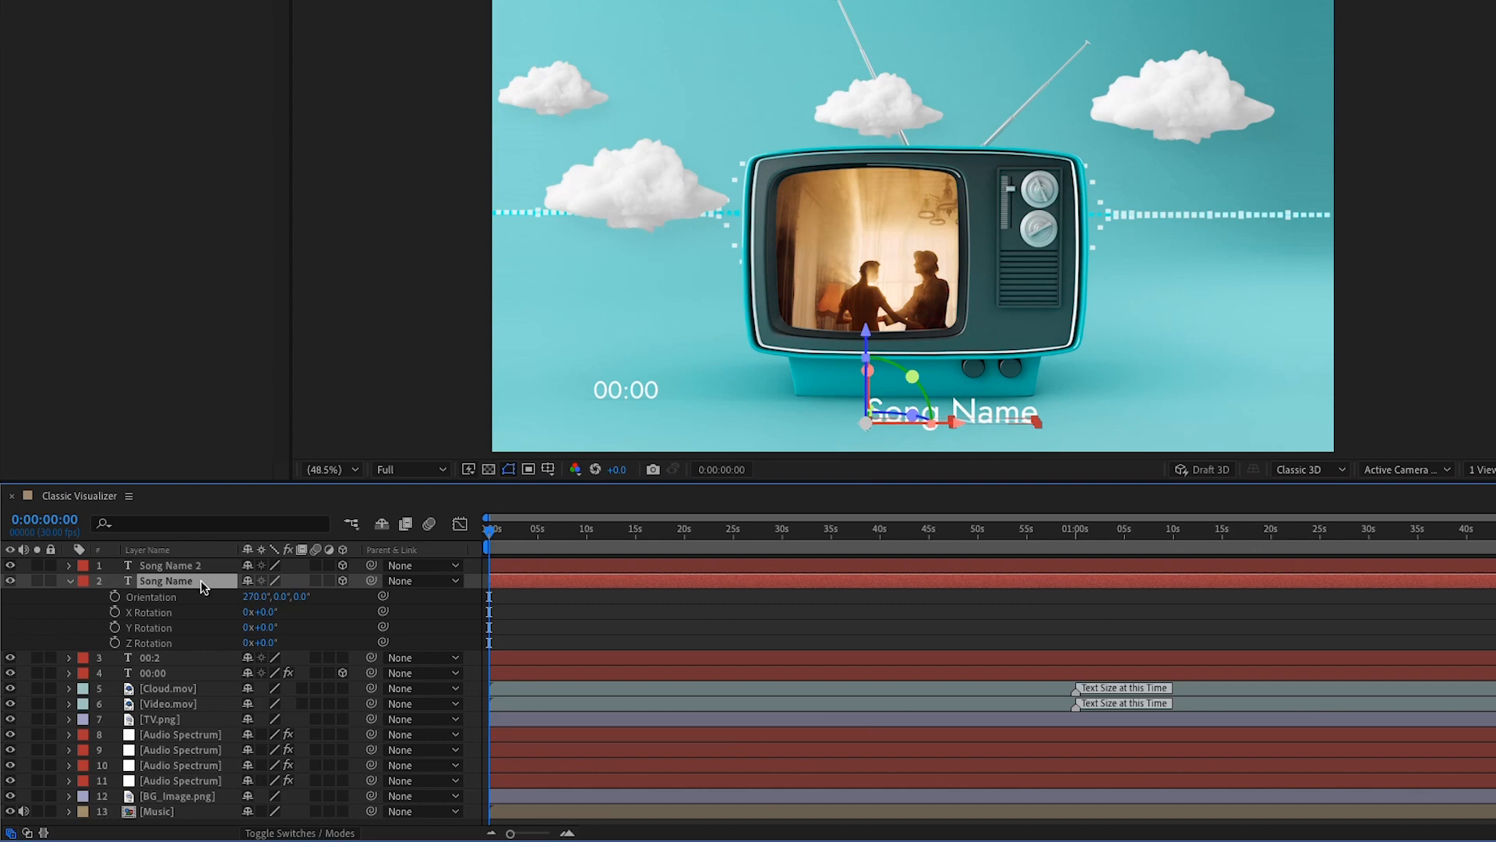
key(t)
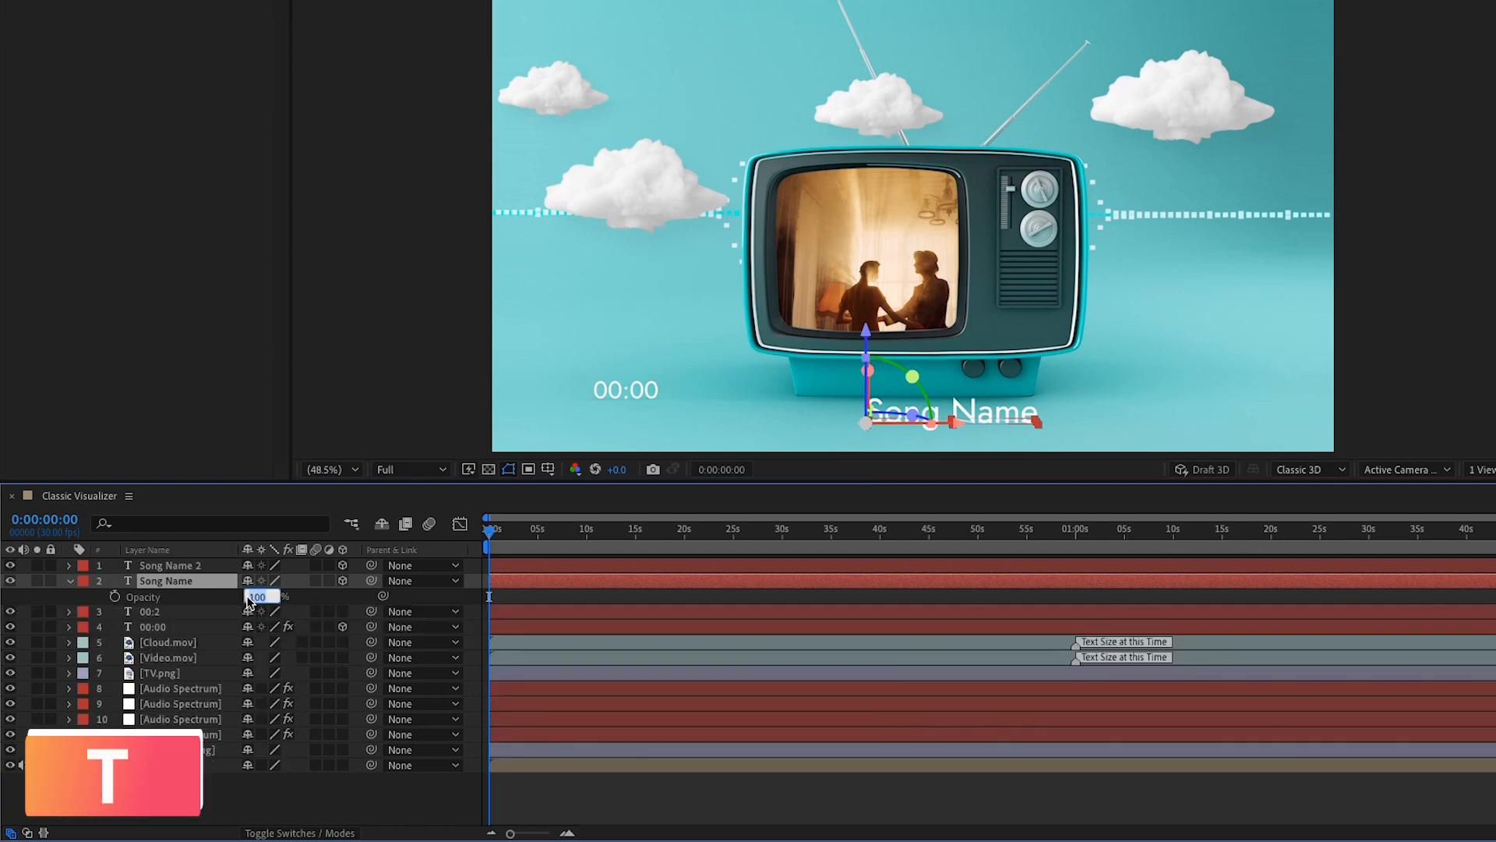
text(25)
key(Return)
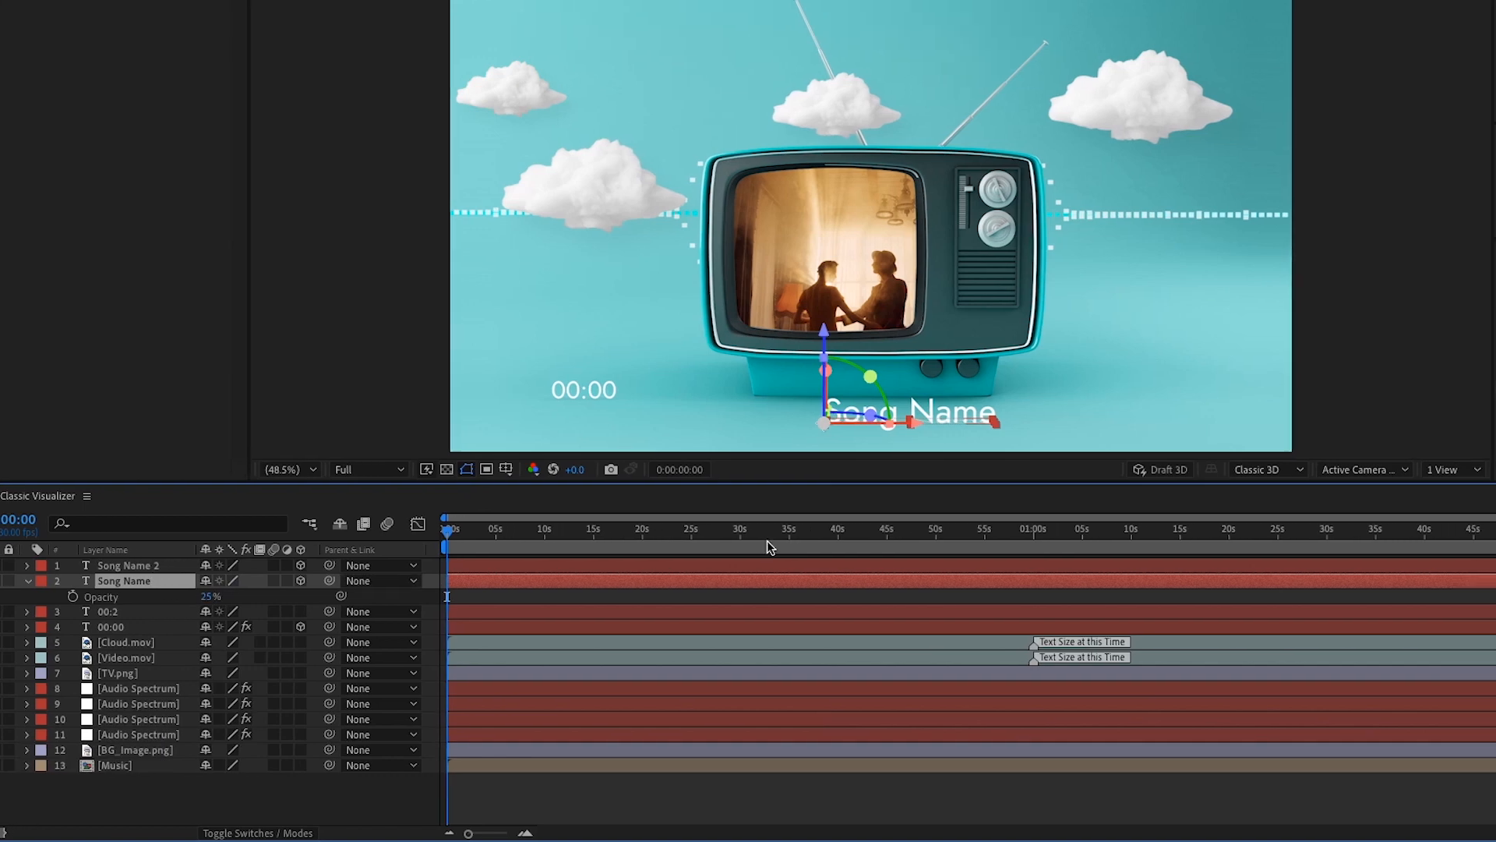
Apply Fast Box Blur to the original Song Name layer with a blur radius of 13 and Horizontal blur dimensions
click(1482, 277)
click(1484, 278)
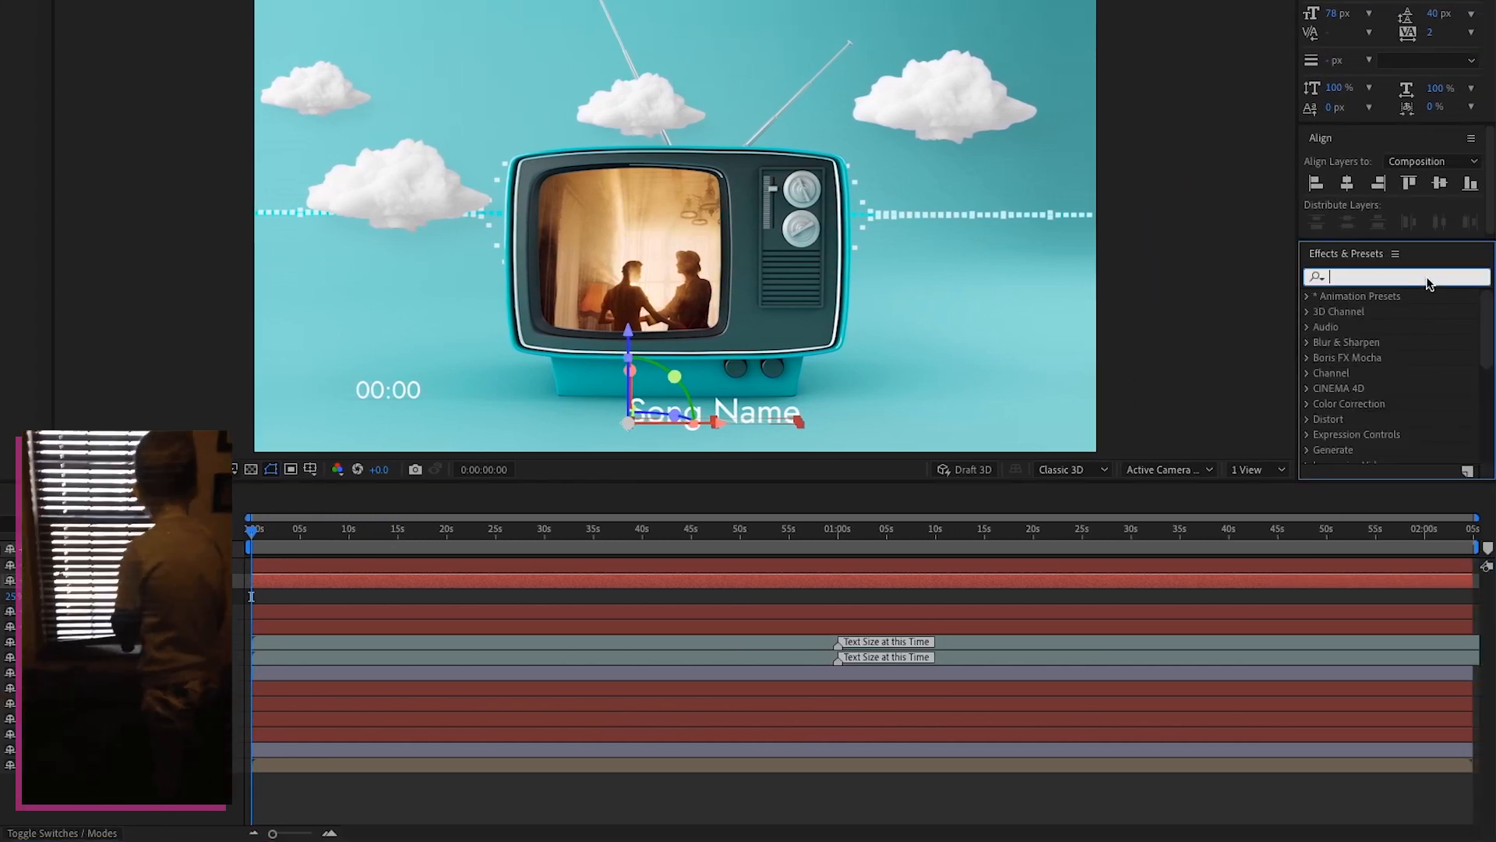
text(fast)
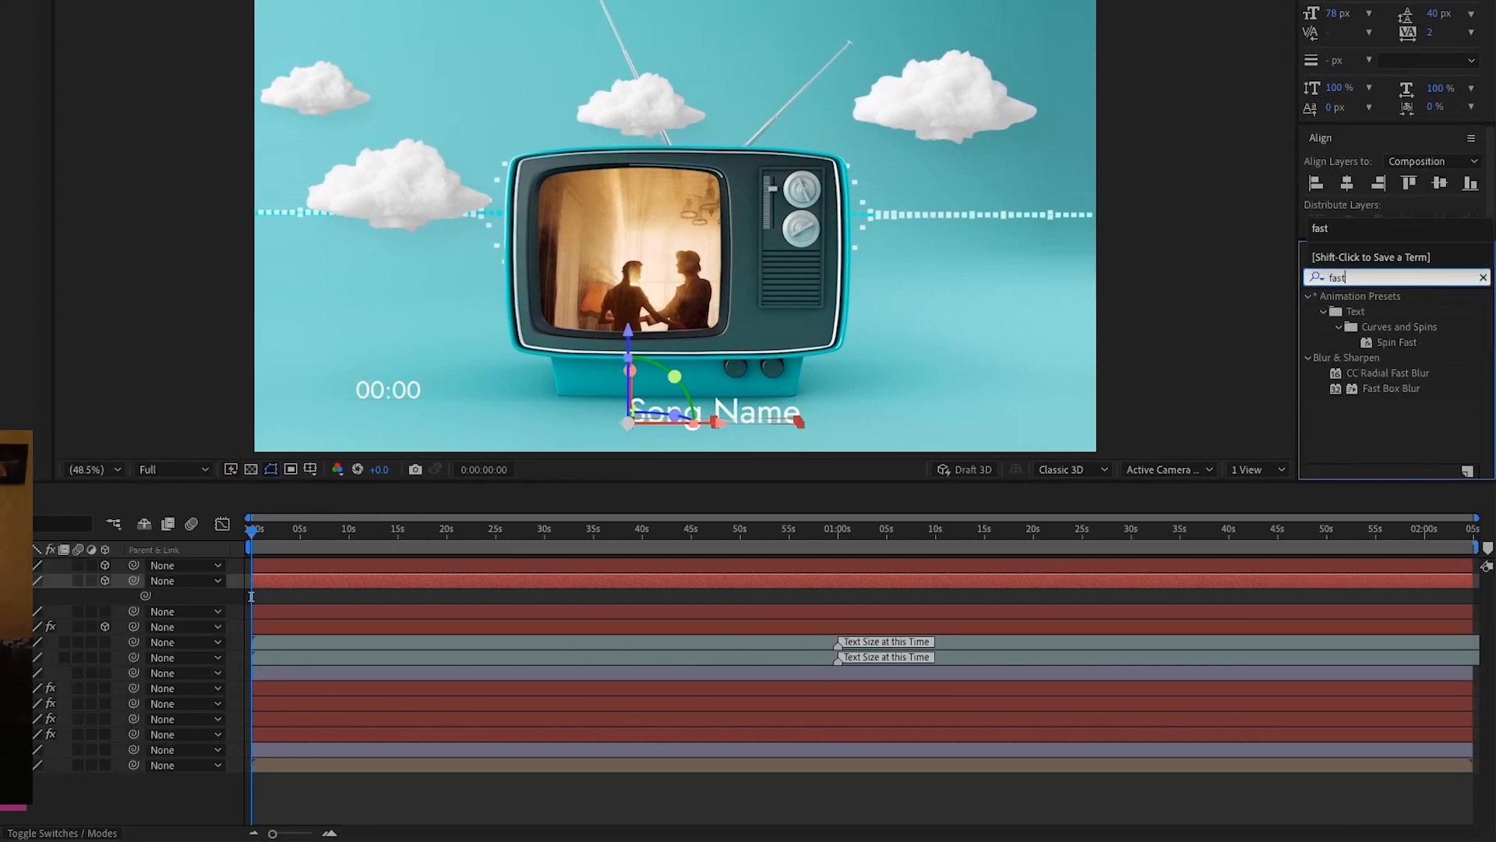
drag(1391, 388, 165, 621)
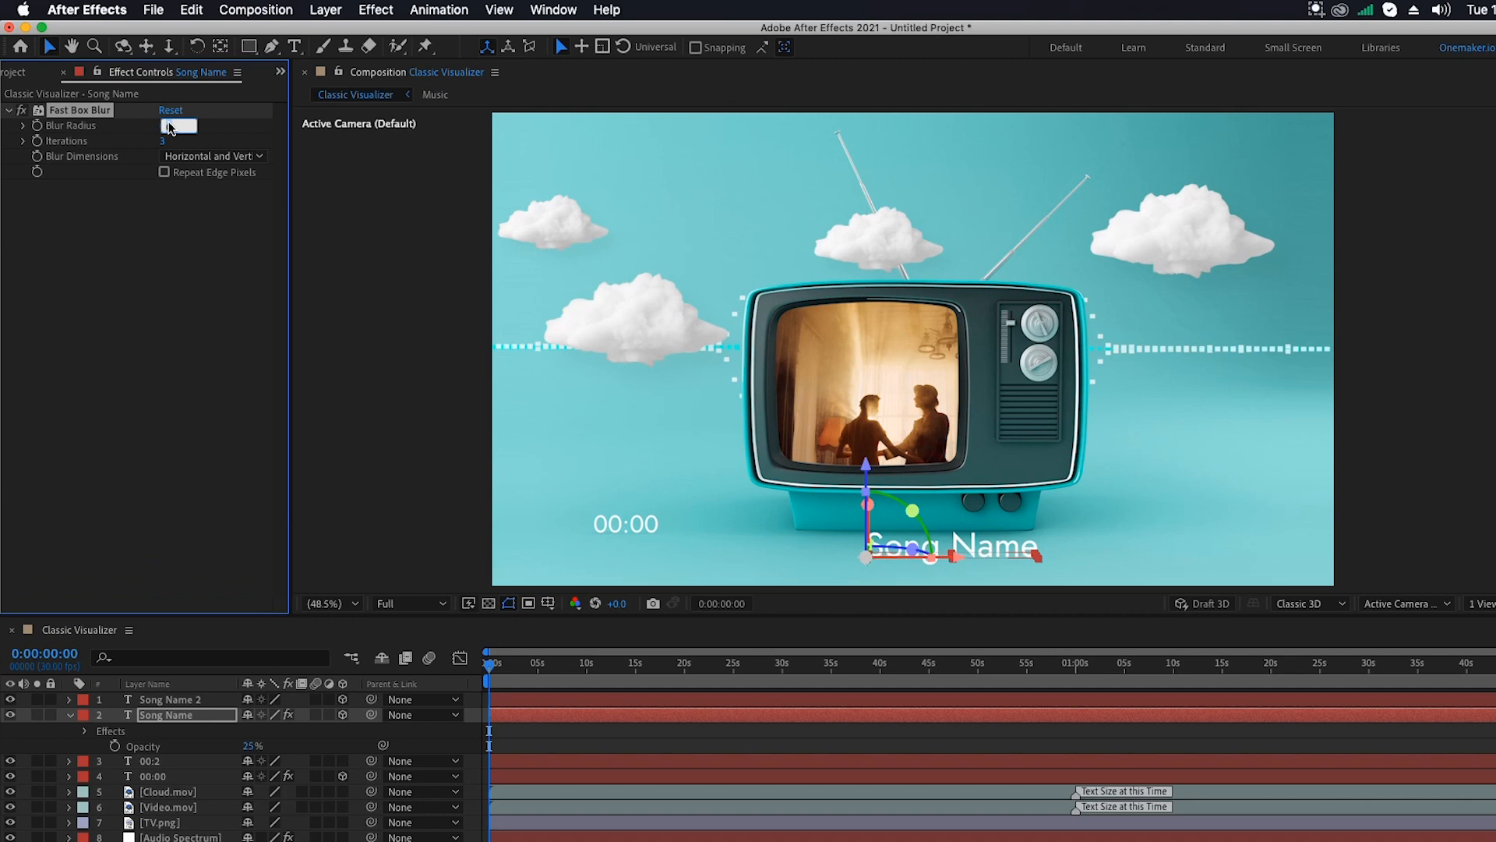
key(Return)
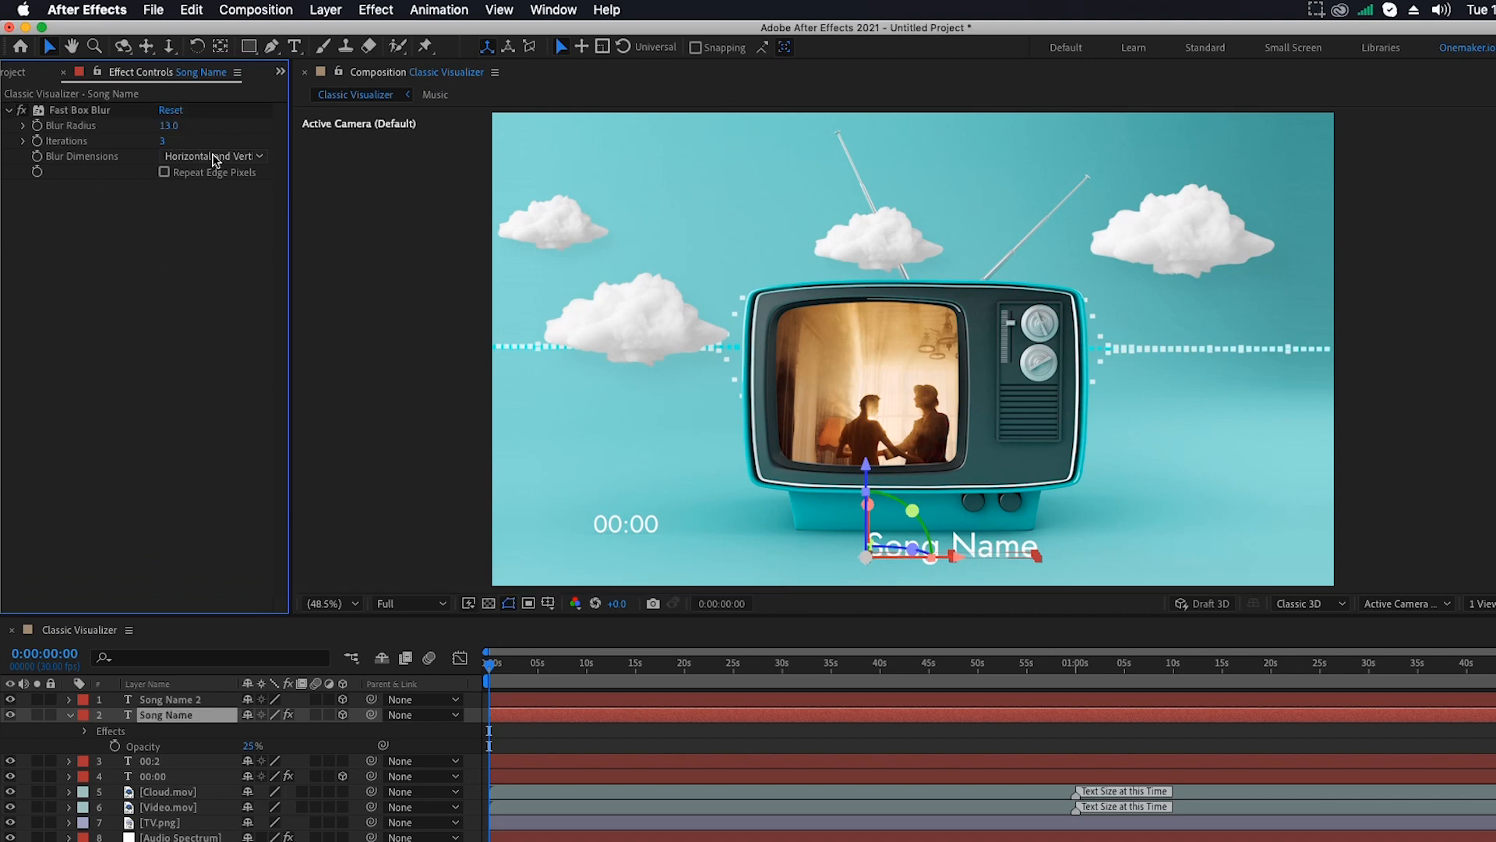
click(208, 159)
click(221, 196)
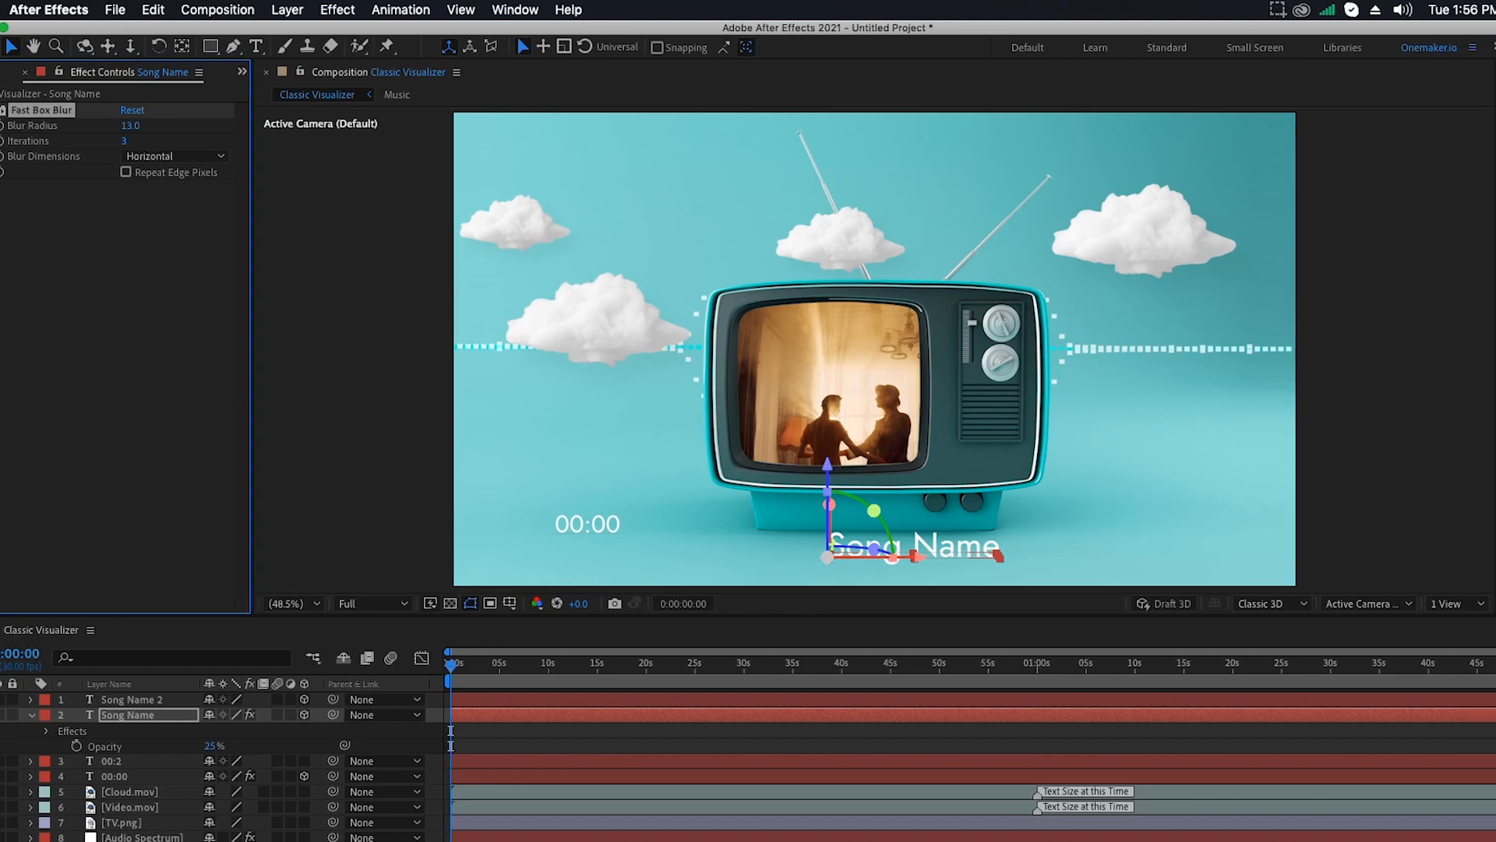
Apply the Fill effect with color 4197A6 to the blurred Song Name layer and nudge the layer slightly down
click(1440, 414)
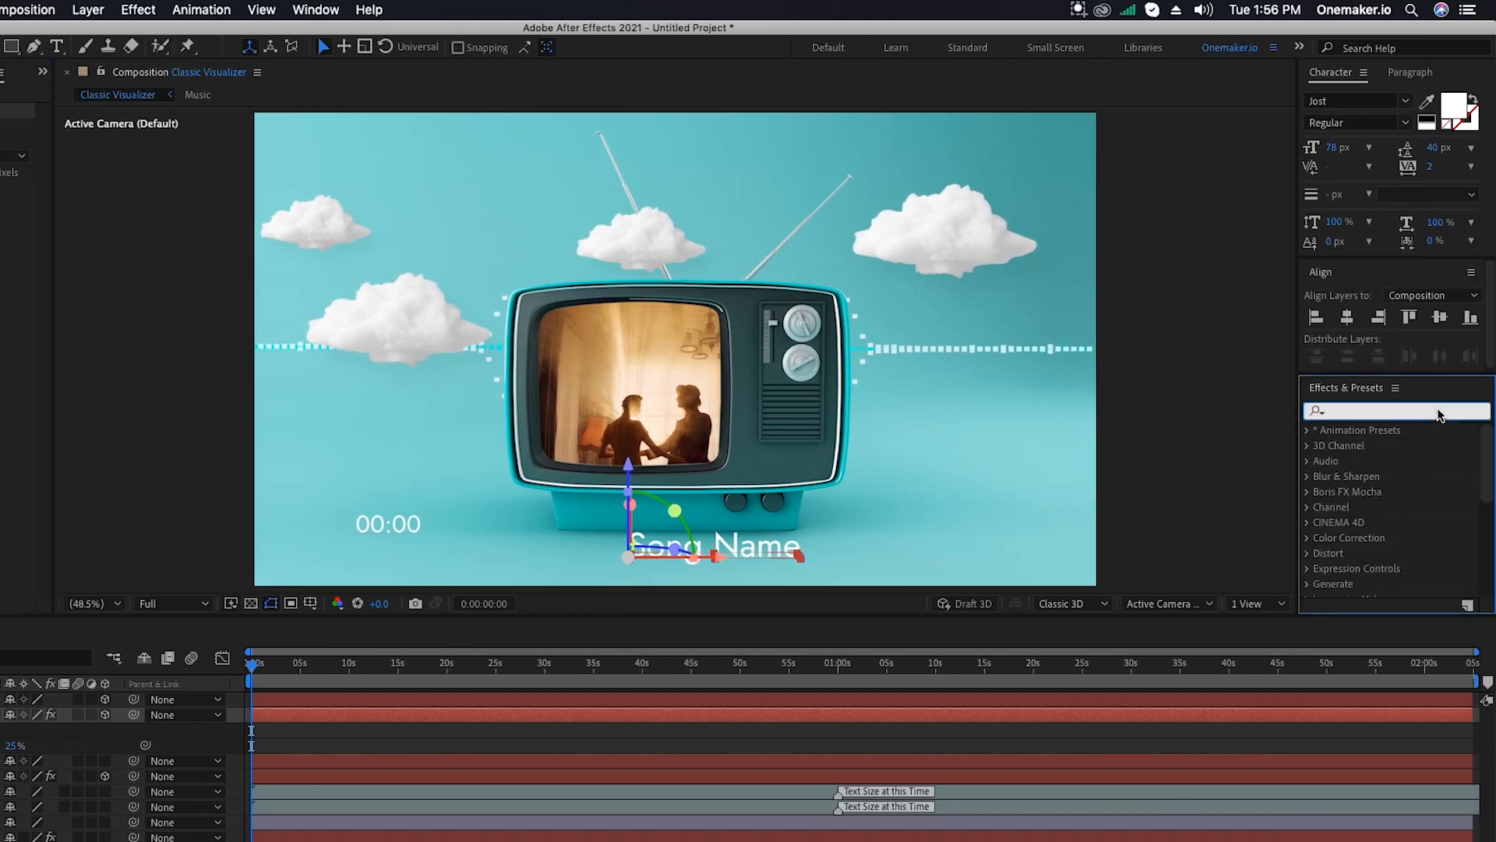
text(fill)
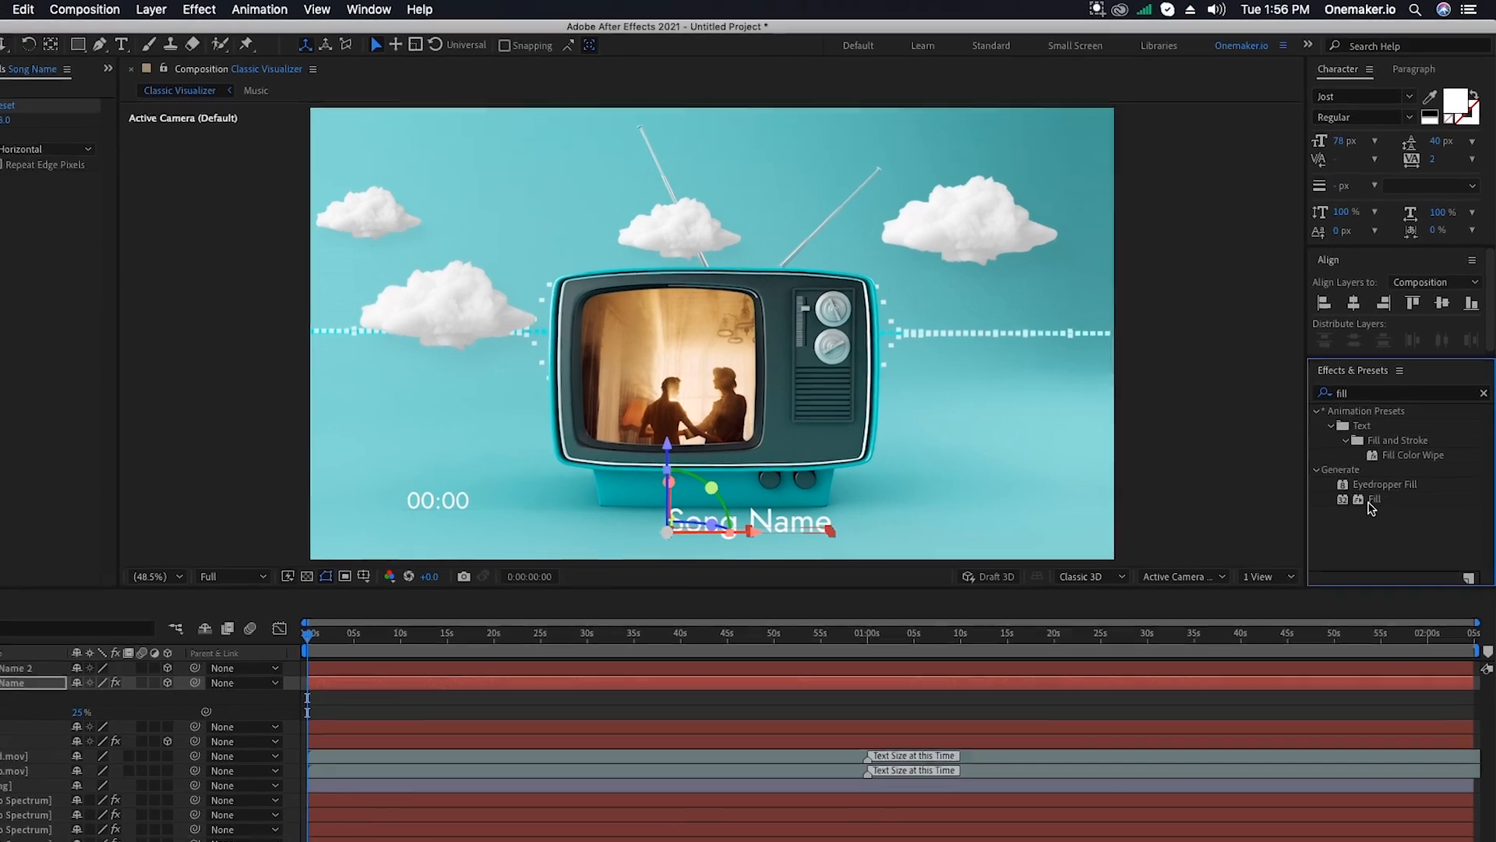
drag(1369, 523, 126, 618)
click(145, 202)
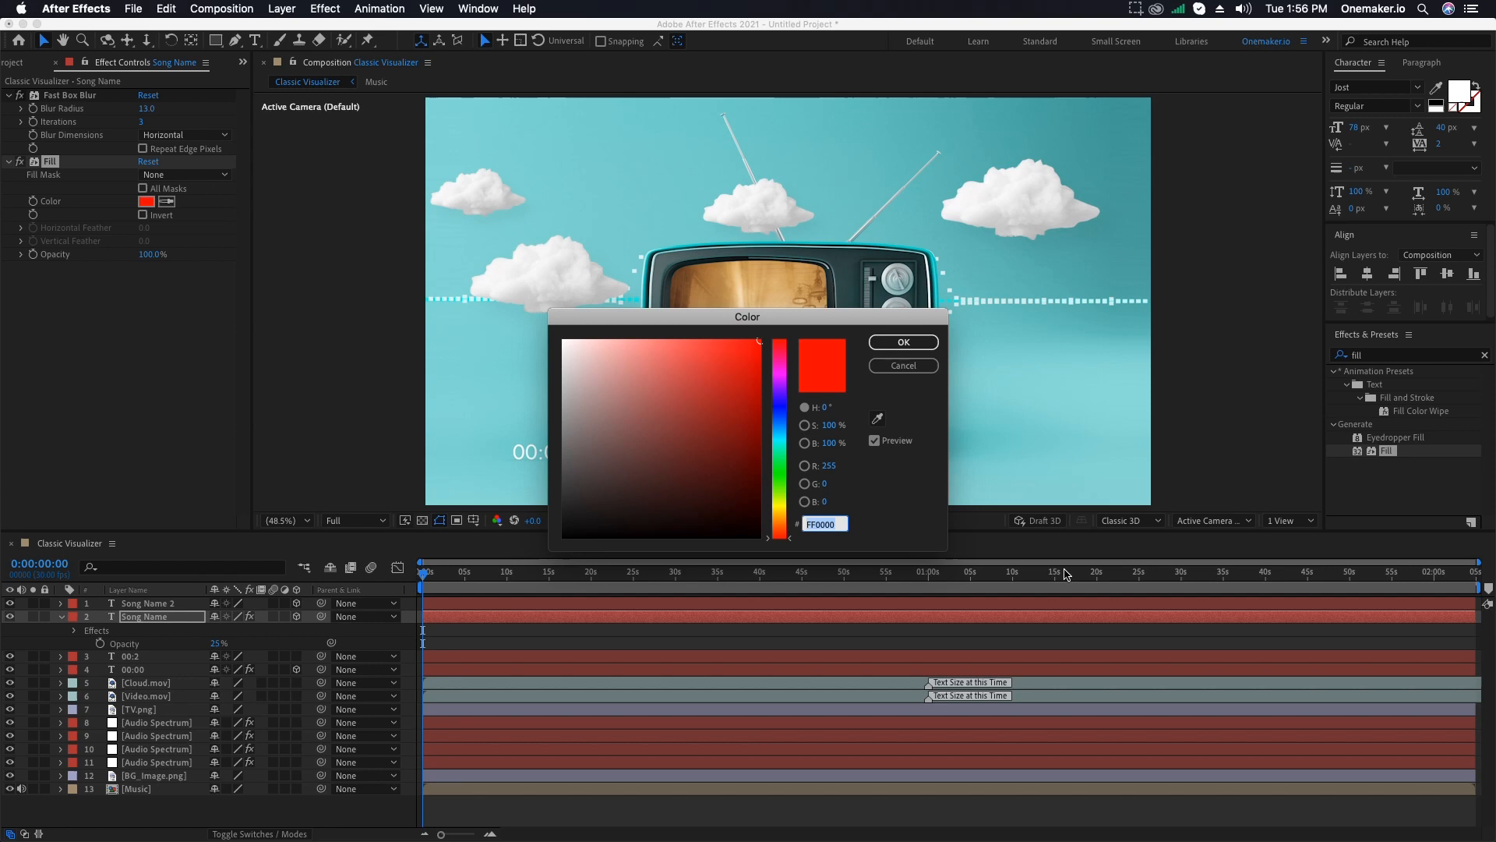
text(4197)
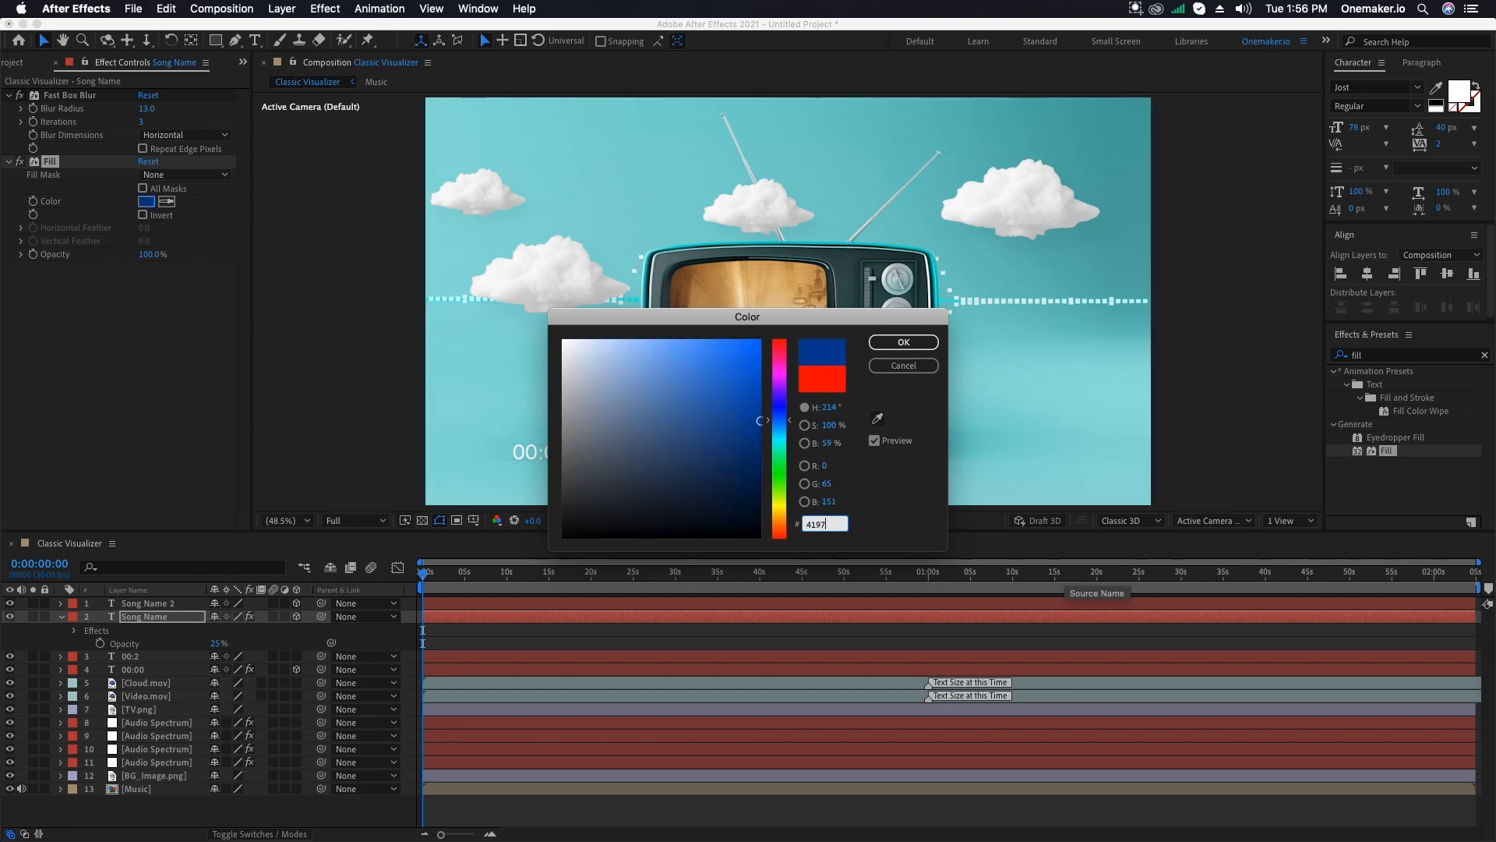
text(a6)
click(905, 342)
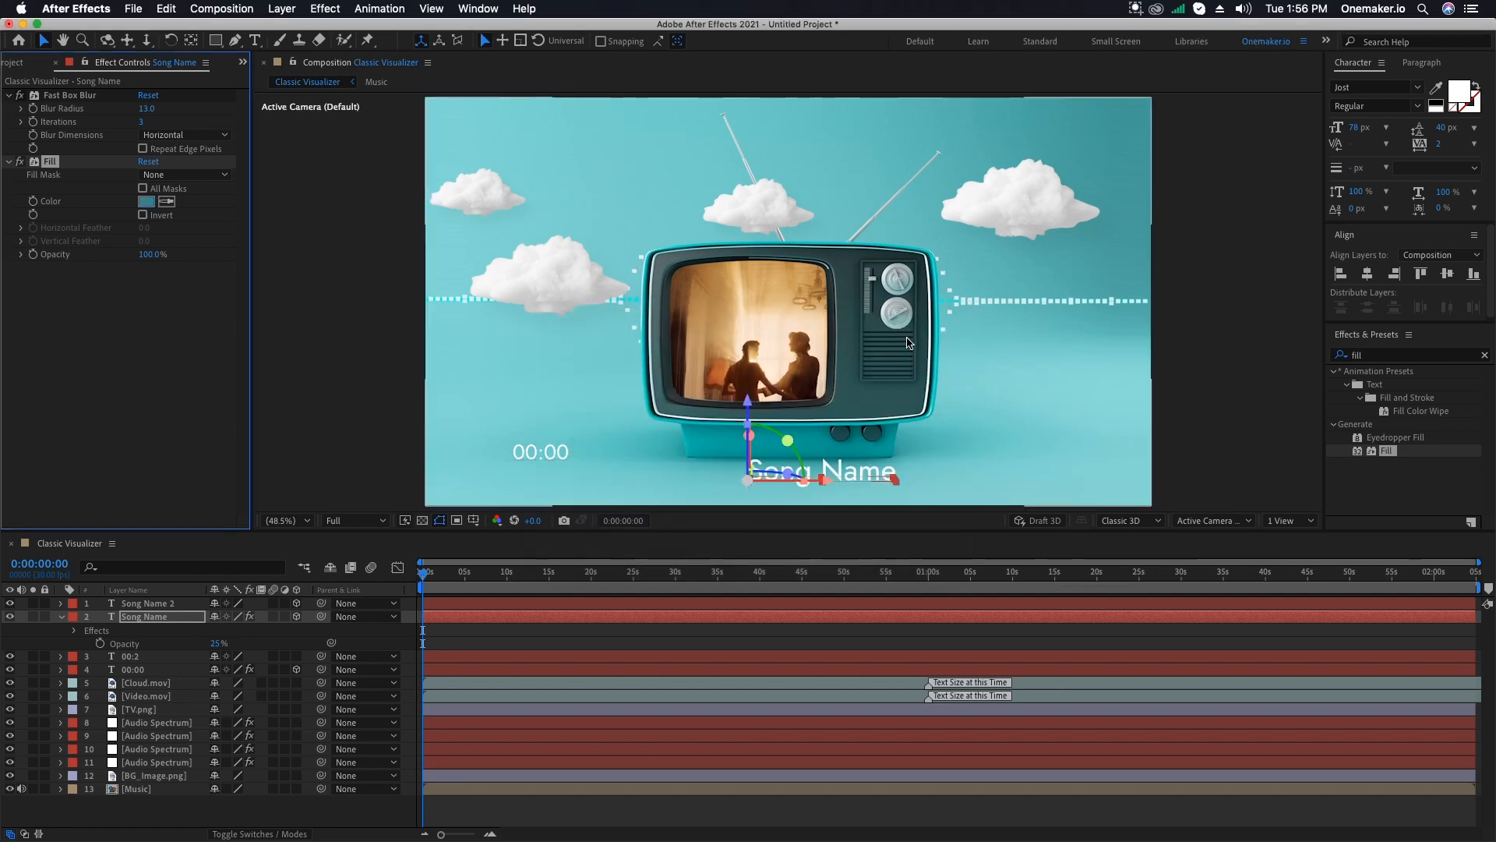
click(154, 616)
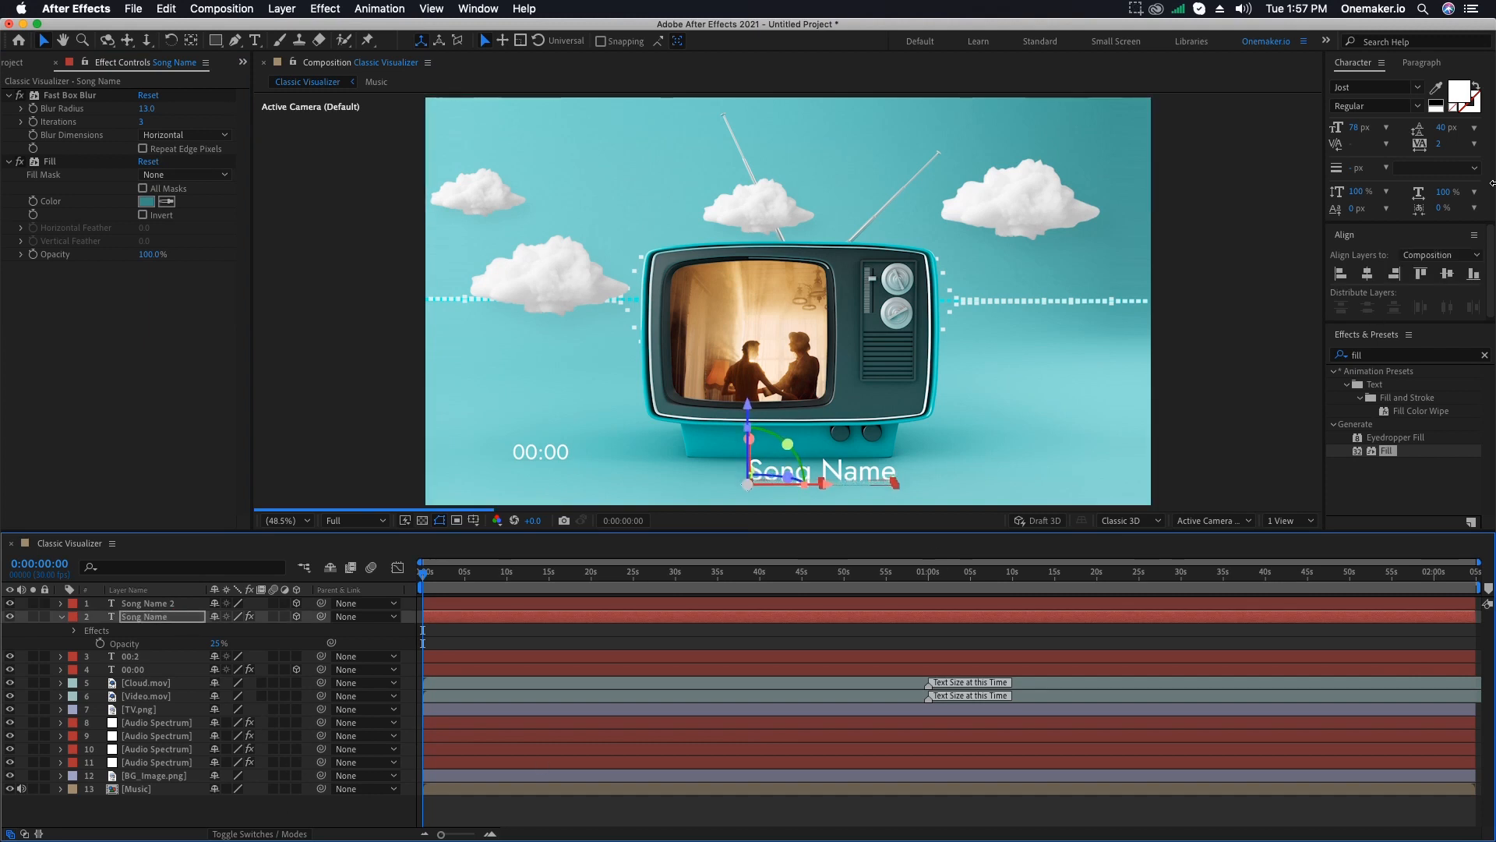
Create a new text layer reading Author Name and set its font size to 63 px
right_click(163, 815)
mouse_move(311, 670)
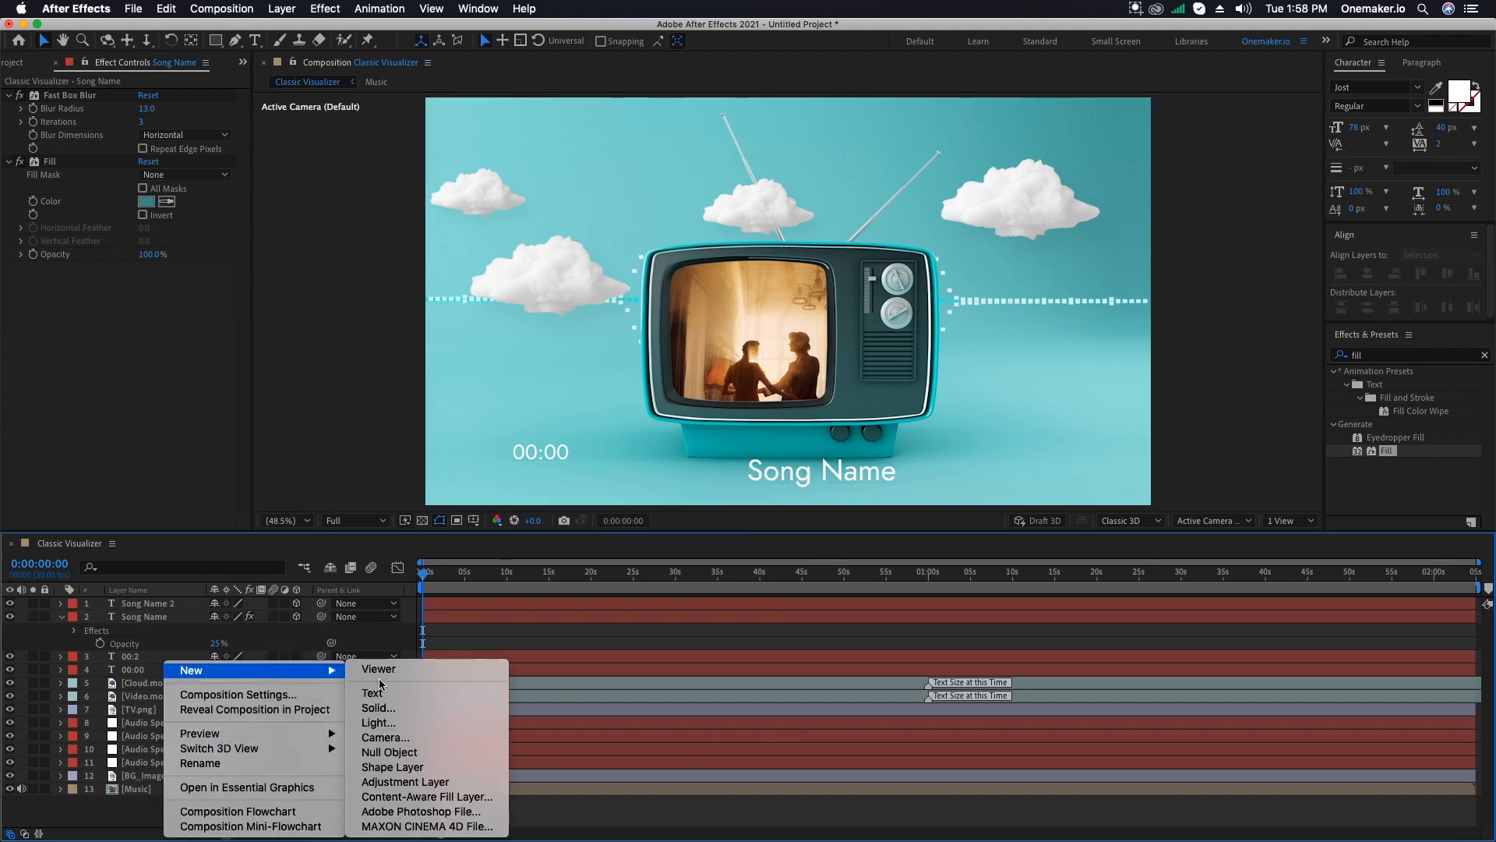
click(390, 694)
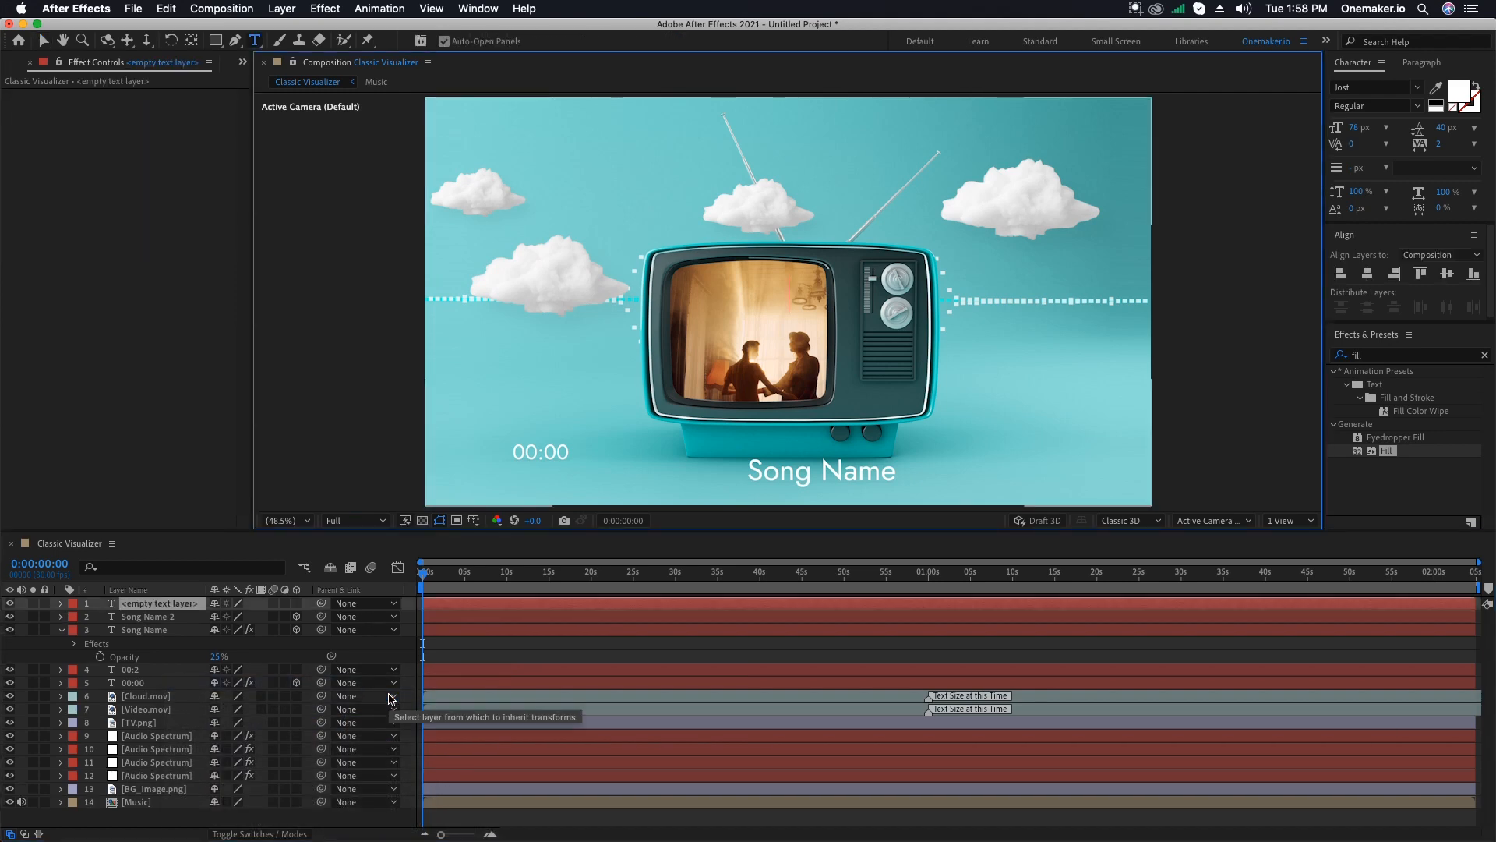
text(Author N)
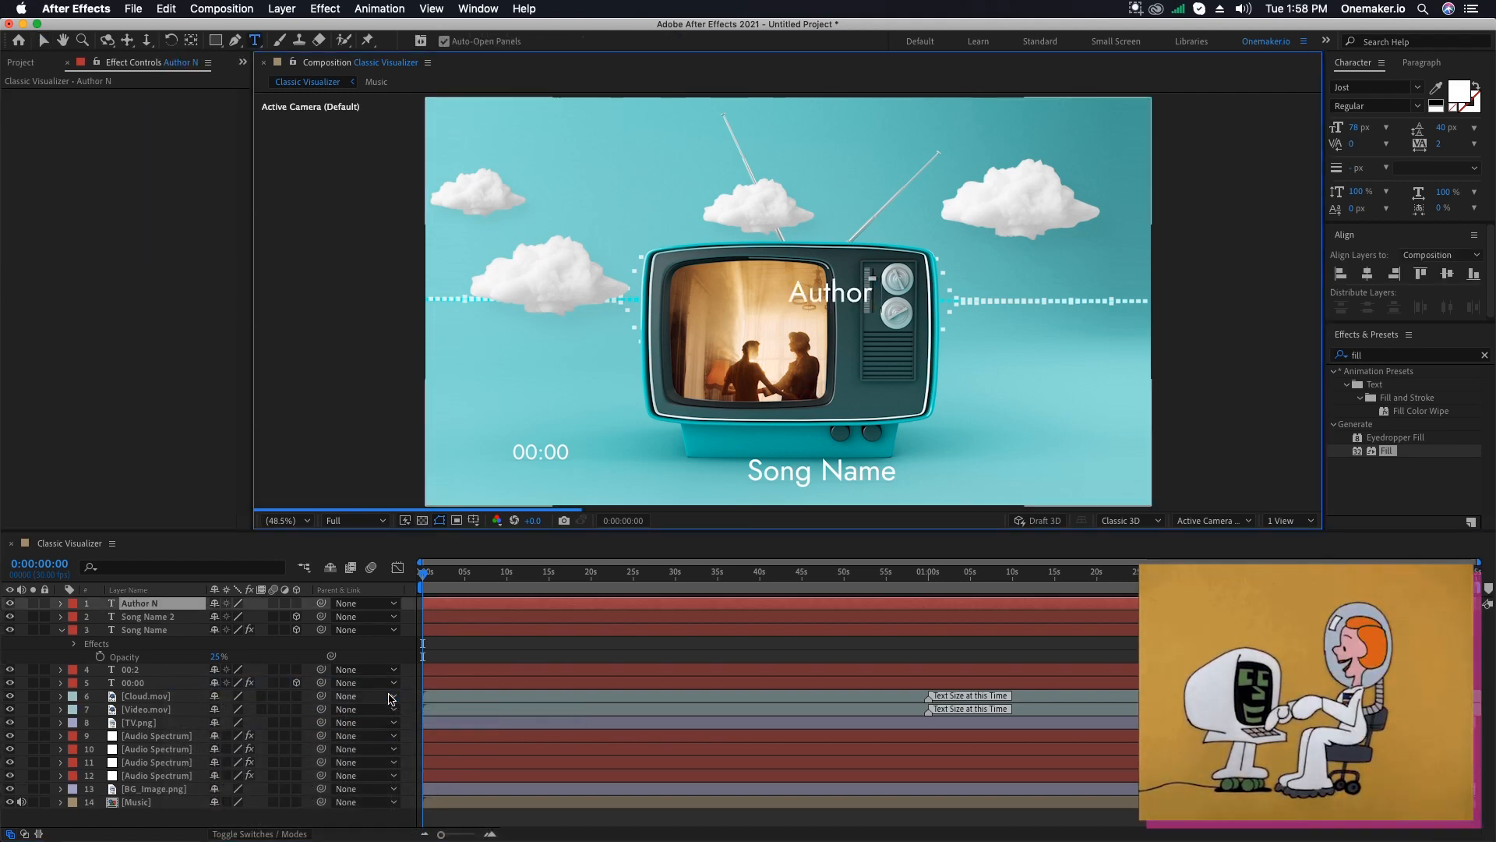
text(ame)
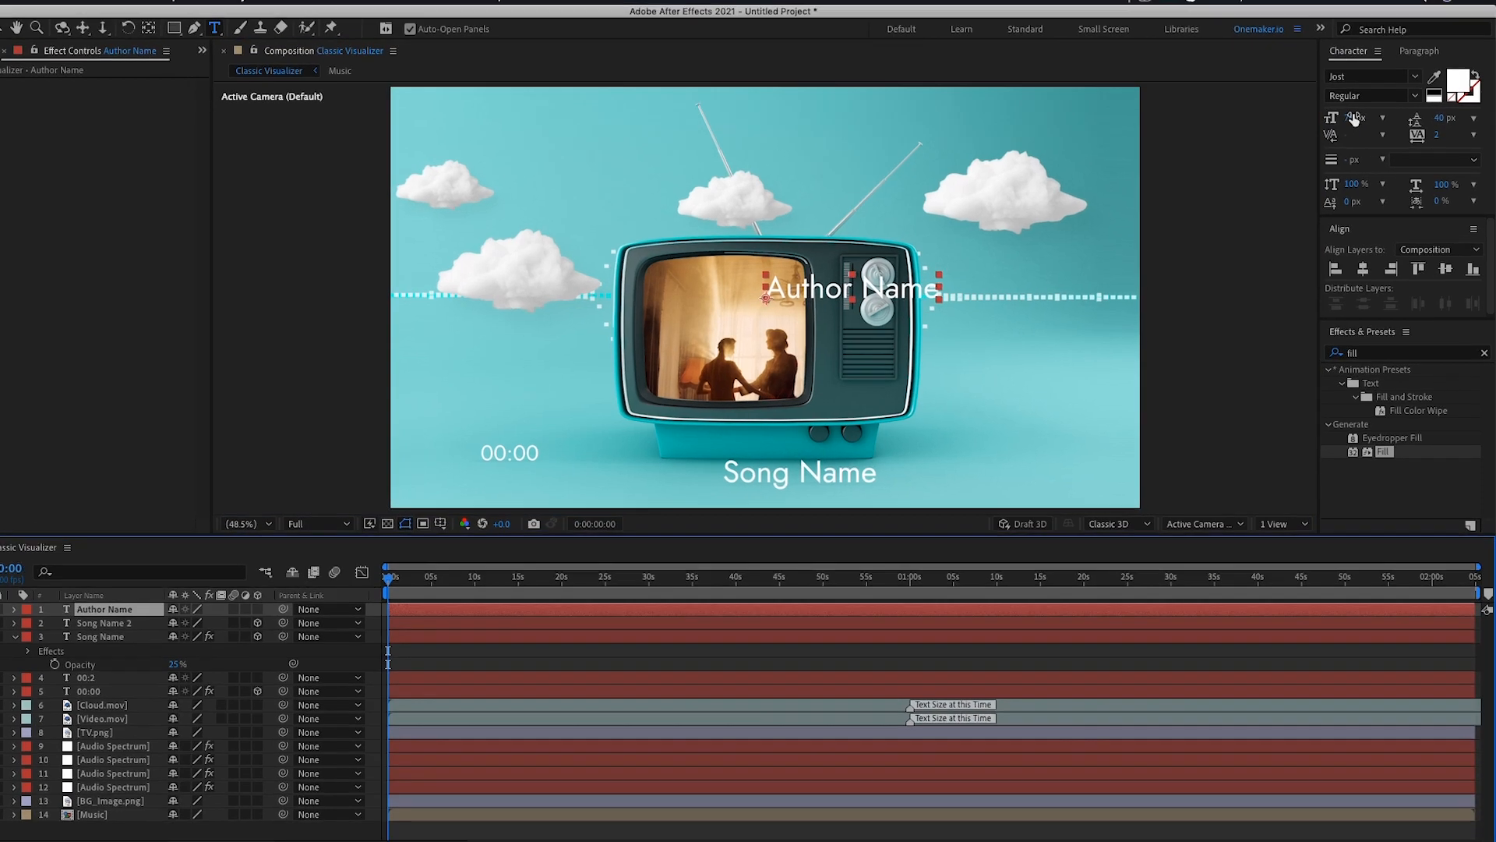
click(1354, 119)
text(63)
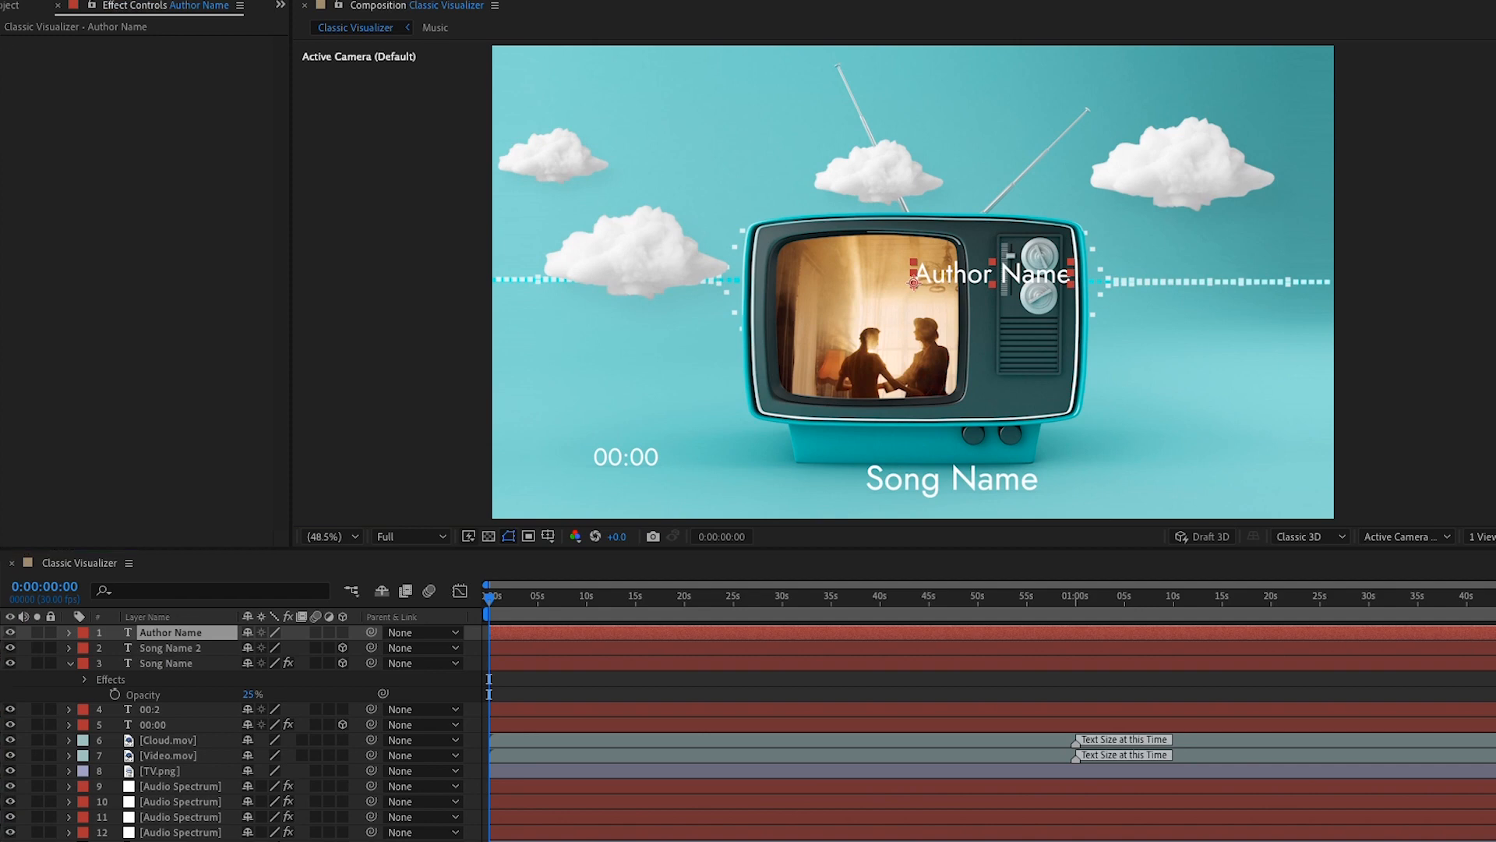
Move the Author Name text below the end of Song Name, then make it a 3D layer and duplicate it
drag(978, 280, 1087, 501)
click(342, 632)
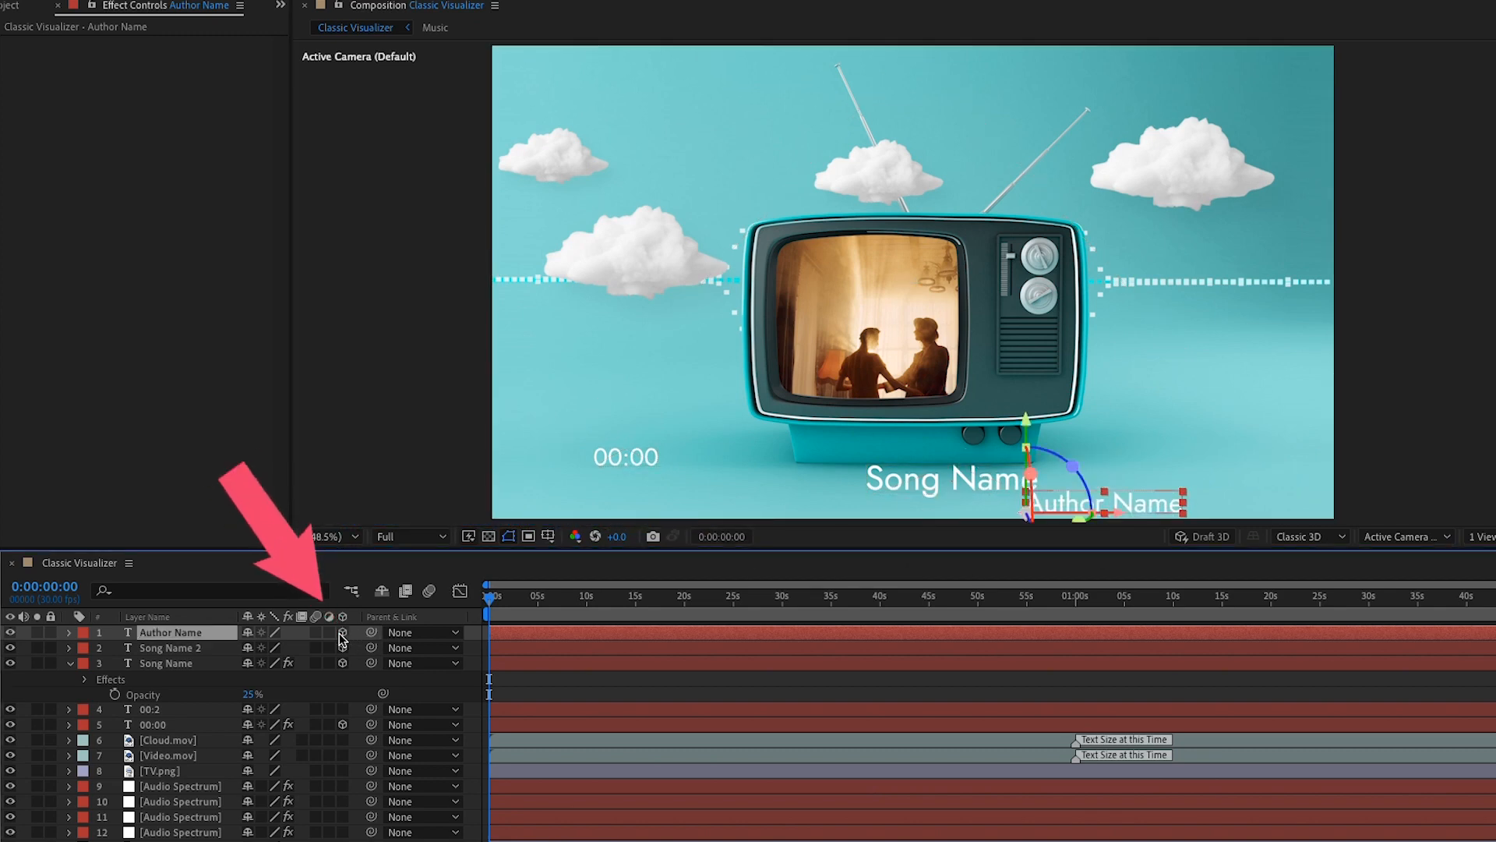
key(ctrl+d)
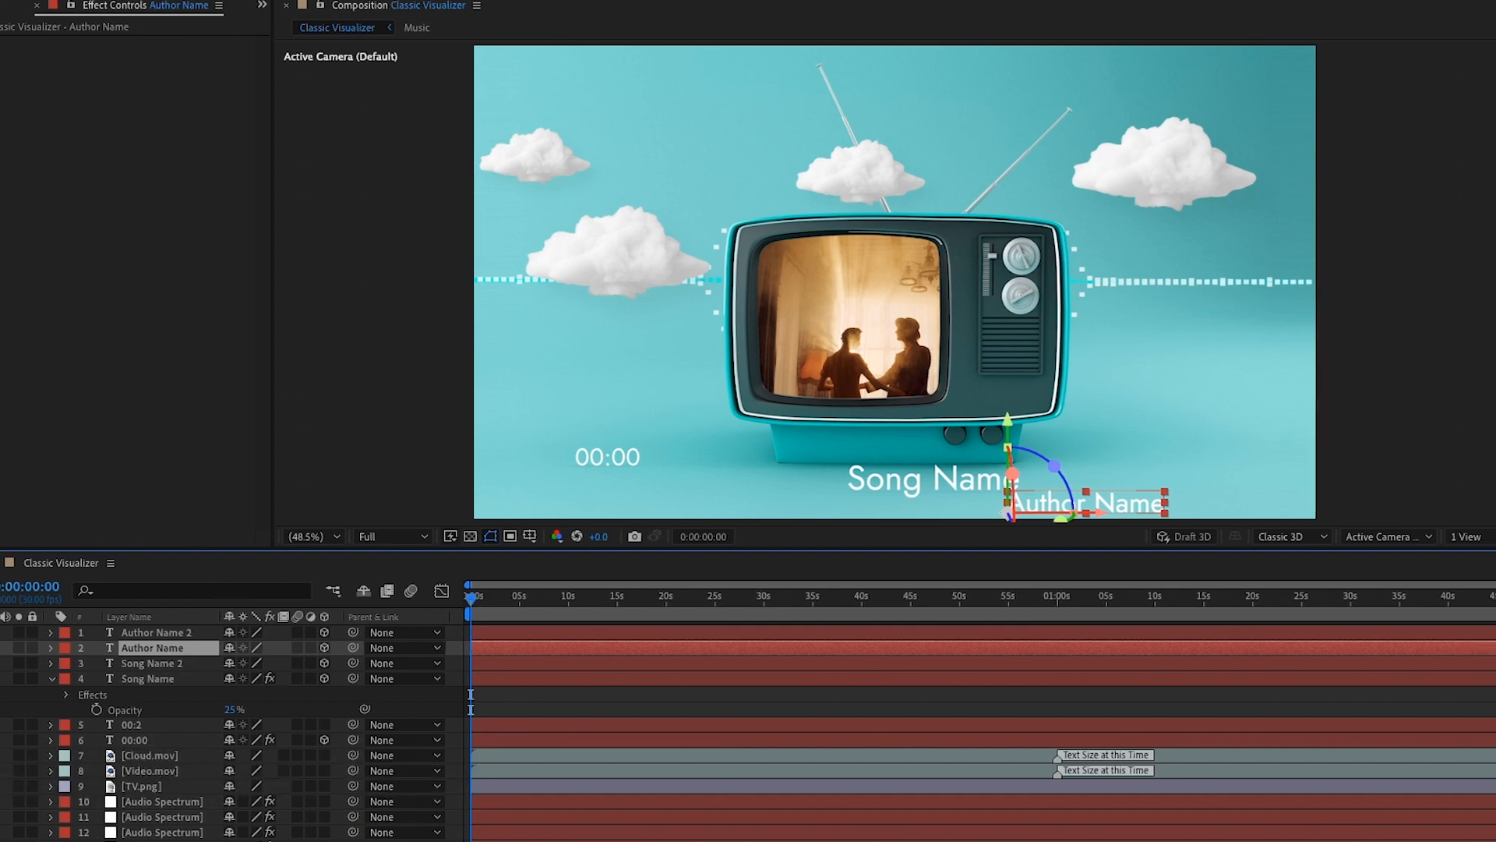
Apply Fast Box Blur to the original Author Name layer with a blur radius of 13 and Horizontal blur dimensions
click(1482, 345)
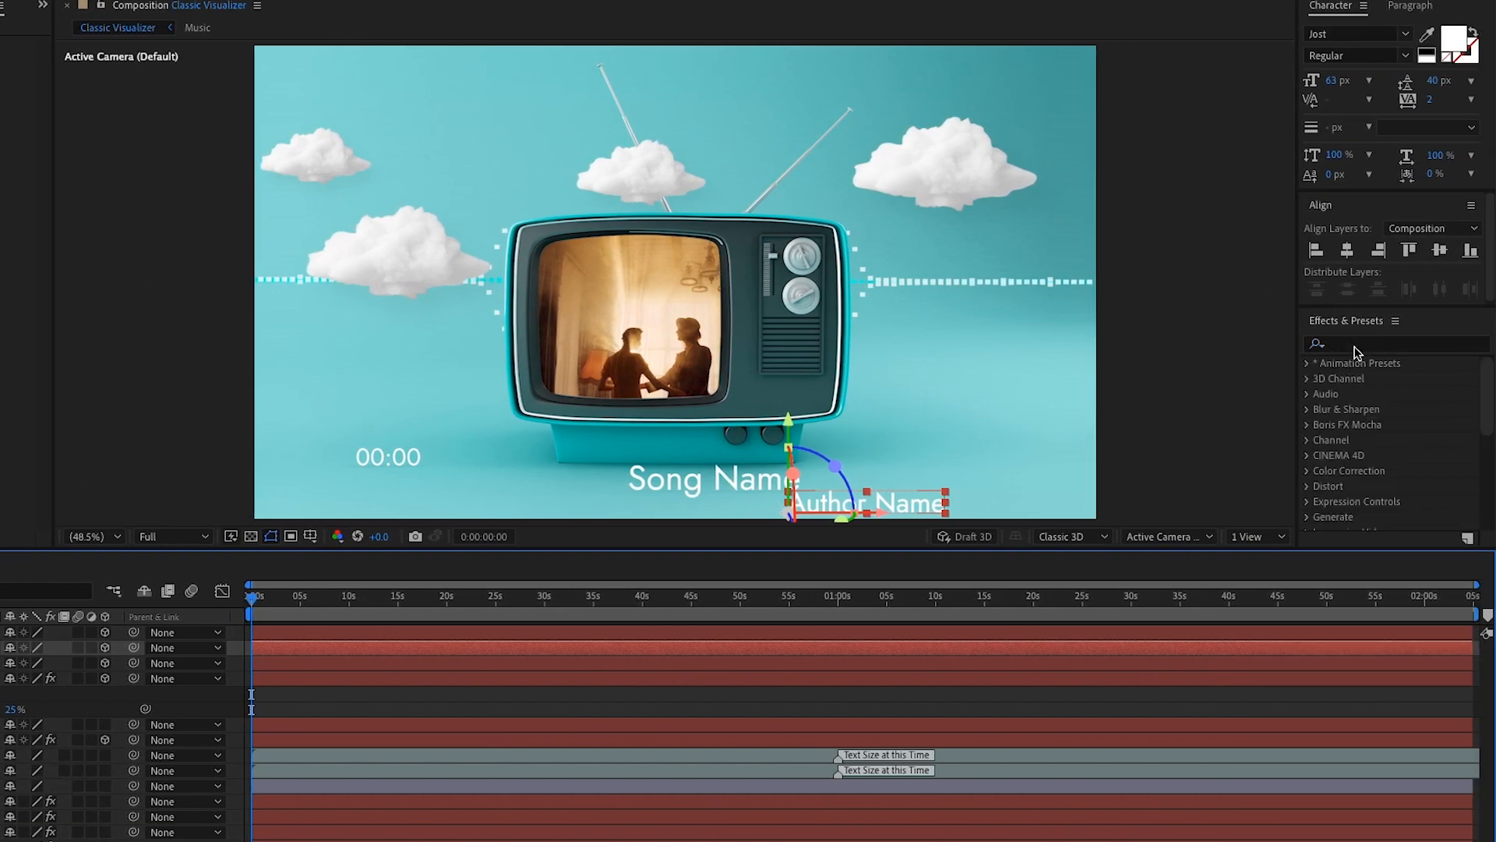
click(1356, 347)
text(fast)
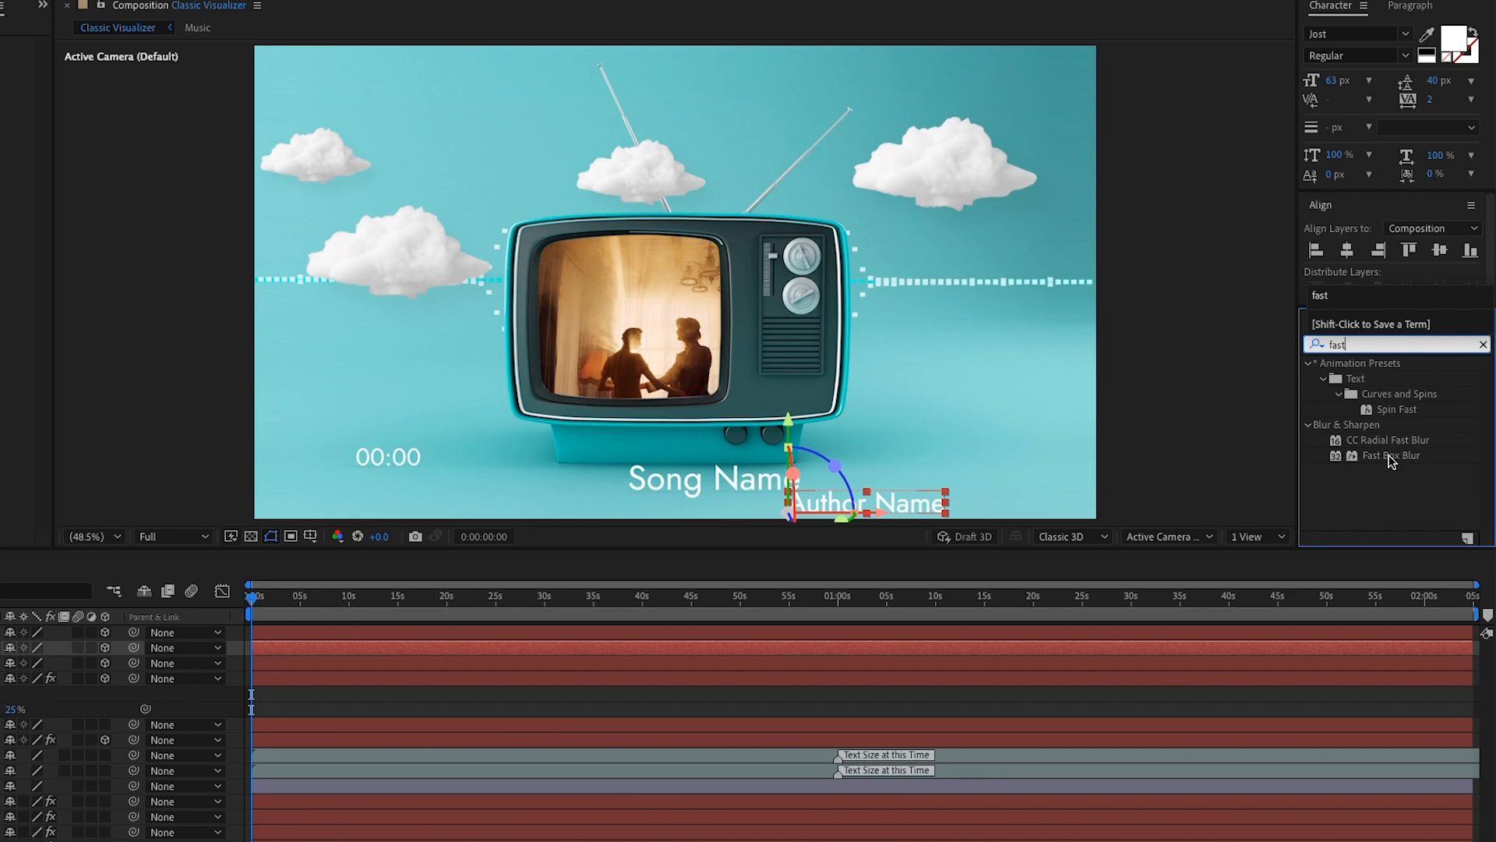
drag(1391, 460, 202, 716)
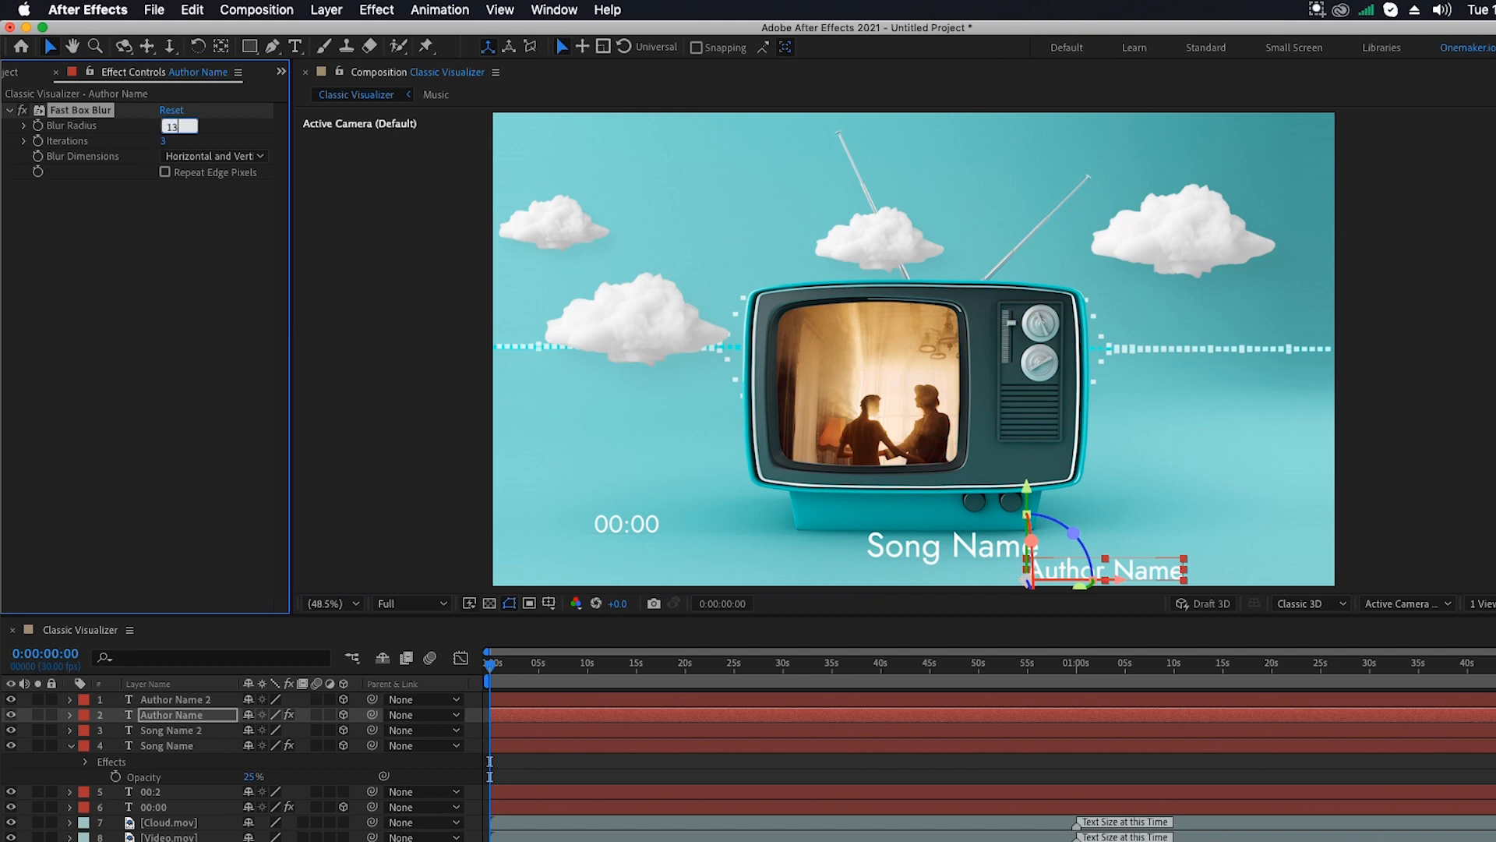
click(136, 204)
click(253, 157)
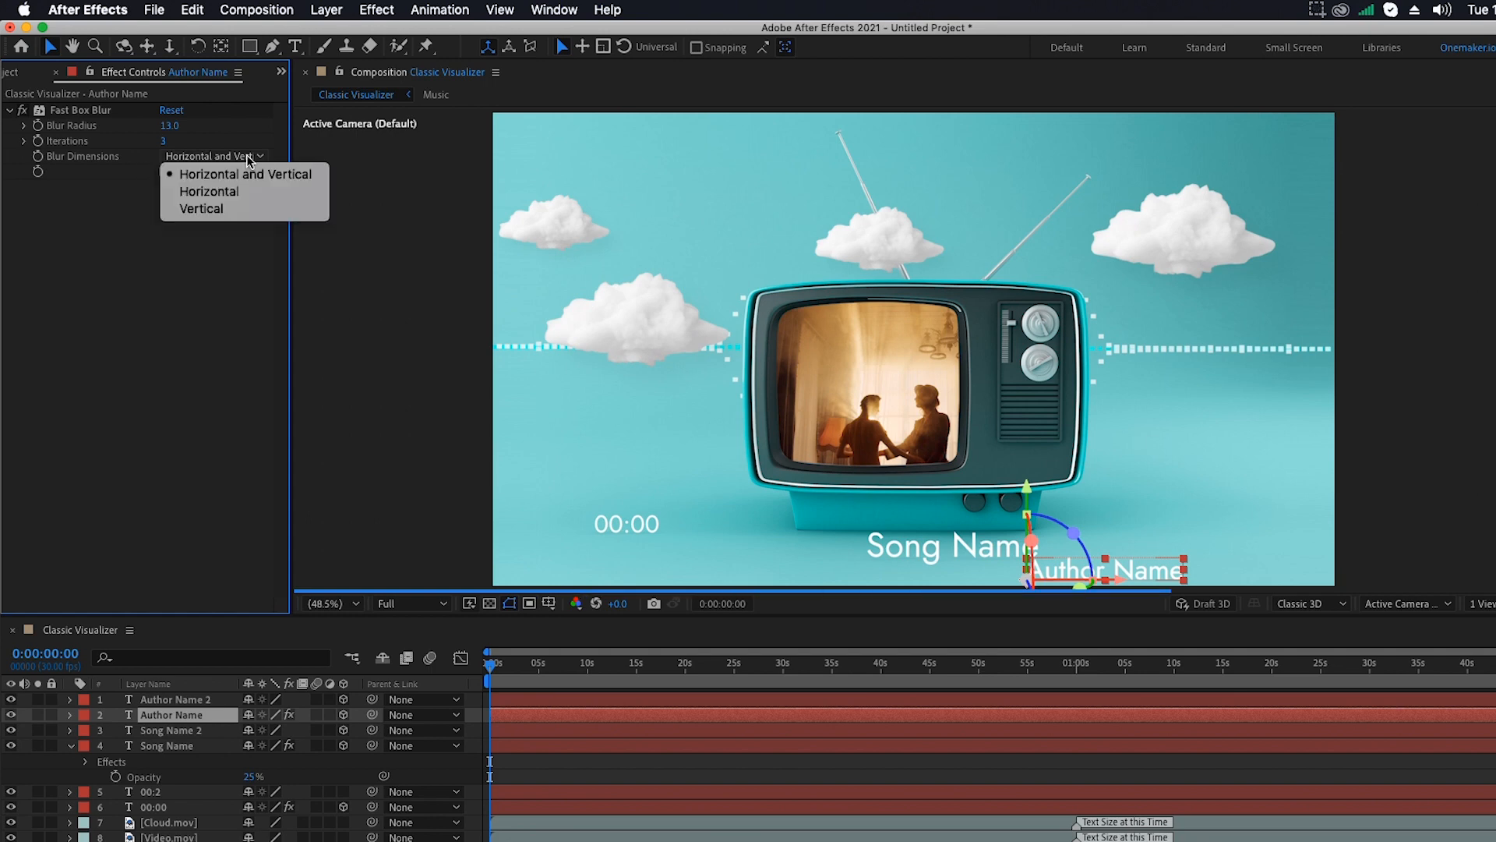
click(247, 194)
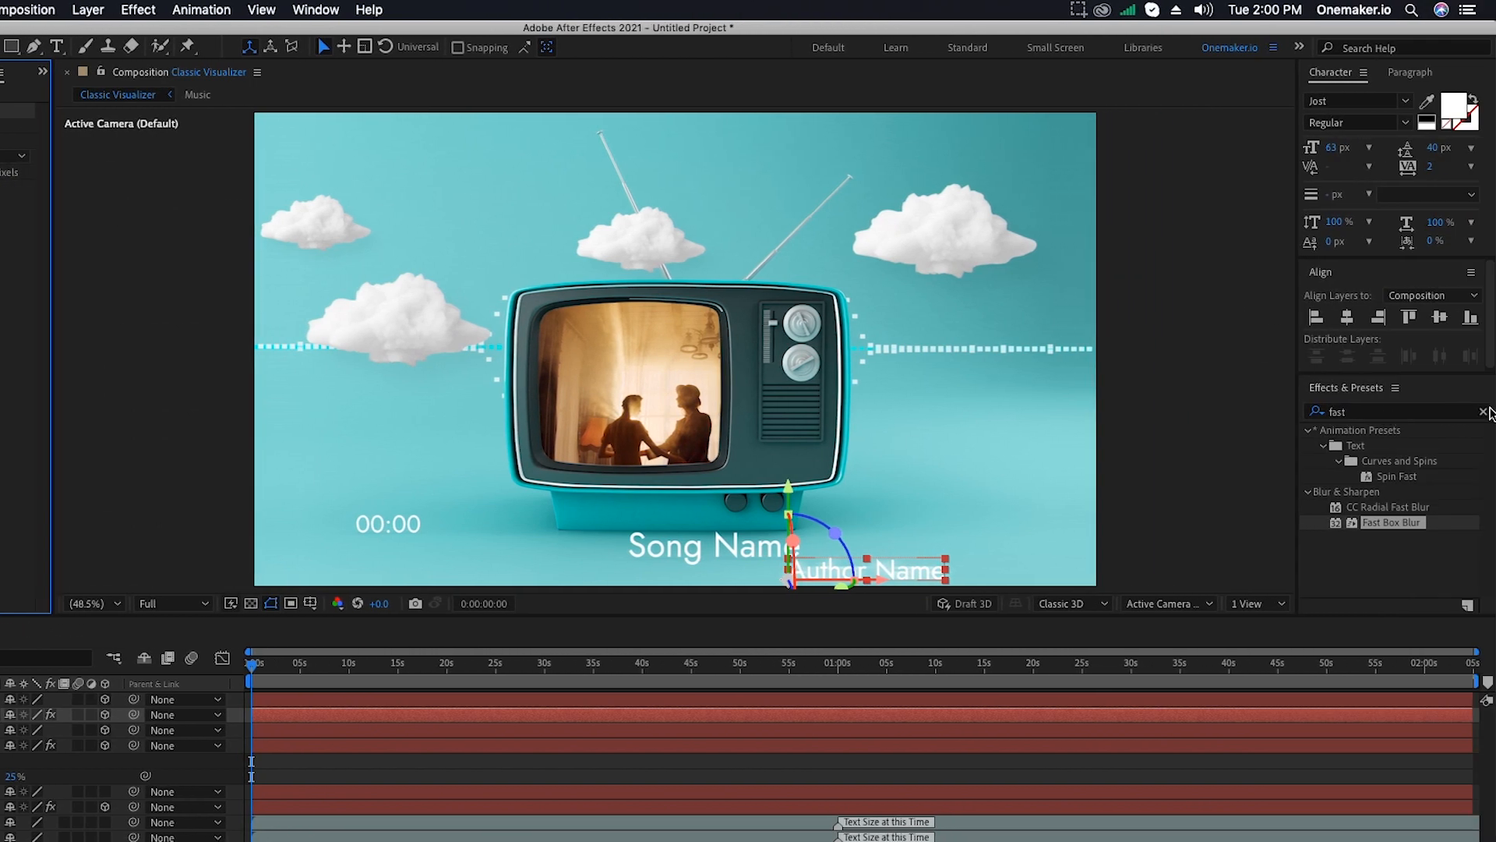
Apply the Fill effect to the blurred Author Name layer and set its color to 419791
click(1483, 411)
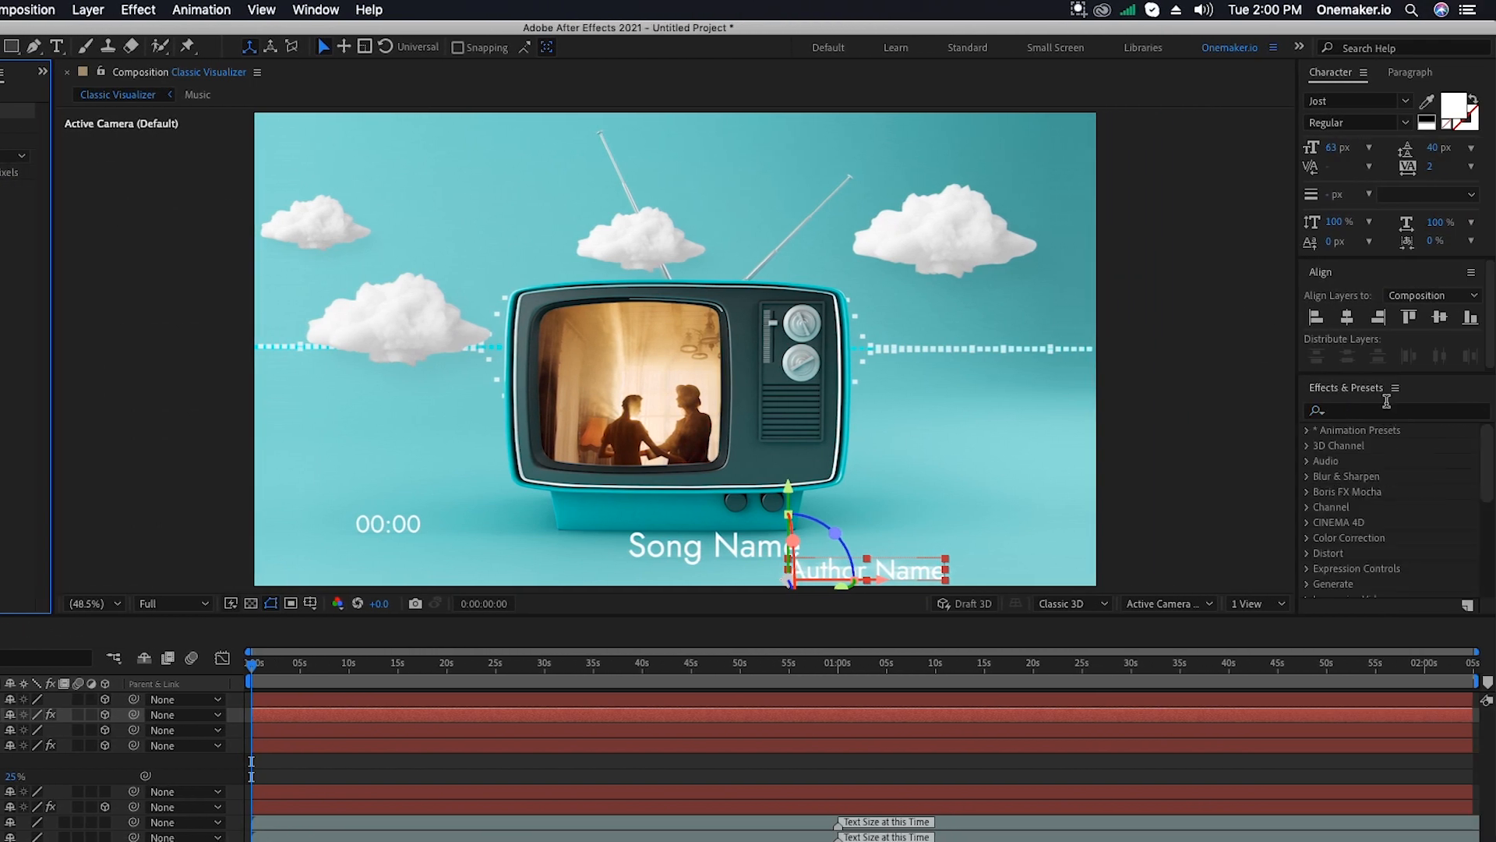
click(1376, 411)
text(fill)
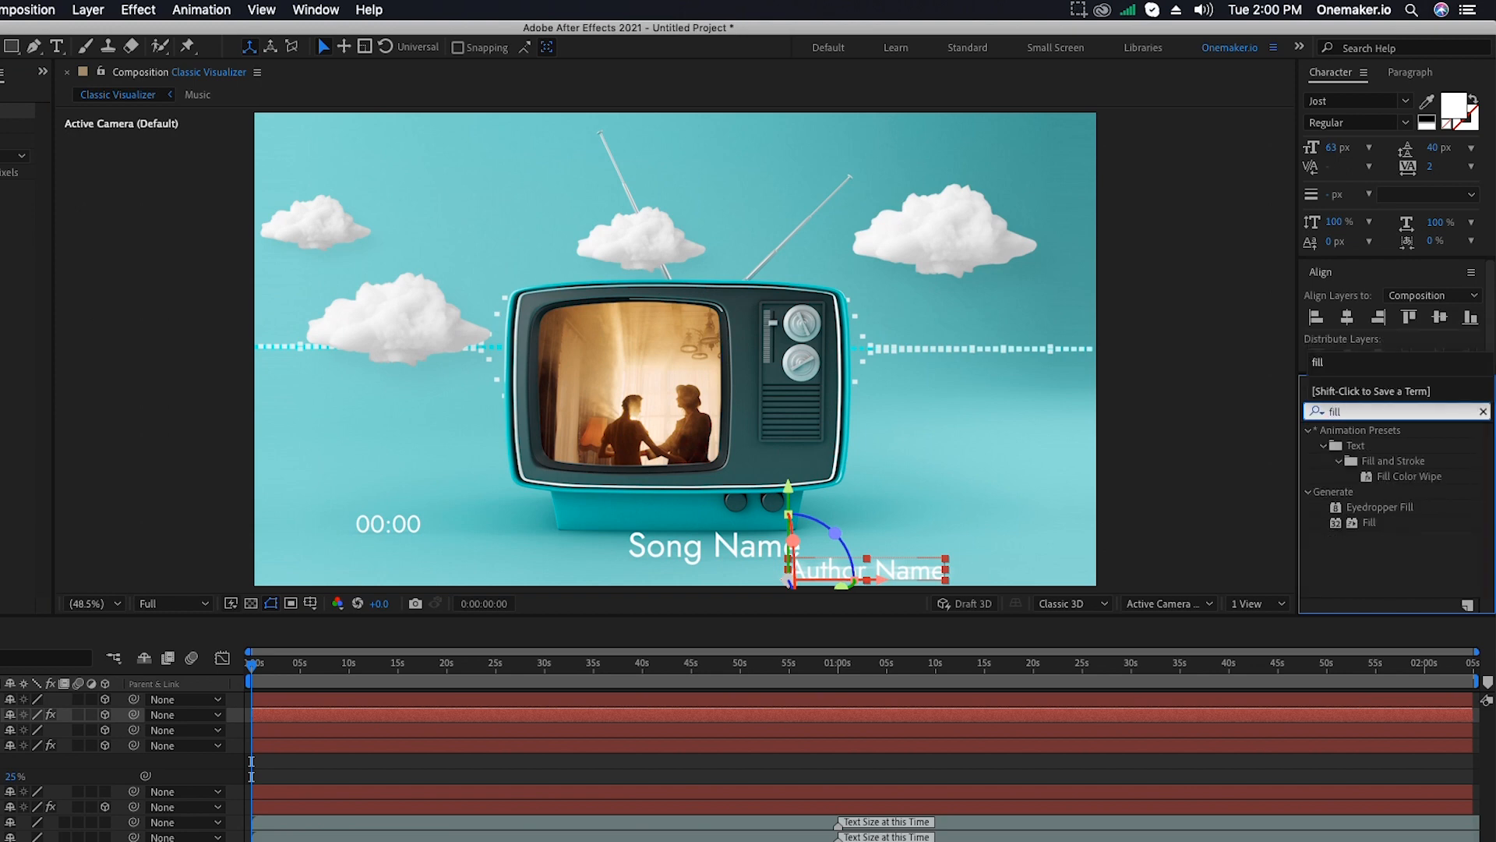
drag(1369, 530, 154, 721)
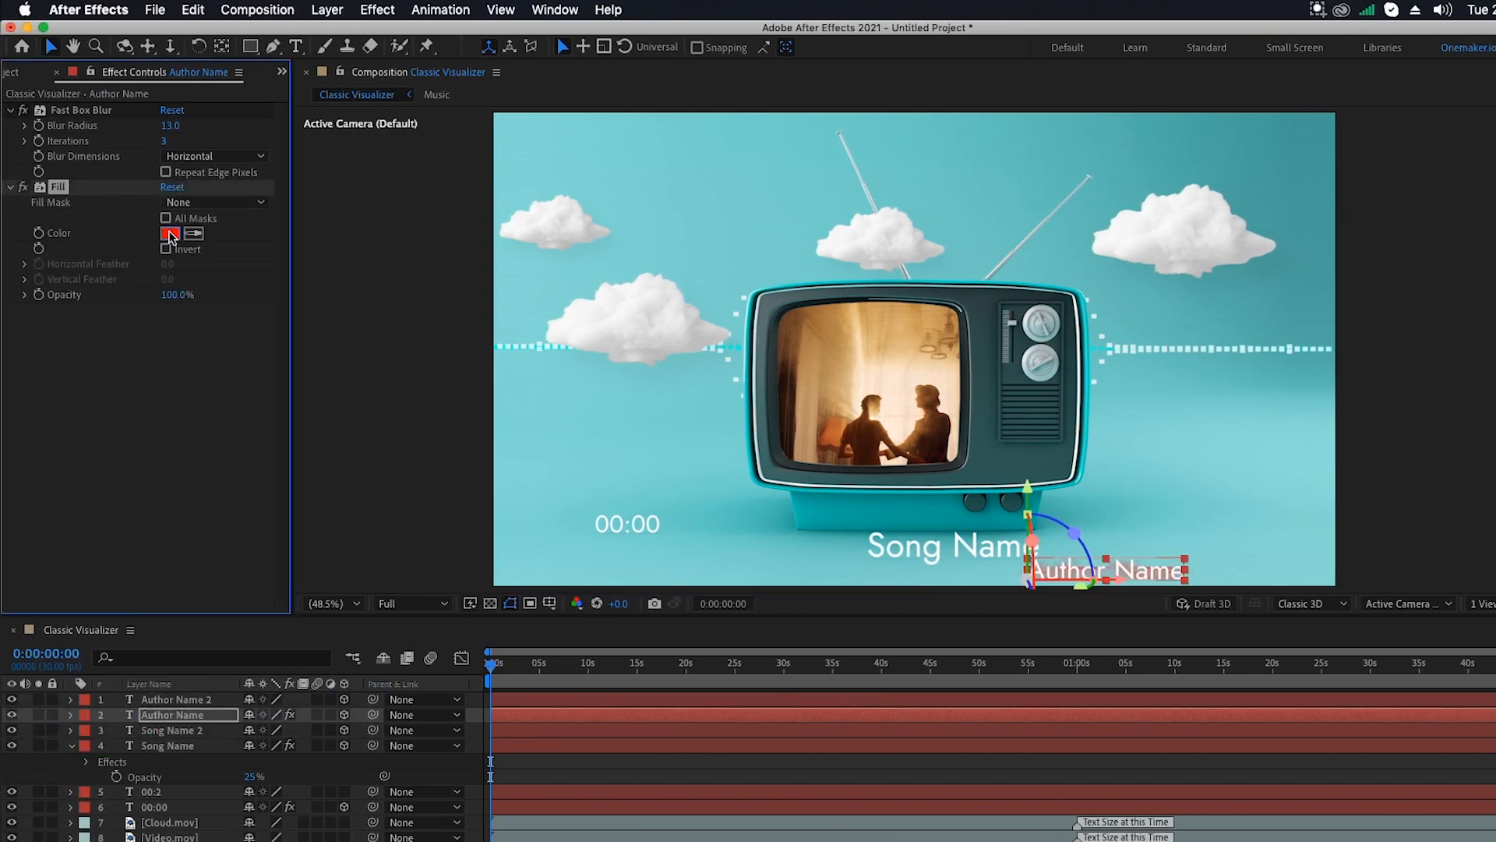
click(168, 235)
text(4)
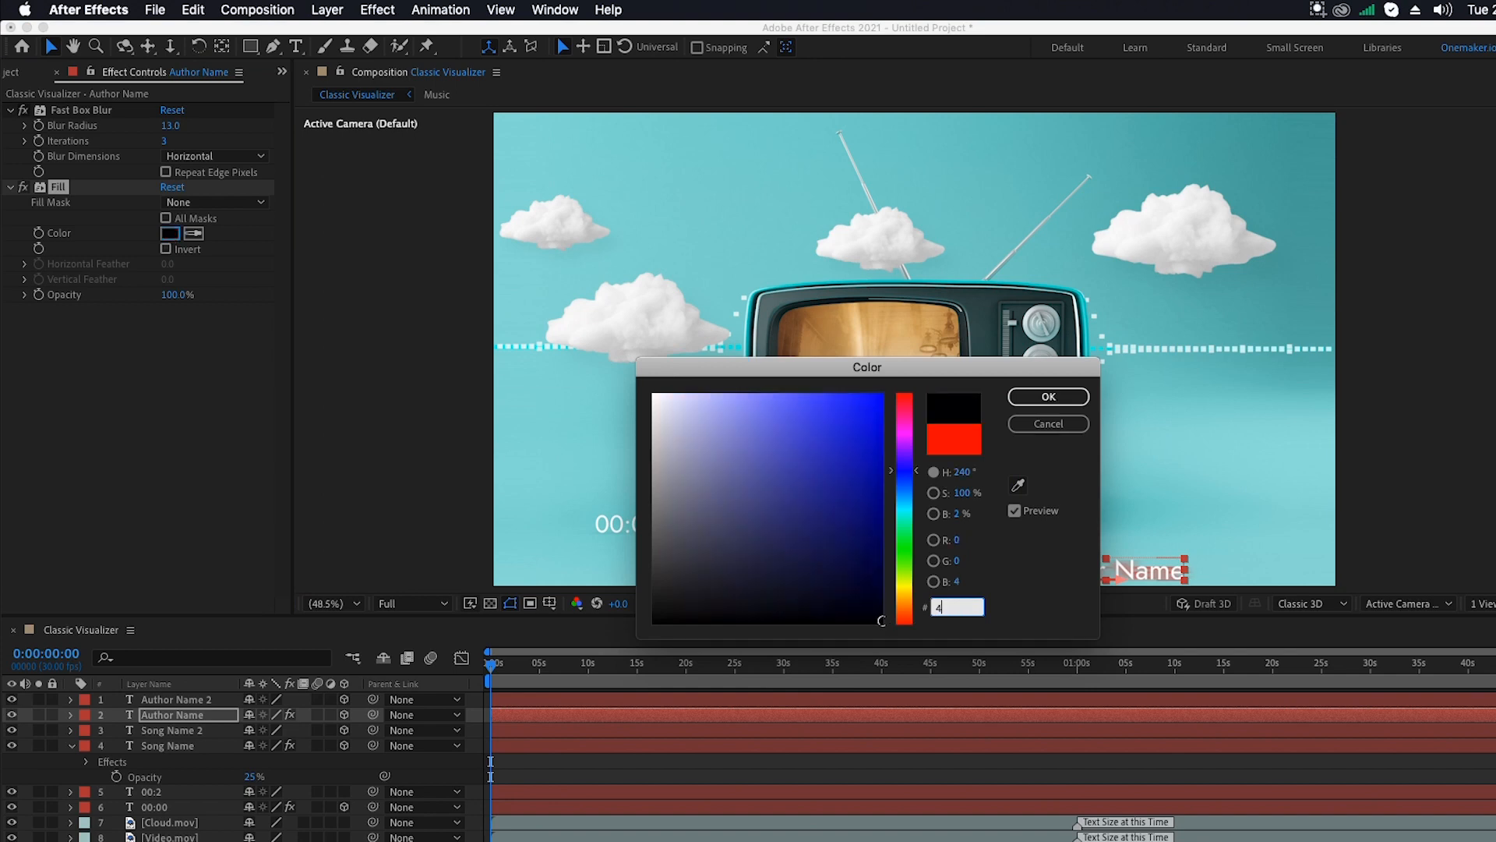
text(19791)
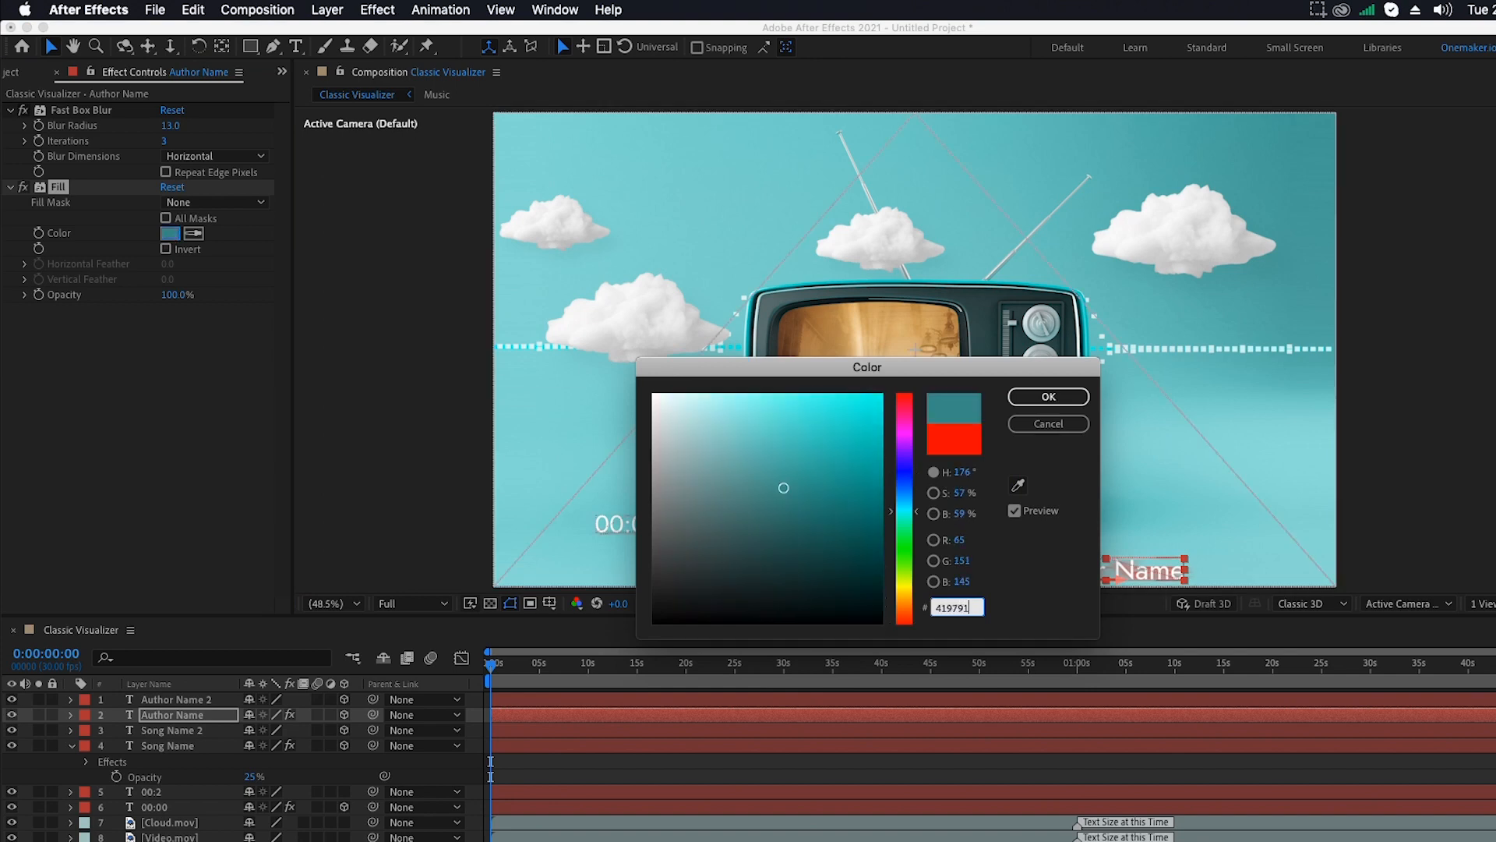
click(1071, 403)
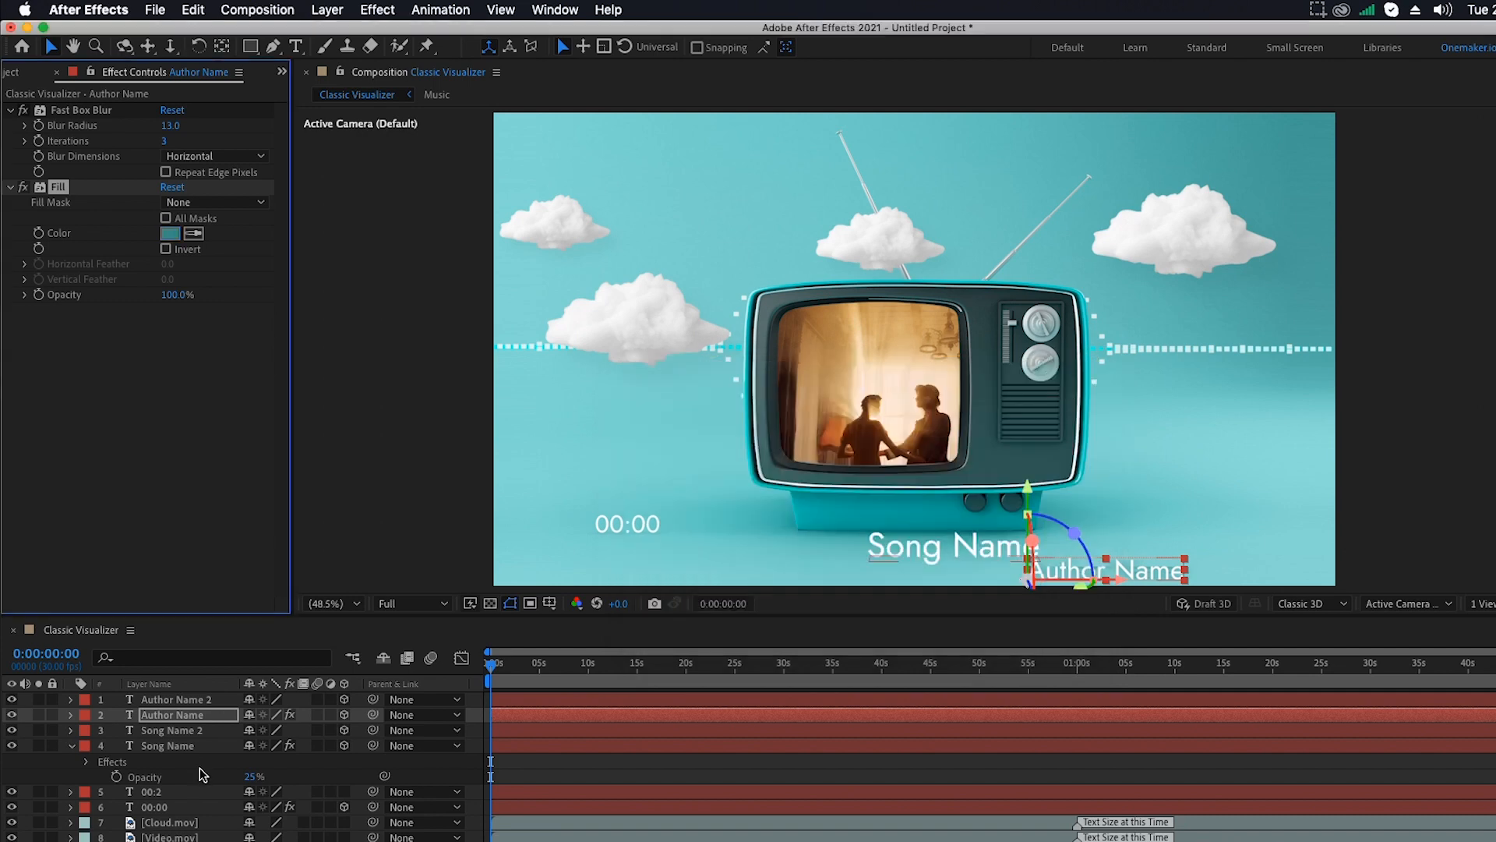
Lay the blurred Author Name layer flat as a reflection by changing its X orientation, and set its opacity to 25%
key(r)
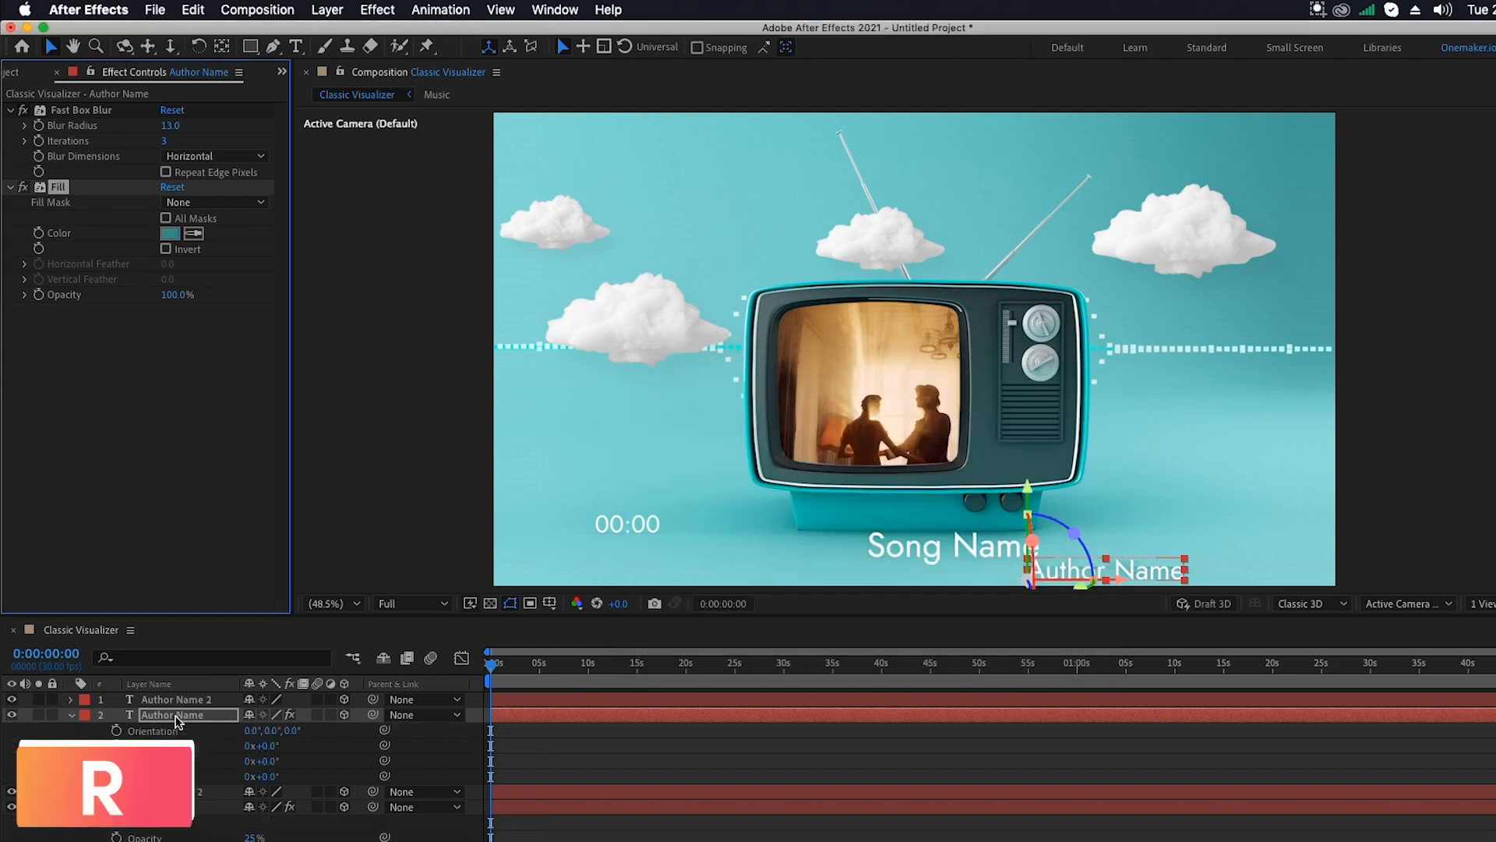
click(249, 732)
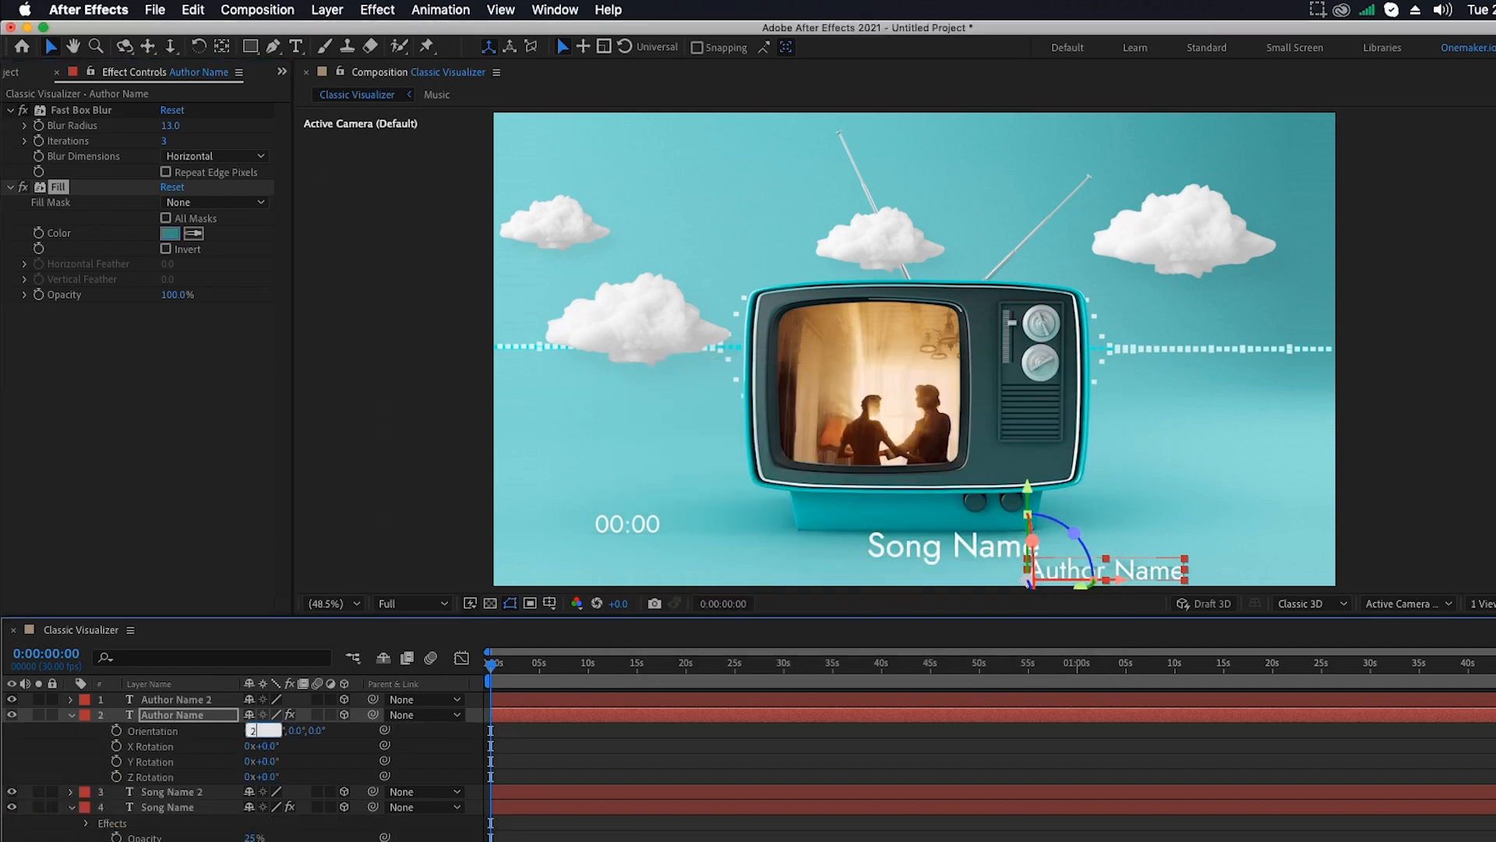
click(199, 717)
key(t)
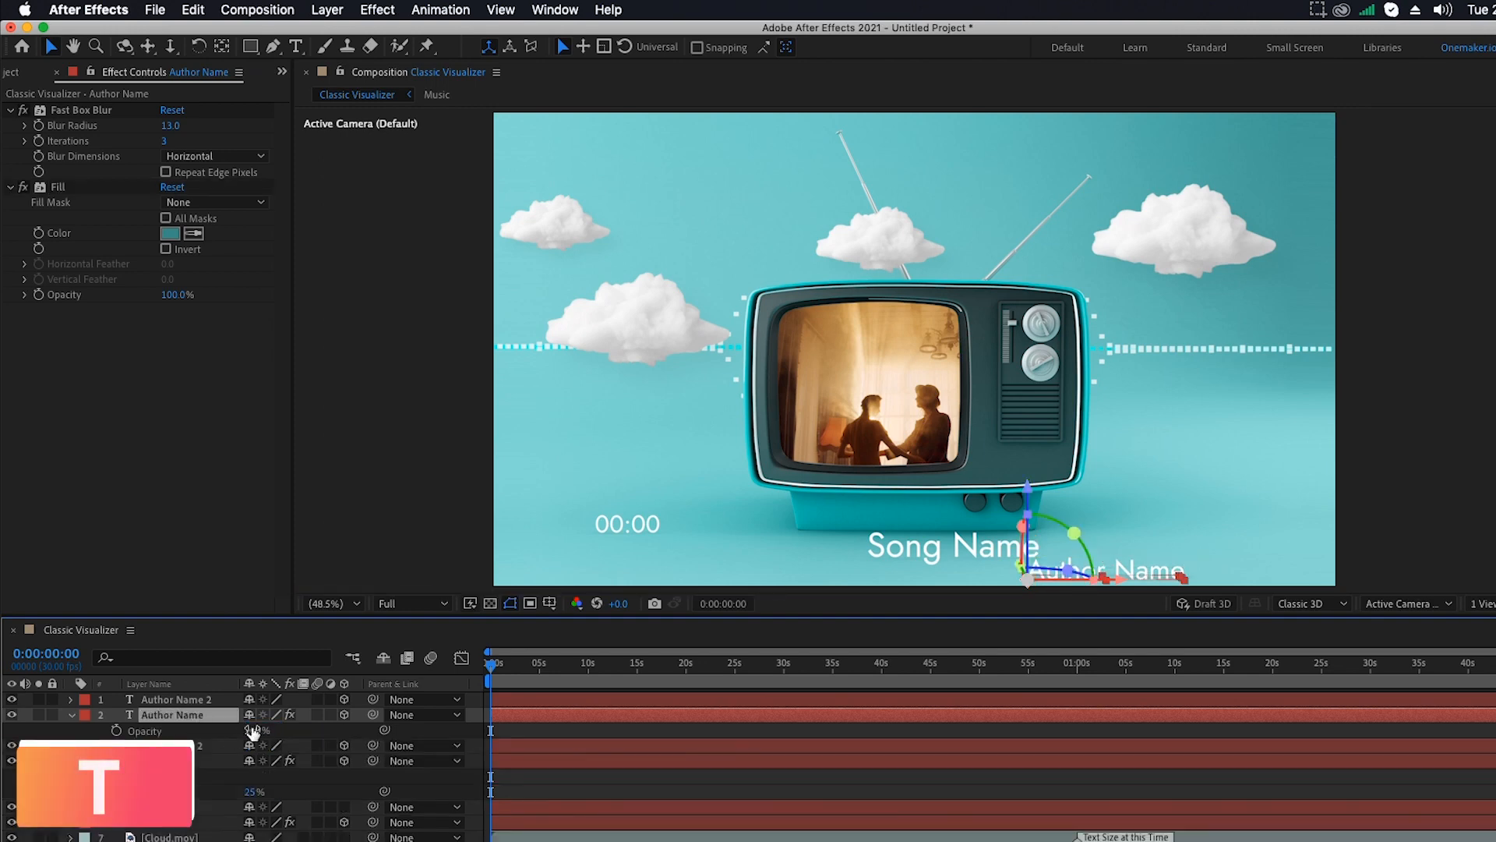
click(255, 731)
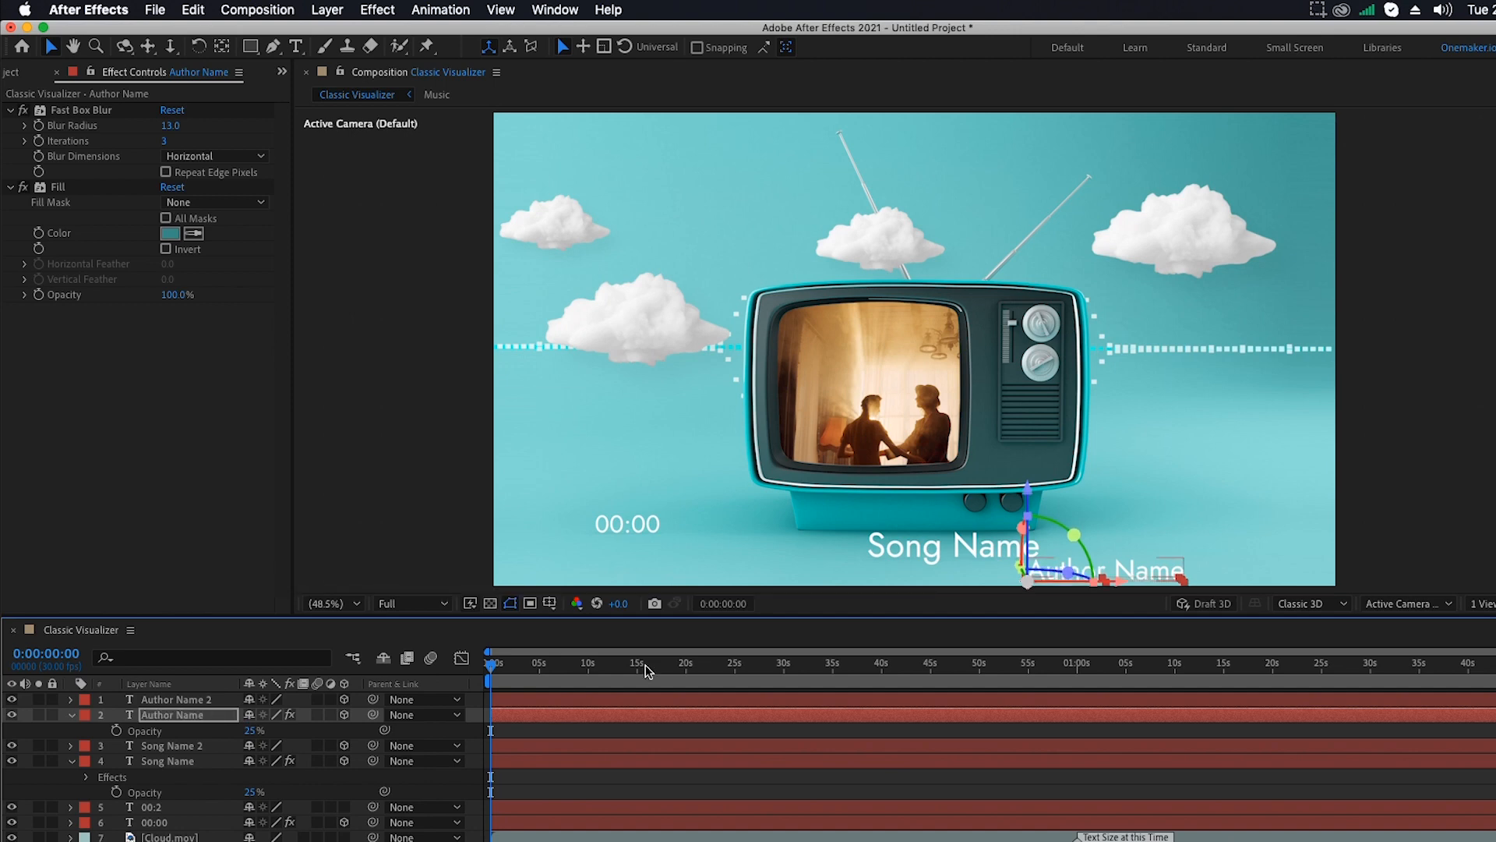
click(71, 715)
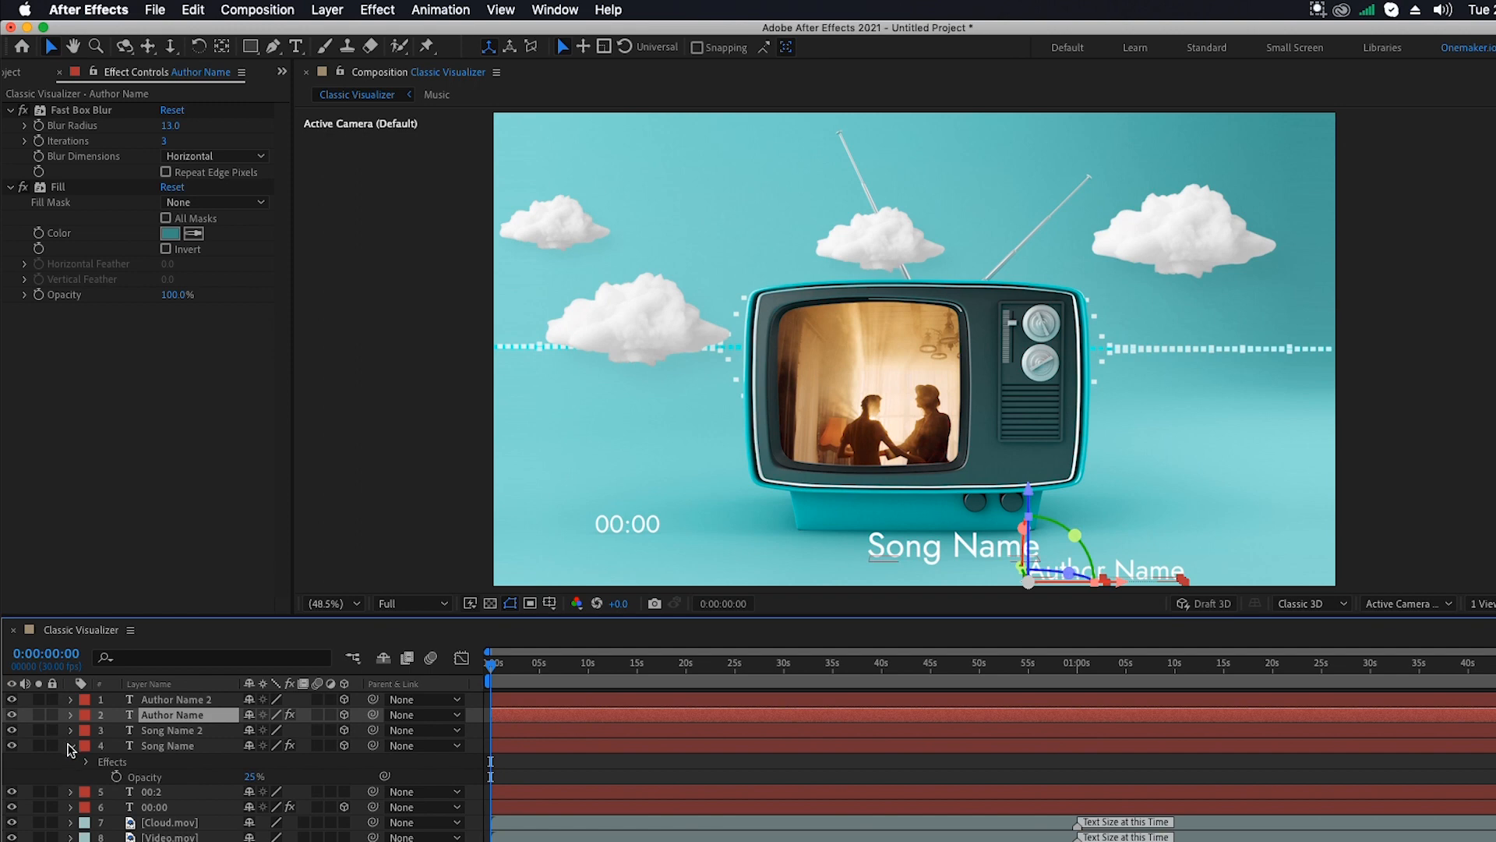
click(70, 745)
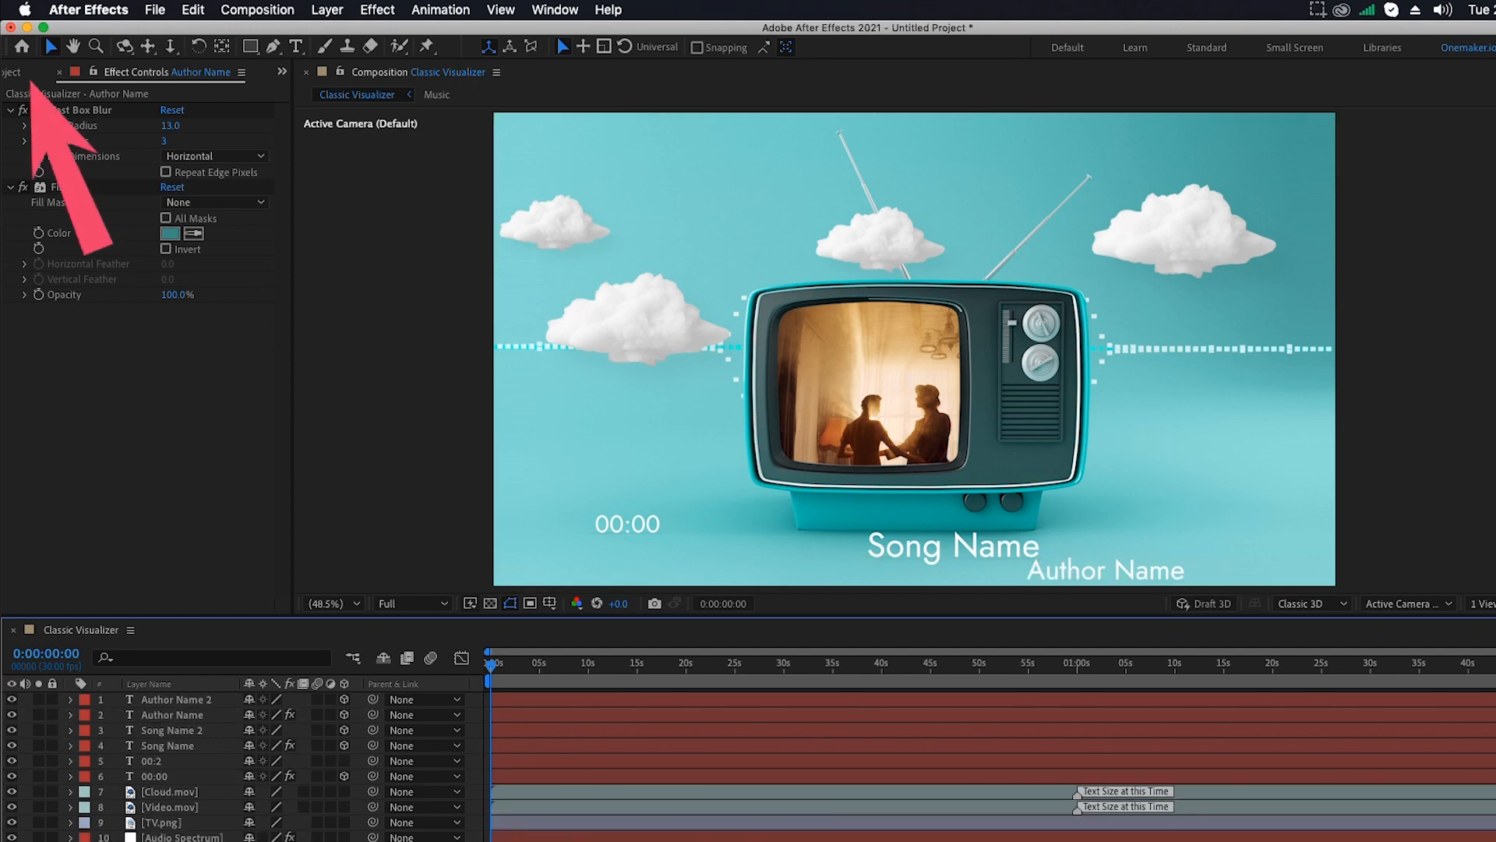
Create a project folder named DATA and move every project item except the Classic Visualizer composition into it
click(21, 71)
click(34, 606)
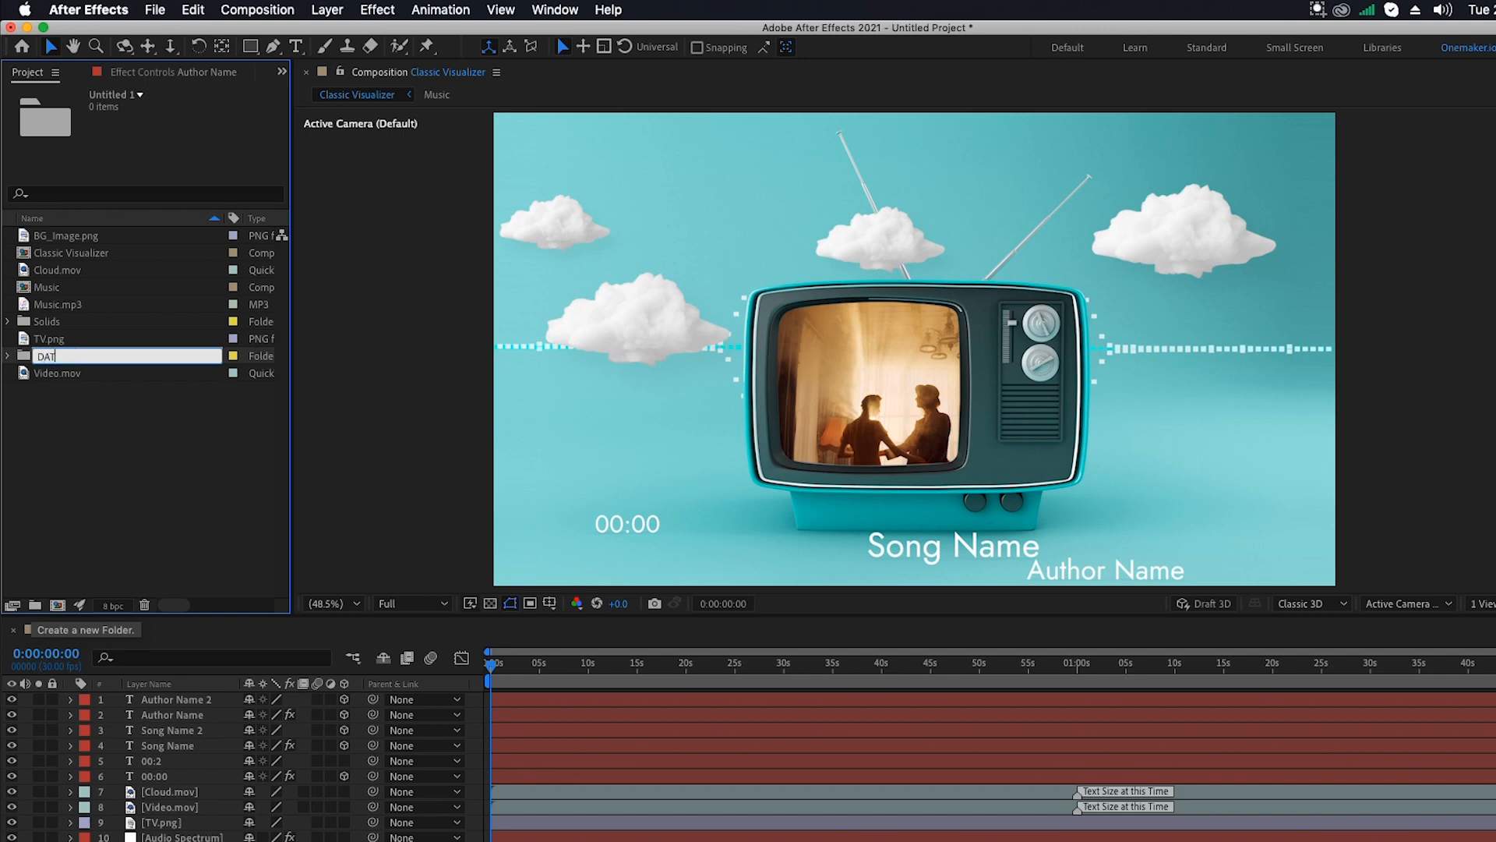
key(Return)
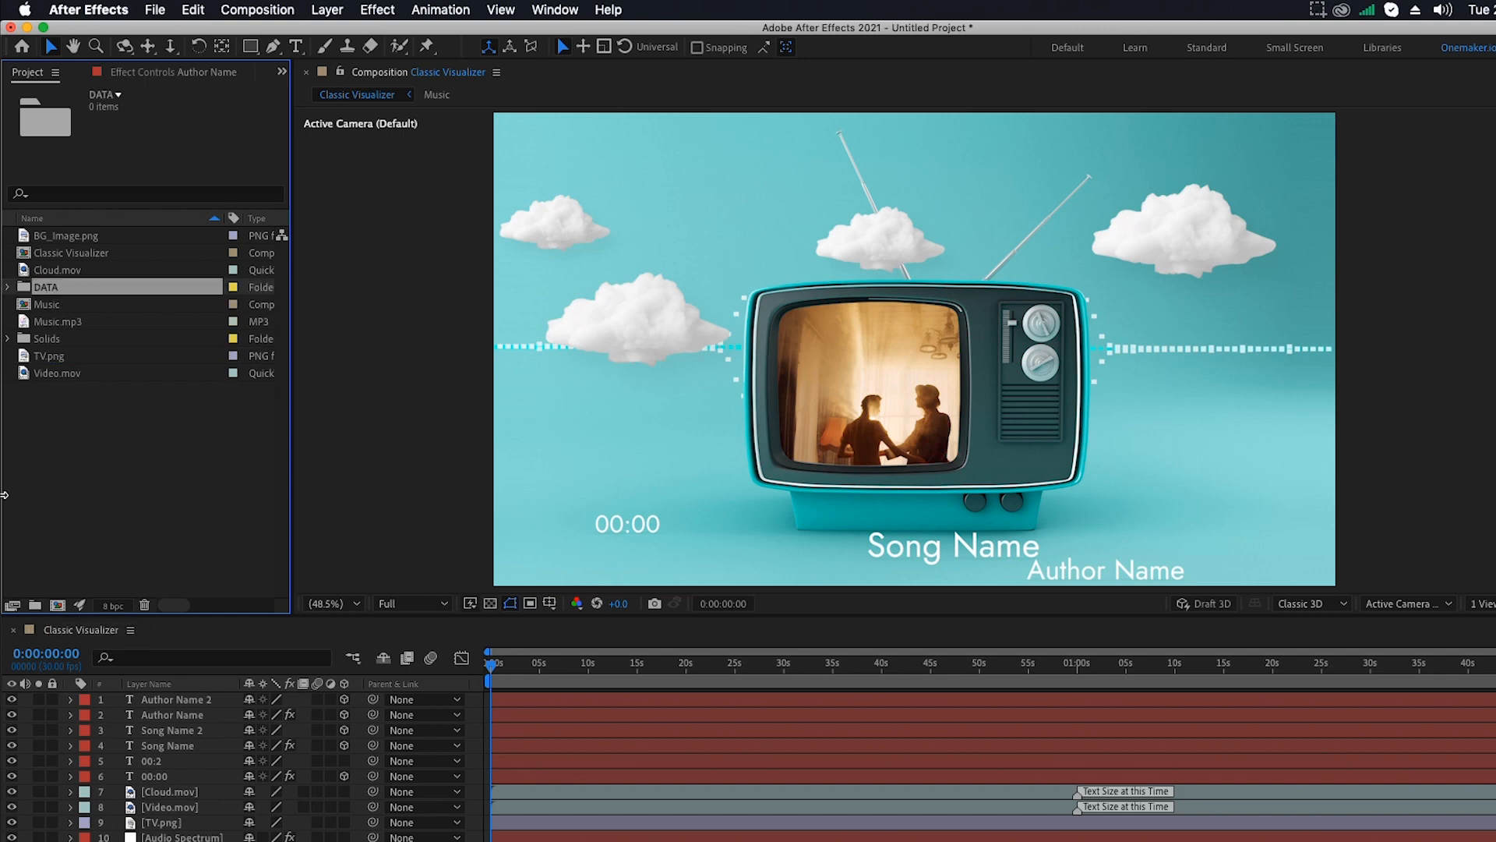
drag(77, 396, 71, 305)
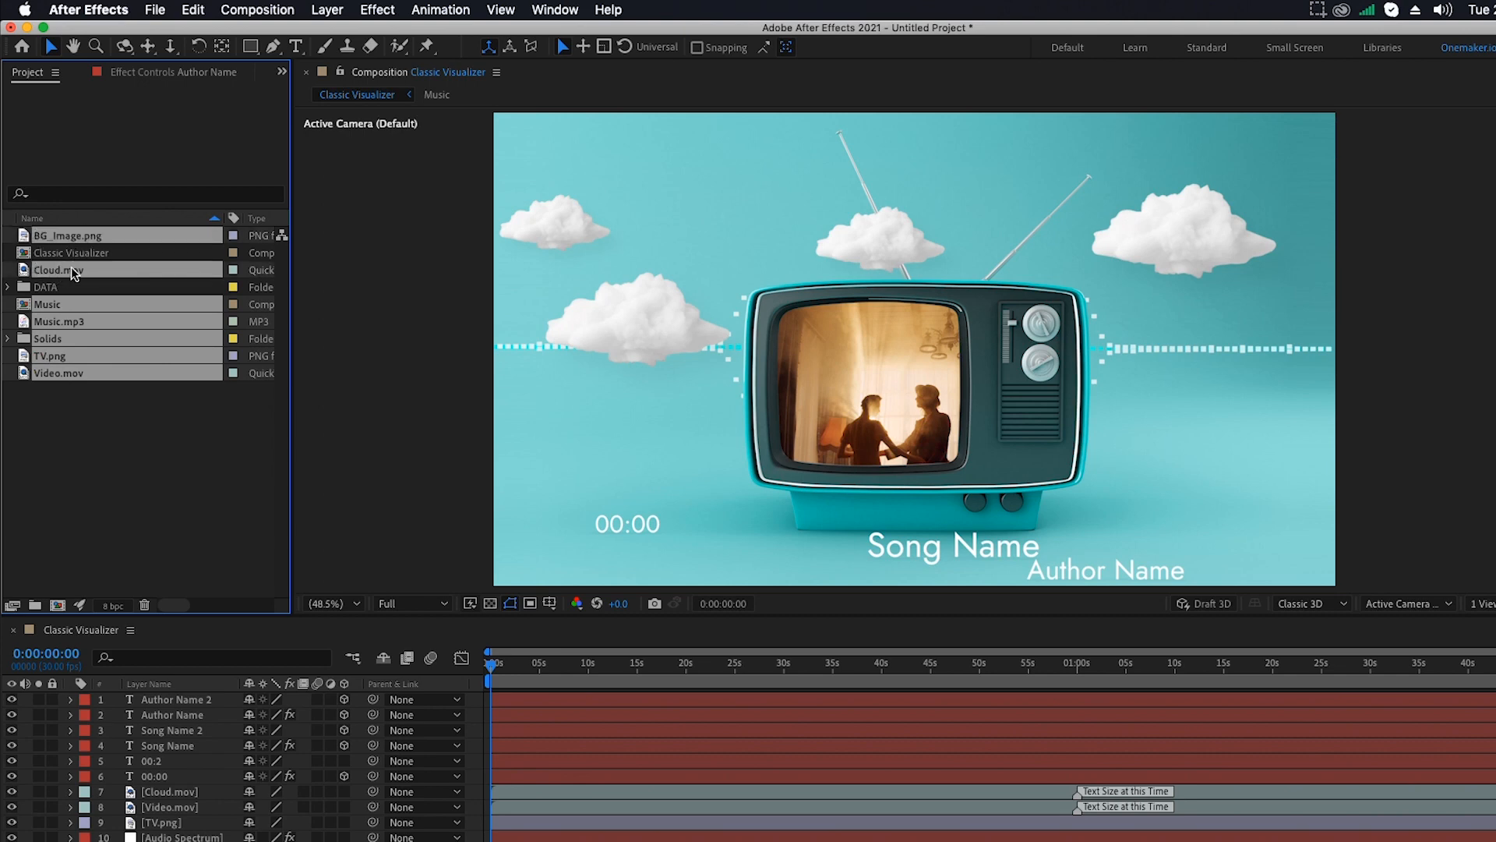
drag(65, 288, 66, 288)
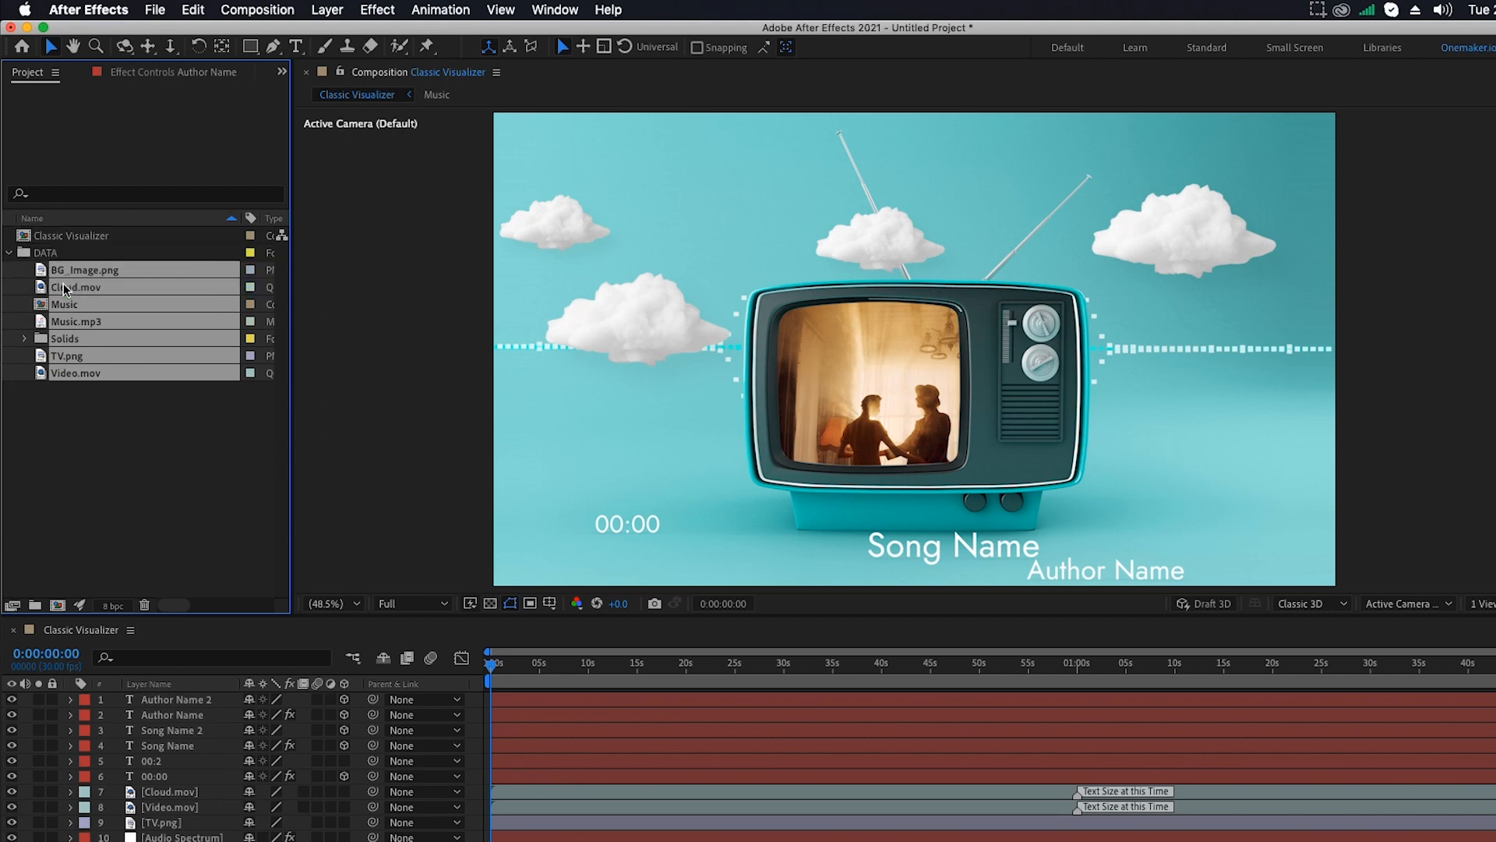
click(10, 253)
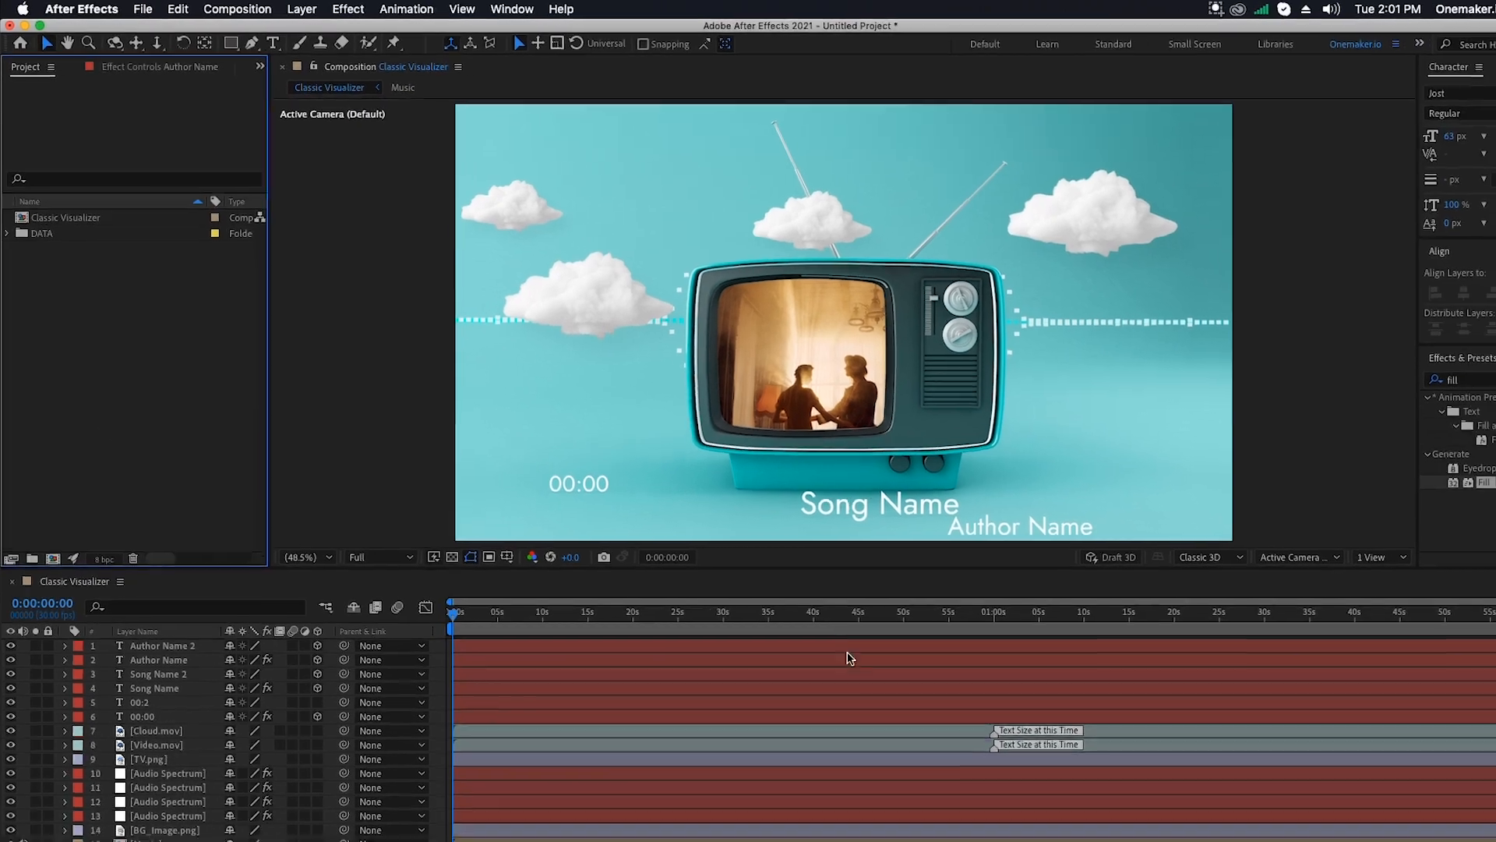